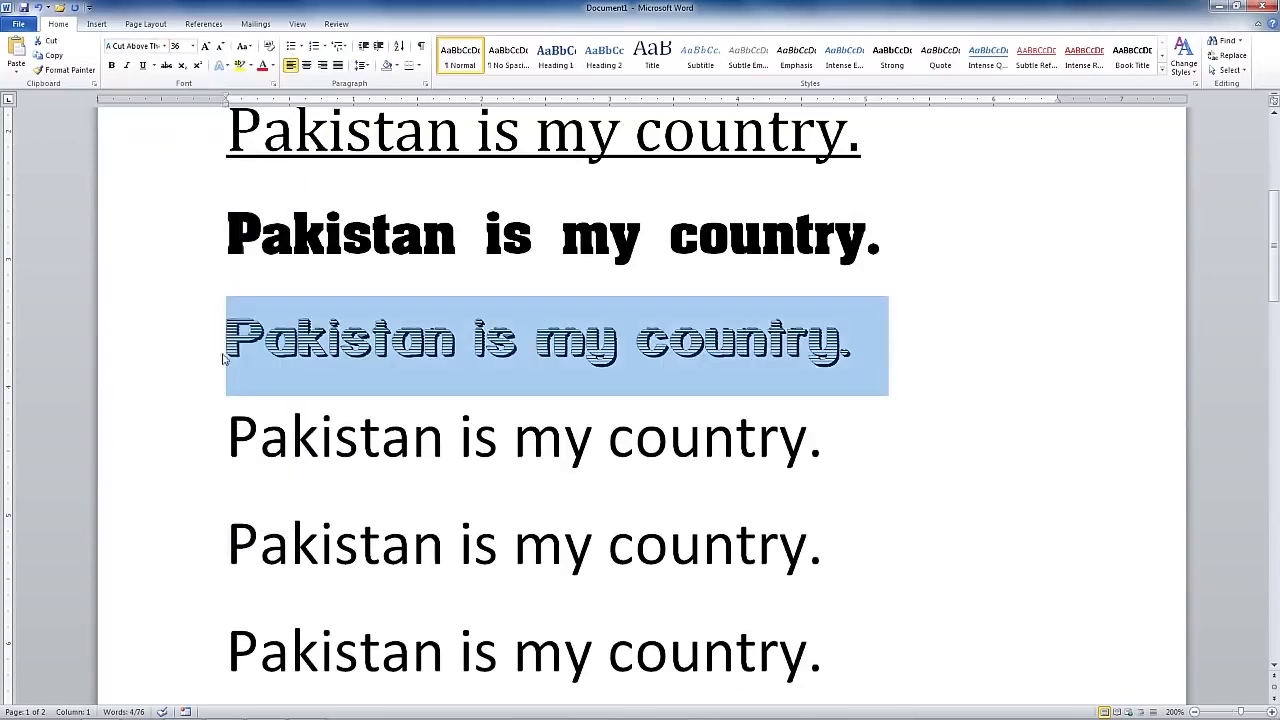
{"action": "left_click", "coordinate": [273, 66]}
Colour the third line blue and give the fourth line Aarvark Cafe font, red, underlined.
{"action": "left_click", "coordinate": [341, 177]}
{"action": "left_click_drag", "start_coordinate": [229, 440], "coordinate": [838, 446]}
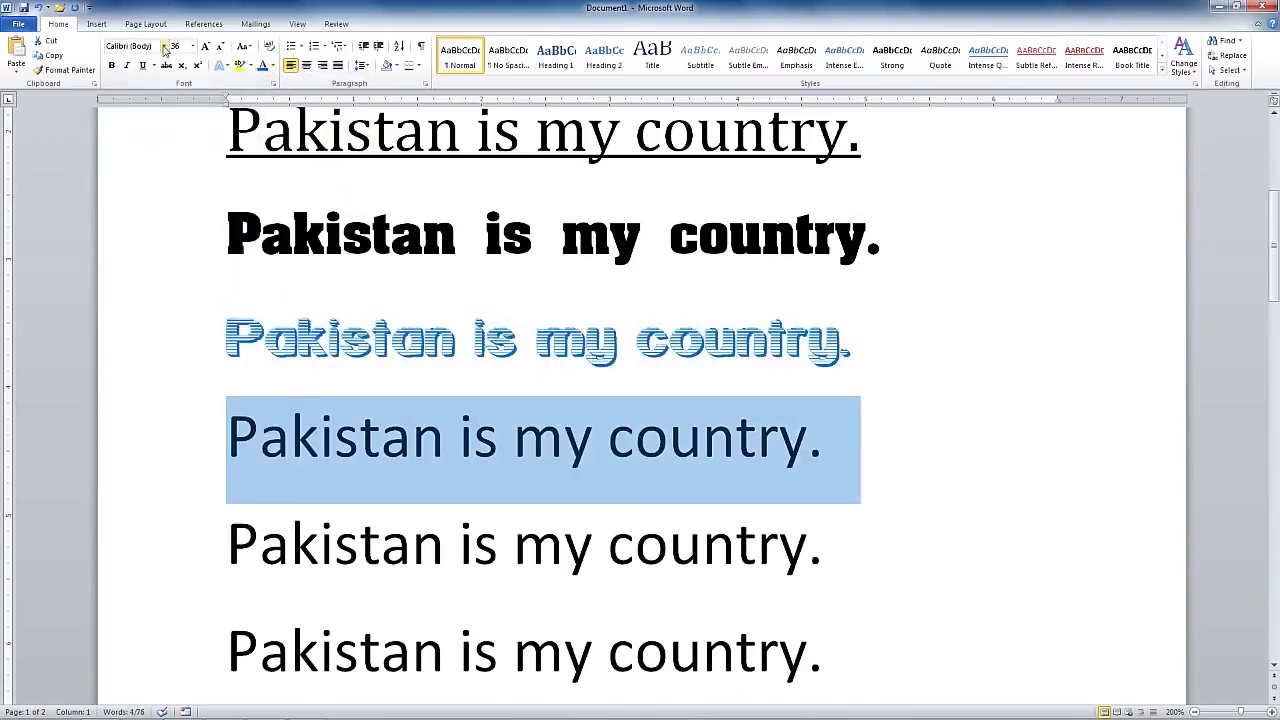
{"action": "left_click", "coordinate": [164, 46]}
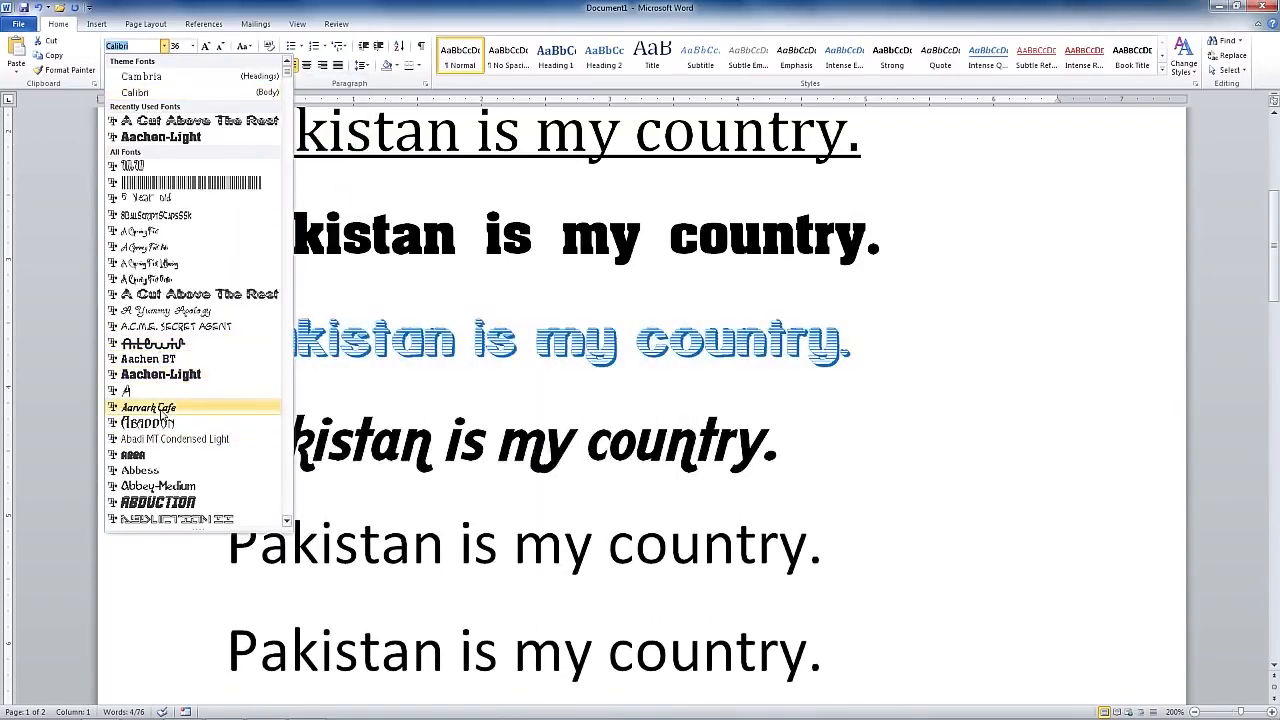
{"action": "left_click", "coordinate": [148, 407]}
{"action": "left_click", "coordinate": [273, 66]}
{"action": "left_click", "coordinate": [318, 92]}
{"action": "left_click", "coordinate": [243, 535]}
Make the fifth 'Pakistan is my country.' line size 22, purple and italic.
{"action": "left_click_drag", "start_coordinate": [246, 534], "coordinate": [846, 541]}
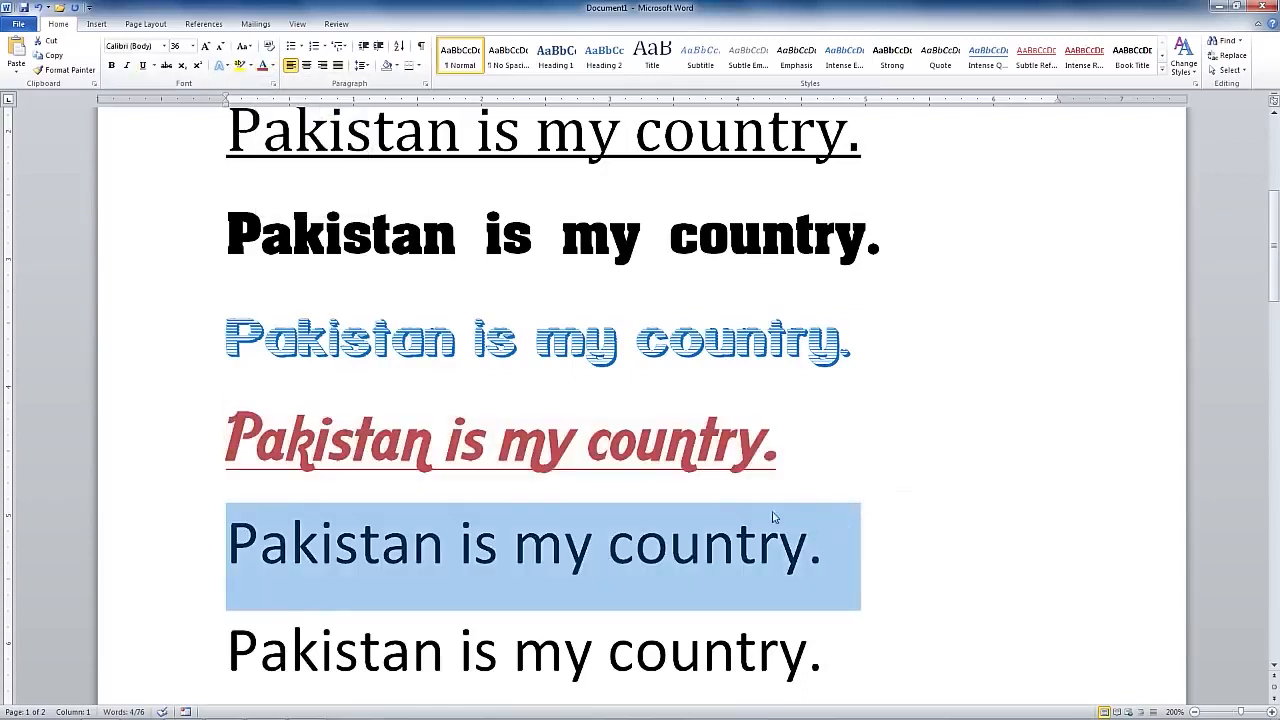
{"action": "left_click", "coordinate": [192, 46]}
{"action": "left_click", "coordinate": [178, 167]}
{"action": "left_click", "coordinate": [273, 66]}
{"action": "left_click", "coordinate": [330, 107]}
{"action": "left_click", "coordinate": [274, 66]}
{"action": "left_click", "coordinate": [364, 178]}
{"action": "key", "text": "ctrl+i"}
Give the sixth line the Abduction font in orange.
{"action": "left_click_drag", "start_coordinate": [228, 615], "coordinate": [829, 610]}
{"action": "left_click", "coordinate": [164, 46]}
{"action": "left_click", "coordinate": [273, 66]}
{"action": "left_click", "coordinate": [364, 146]}
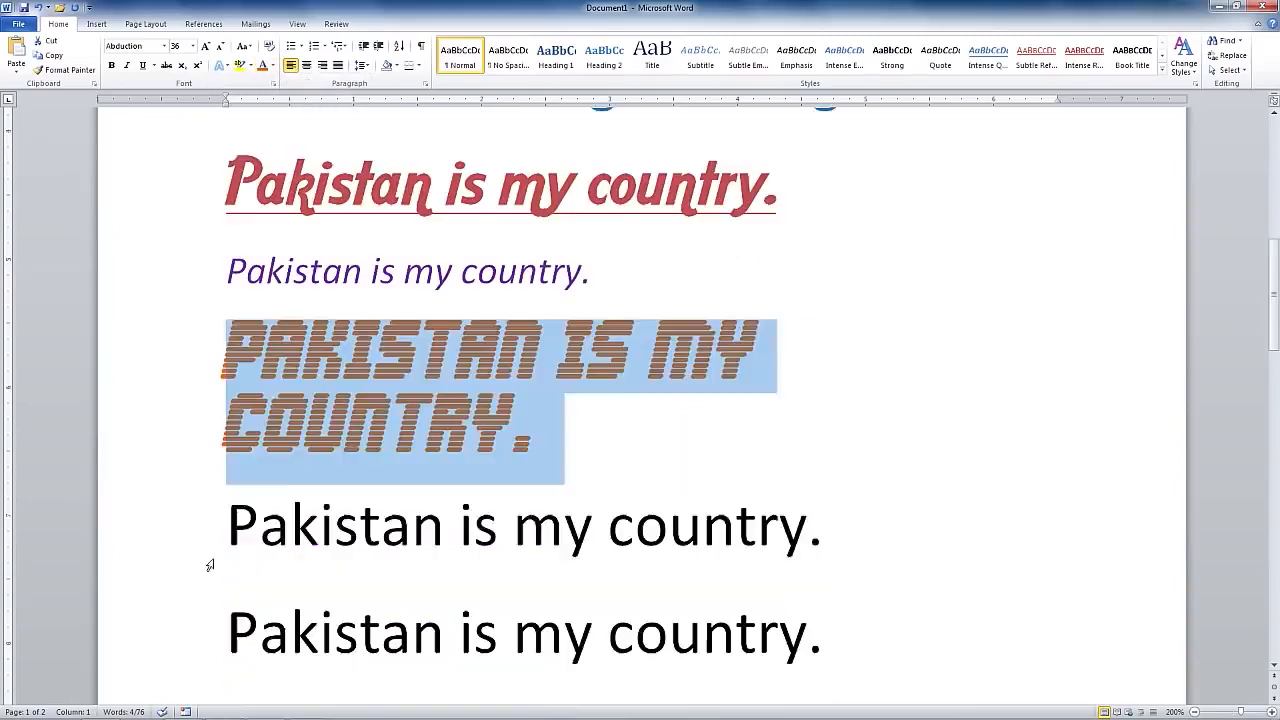
{"action": "left_click_drag", "start_coordinate": [228, 533], "coordinate": [832, 533]}
{"action": "left_click", "coordinate": [192, 46]}
Set the seventh line to size 28, underlined, bold and blue, then select the eighth line.
{"action": "left_click", "coordinate": [178, 204]}
{"action": "left_click", "coordinate": [143, 66]}
{"action": "left_click", "coordinate": [111, 66]}
{"action": "left_click", "coordinate": [273, 66]}
{"action": "left_click", "coordinate": [341, 178]}
{"action": "scroll", "coordinate": [640, 400], "scroll_direction": "down", "scroll_amount": 5}
{"action": "left_click_drag", "start_coordinate": [228, 357], "coordinate": [840, 366]}
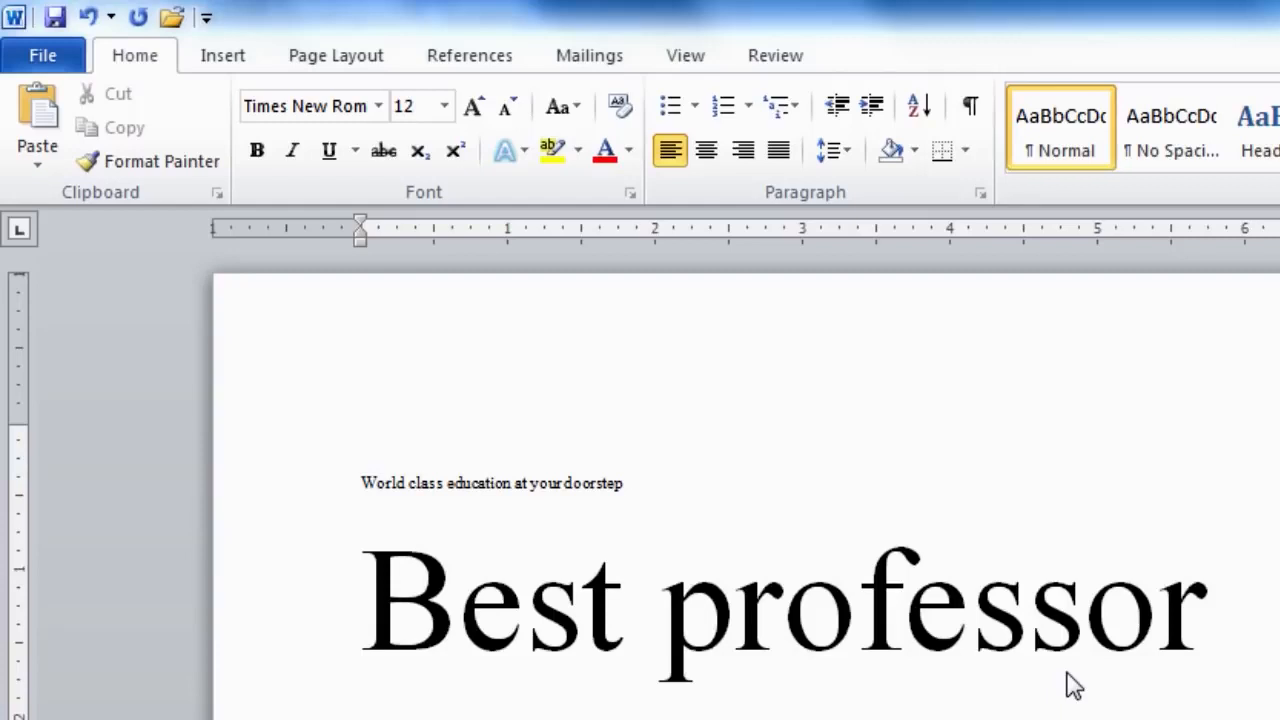
Type 'Virtual University' on the blank line above 'World class education at your doorstep'.
{"action": "left_click", "coordinate": [370, 440]}
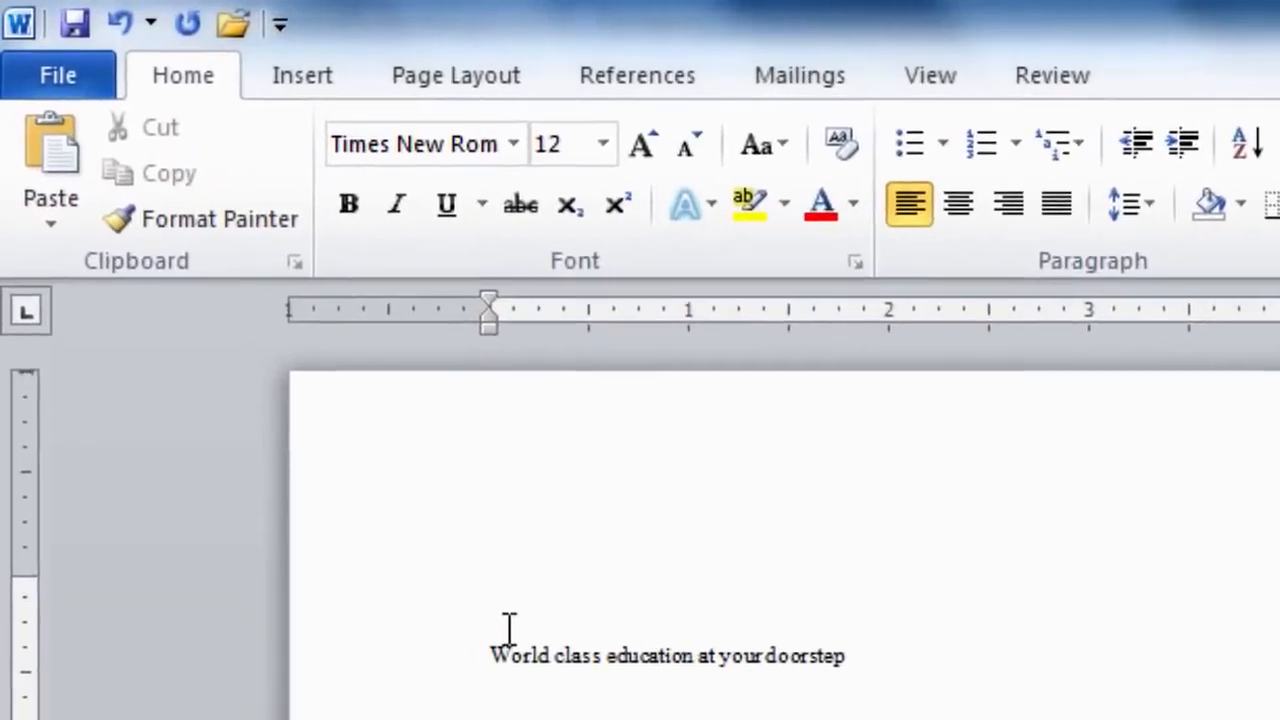
{"action": "type", "text": "V"}
{"action": "type", "text": "irtual"}
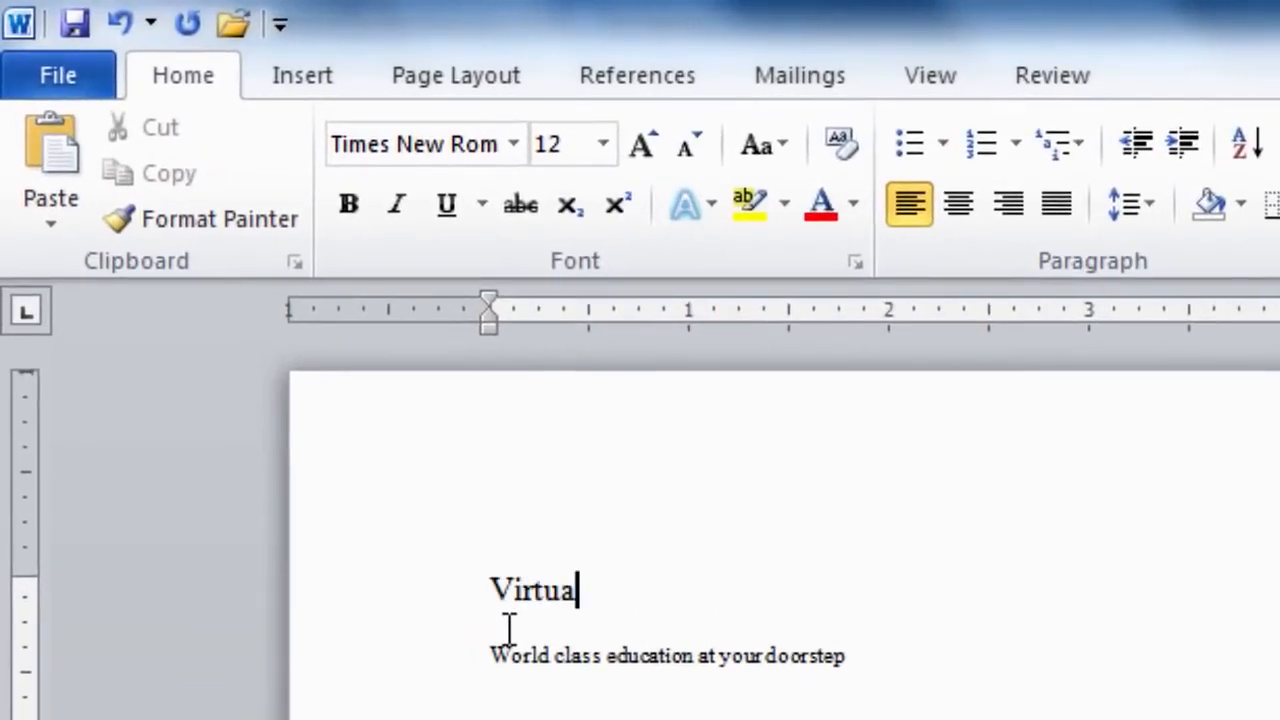
{"action": "type", "text": " University"}
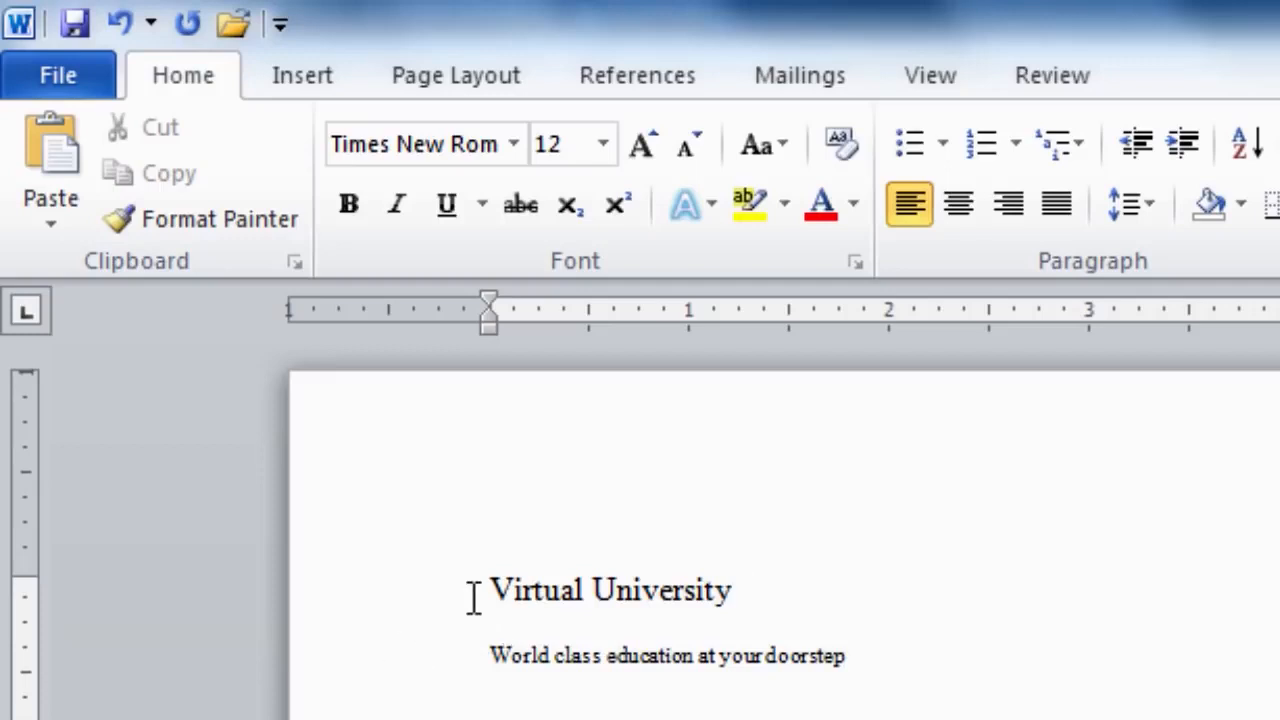
Select the 'Virtual University' title and set its font size to 16.
{"action": "left_click", "coordinate": [490, 590]}
{"action": "left_click_drag", "start_coordinate": [497, 576], "coordinate": [712, 610]}
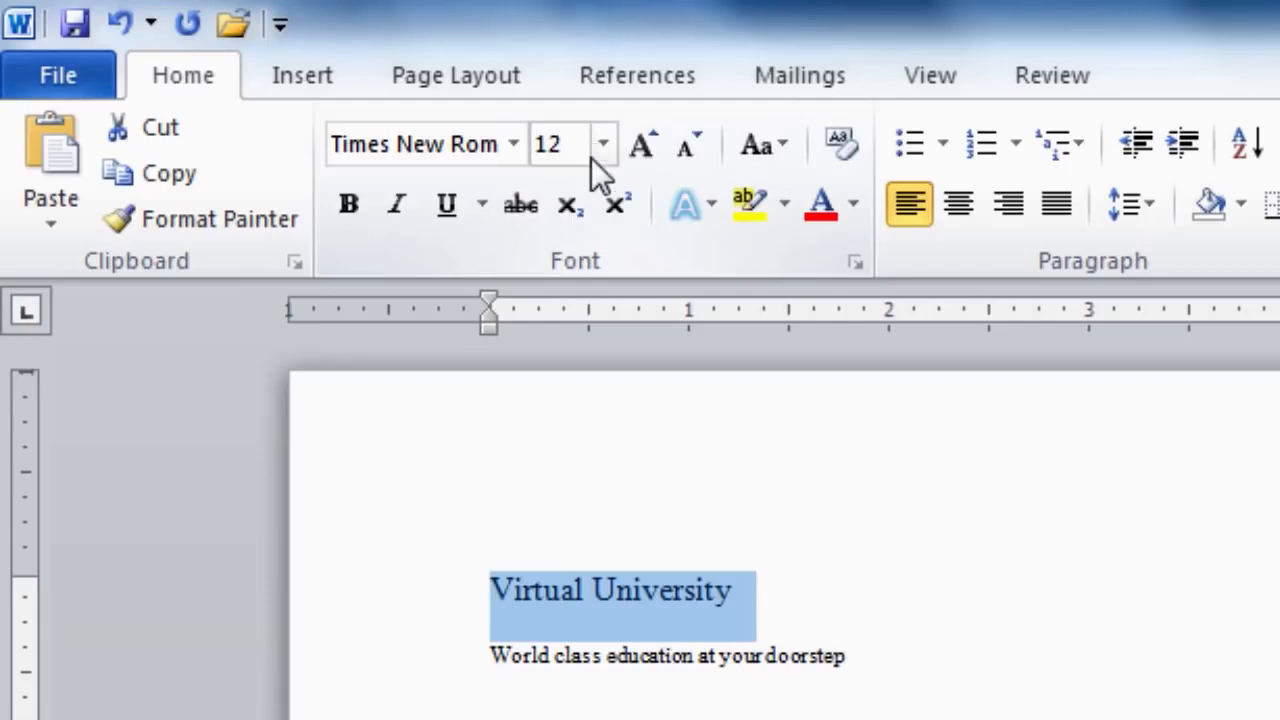
{"action": "left_click", "coordinate": [603, 150]}
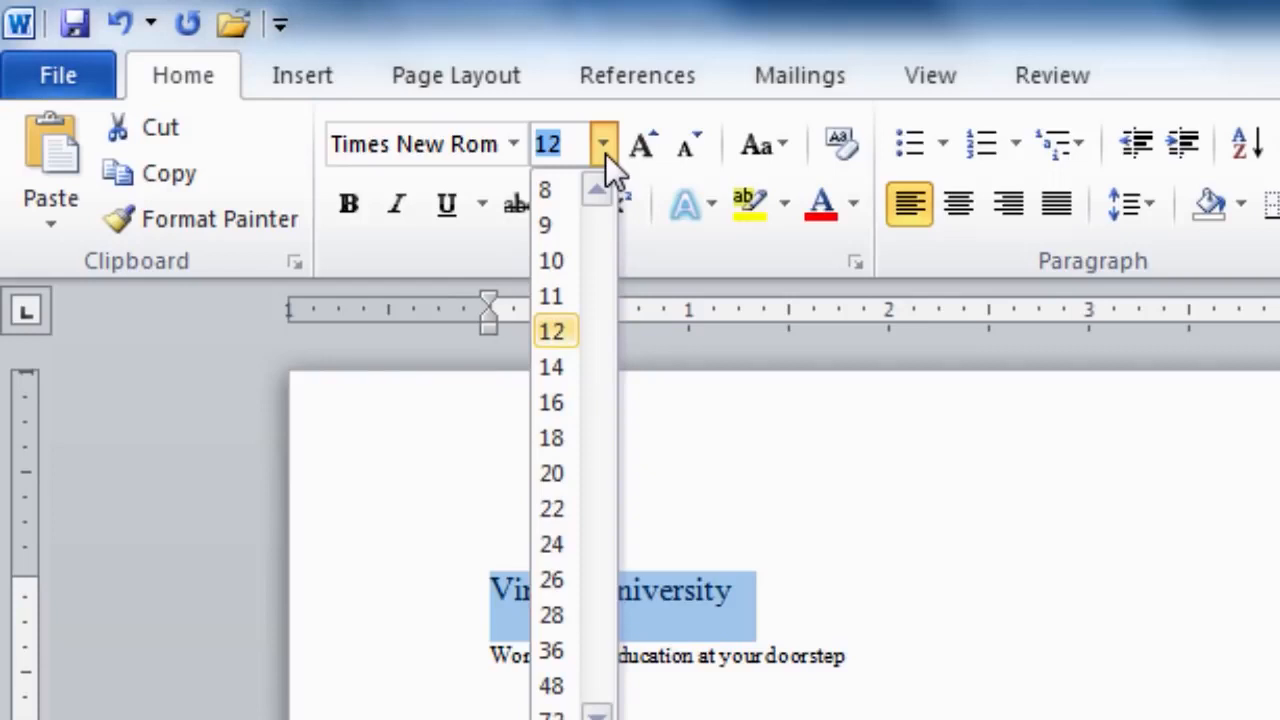
{"action": "left_click", "coordinate": [552, 402]}
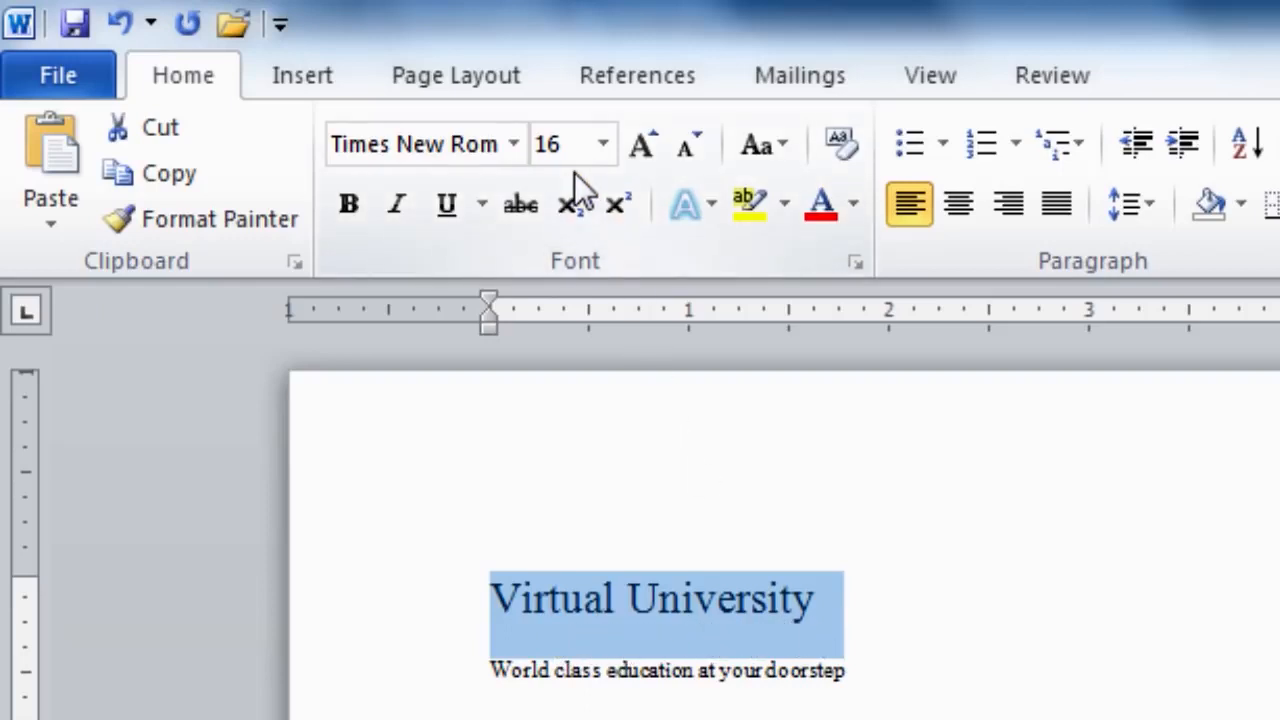
{"action": "left_click", "coordinate": [604, 145]}
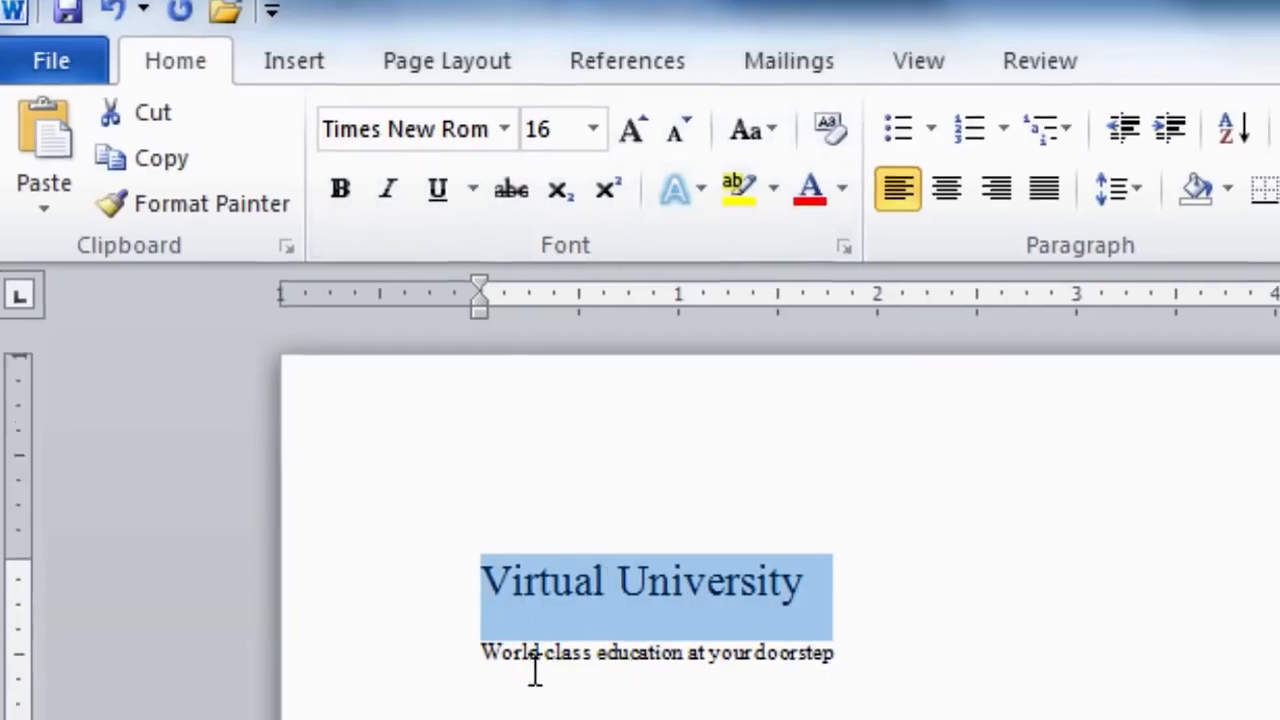
Deselect the title and drag across 'Internationally recognized degree' to select that line.
{"action": "left_click", "coordinate": [536, 672]}
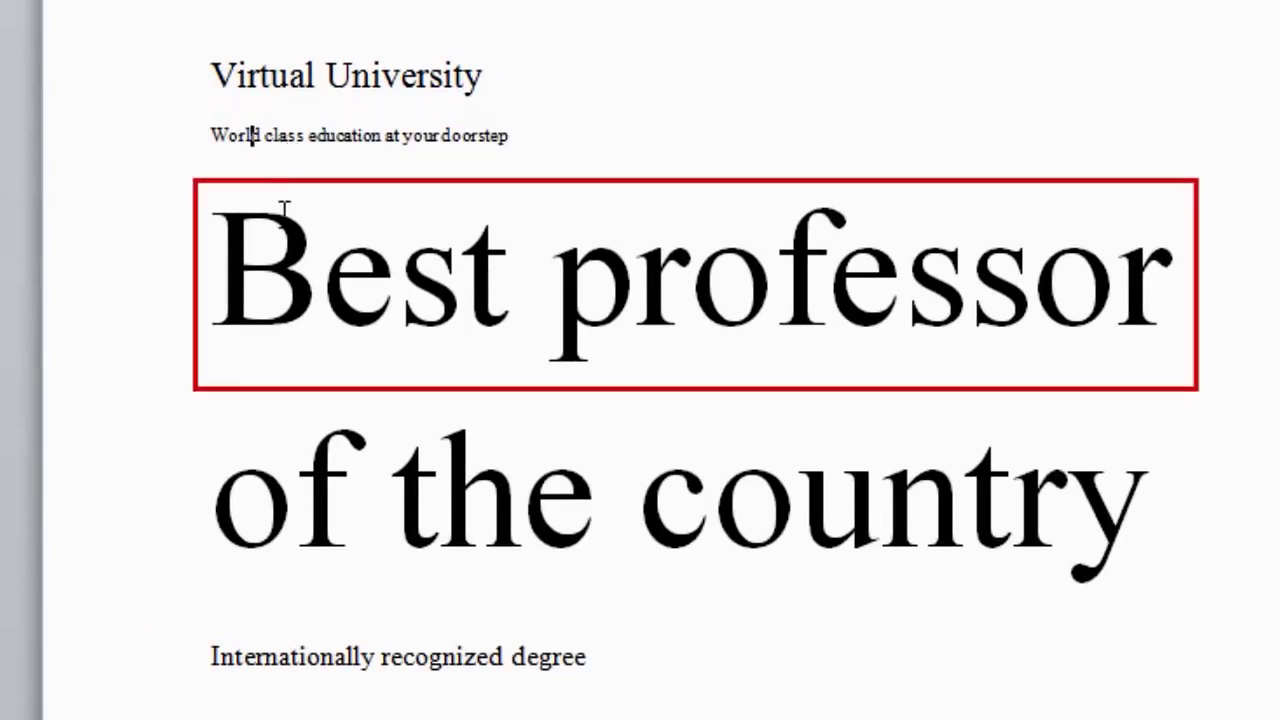
{"action": "left_click", "coordinate": [258, 325]}
{"action": "left_click", "coordinate": [212, 657]}
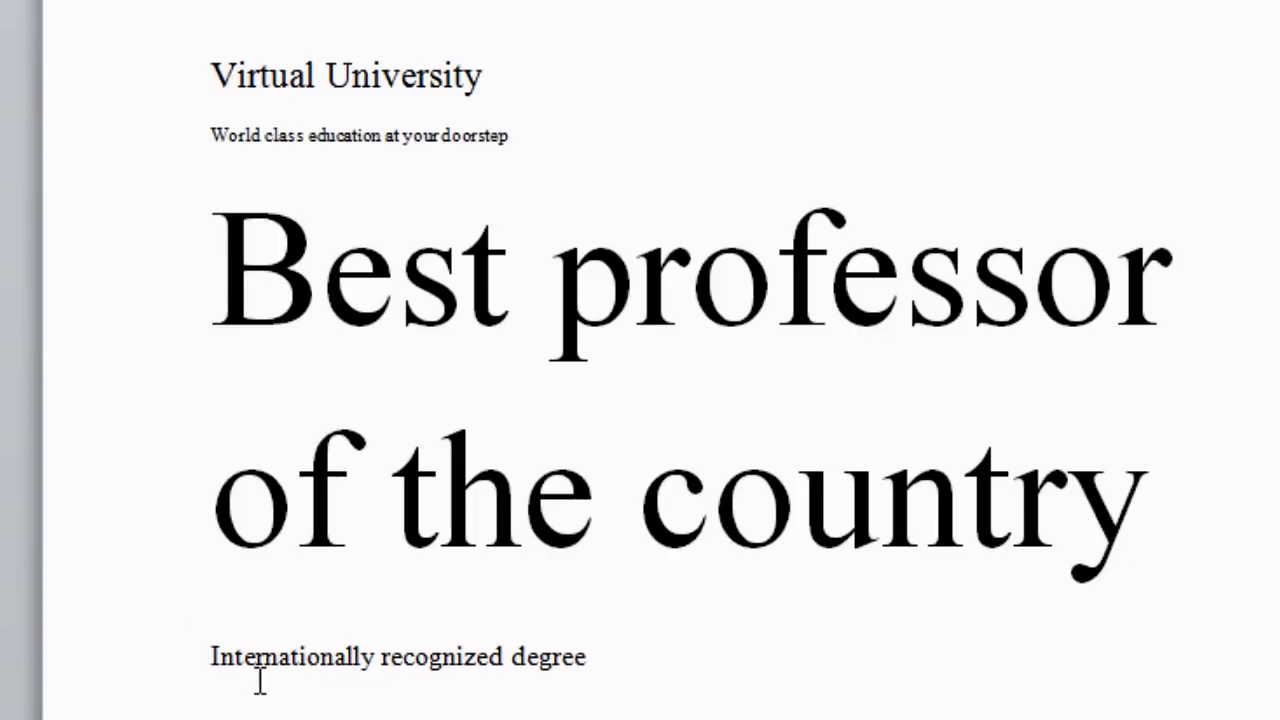
{"action": "left_click_drag", "start_coordinate": [208, 660], "coordinate": [590, 660]}
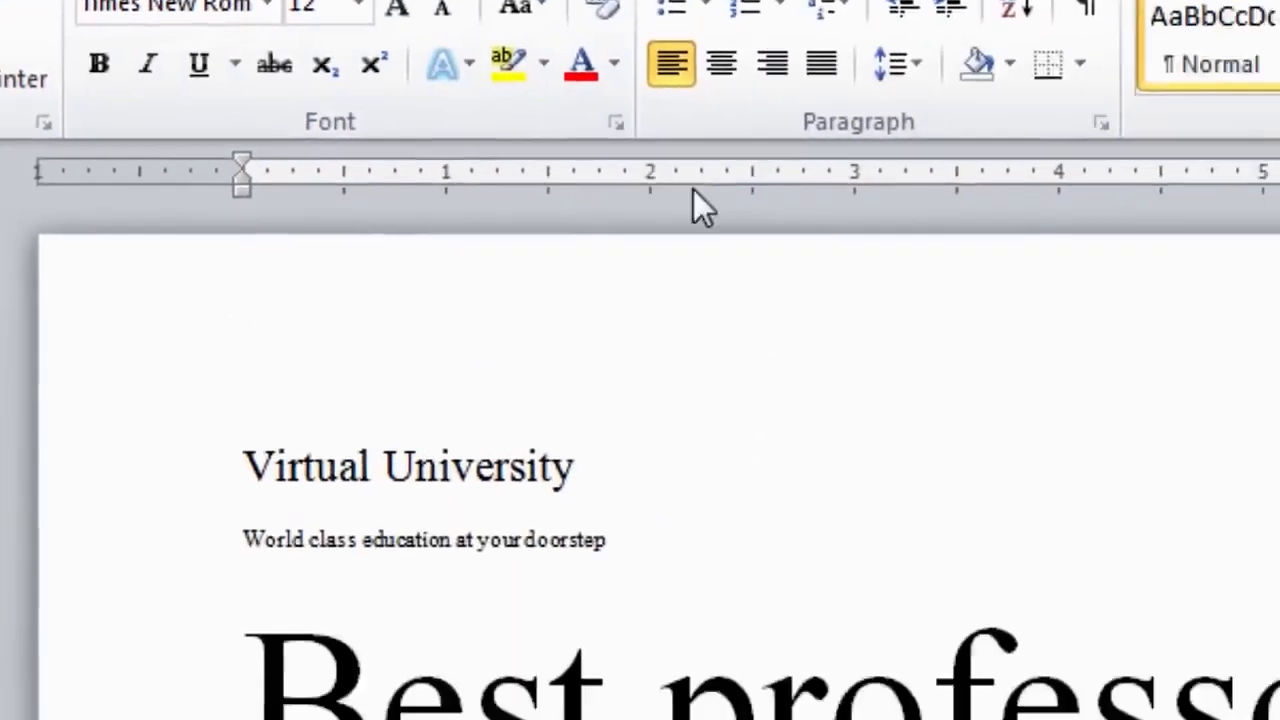
Set the degree line to size 16 through the Font dialog.
{"action": "left_click", "coordinate": [1126, 345]}
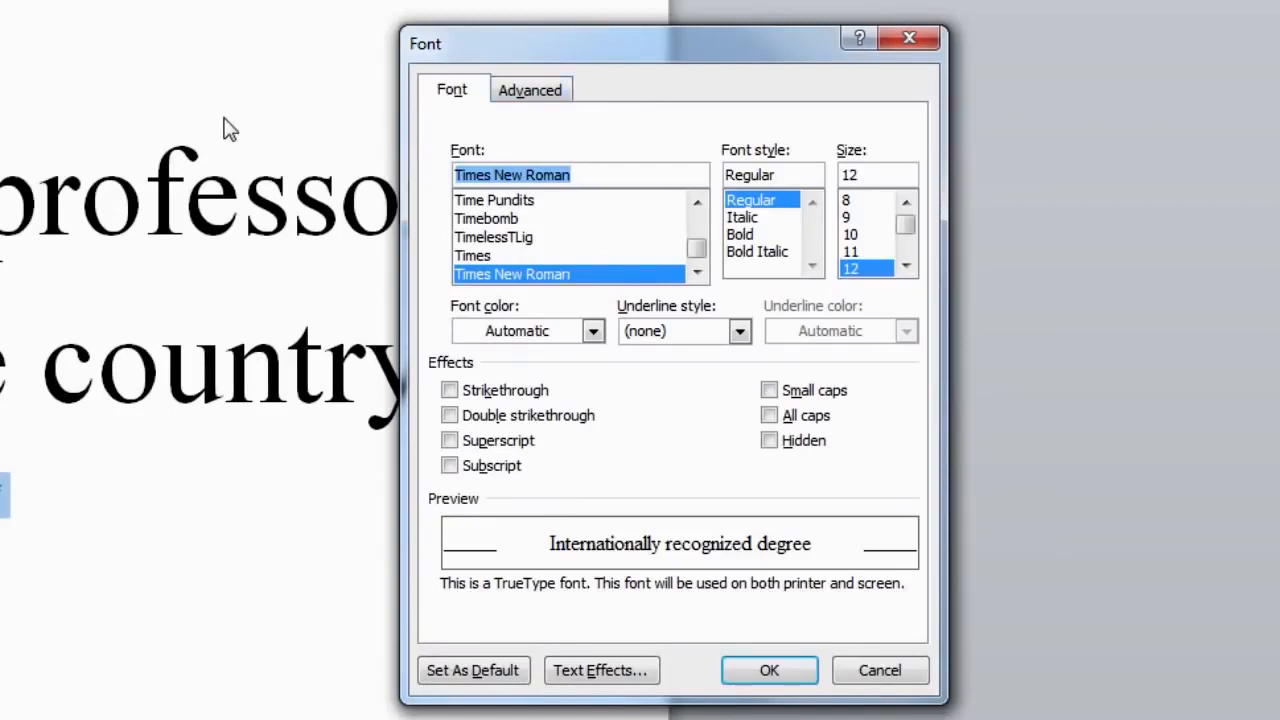
{"action": "left_click", "coordinate": [906, 265]}
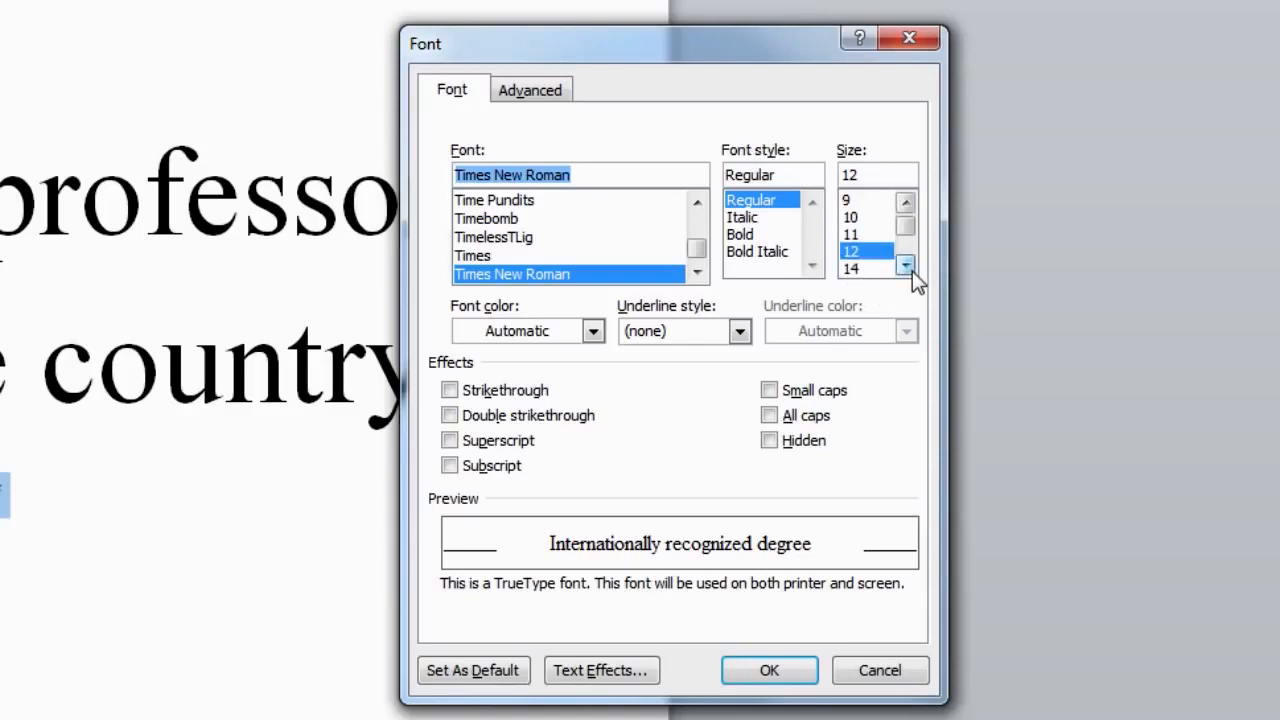
{"action": "left_click", "coordinate": [906, 265]}
{"action": "left_click", "coordinate": [855, 270]}
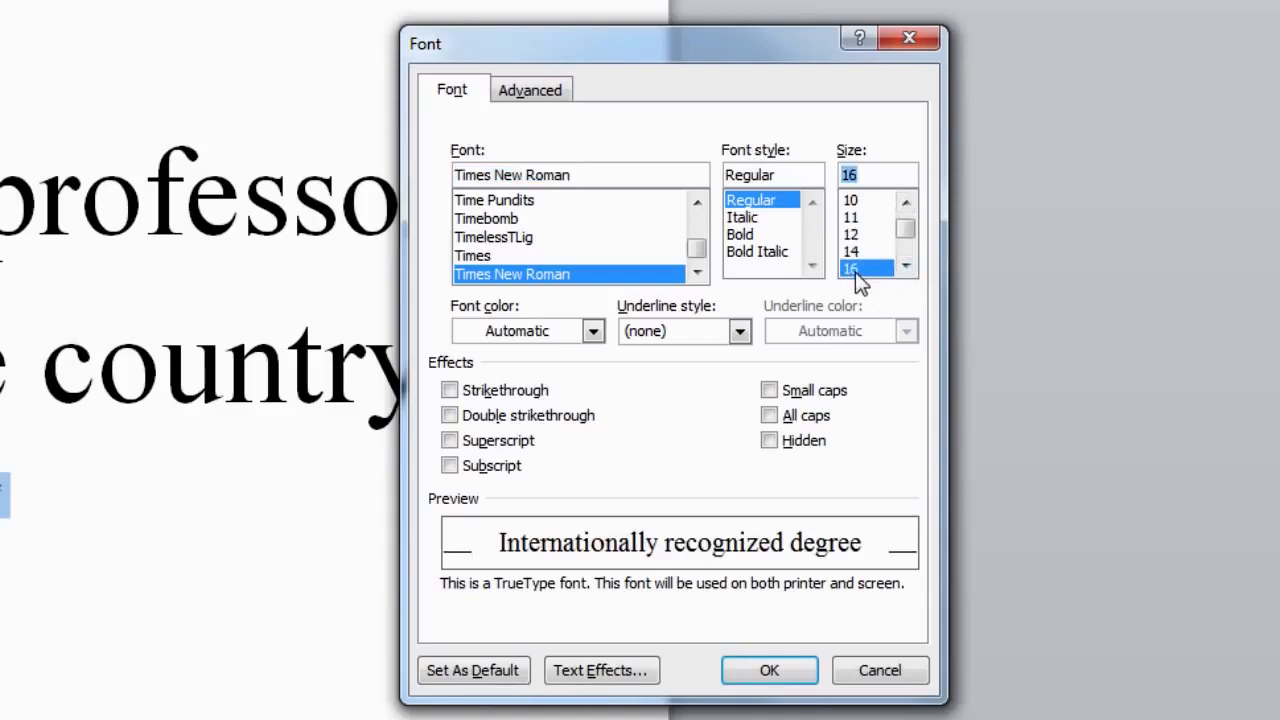
{"action": "left_click", "coordinate": [805, 672]}
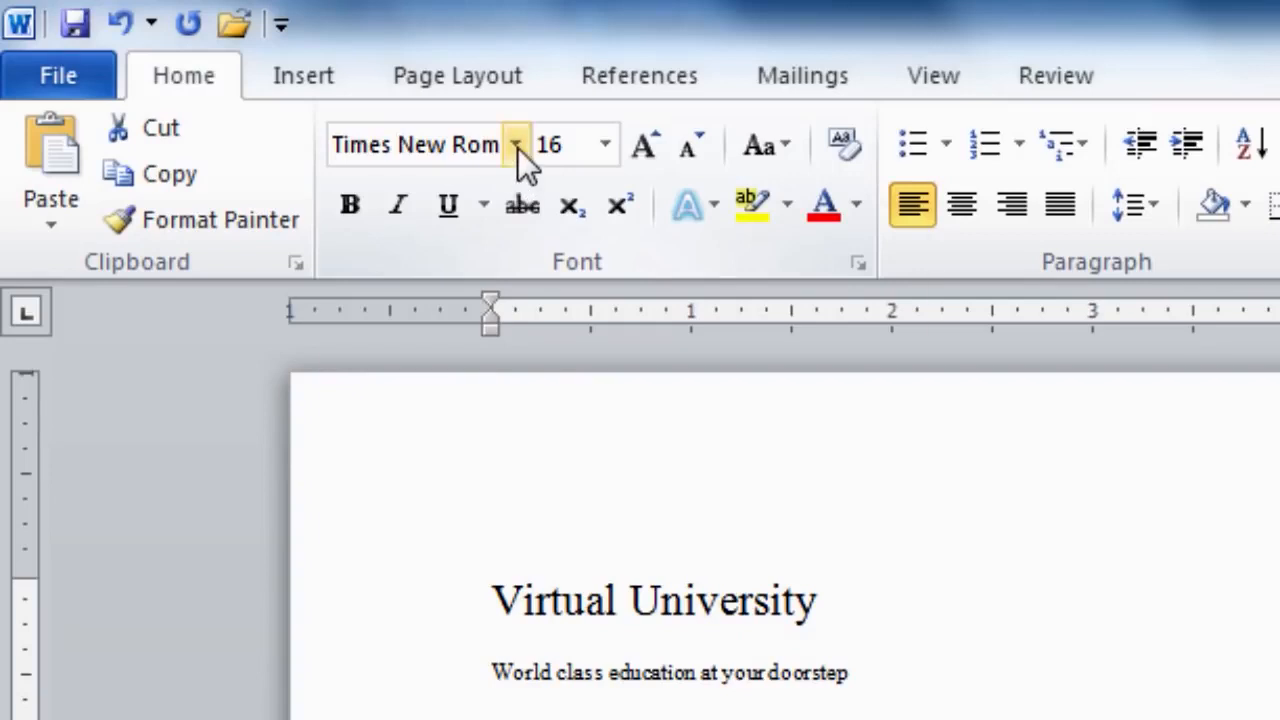
Apply Arial Black to the degree line, then select the 'World class education at your doorstep' tagline.
{"action": "left_click", "coordinate": [517, 146]}
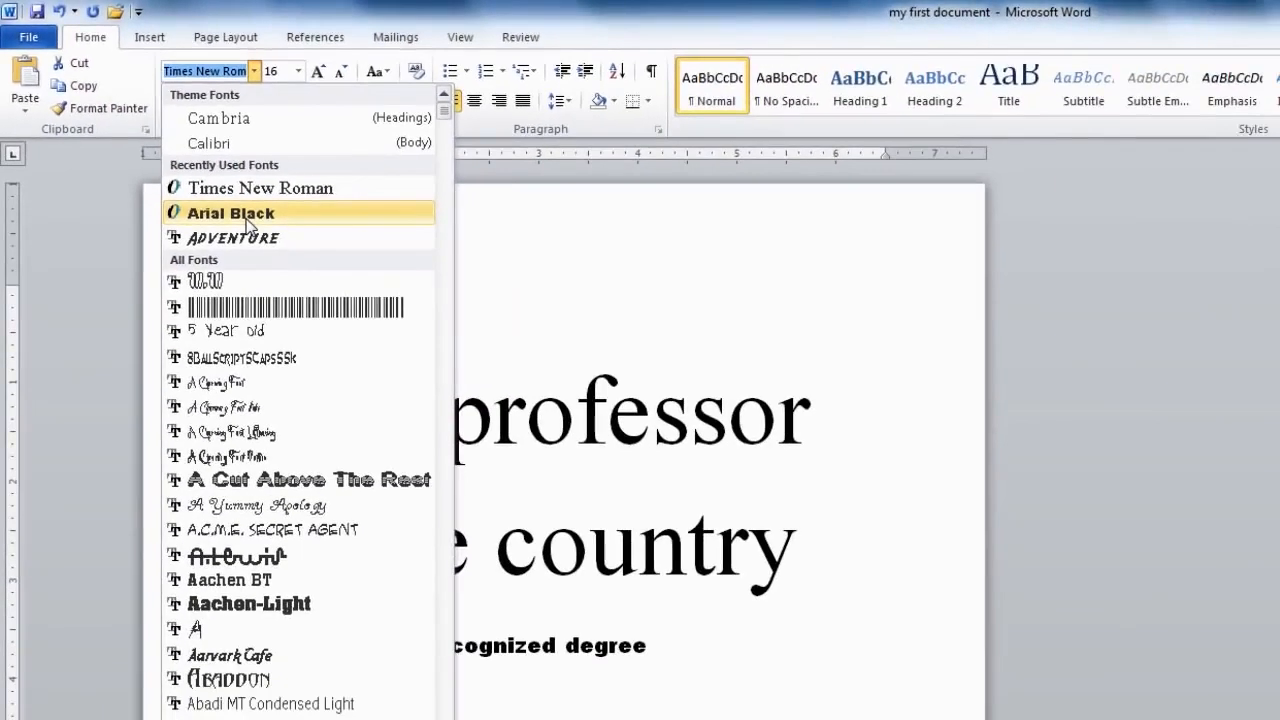
{"action": "left_click", "coordinate": [248, 222]}
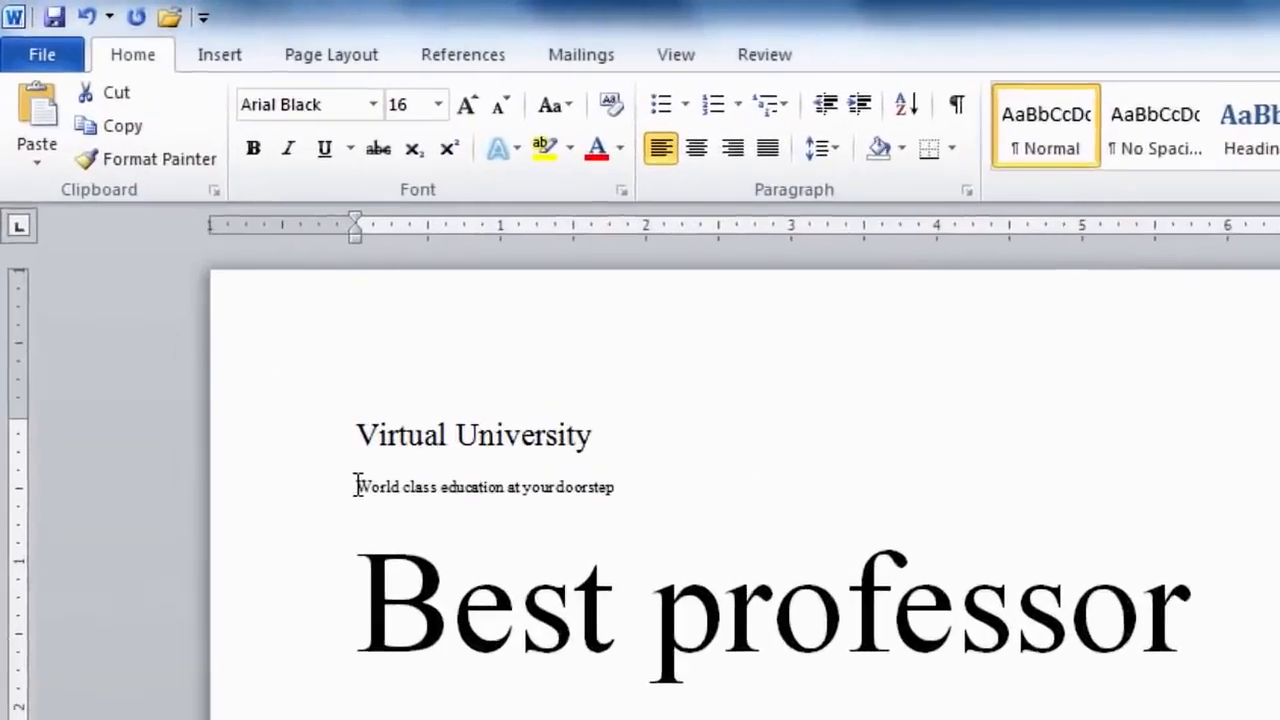
{"action": "left_click_drag", "start_coordinate": [243, 331], "coordinate": [439, 330]}
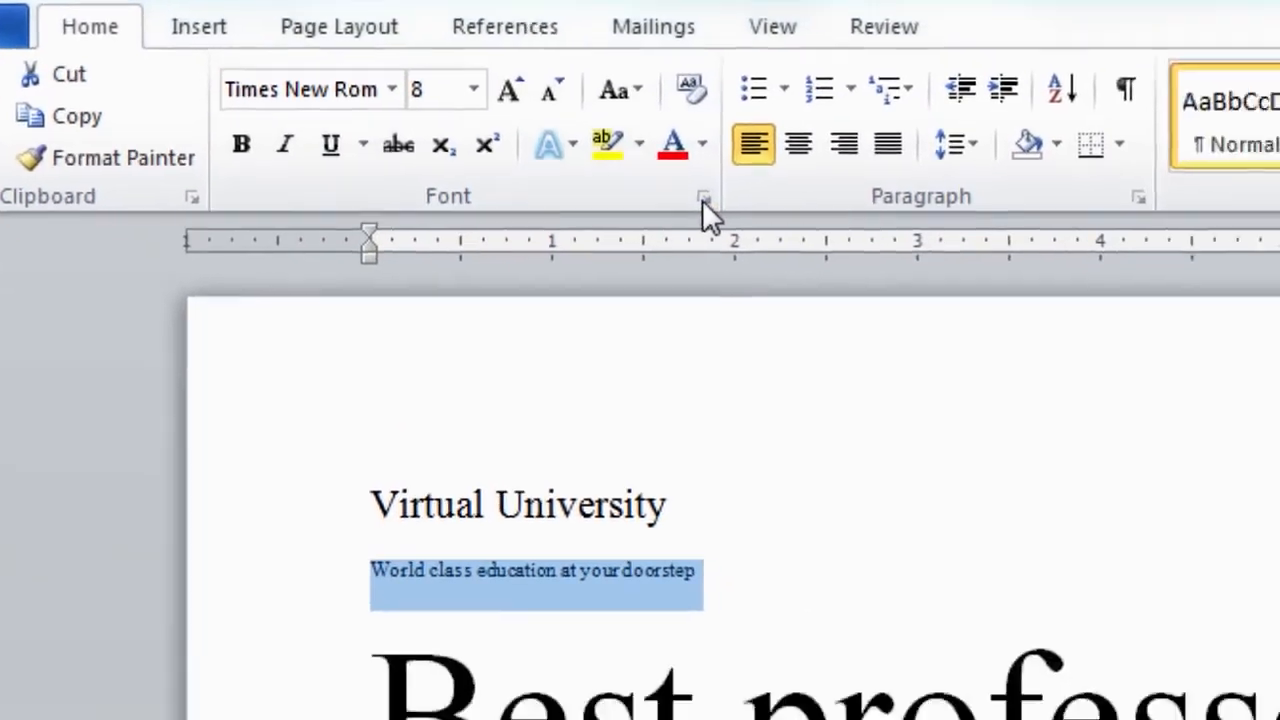
Set the tagline's font to Arial Black in the Font dialog.
{"action": "left_click", "coordinate": [703, 198]}
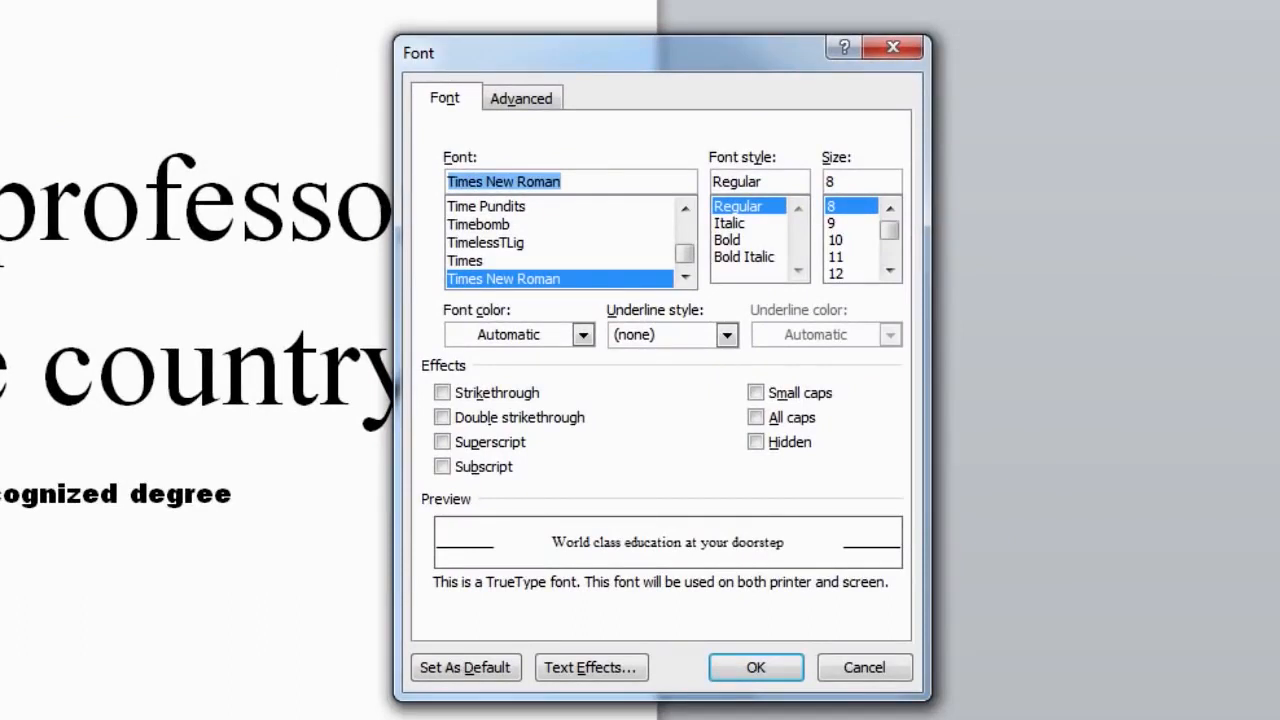
{"action": "left_click", "coordinate": [686, 278]}
{"action": "left_click", "coordinate": [686, 278]}
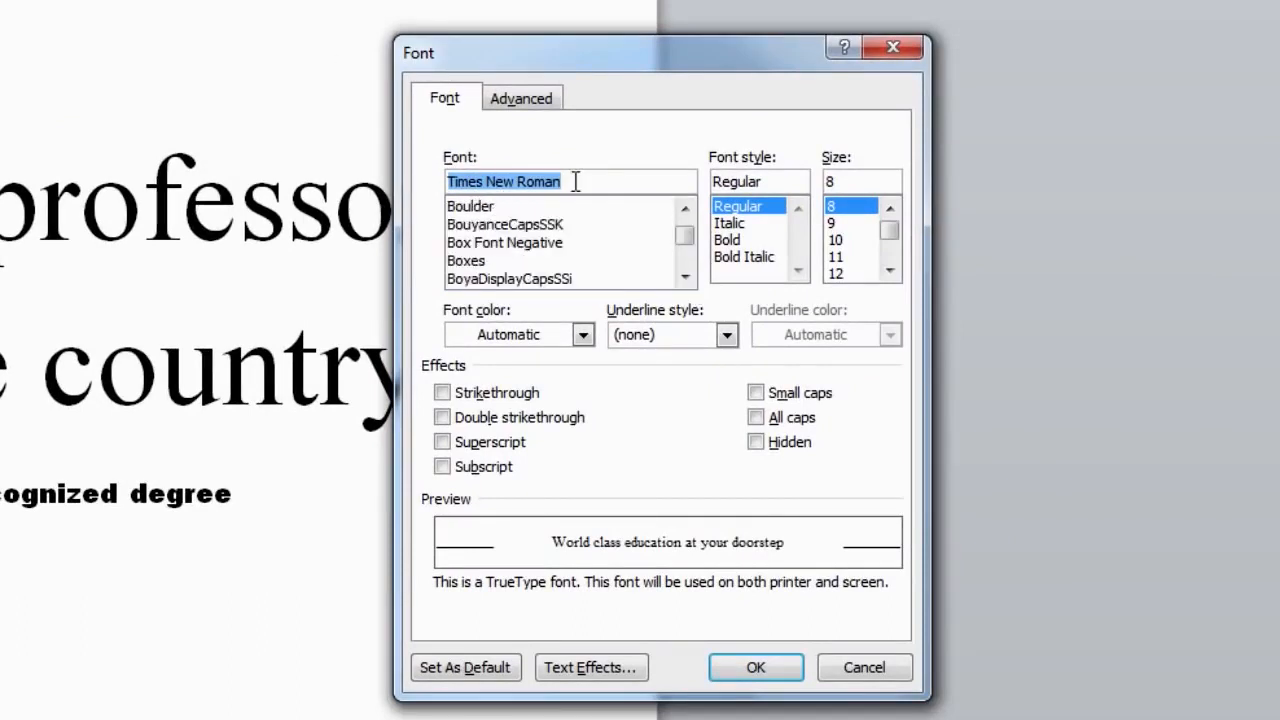
{"action": "type", "text": "ar"}
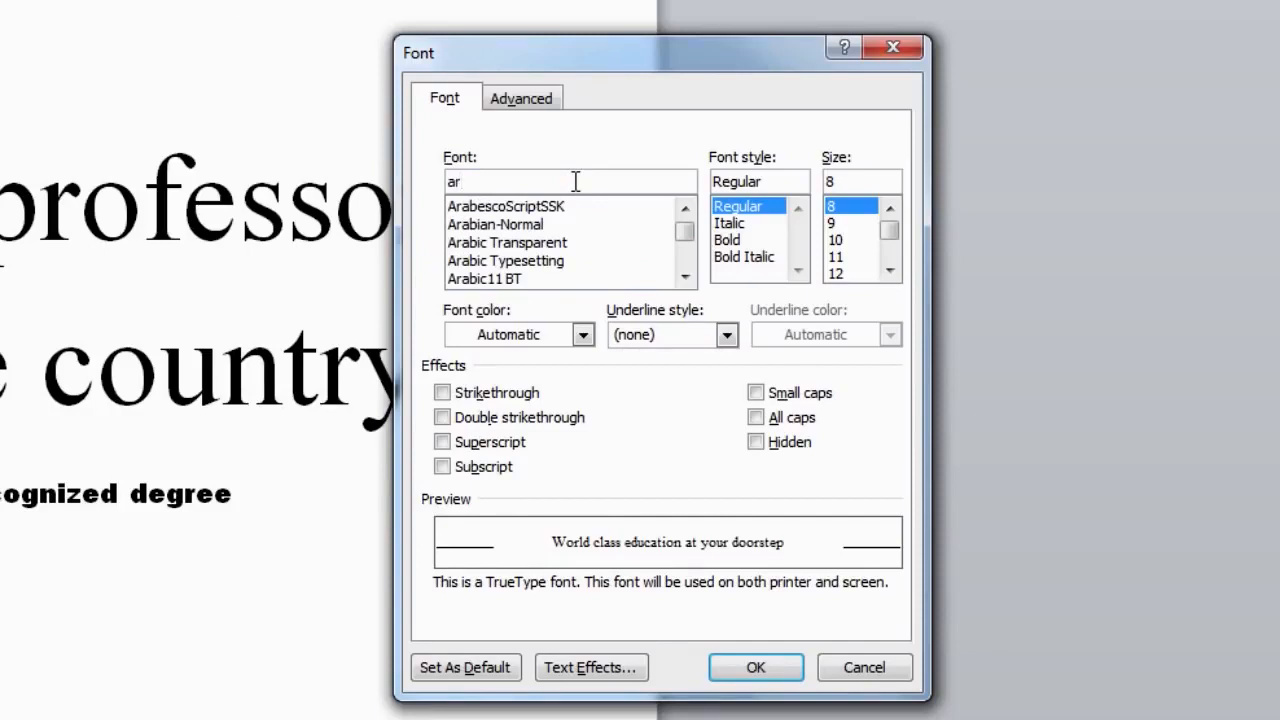
{"action": "type", "text": "ial"}
{"action": "left_click", "coordinate": [490, 248]}
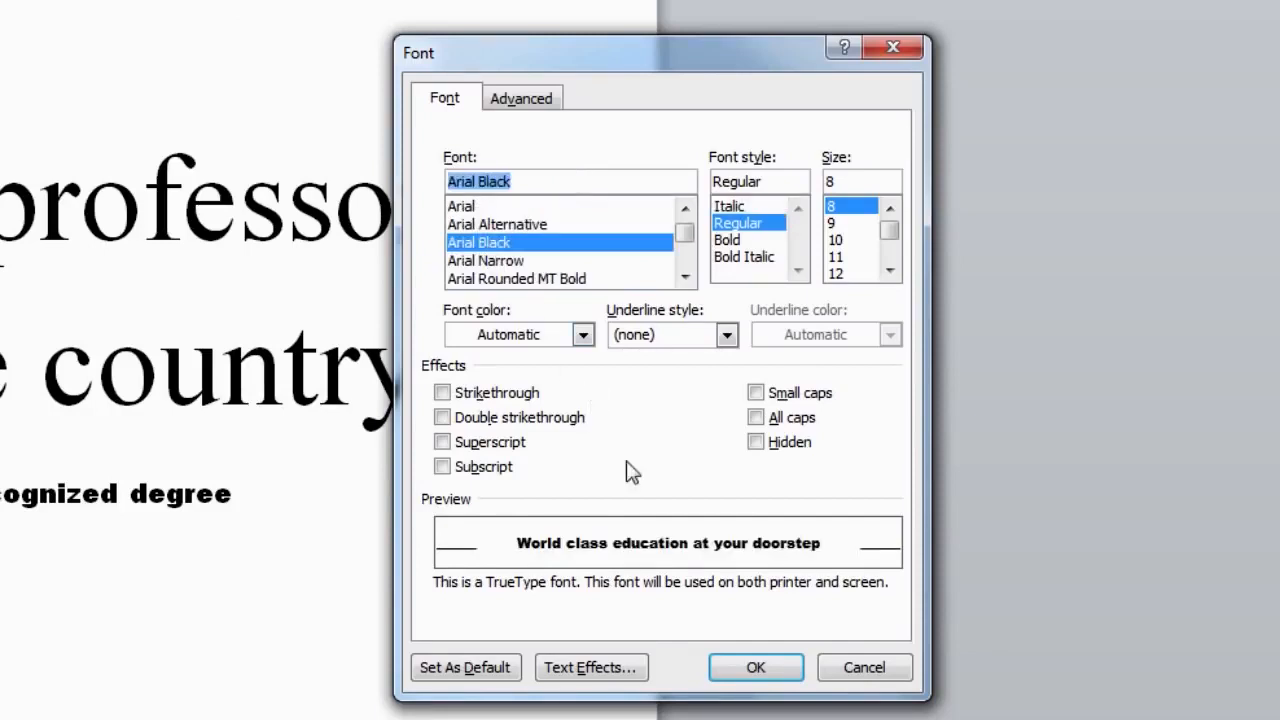
{"action": "left_click", "coordinate": [752, 668]}
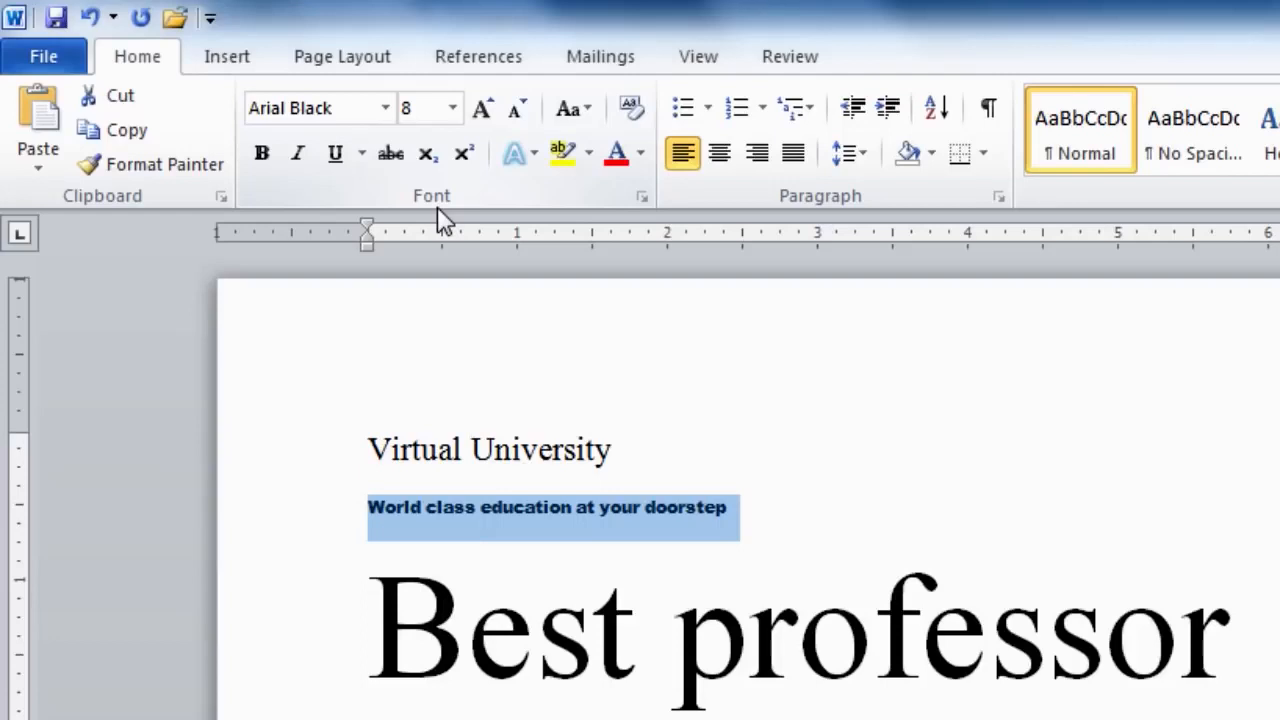
Apply bold, italic and underline to the tagline, then toggle italic and underline again.
{"action": "left_click", "coordinate": [264, 162]}
{"action": "left_click", "coordinate": [299, 160]}
{"action": "left_click", "coordinate": [335, 160]}
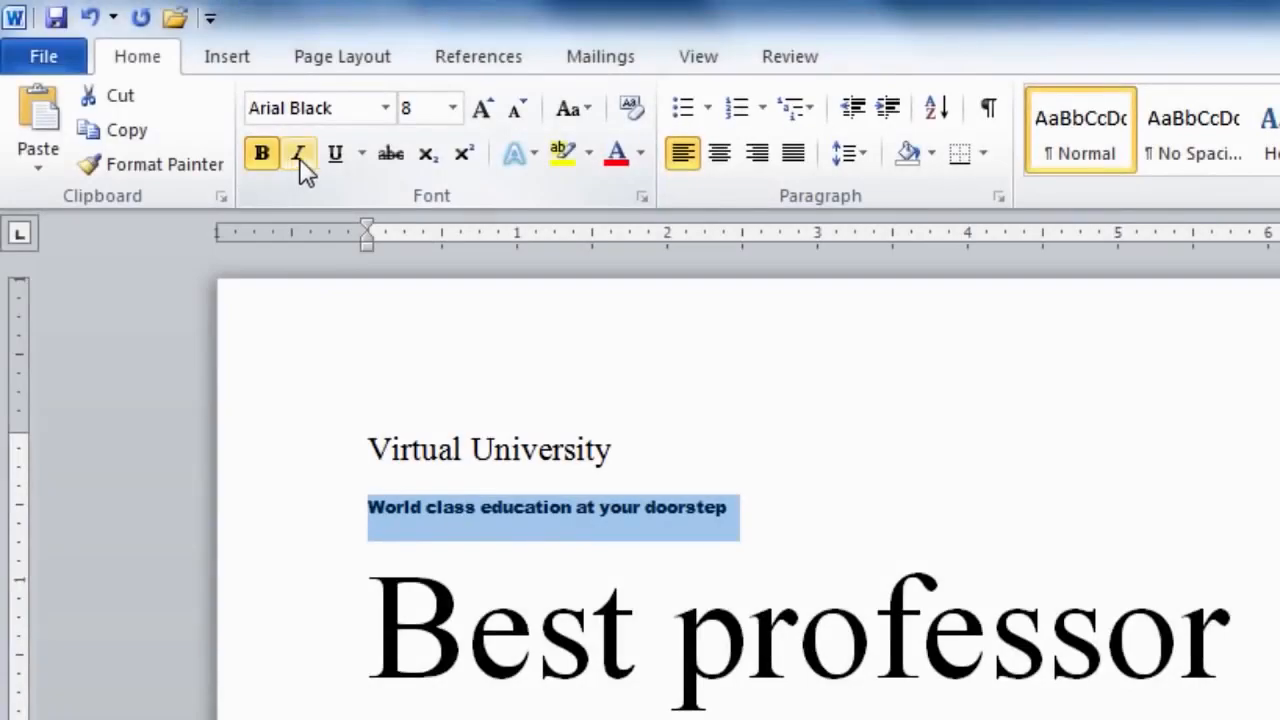
{"action": "left_click", "coordinate": [299, 155]}
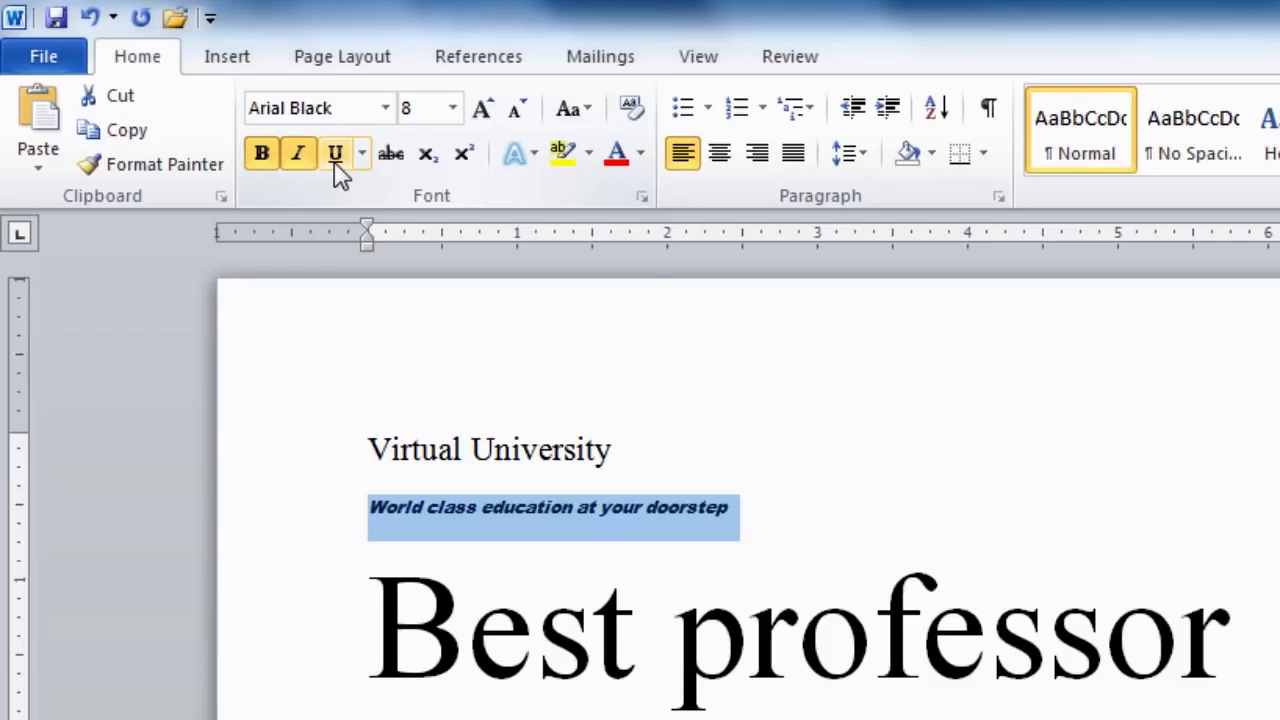
{"action": "left_click", "coordinate": [336, 158]}
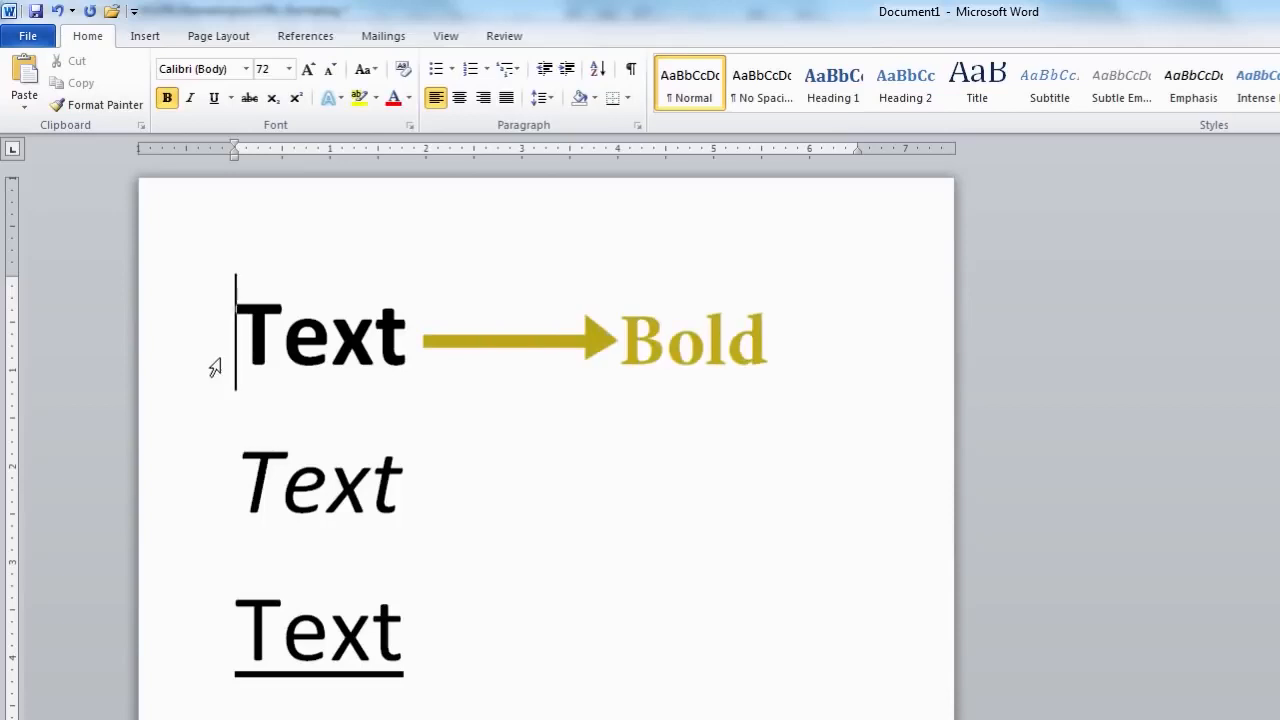
Check the italic and underlined Text samples, then select the three Computer Science programme bullets.
{"action": "left_click", "coordinate": [226, 486]}
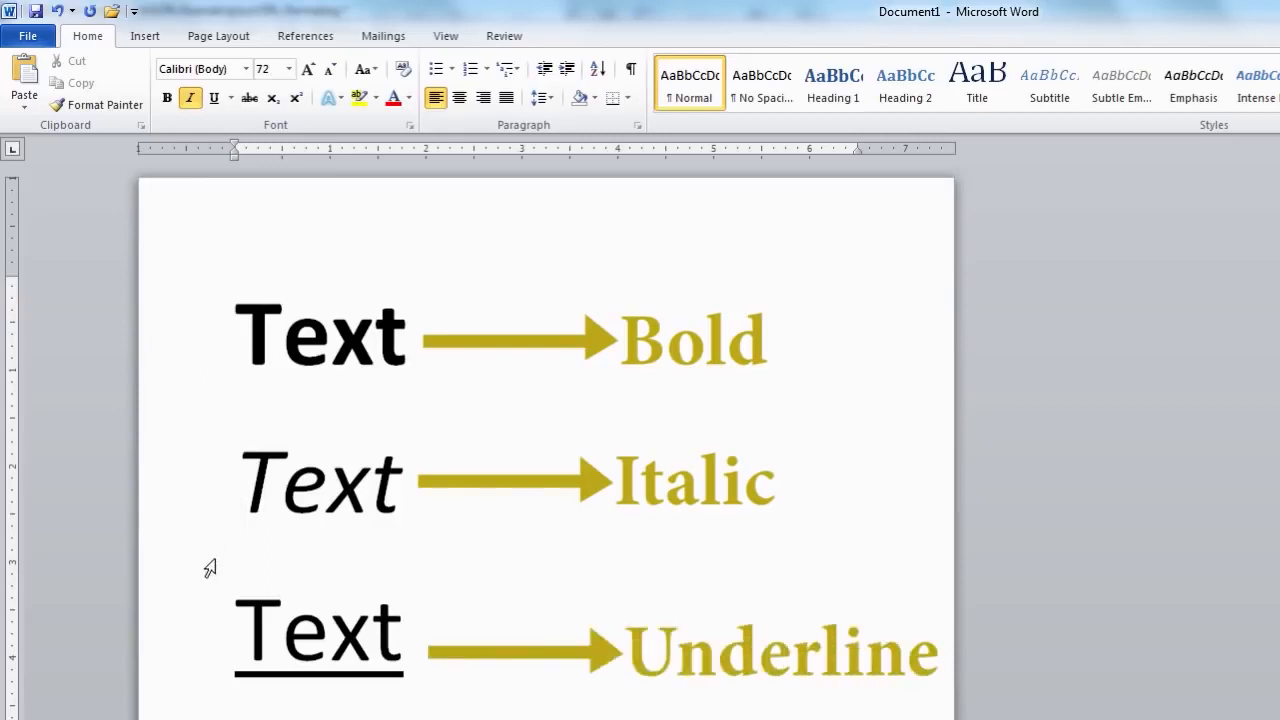
{"action": "left_click", "coordinate": [224, 641]}
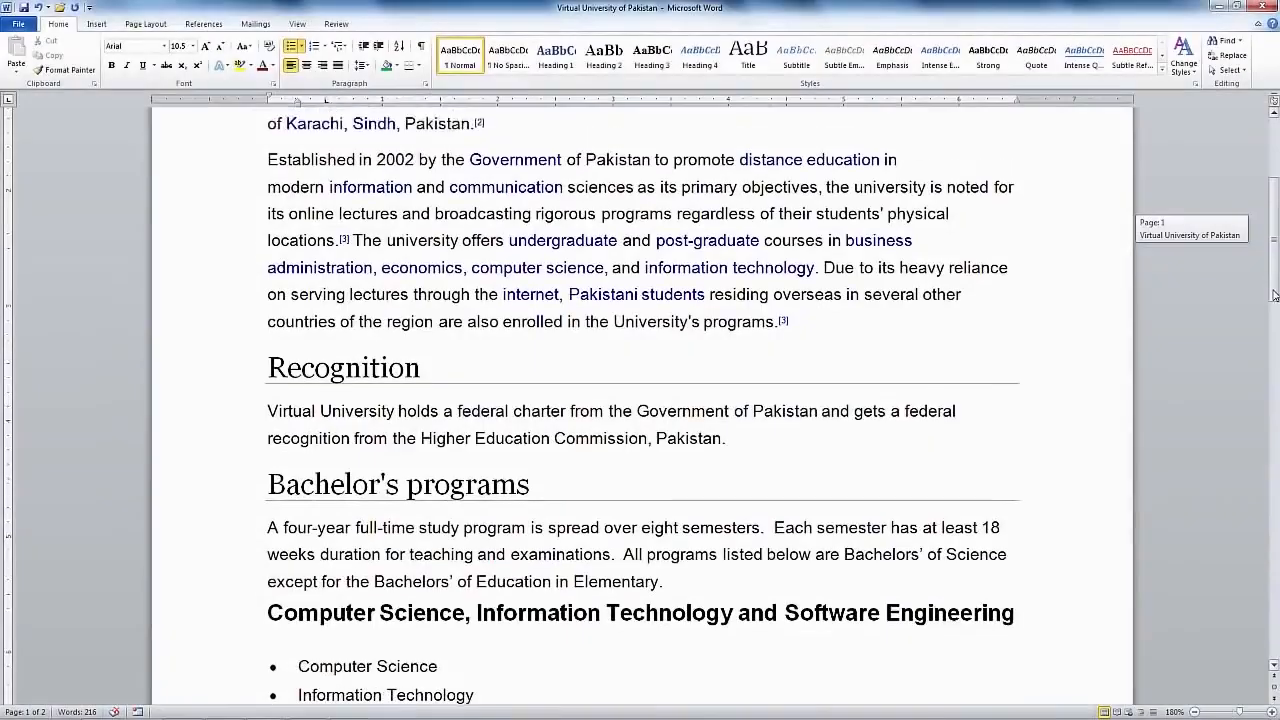
{"action": "left_click_drag", "start_coordinate": [1274, 297], "coordinate": [1274, 351]}
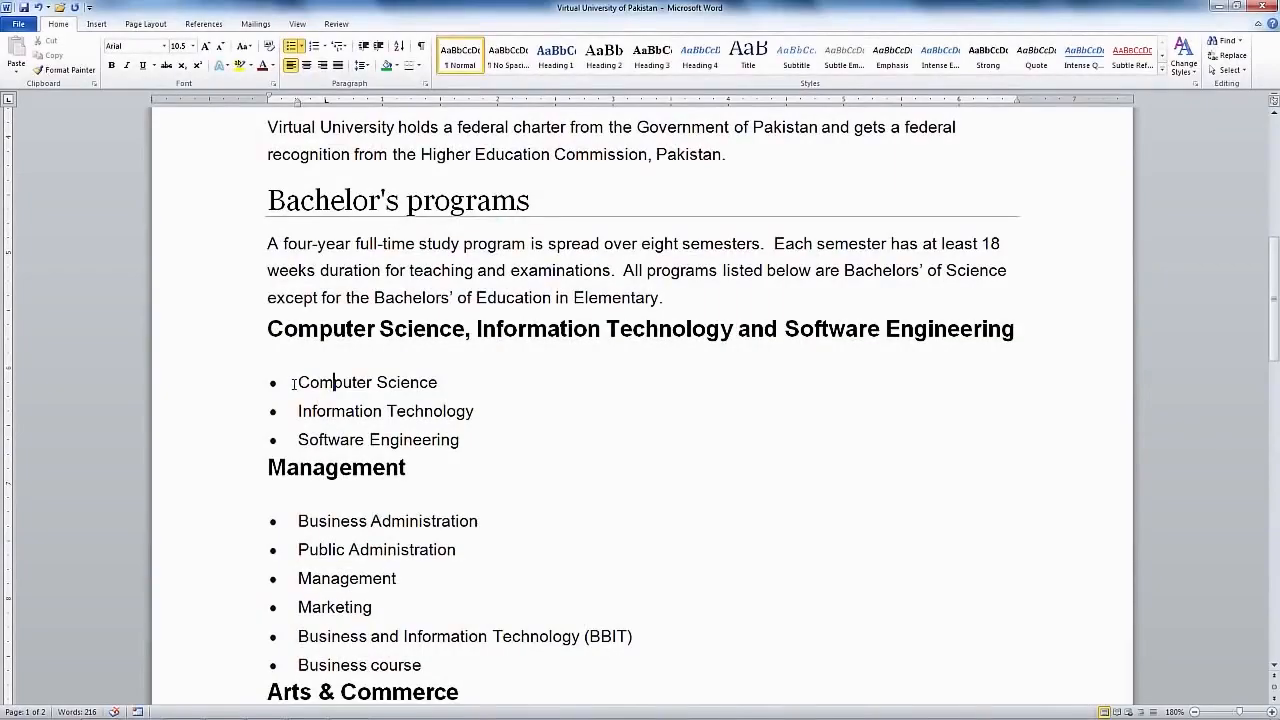
{"action": "left_click_drag", "start_coordinate": [295, 380], "coordinate": [464, 433]}
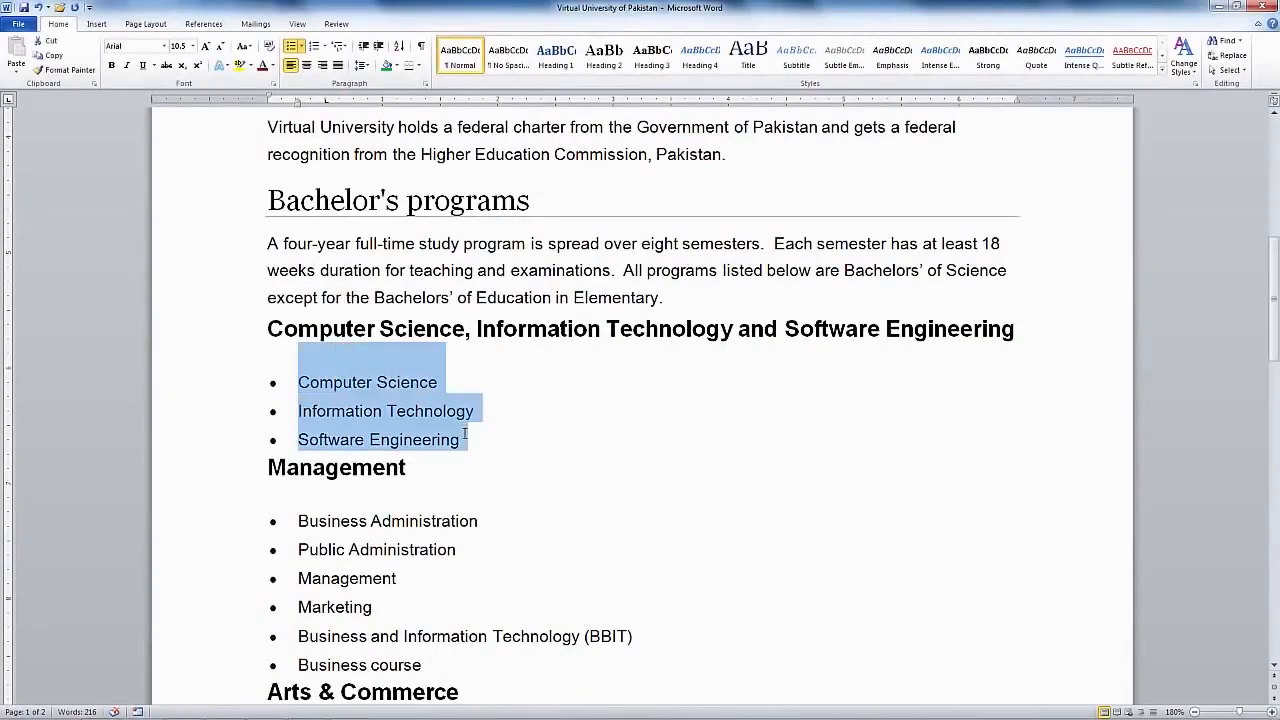
Bold, underline and colour red the three programme bullets, then deselect them.
{"action": "left_click", "coordinate": [112, 65]}
{"action": "left_click", "coordinate": [144, 67]}
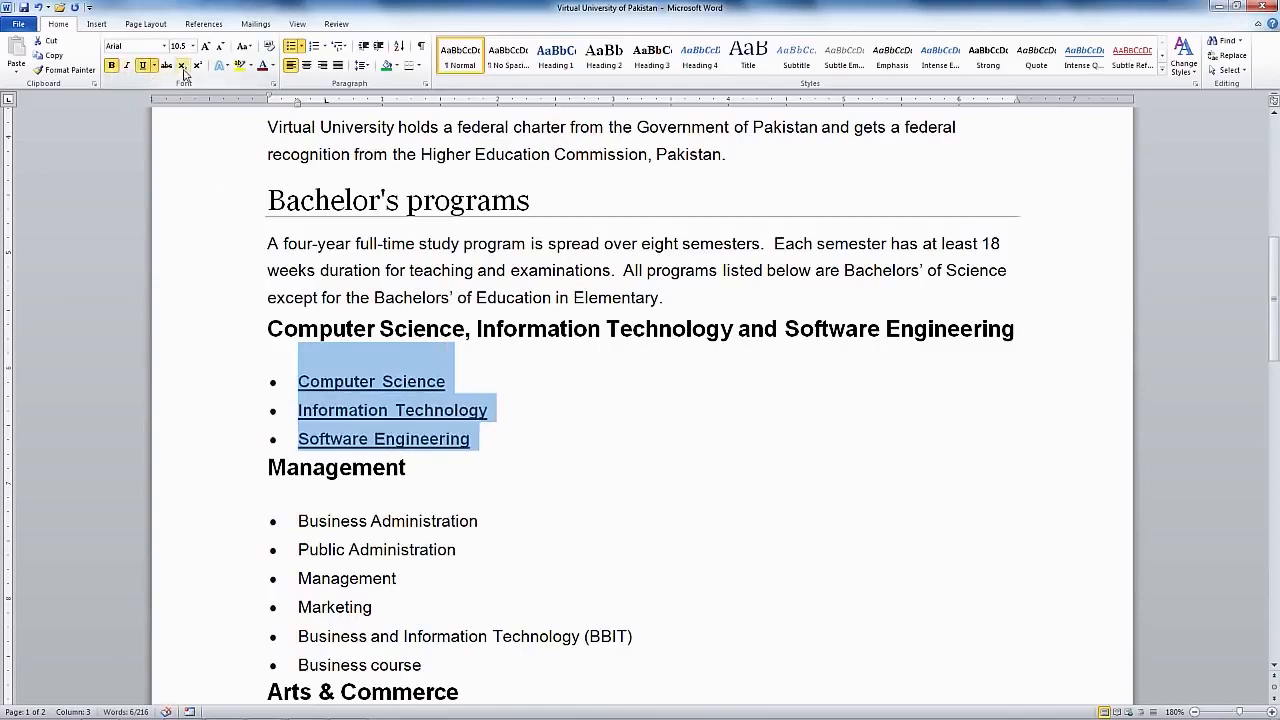
{"action": "left_click", "coordinate": [261, 65]}
{"action": "left_click", "coordinate": [296, 439]}
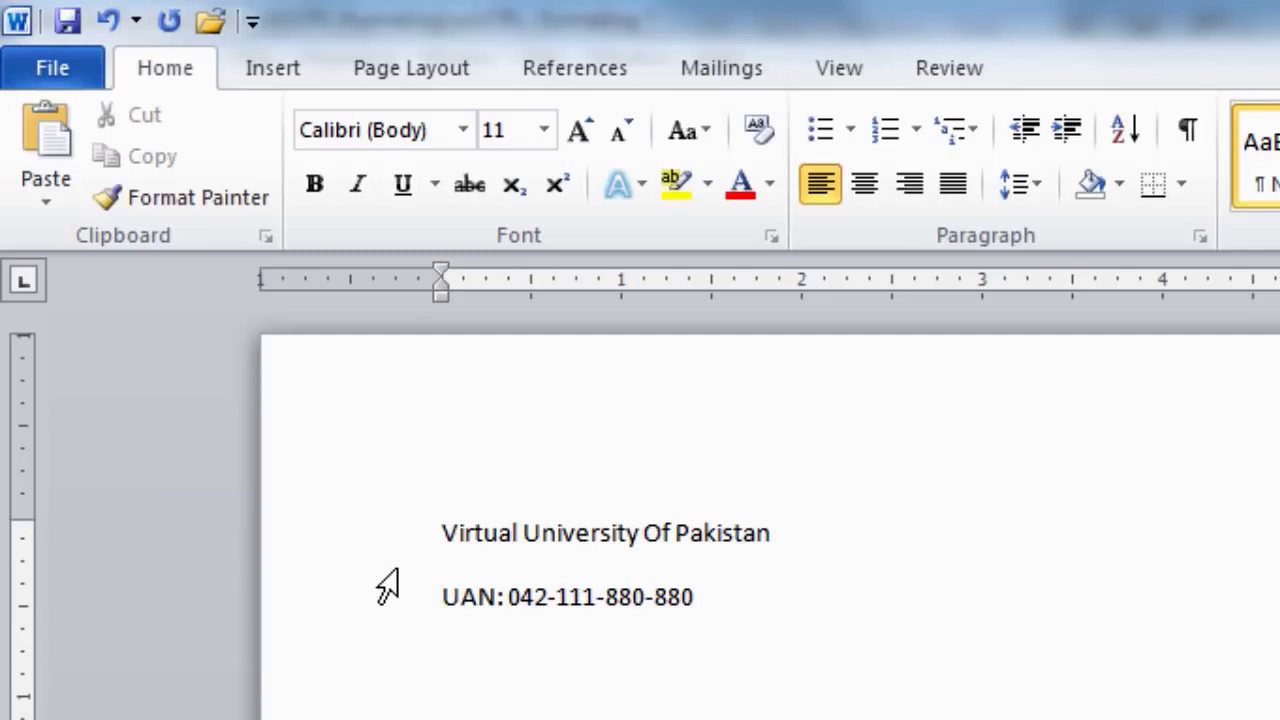
Apply bold to the 'Virtual University Of Pakistan' heading line.
{"action": "left_click_drag", "start_coordinate": [449, 525], "coordinate": [780, 569]}
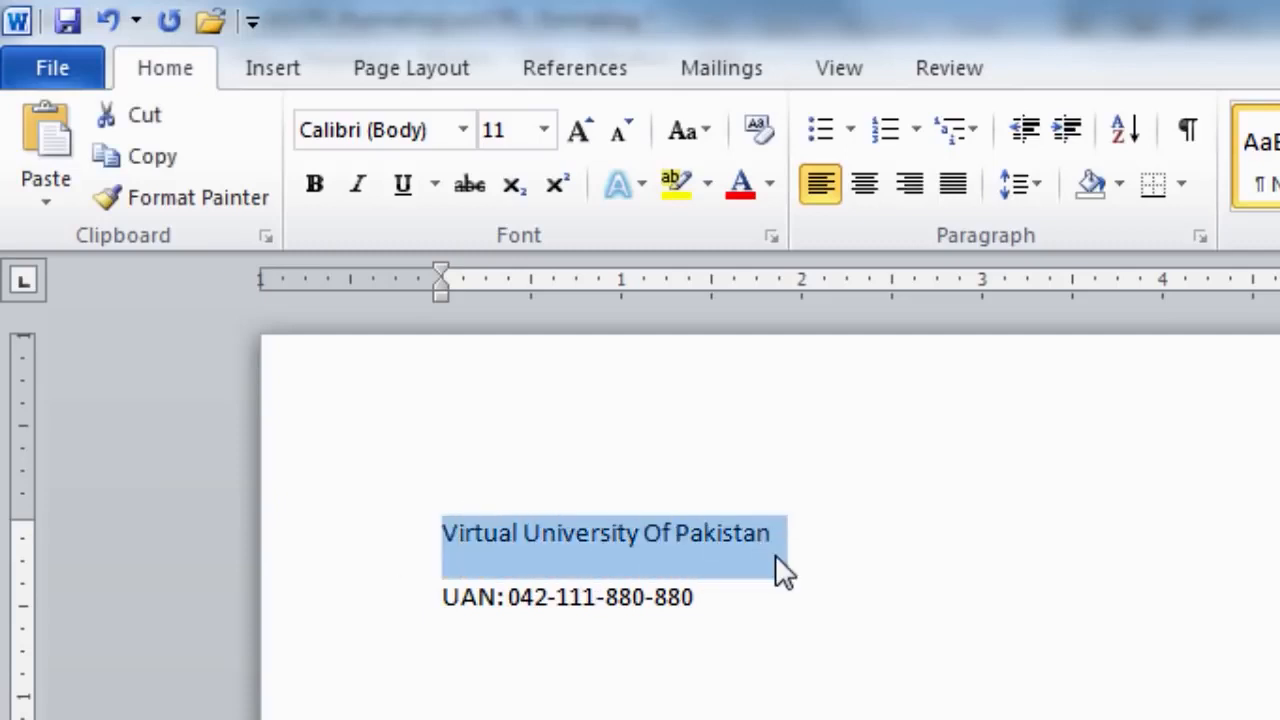
{"action": "left_click", "coordinate": [327, 193]}
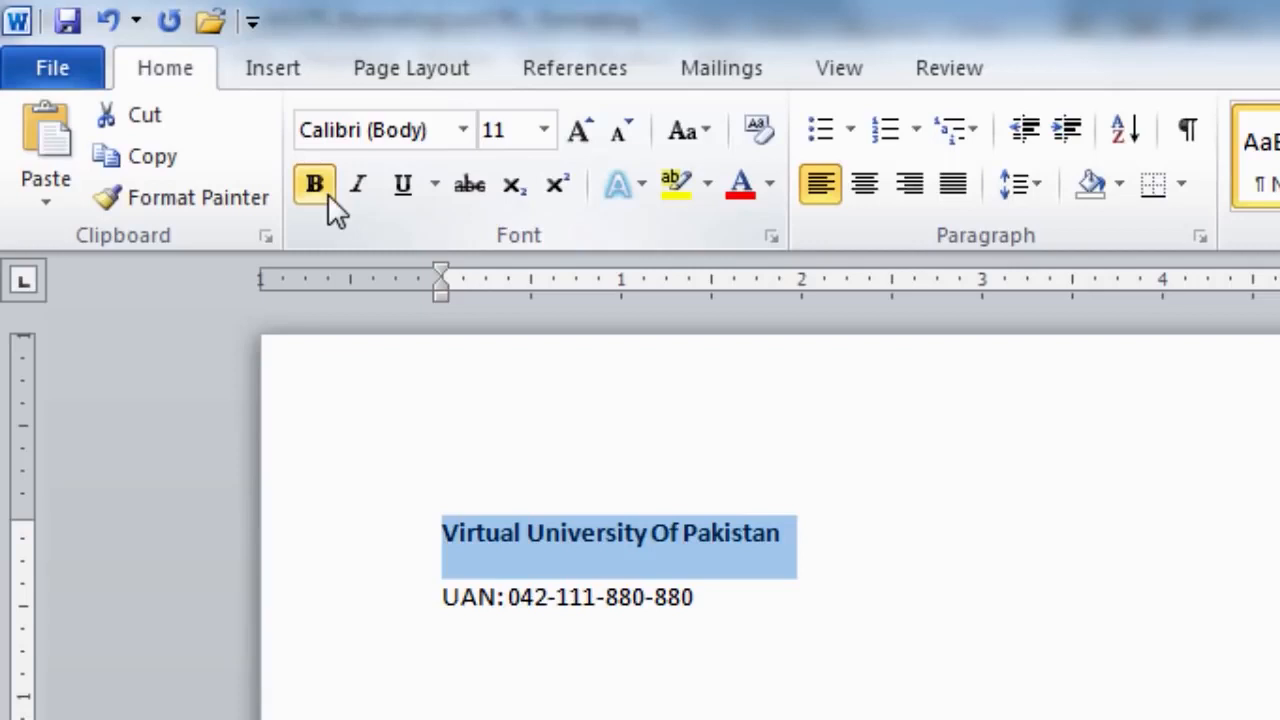
{"action": "left_click", "coordinate": [445, 599]}
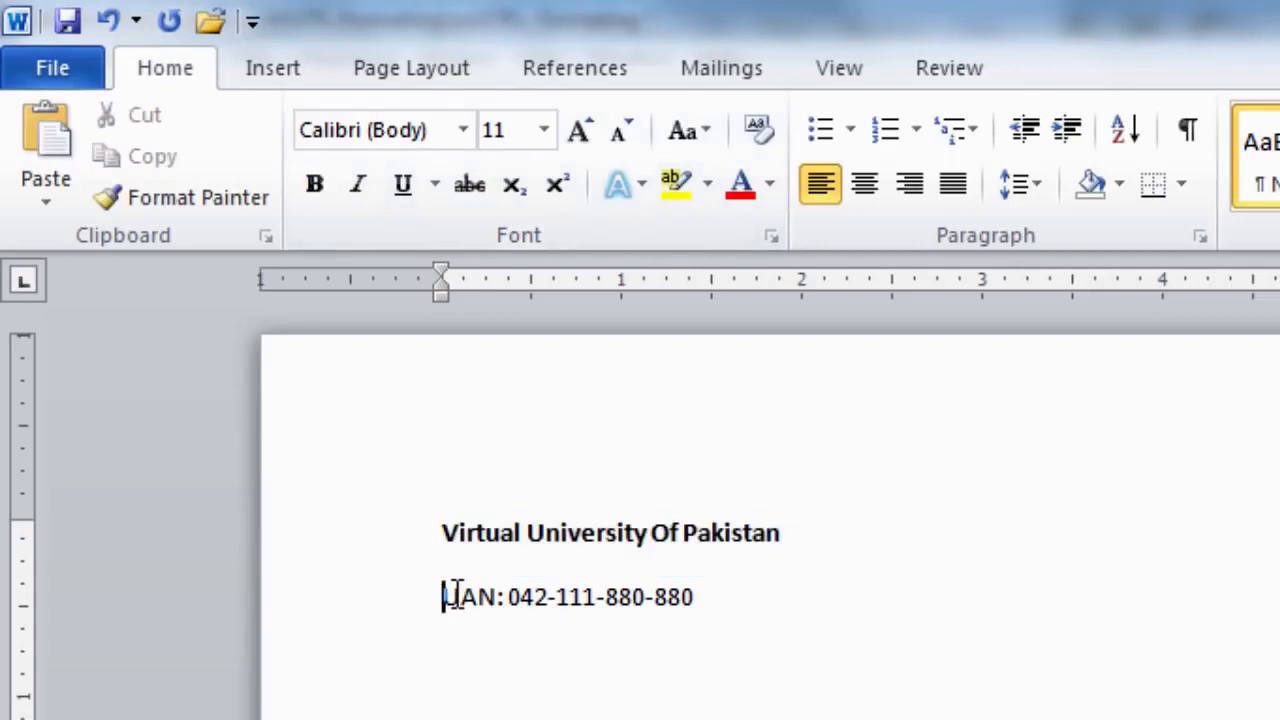
Insert a new line above the UAN line and type the Lahore campus address in bold.
{"action": "key", "text": "Return"}
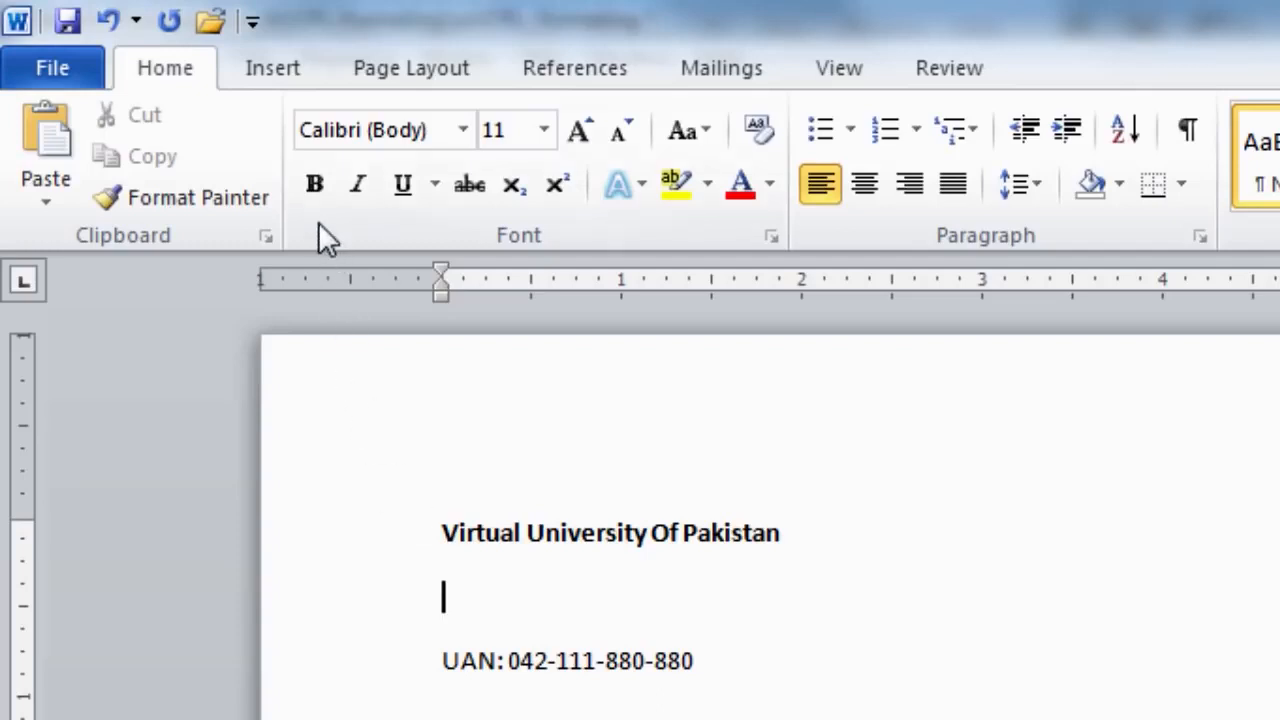
{"action": "left_click", "coordinate": [314, 197]}
{"action": "left_click", "coordinate": [465, 600]}
{"action": "type", "text": "M.A Jin"}
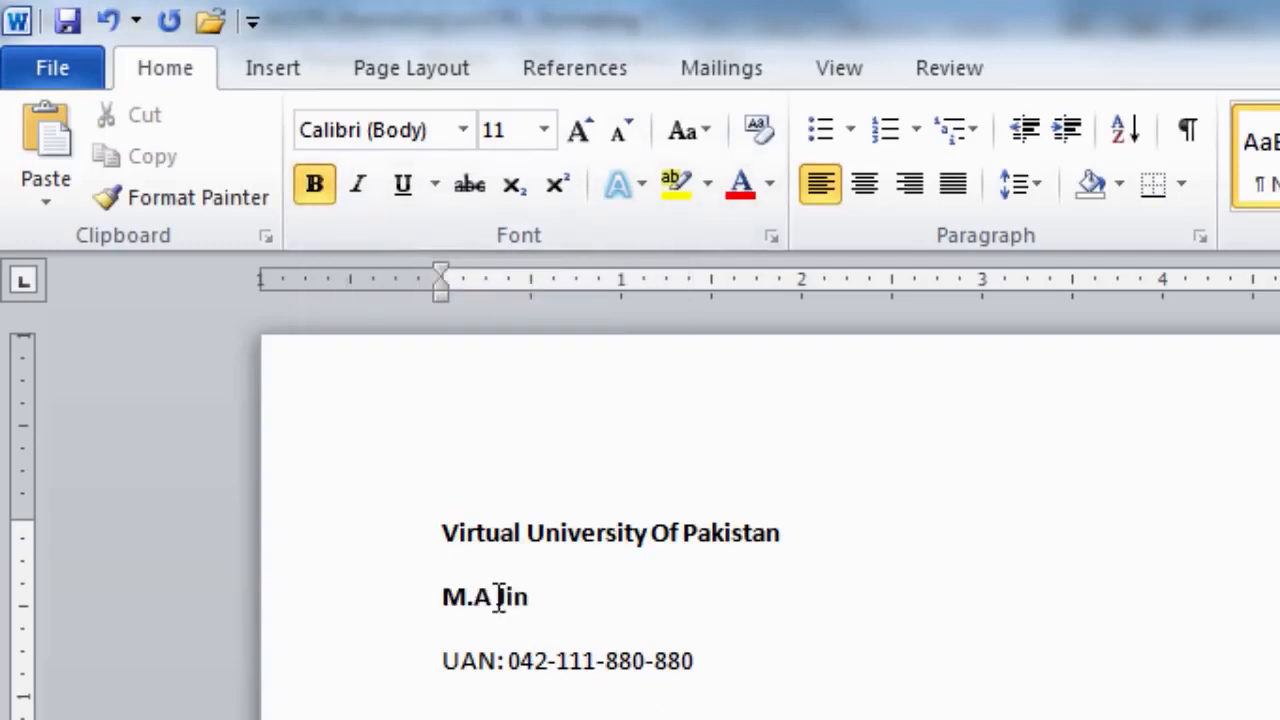
{"action": "type", "text": "nah Campus,"}
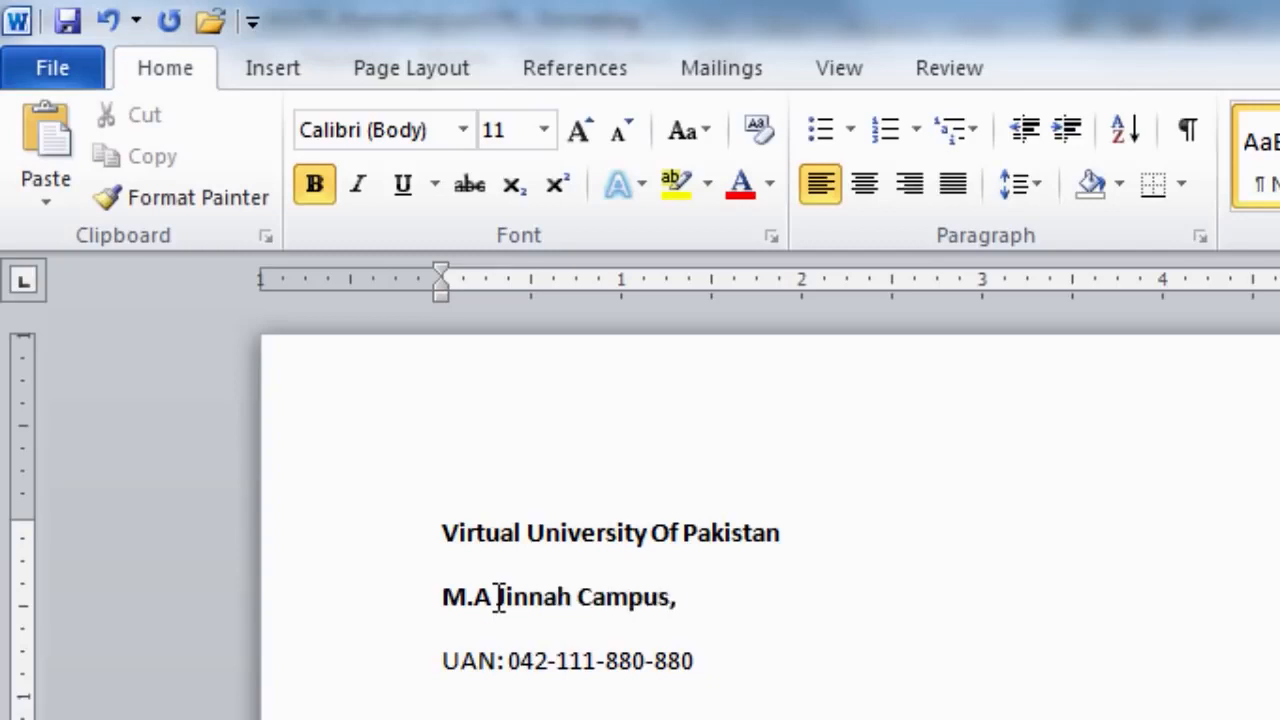
{"action": "type", "text": " Defence Road, Off Raiwind Roa"}
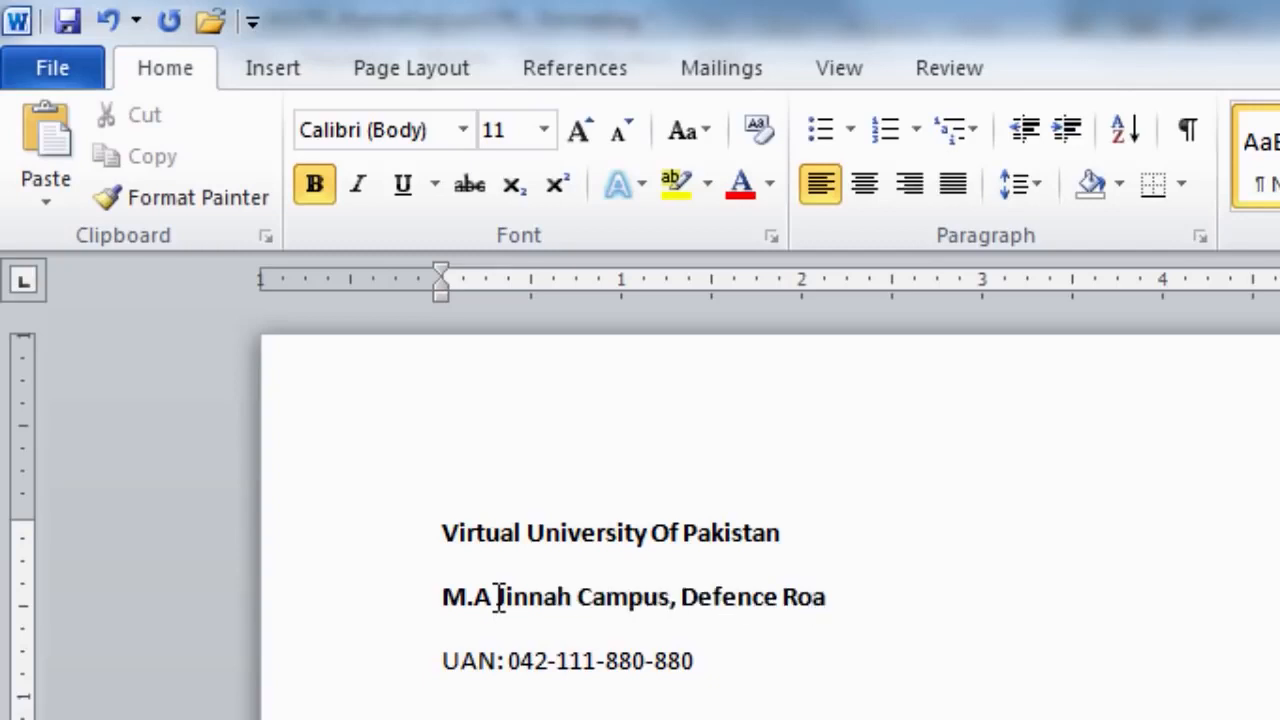
{"action": "type", "text": "d, Lahore"}
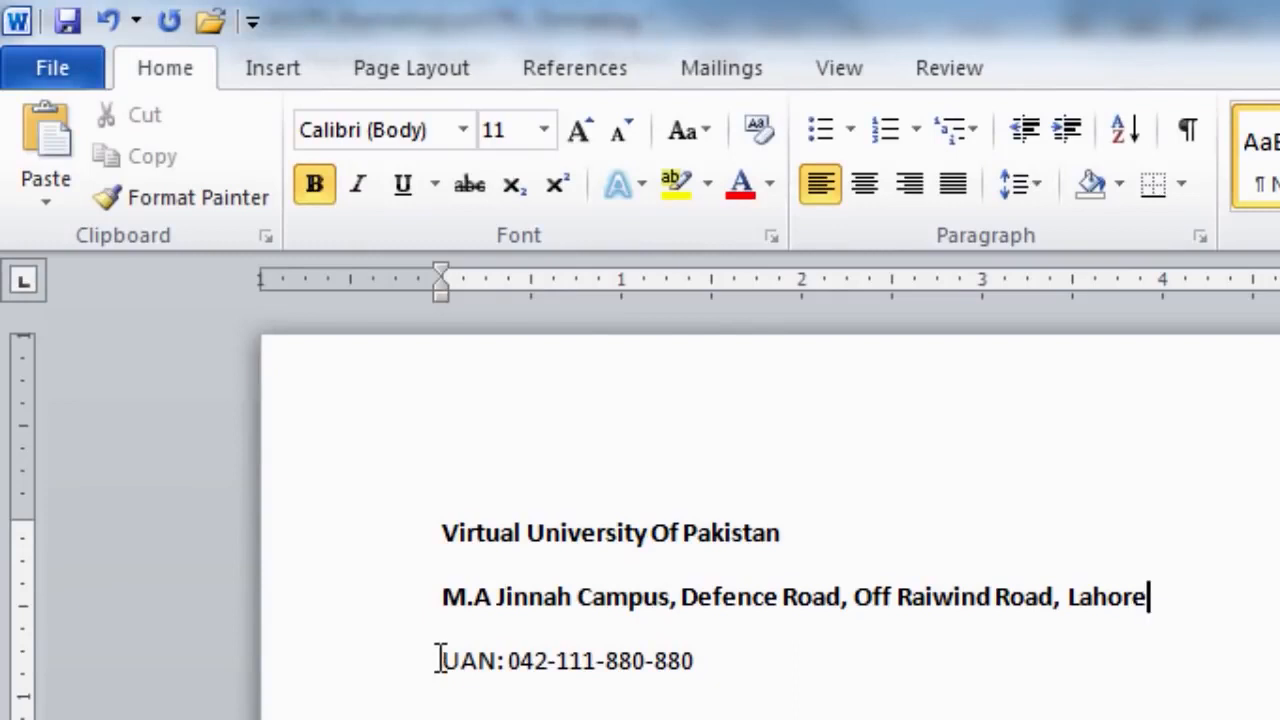
{"action": "left_click", "coordinate": [440, 660]}
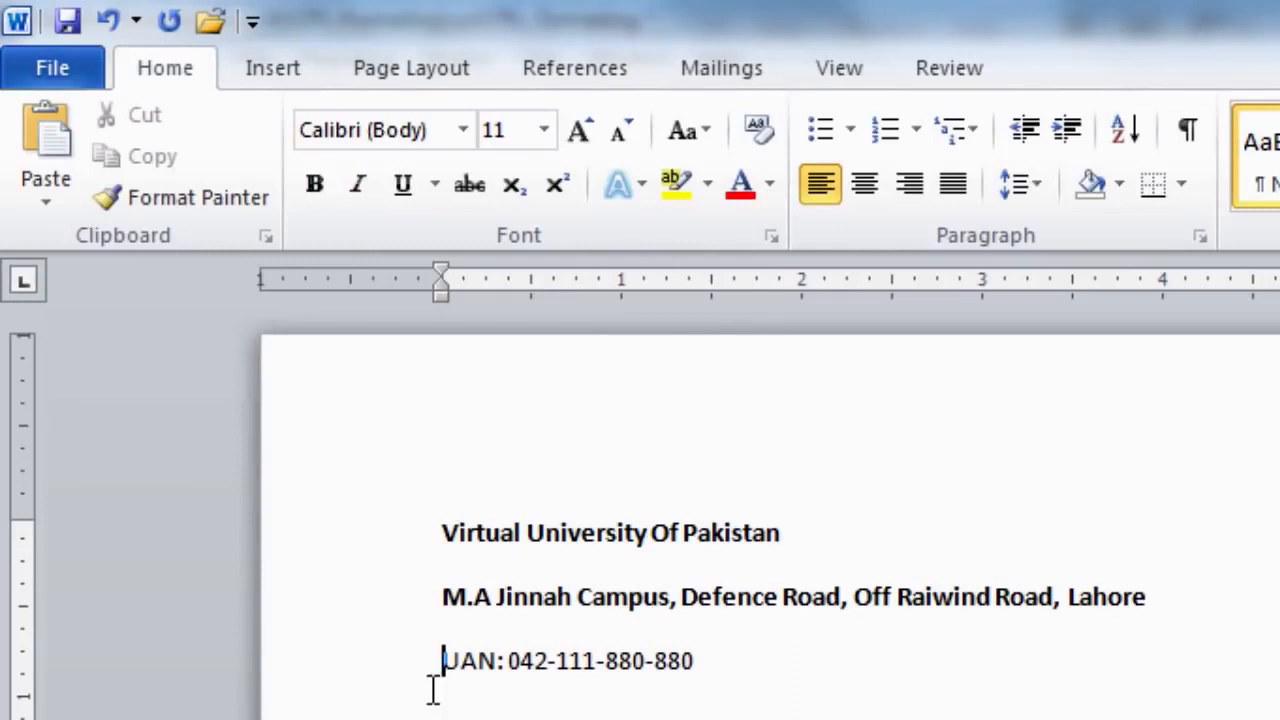
Set the UAN phone line's font style to Bold in the Font dialog.
{"action": "left_click_drag", "start_coordinate": [442, 680], "coordinate": [687, 680]}
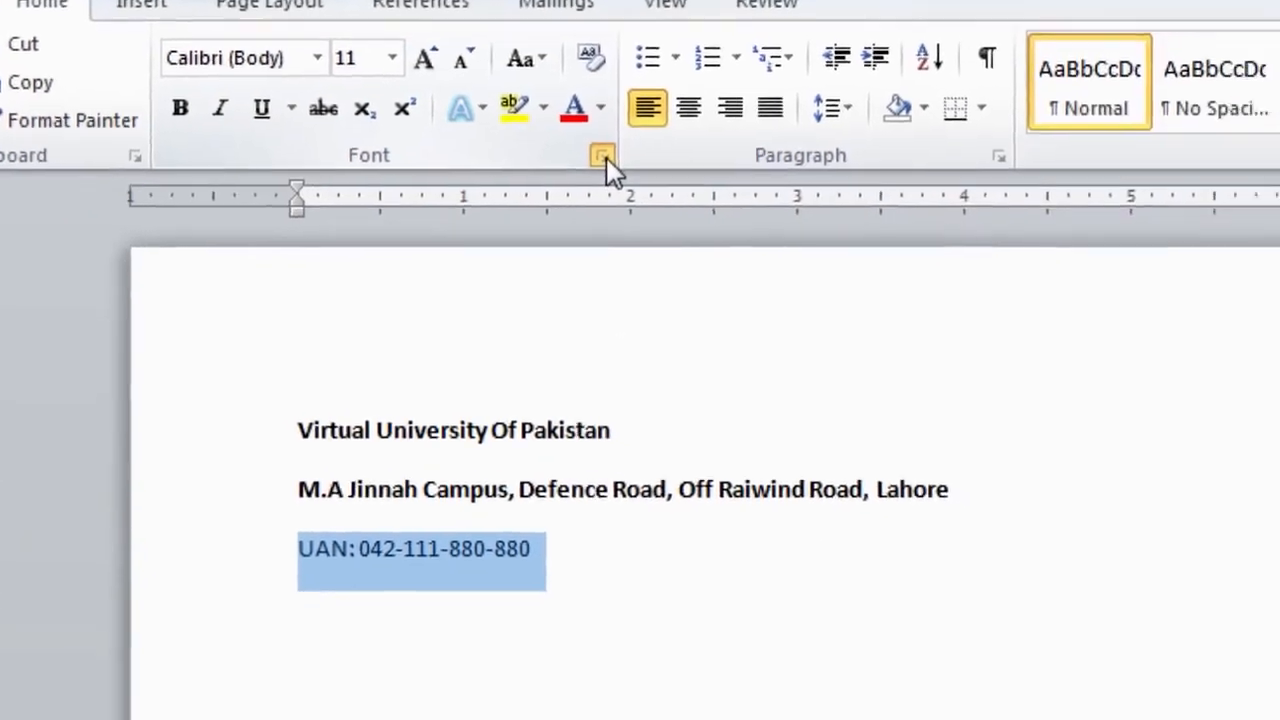
{"action": "left_click", "coordinate": [602, 156]}
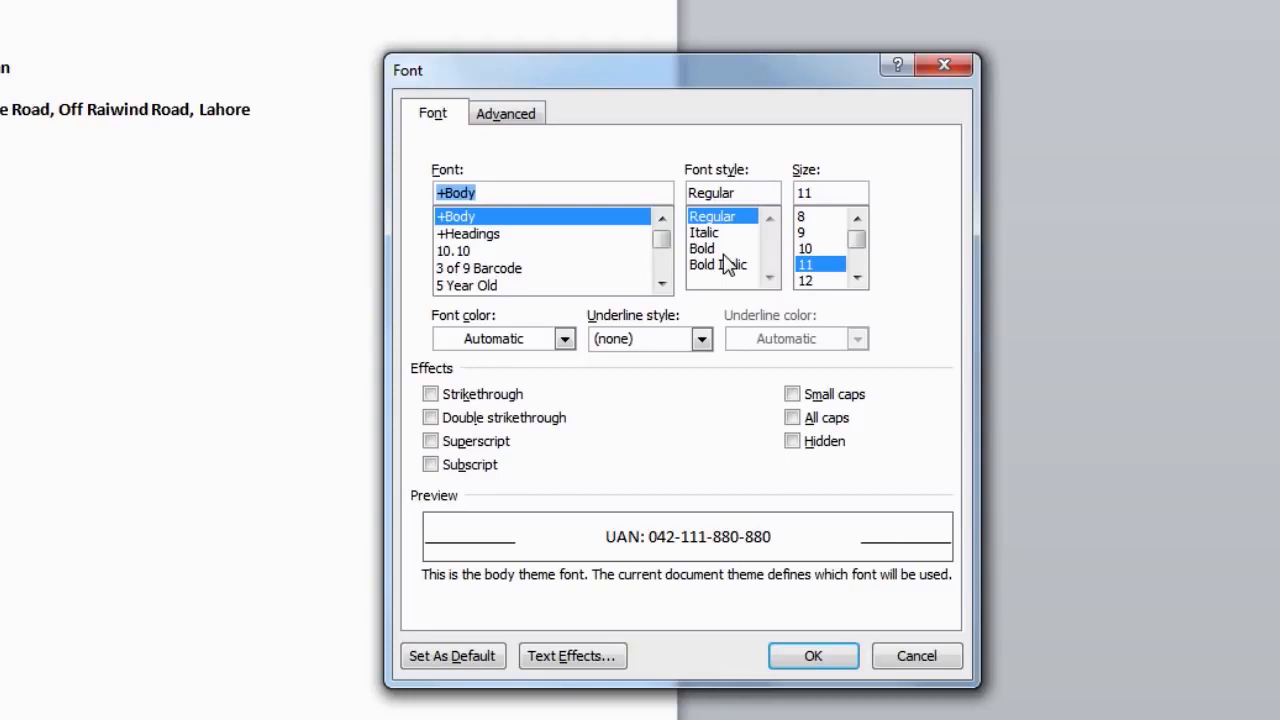
{"action": "left_click", "coordinate": [710, 249]}
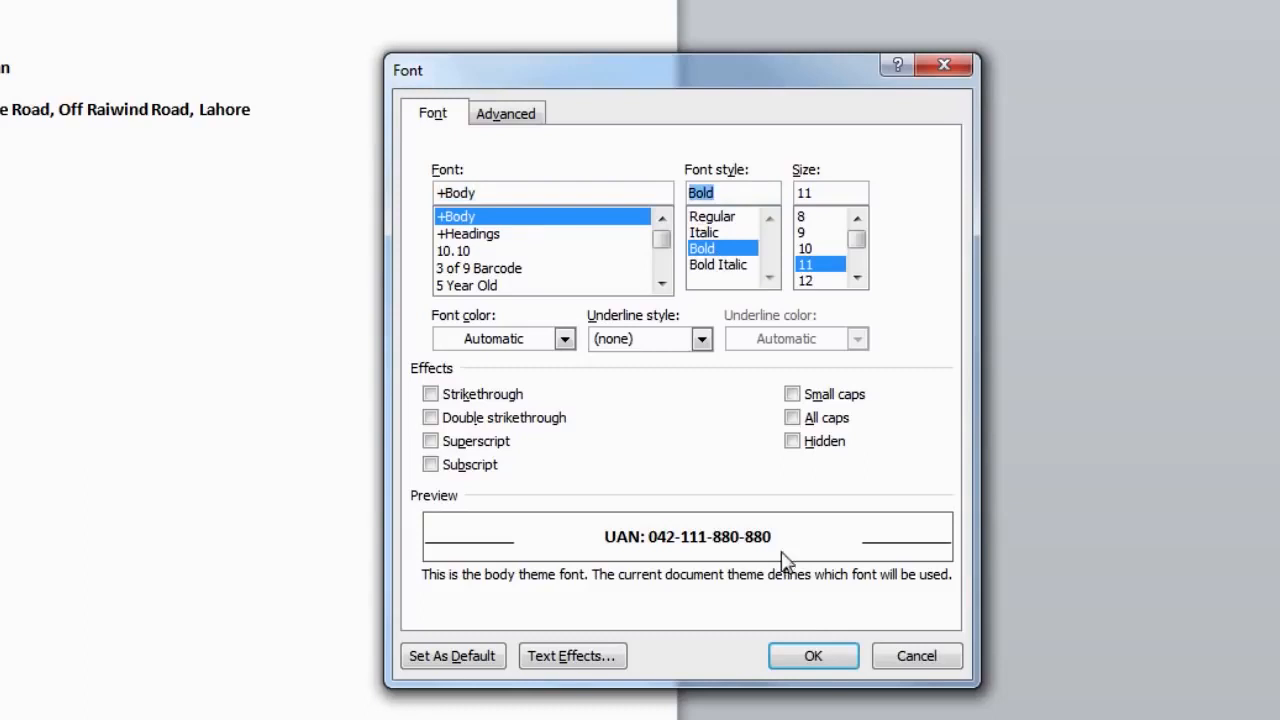
{"action": "left_click", "coordinate": [810, 655]}
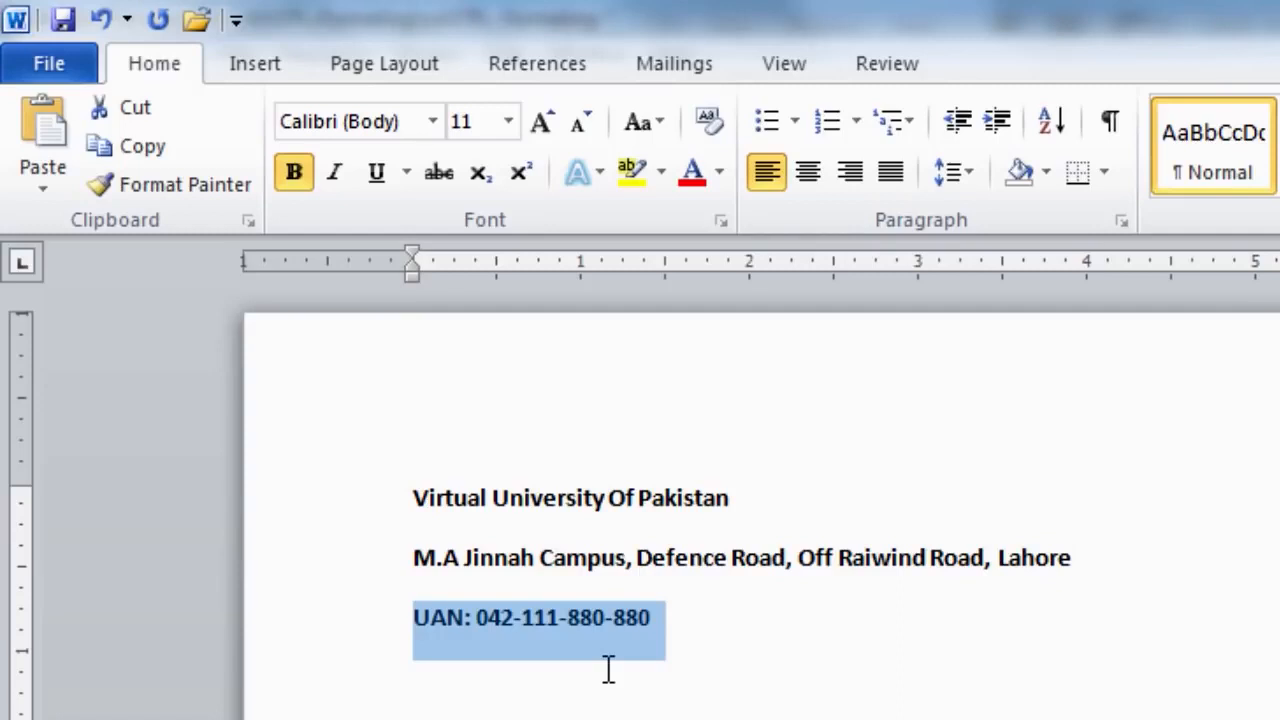
Make the UAN line italic and give it a thick-style underline.
{"action": "left_click", "coordinate": [336, 188]}
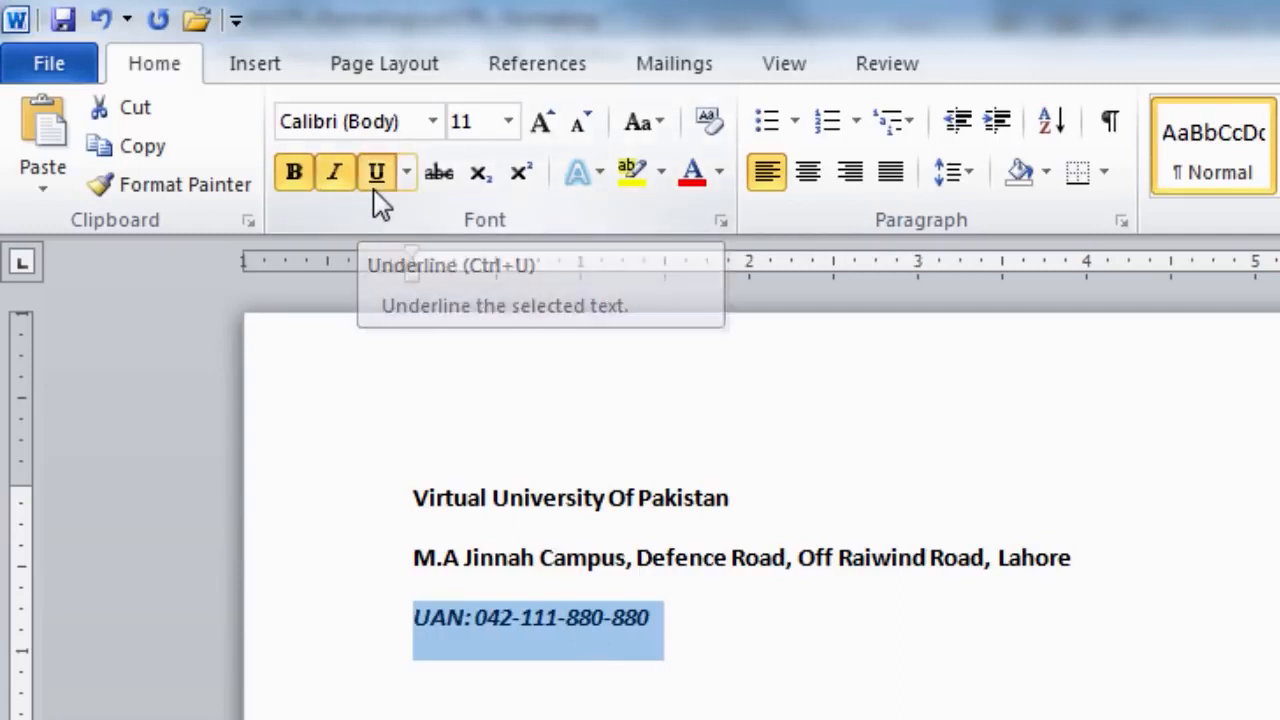
{"action": "left_click", "coordinate": [380, 203]}
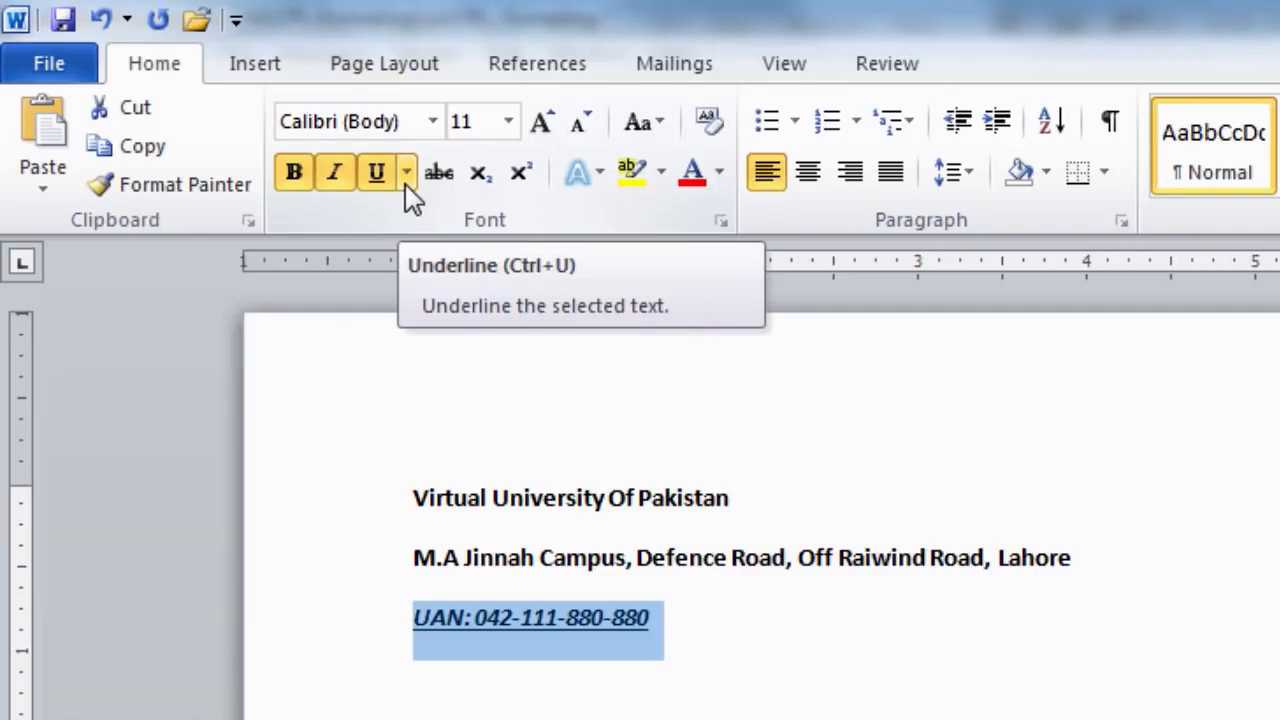
{"action": "left_click", "coordinate": [407, 173]}
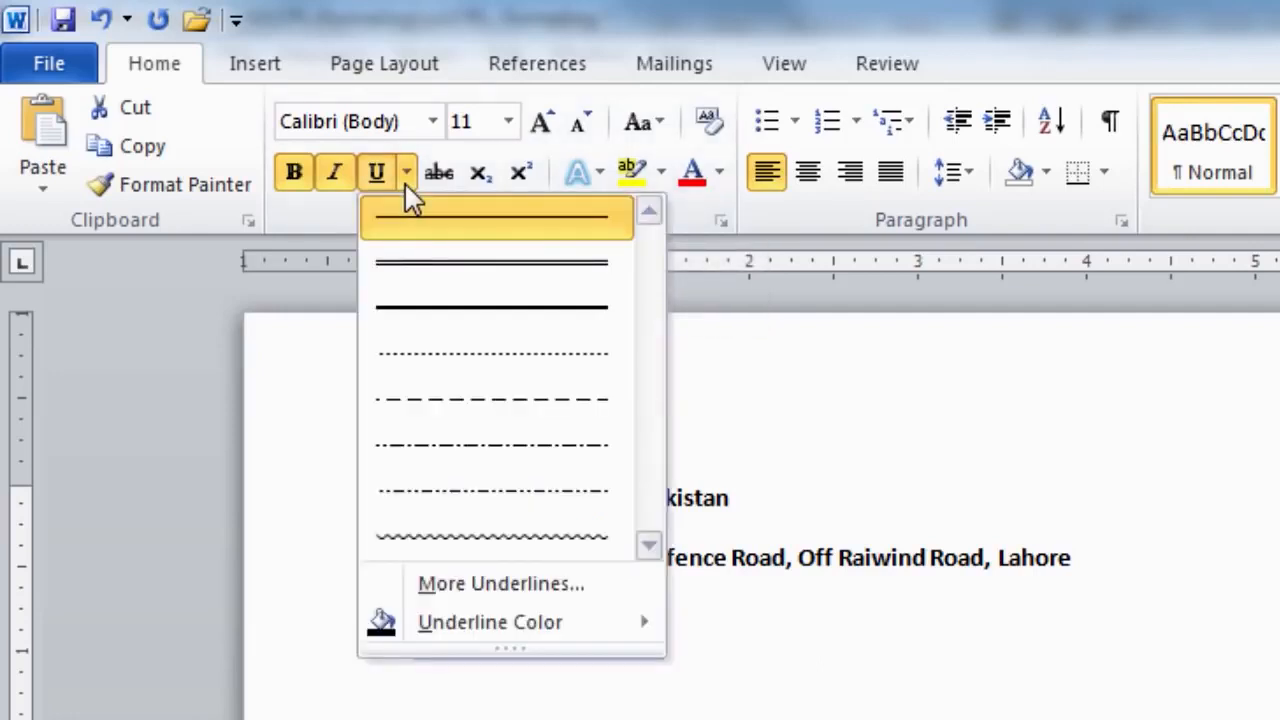
{"action": "left_click", "coordinate": [459, 318]}
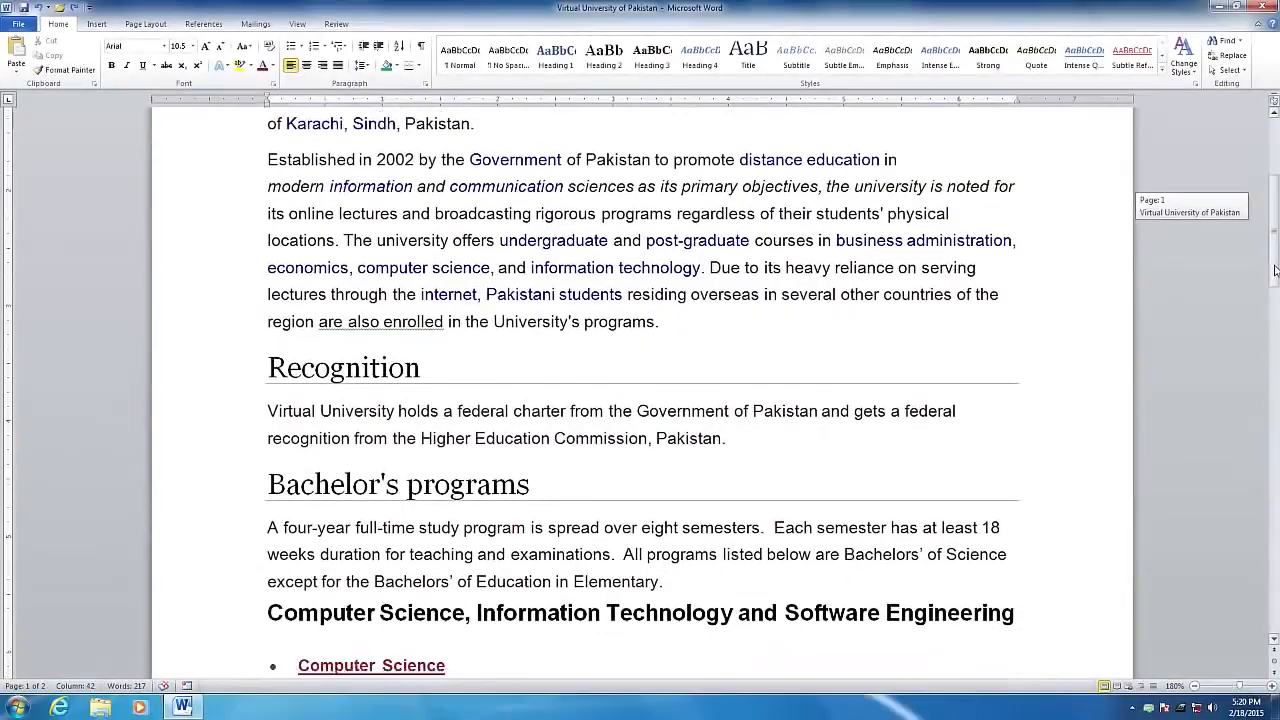
{"action": "left_click_drag", "start_coordinate": [1275, 288], "coordinate": [1268, 212]}
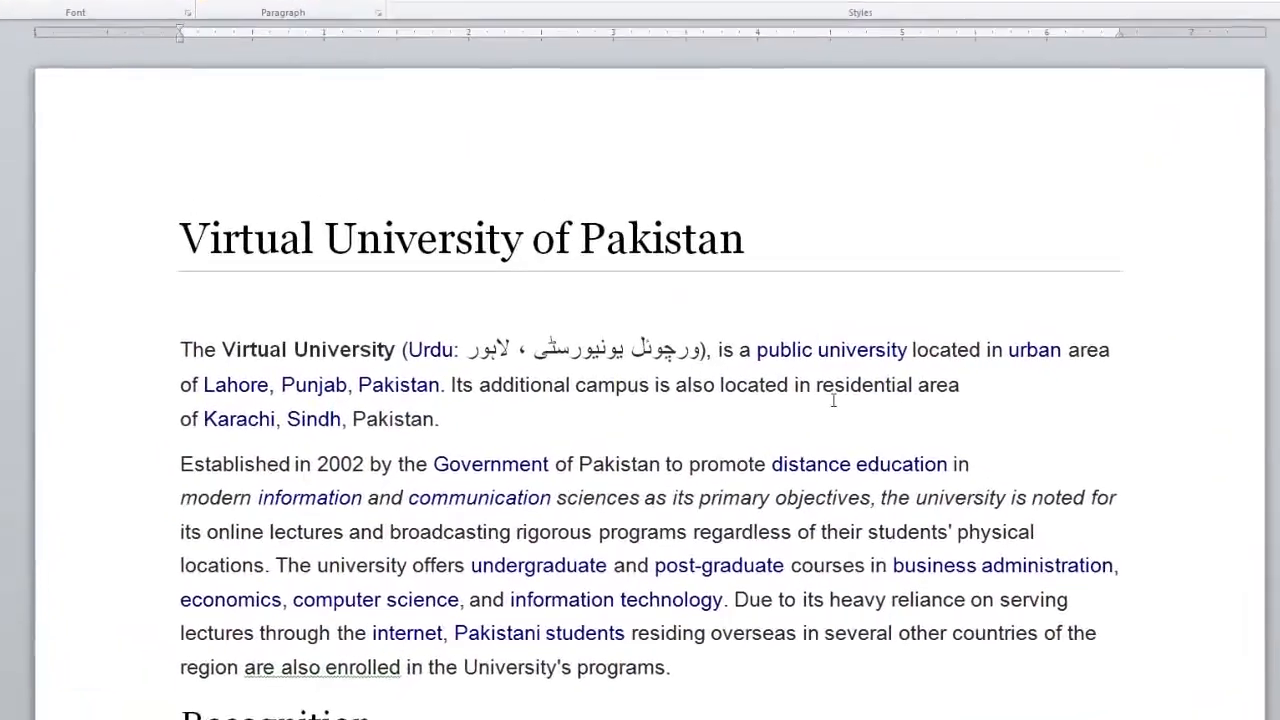
Indent the first line of the 'Established in 2002' paragraph with a Tab, then select the paragraph.
{"action": "left_click", "coordinate": [268, 443]}
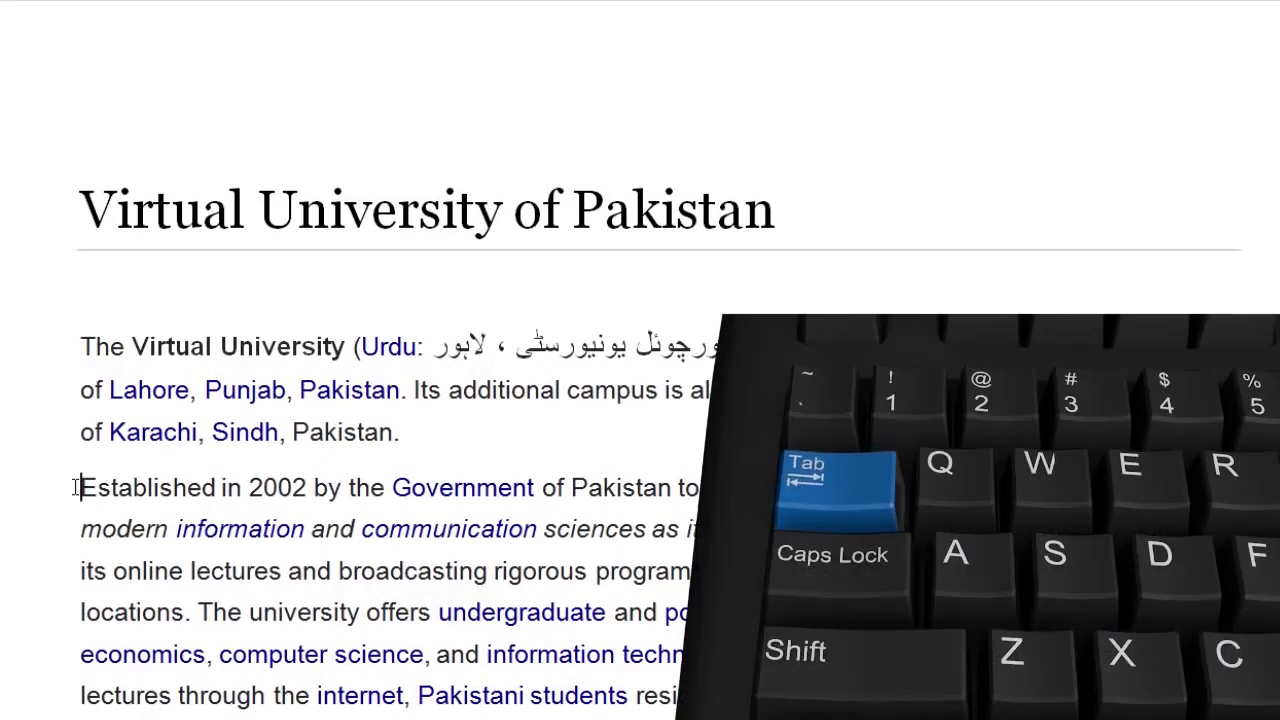
{"action": "key", "text": "Tab"}
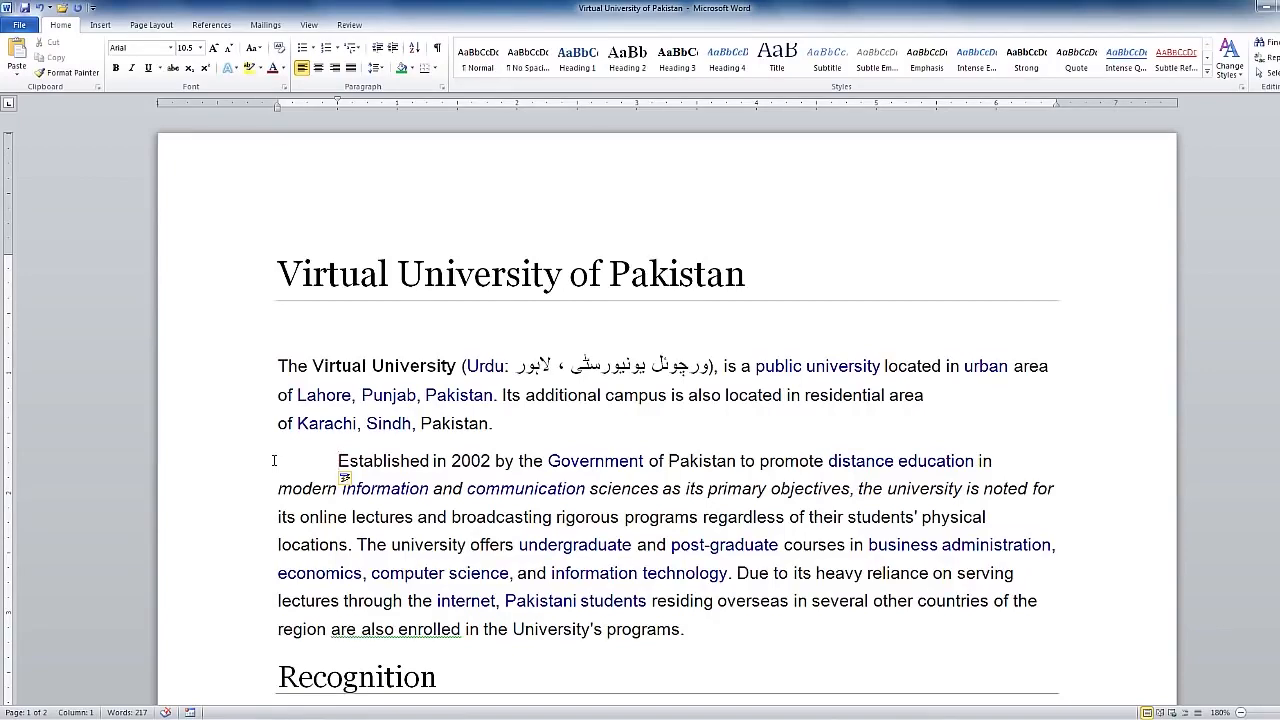
{"action": "left_click_drag", "start_coordinate": [339, 461], "coordinate": [691, 630]}
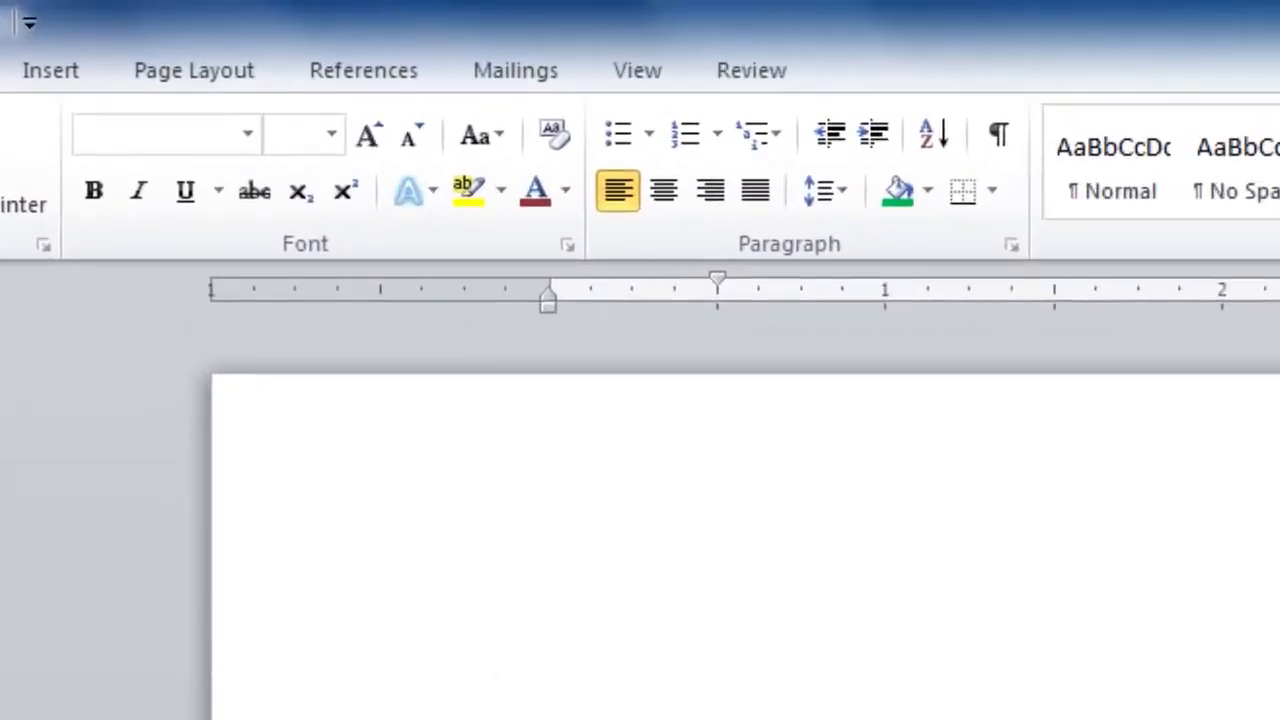
Apply a larger line spacing value to the 'Established in 2002' paragraph.
{"action": "left_click", "coordinate": [830, 199]}
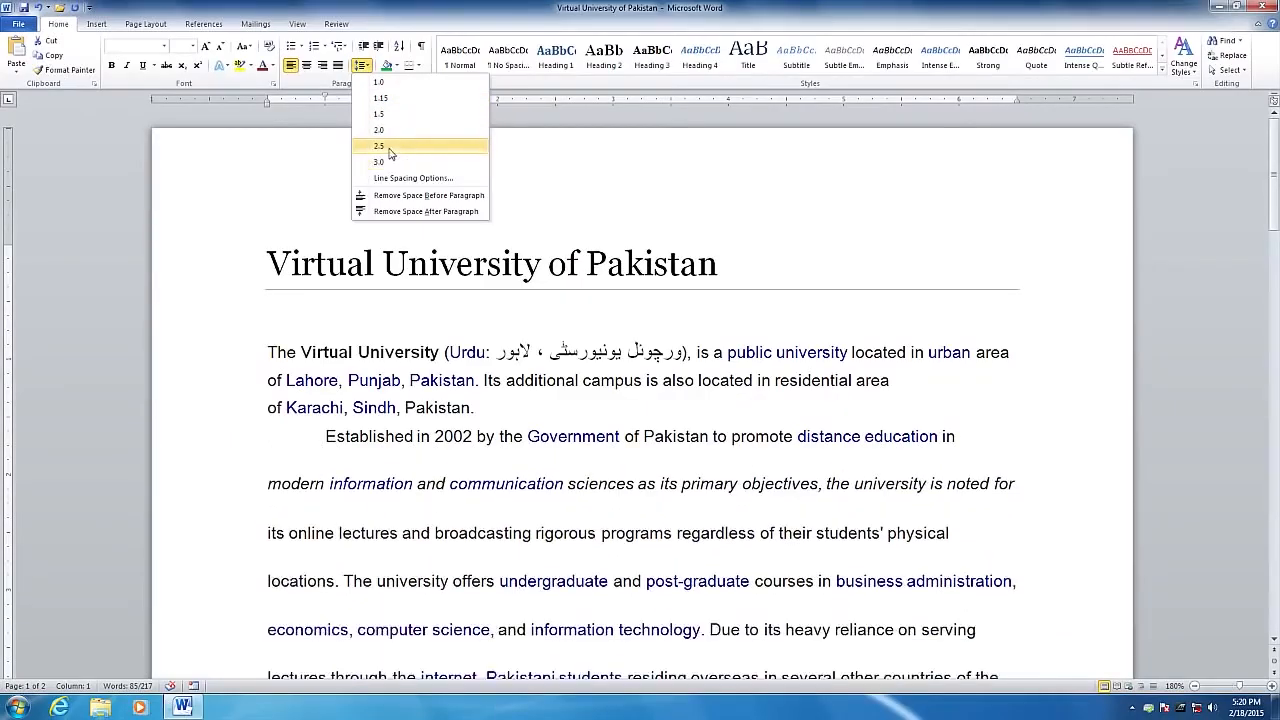
{"action": "left_click", "coordinate": [379, 130]}
{"action": "left_click_drag", "start_coordinate": [1266, 231], "coordinate": [1274, 246]}
{"action": "left_click", "coordinate": [327, 269]}
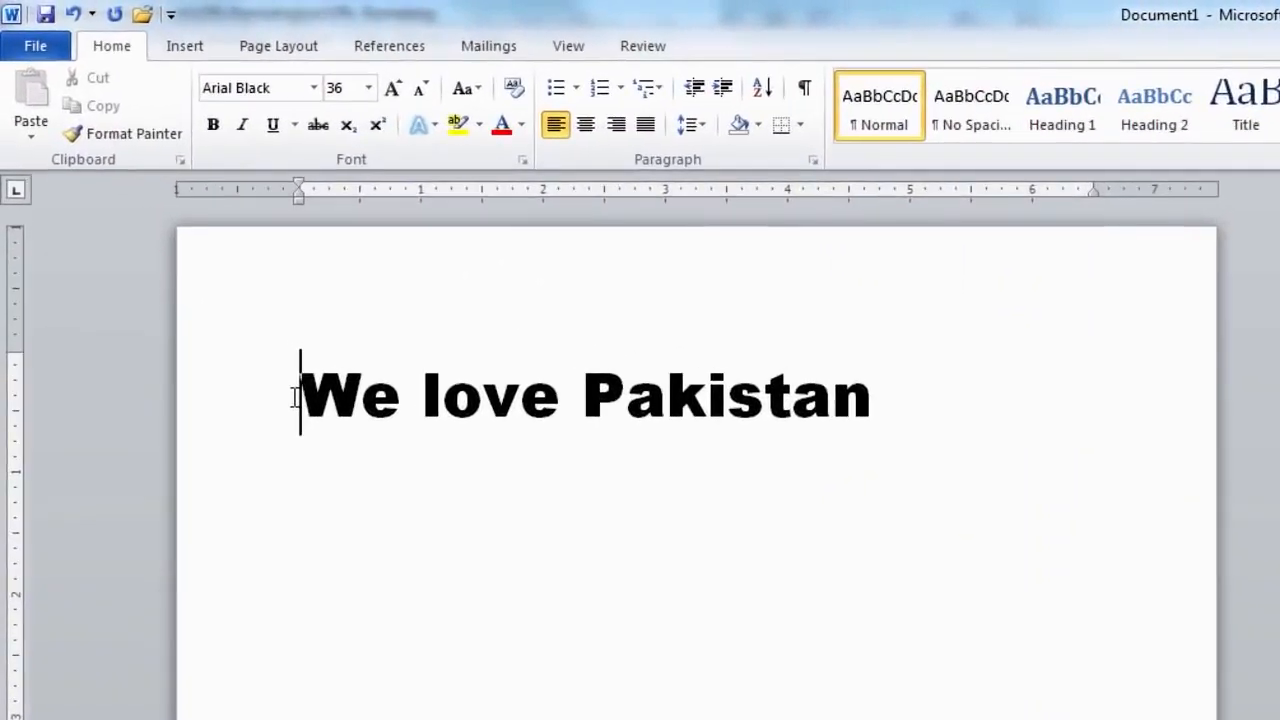
Cut the 'We love Pakistan' line using the right-click menu.
{"action": "left_click_drag", "start_coordinate": [295, 397], "coordinate": [829, 409]}
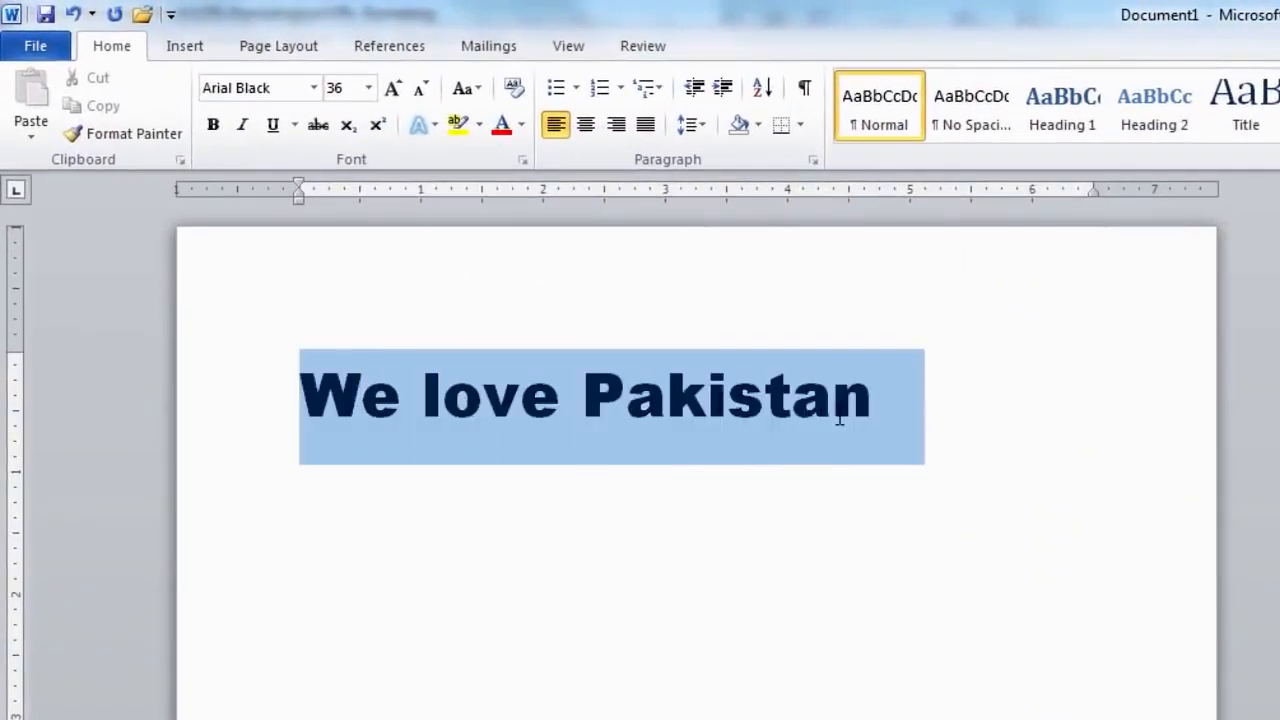
{"action": "right_click", "coordinate": [818, 410]}
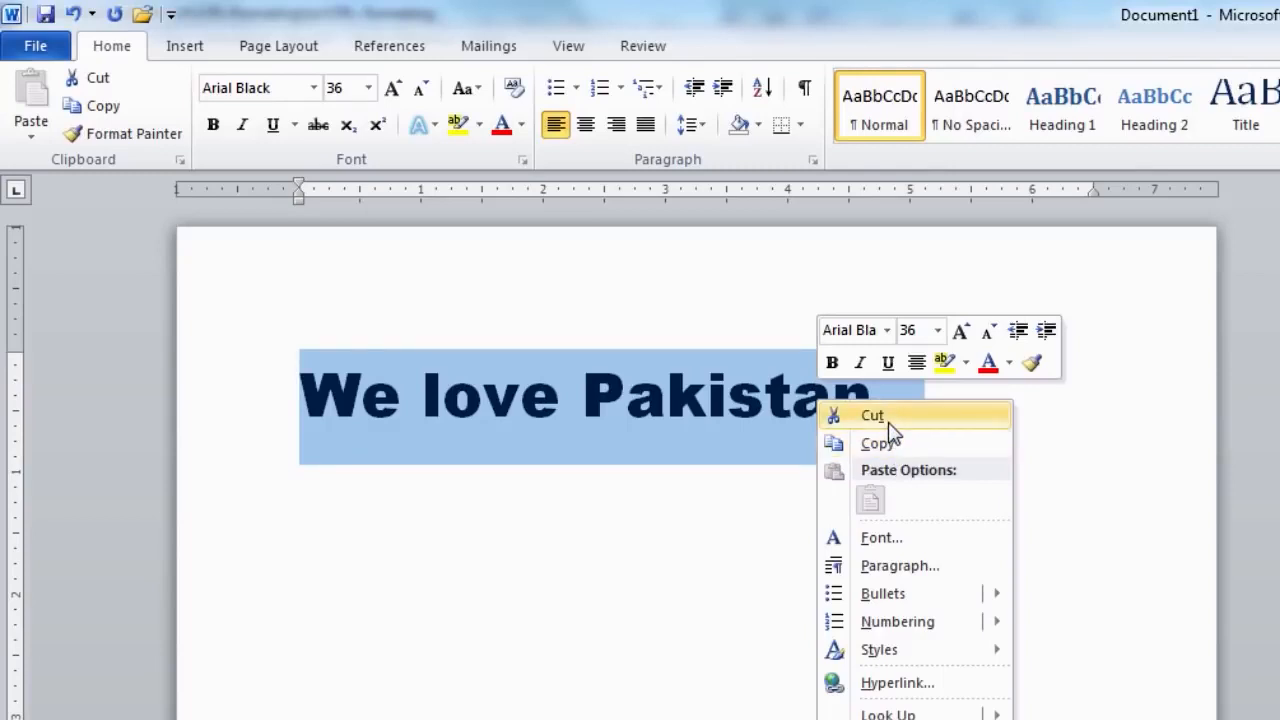
{"action": "left_click", "coordinate": [889, 426]}
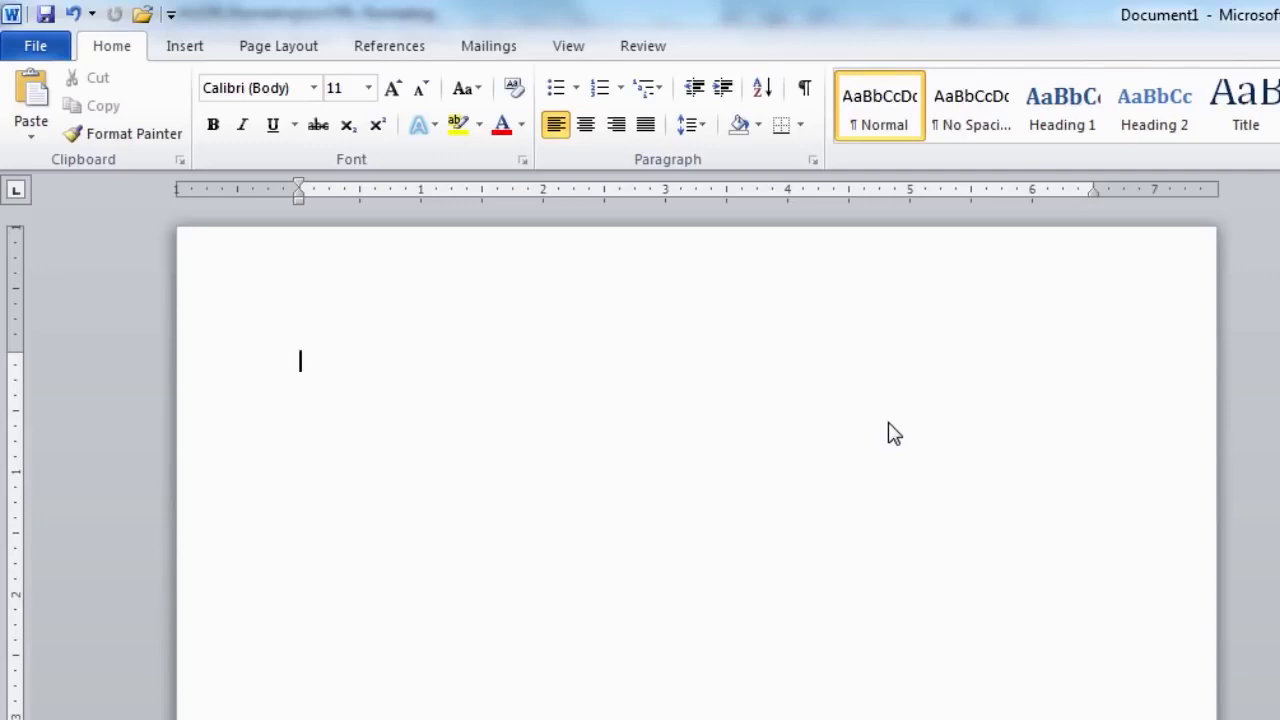
Paste 'We love Pakistan' three times, the last copy with Keep Source Formatting.
{"action": "key", "text": "Return"}
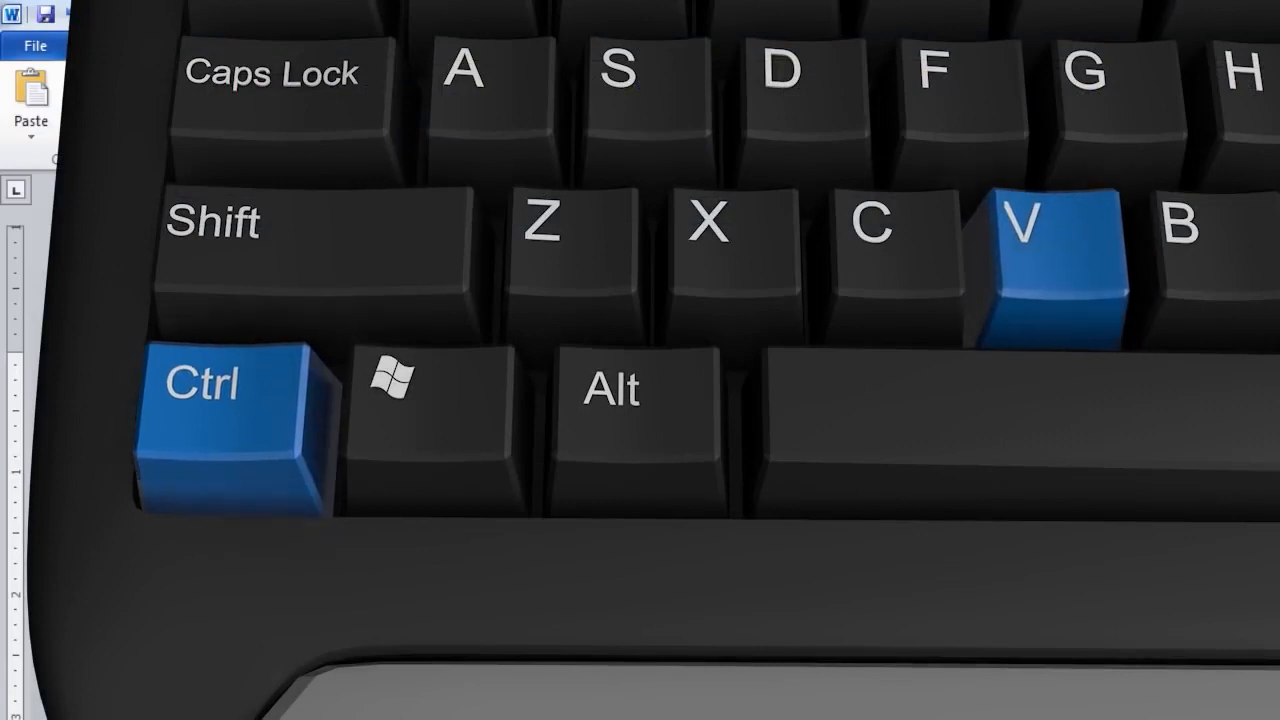
{"action": "key", "text": "ctrl+v"}
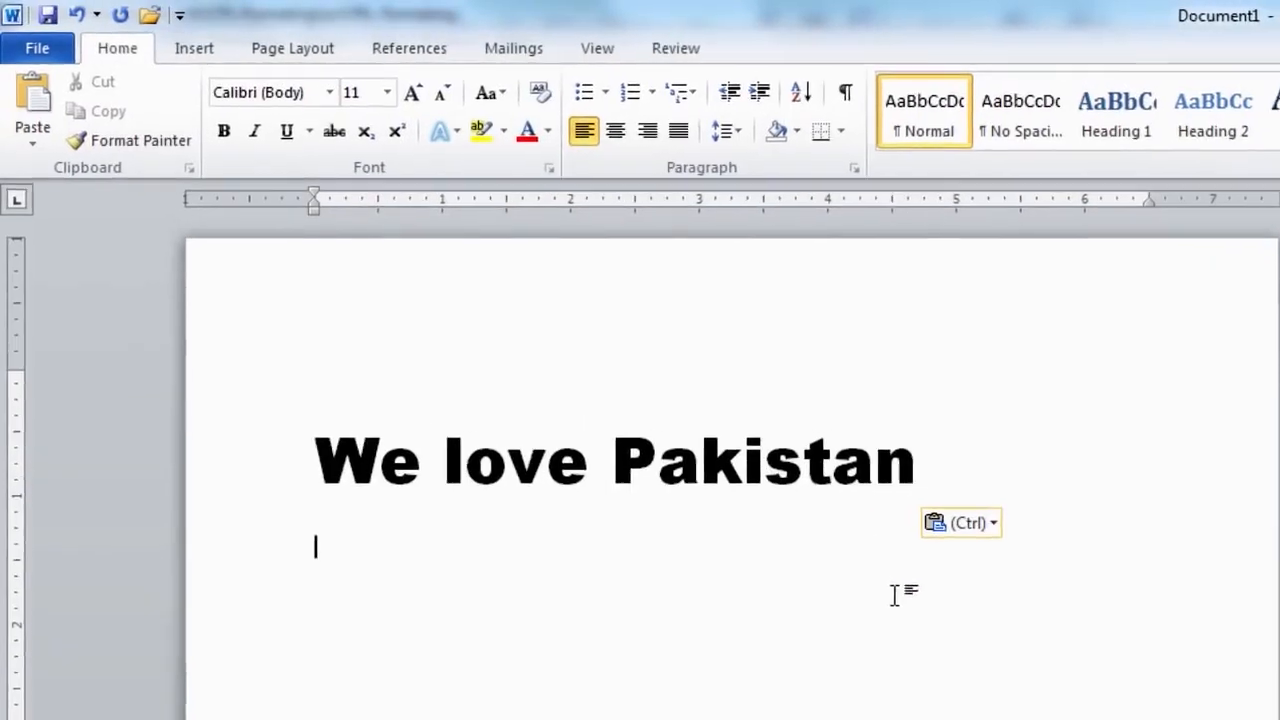
{"action": "left_click", "coordinate": [37, 115]}
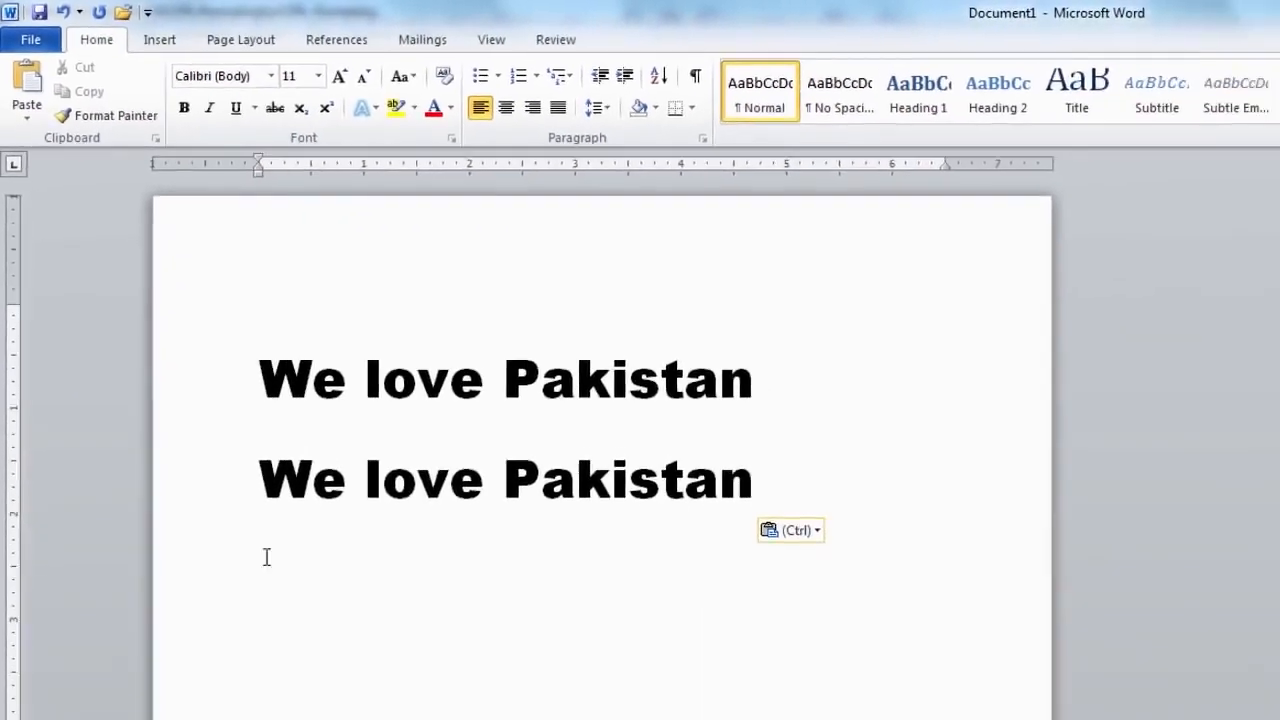
{"action": "right_click", "coordinate": [208, 435]}
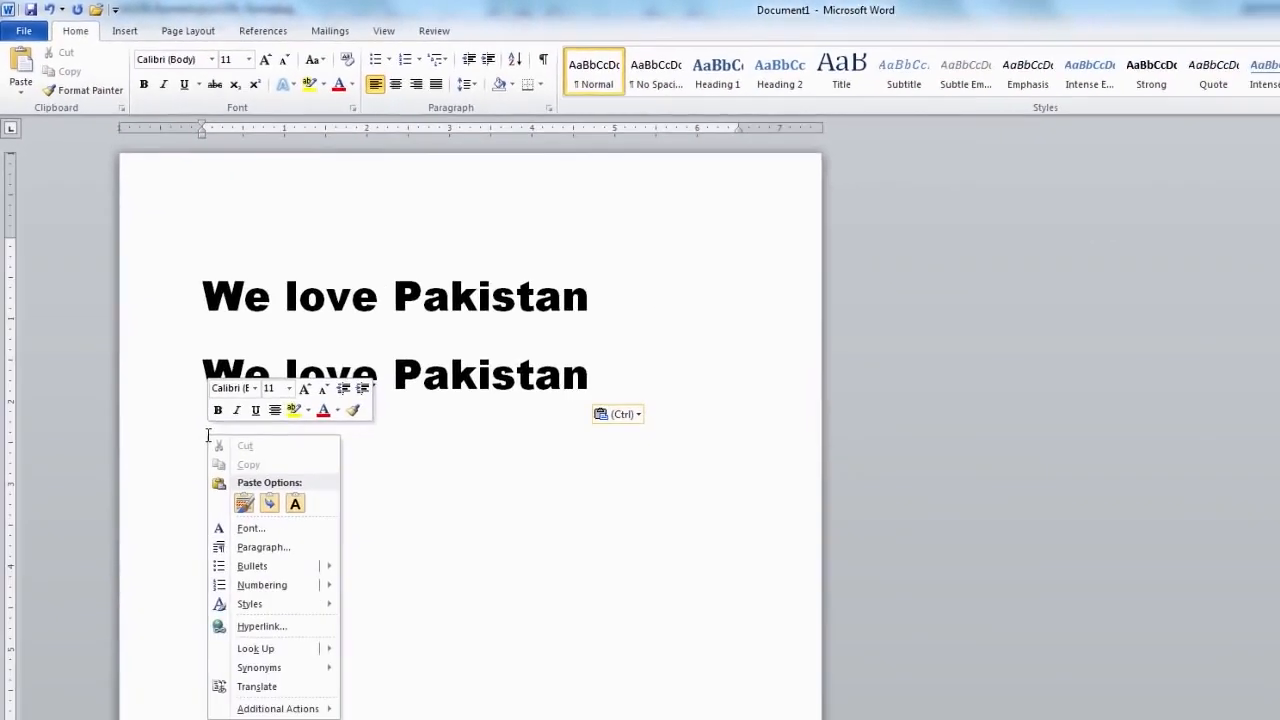
{"action": "left_click", "coordinate": [243, 503]}
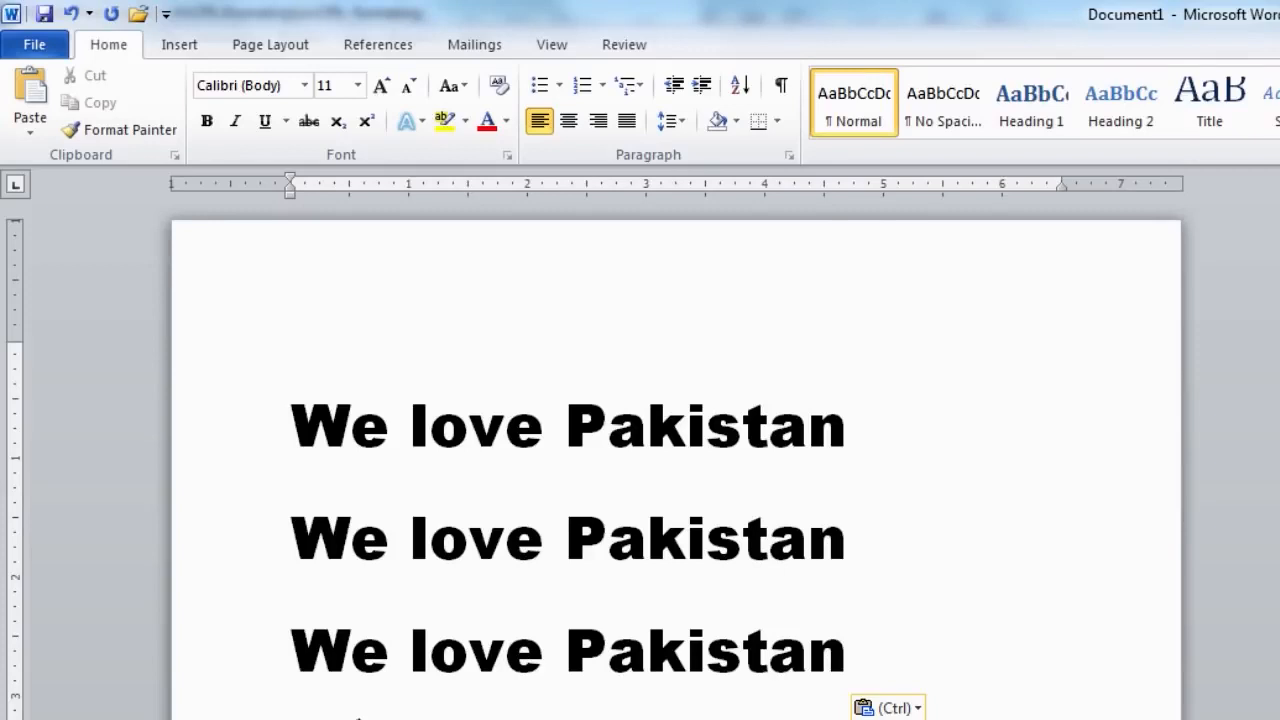
Erase the third 'We love Pakistan' line word by word, leaving two copies.
{"action": "left_click", "coordinate": [296, 658]}
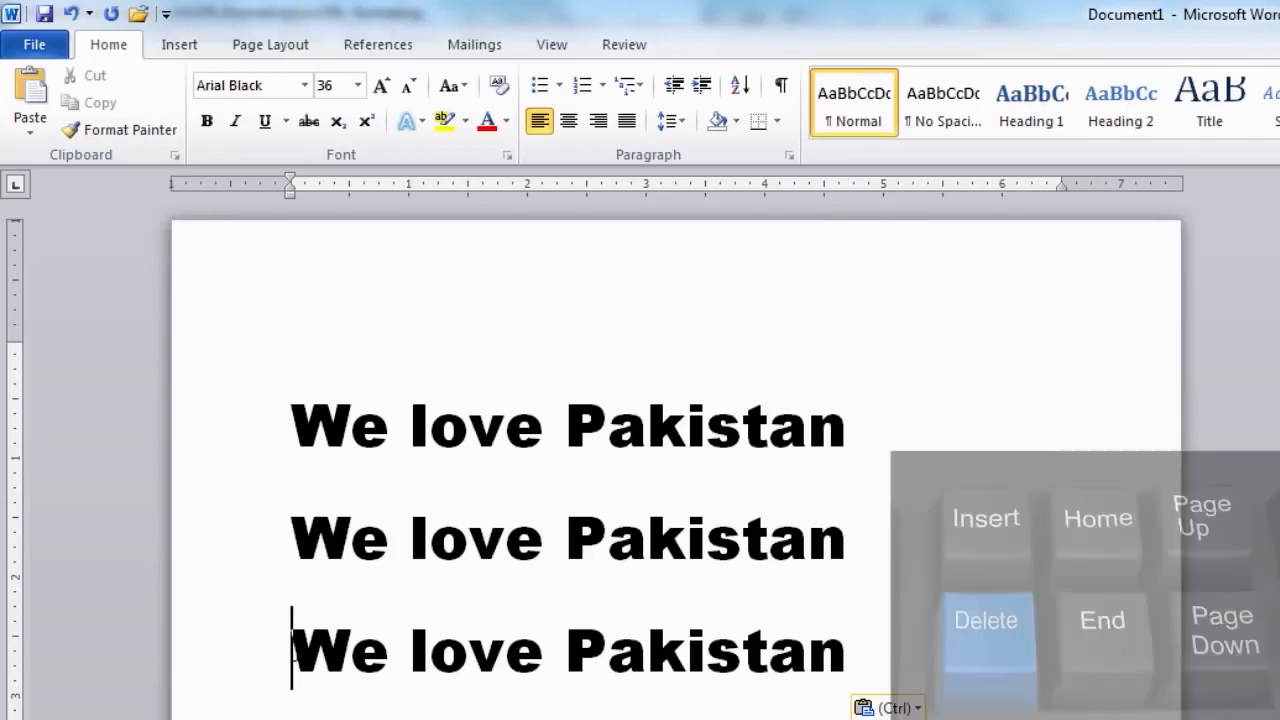
{"action": "key", "text": "Delete"}
{"action": "key", "text": "Delete"}
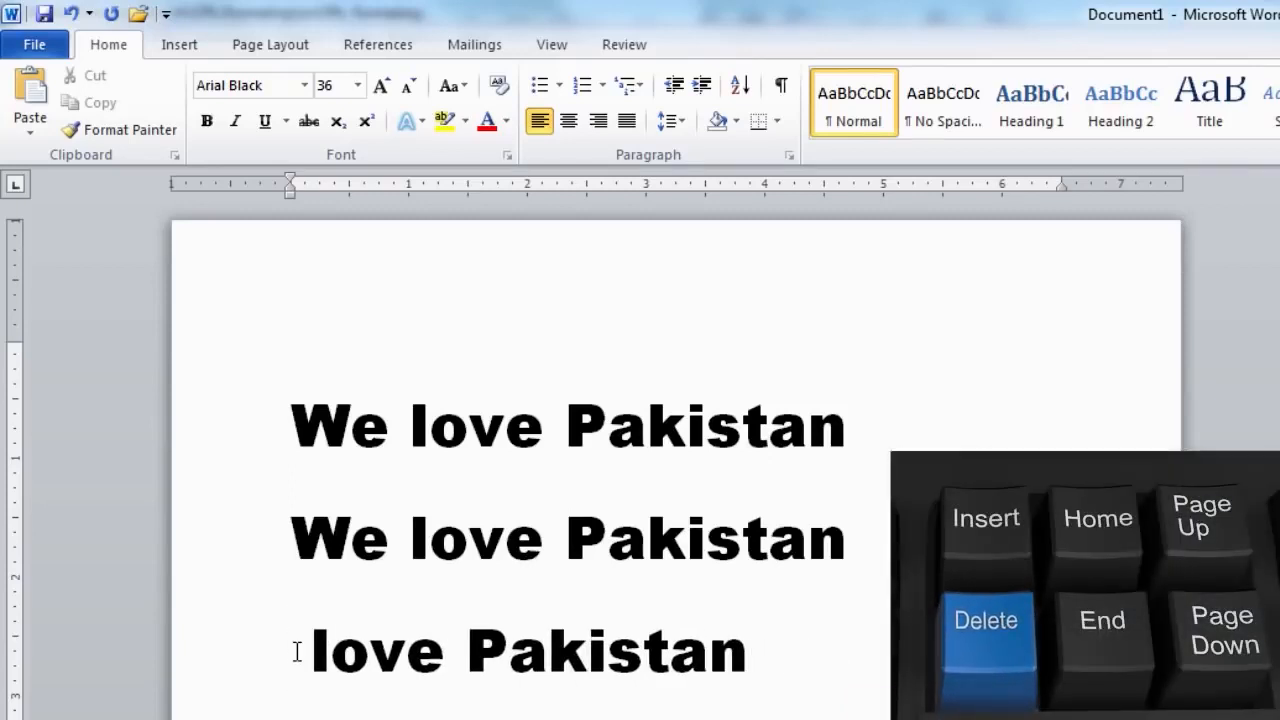
{"action": "left_click", "coordinate": [443, 660]}
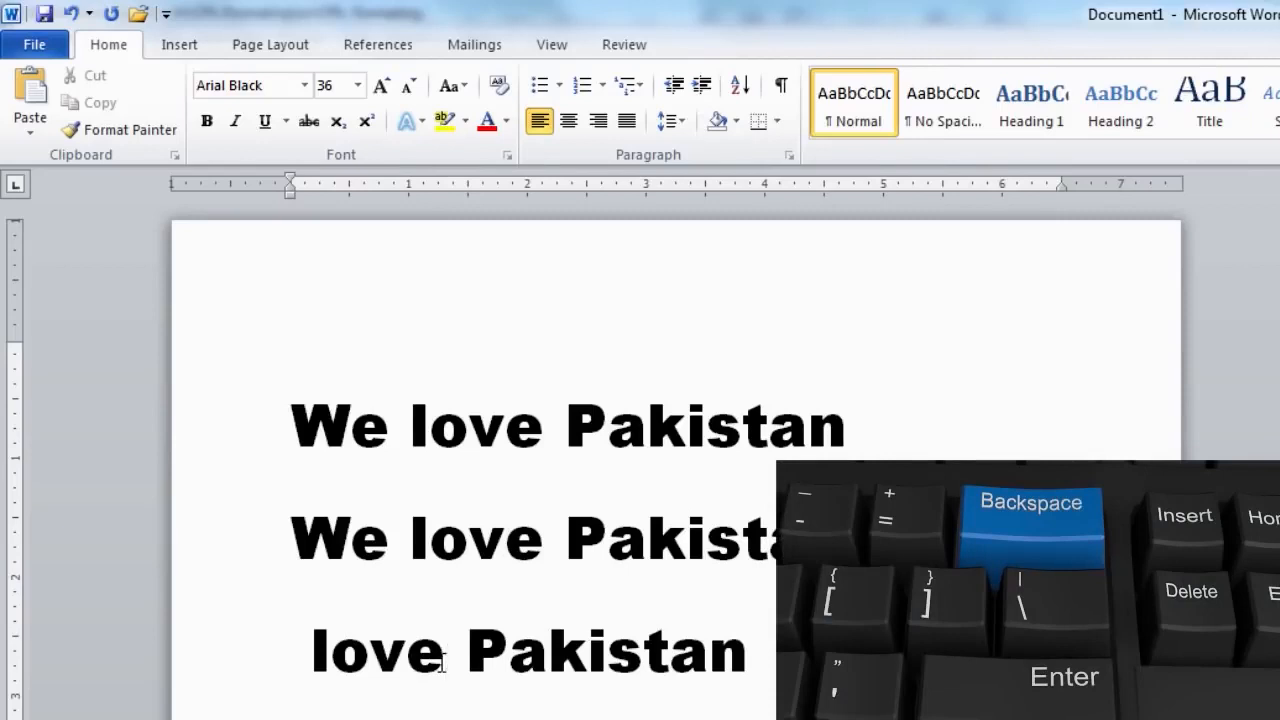
{"action": "key", "text": "BackSpace"}
{"action": "key", "text": "BackSpace"}
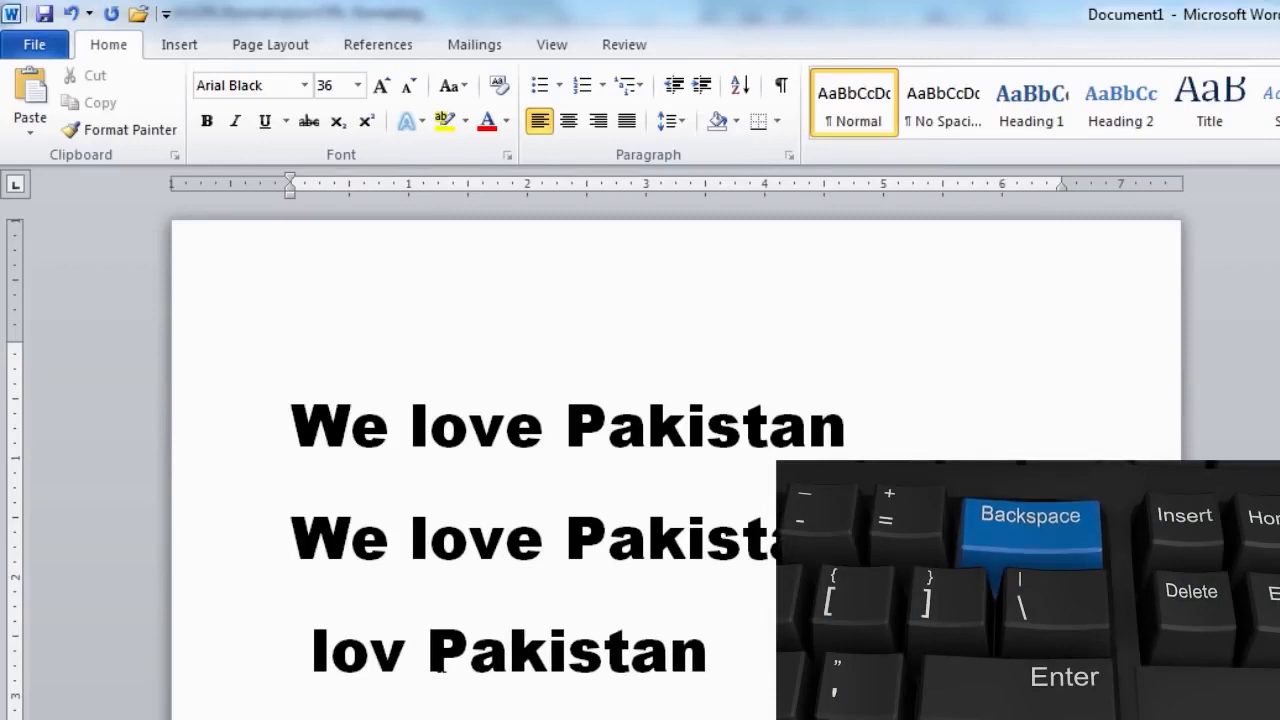
{"action": "key", "text": "BackSpace"}
{"action": "key", "text": "BackSpace"}
{"action": "key", "text": "BackSpace"}
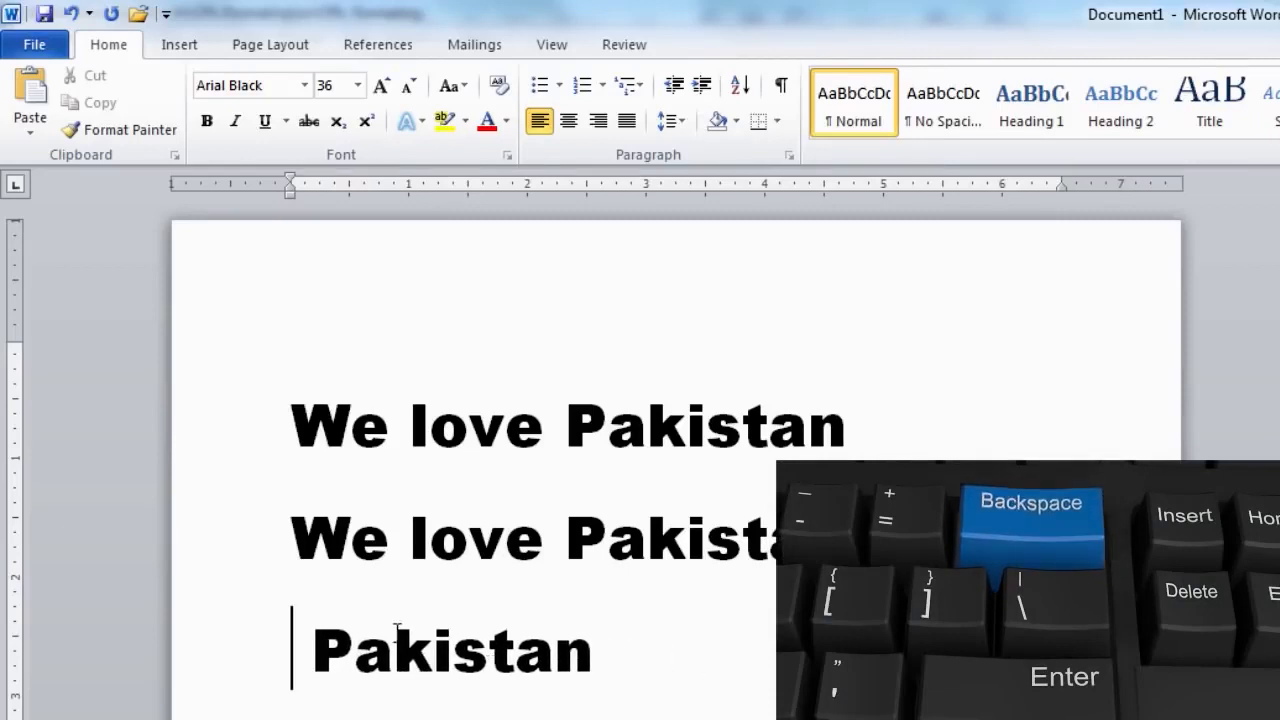
{"action": "triple_click", "coordinate": [297, 645]}
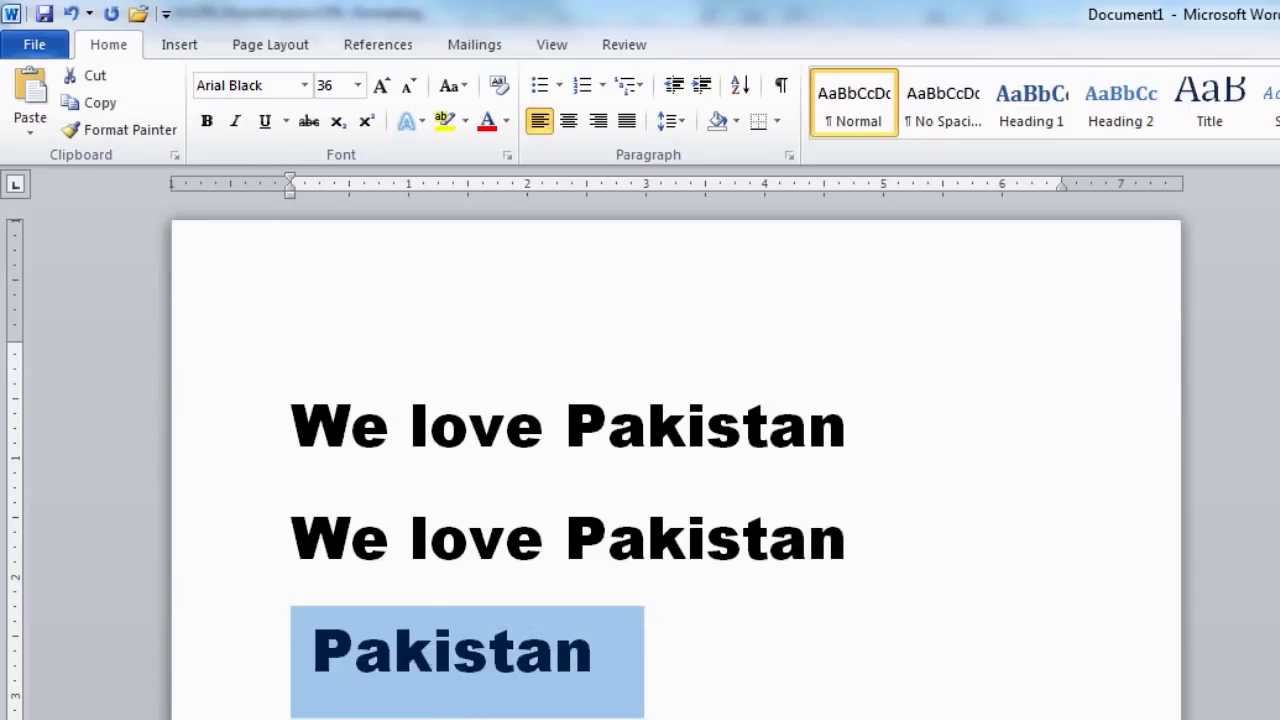
{"action": "key", "text": "BackSpace"}
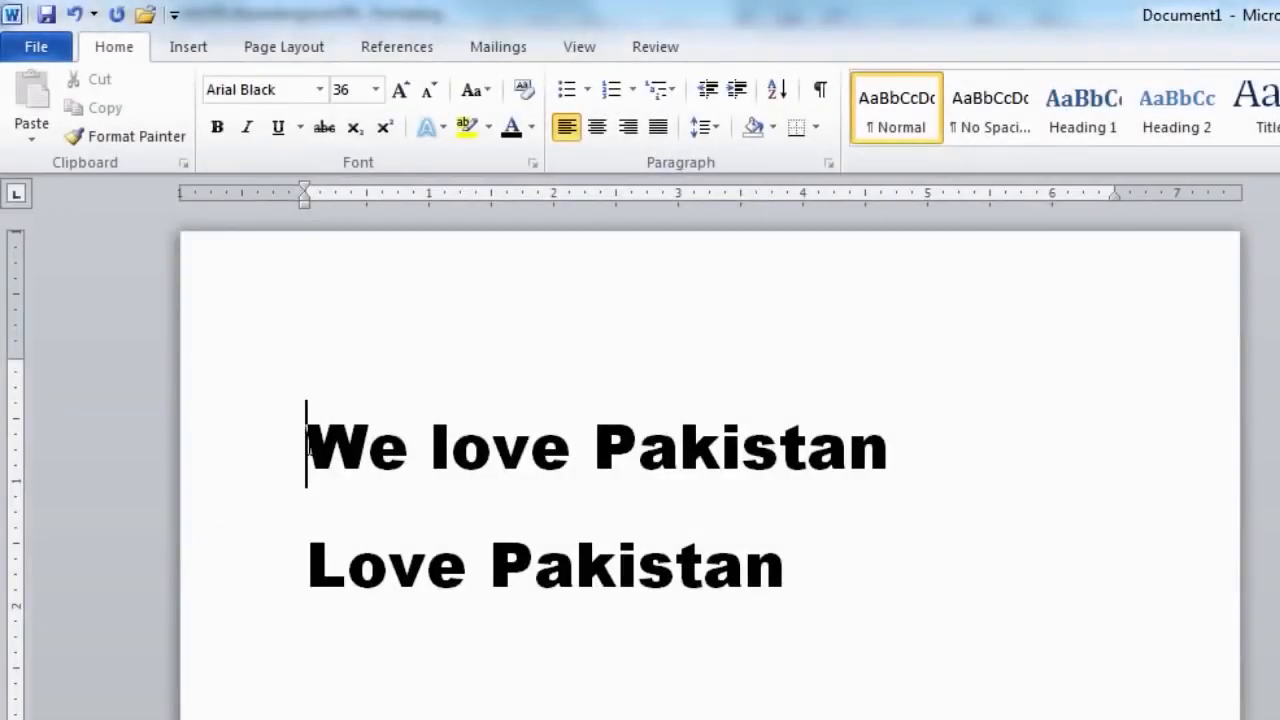
Colour the first 'We love Pakistan' line olive green from the Theme Colors palette.
{"action": "left_click_drag", "start_coordinate": [308, 450], "coordinate": [910, 452]}
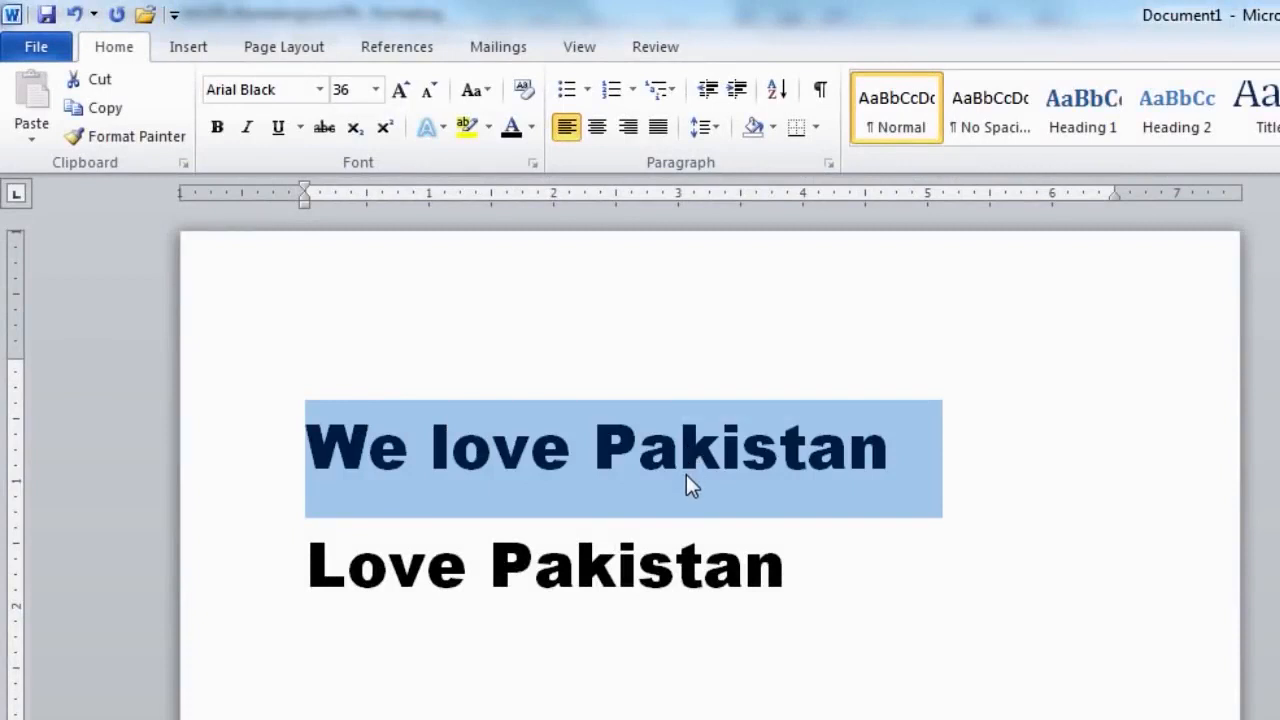
{"action": "left_click", "coordinate": [531, 127]}
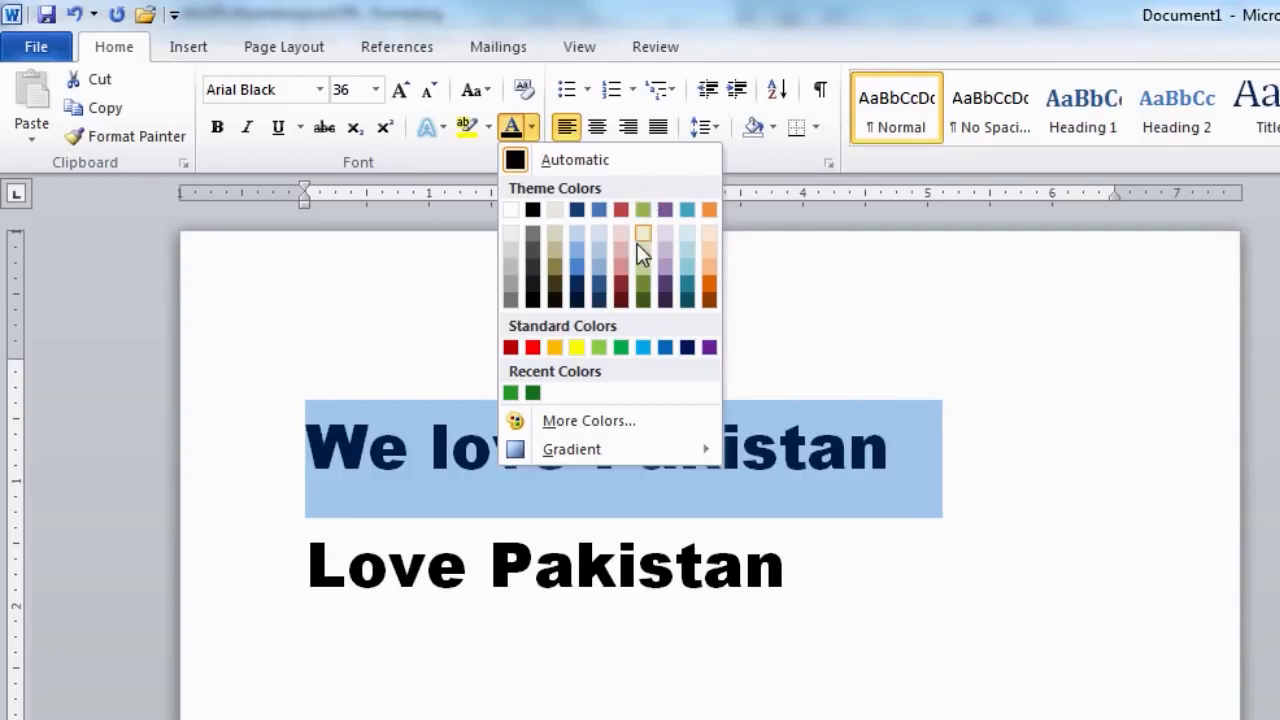
{"action": "left_click", "coordinate": [643, 284]}
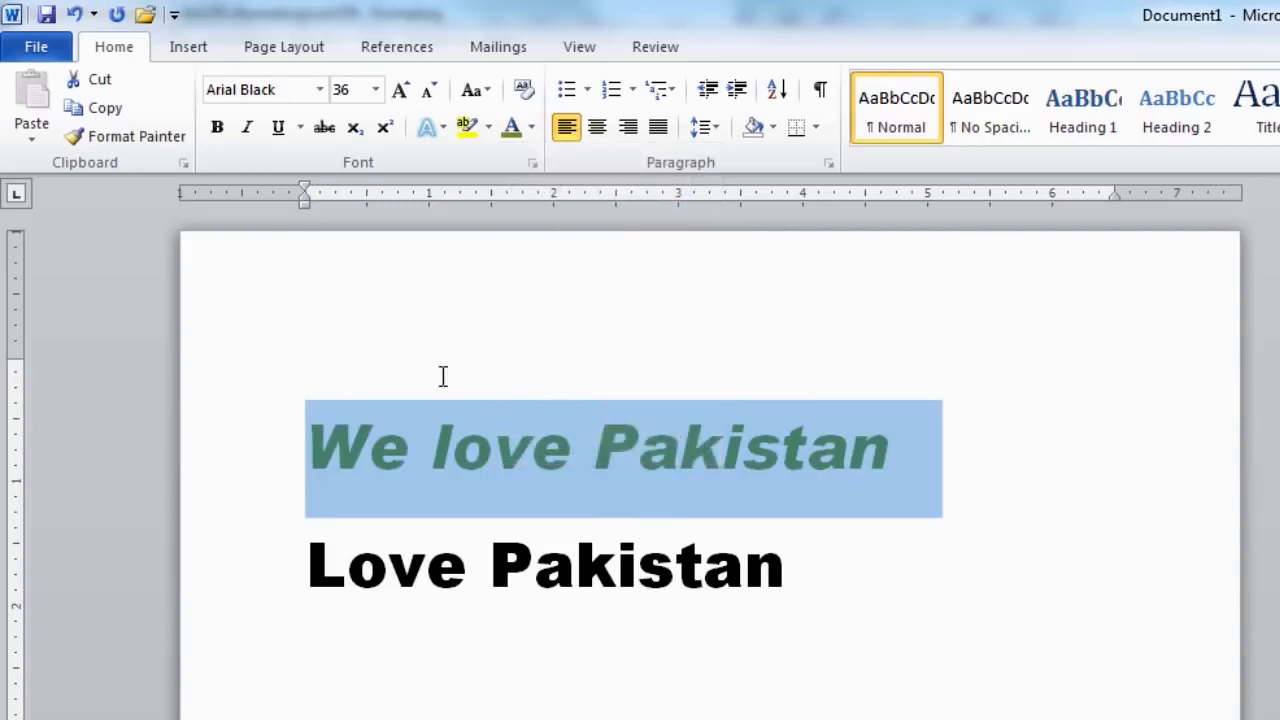
{"action": "left_click", "coordinate": [298, 447]}
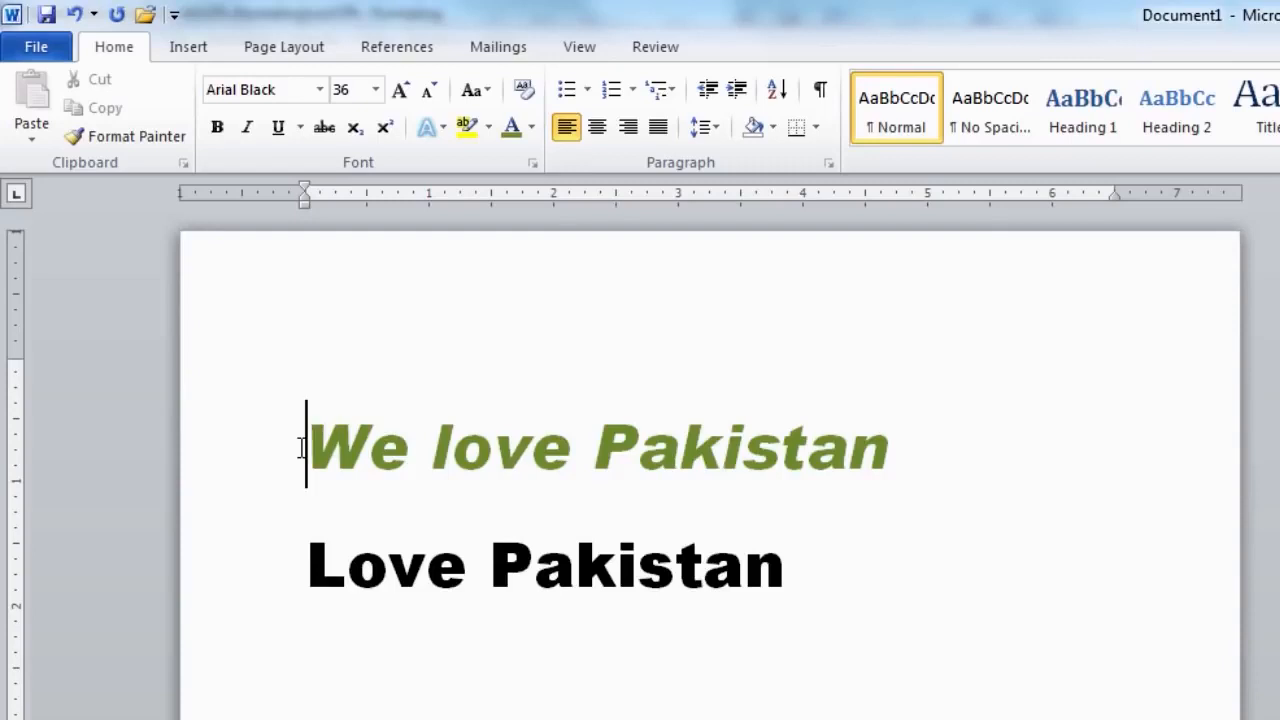
{"action": "left_click", "coordinate": [534, 134]}
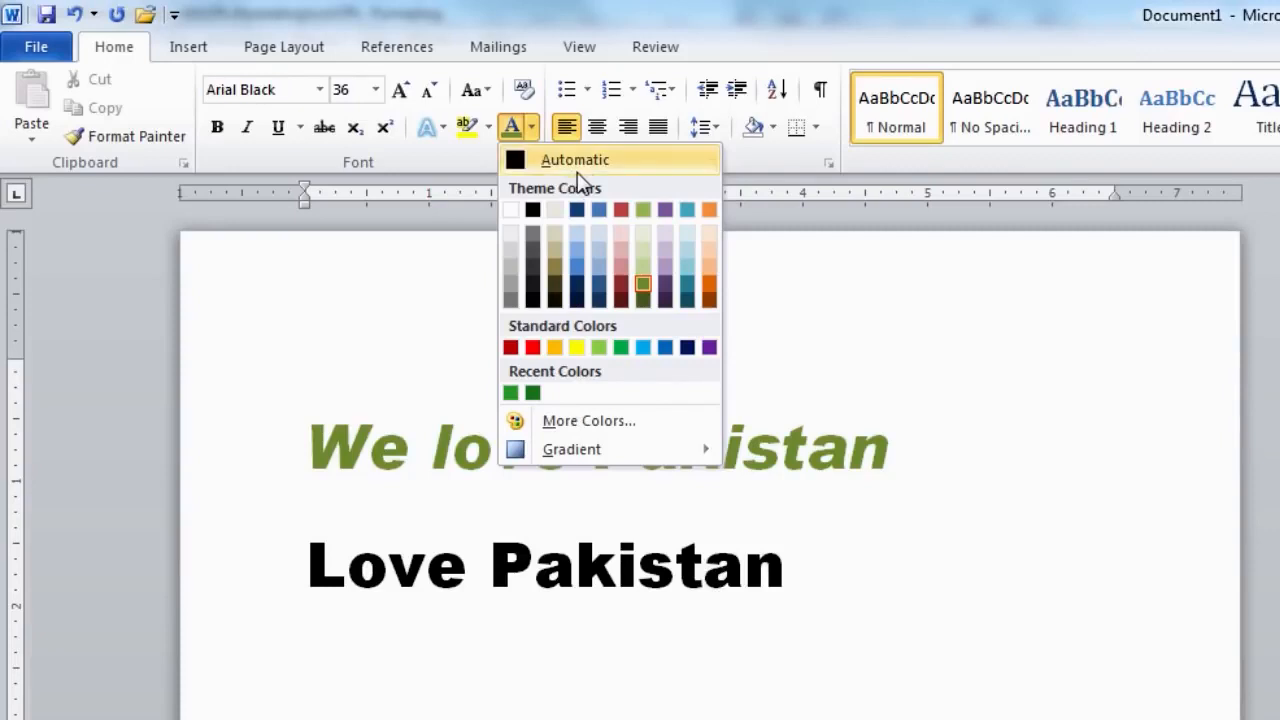
{"action": "left_click", "coordinate": [772, 309]}
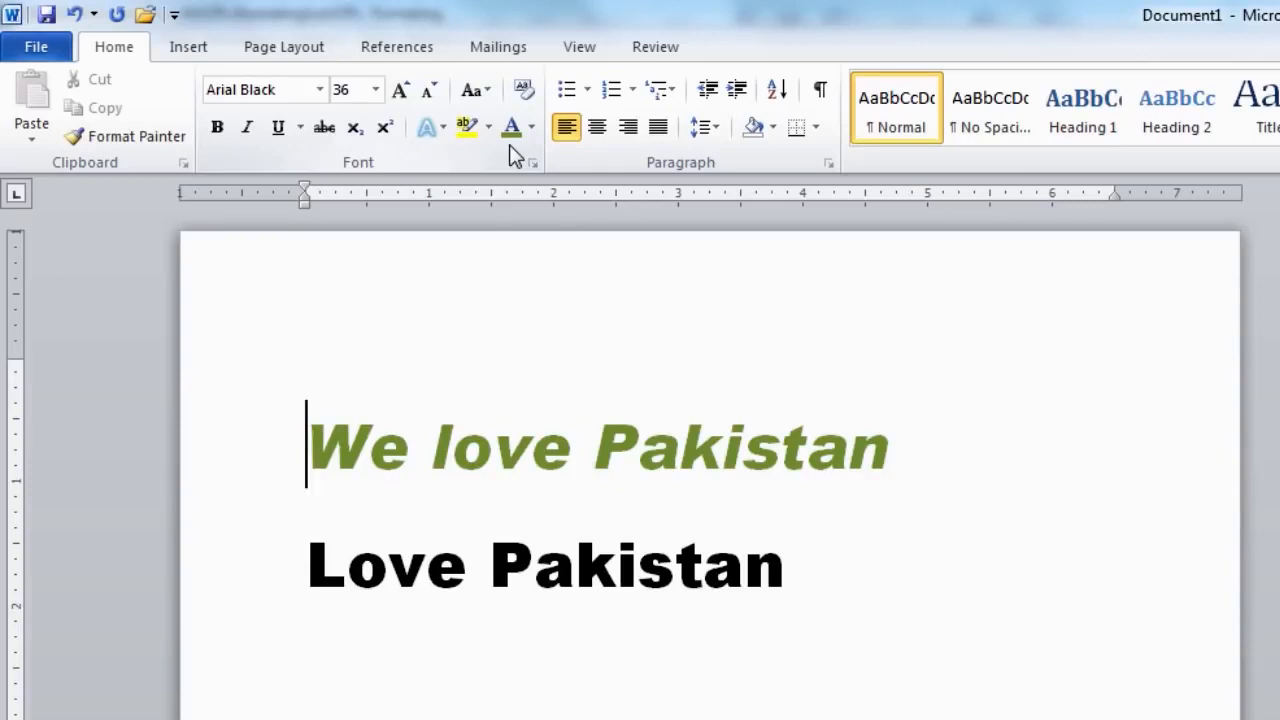
Colour the Love Pakistan line olive green as well.
{"action": "left_click_drag", "start_coordinate": [306, 562], "coordinate": [836, 565]}
{"action": "left_click", "coordinate": [511, 128]}
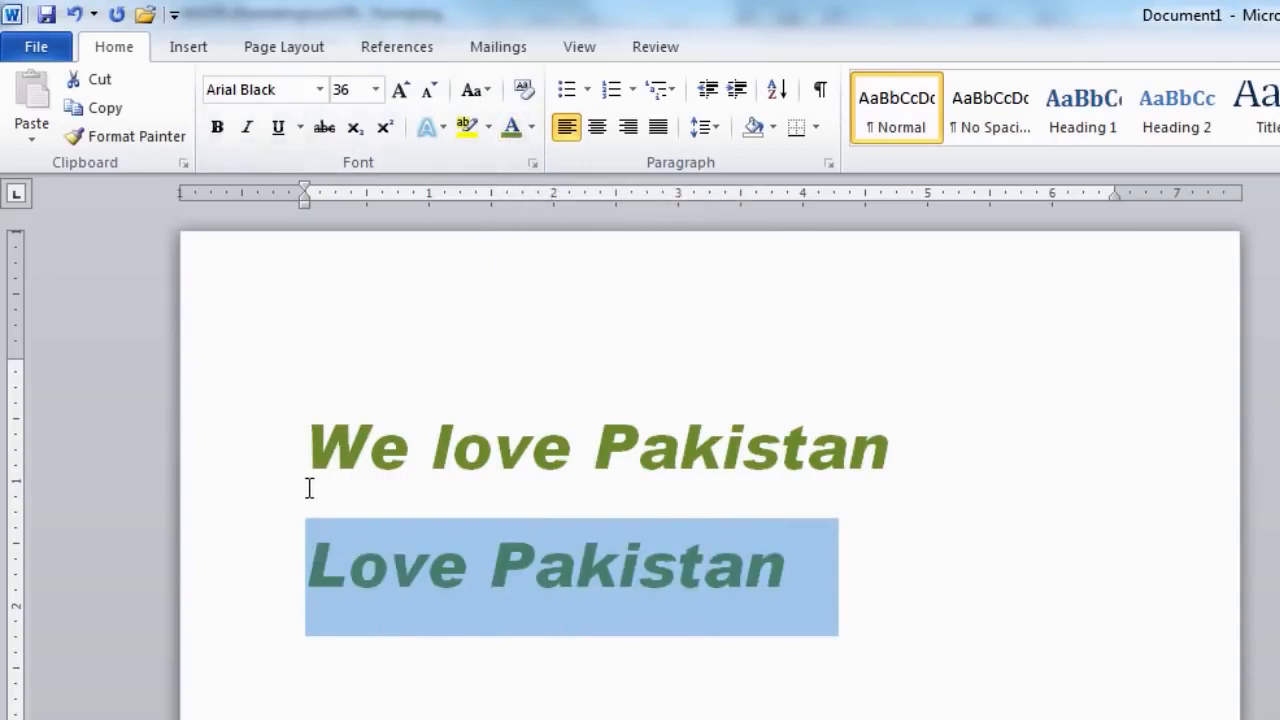
{"action": "left_click", "coordinate": [306, 452]}
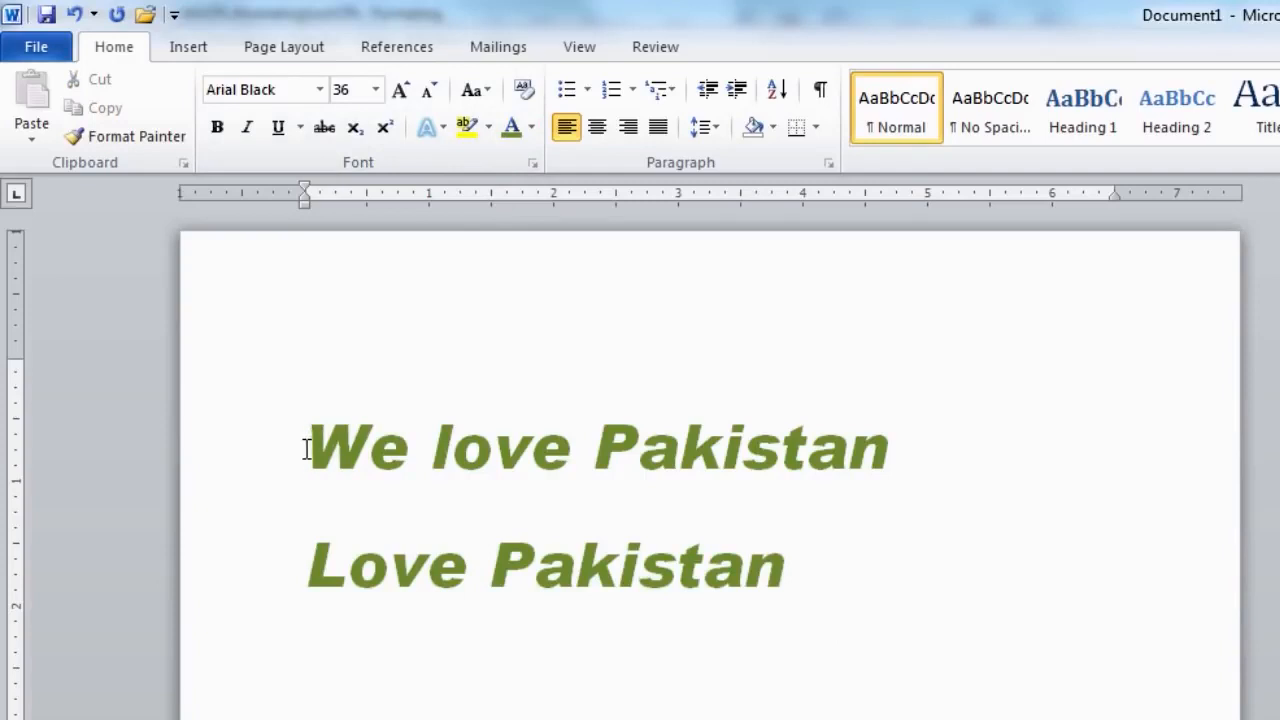
Give the We love Pakistan line a custom dark green font colour of RGB 50, 160, 44.
{"action": "left_click_drag", "start_coordinate": [306, 448], "coordinate": [735, 455]}
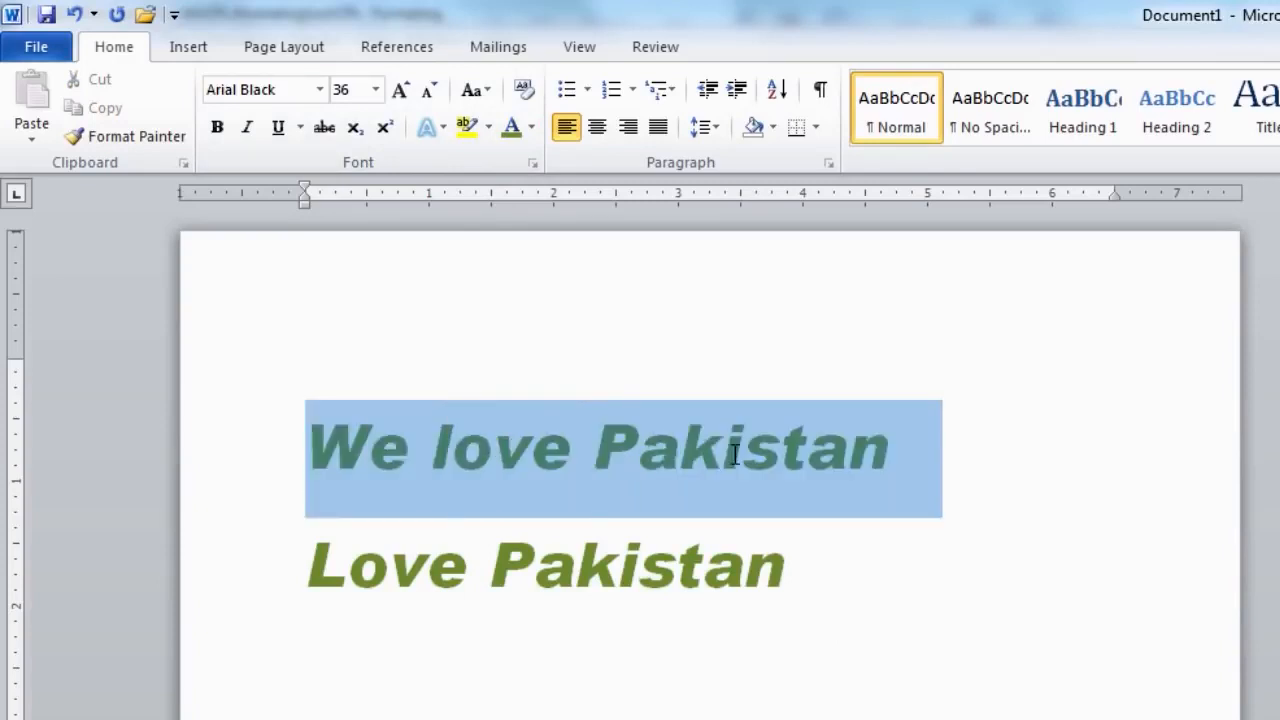
{"action": "left_click", "coordinate": [530, 129]}
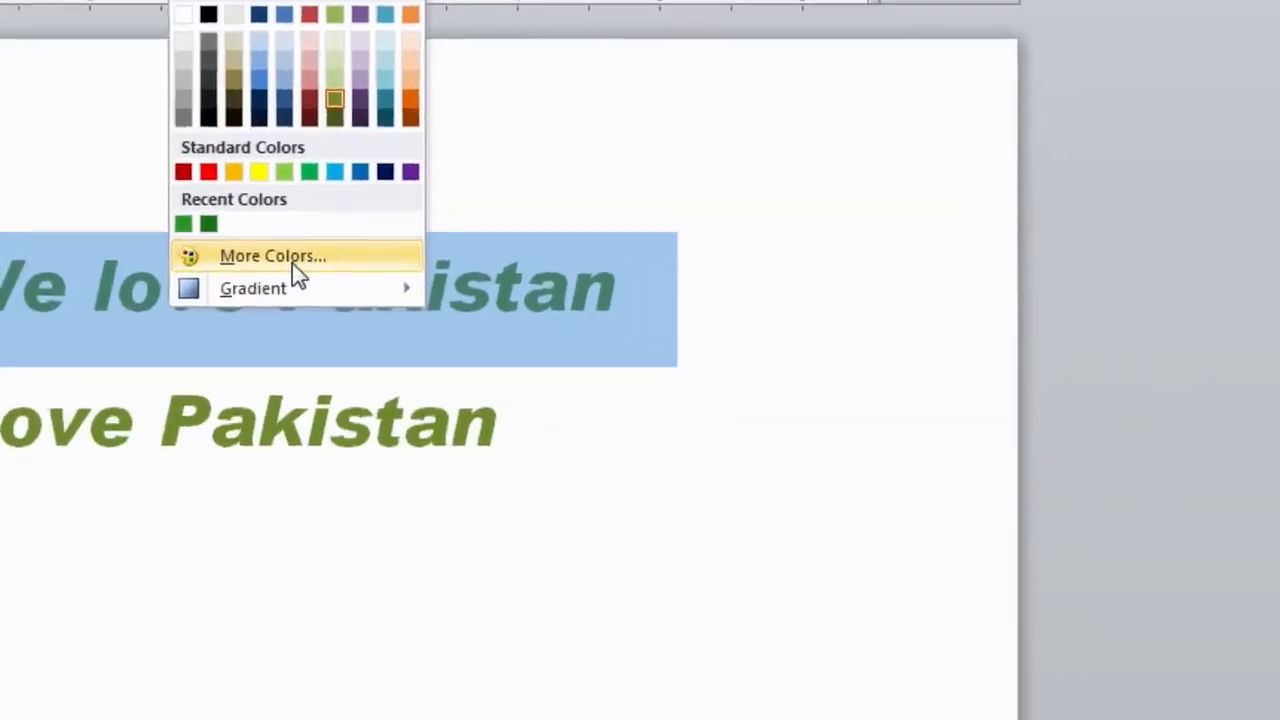
{"action": "left_click", "coordinate": [610, 430]}
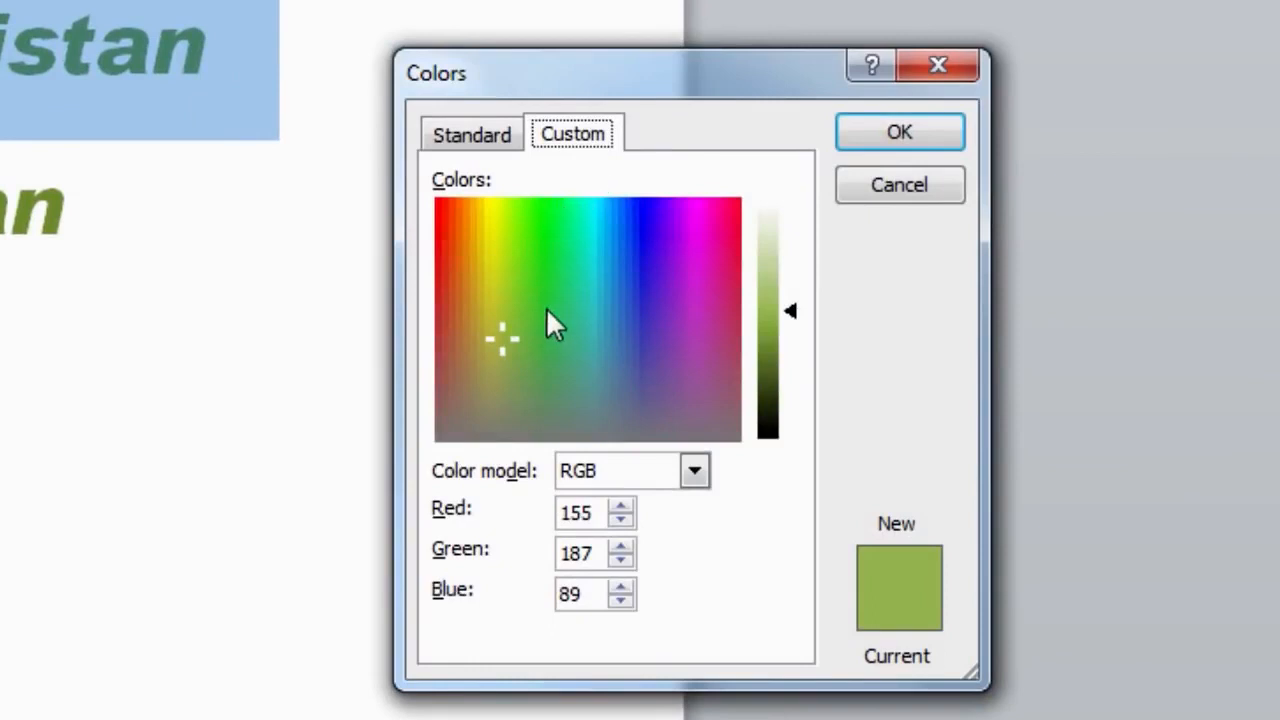
{"action": "left_click_drag", "start_coordinate": [509, 341], "coordinate": [534, 300]}
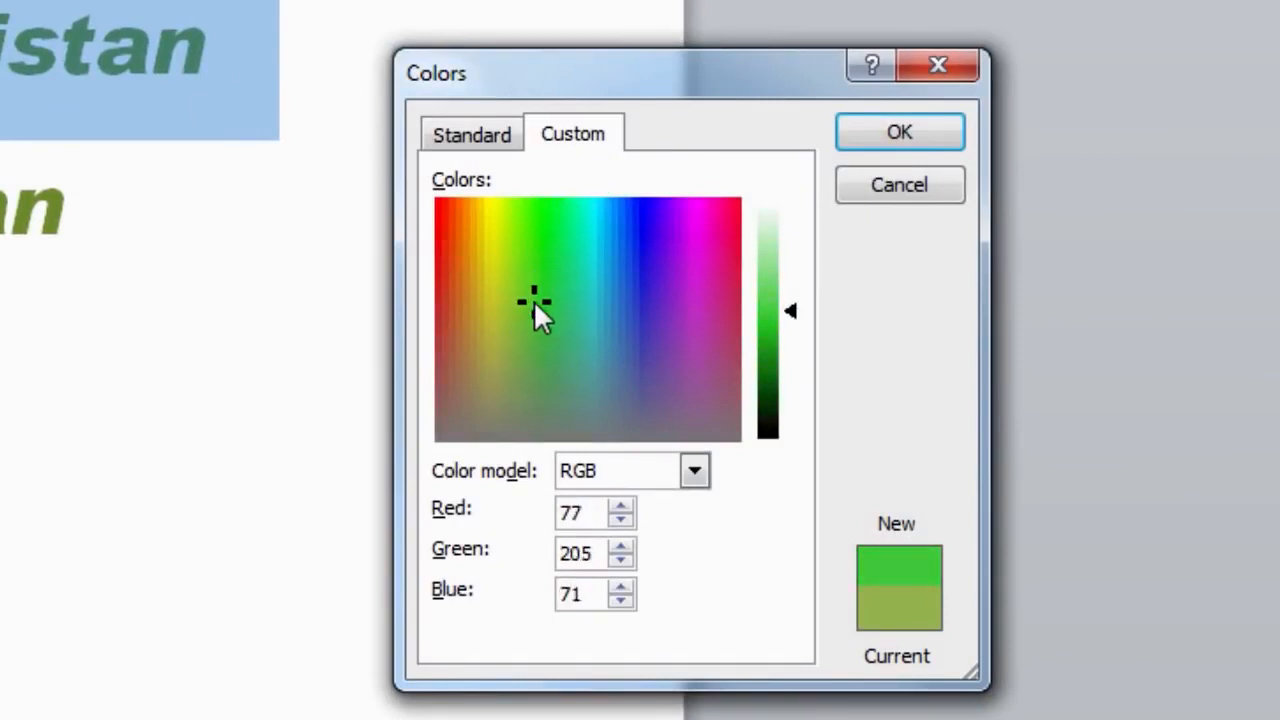
{"action": "left_click_drag", "start_coordinate": [793, 313], "coordinate": [791, 358]}
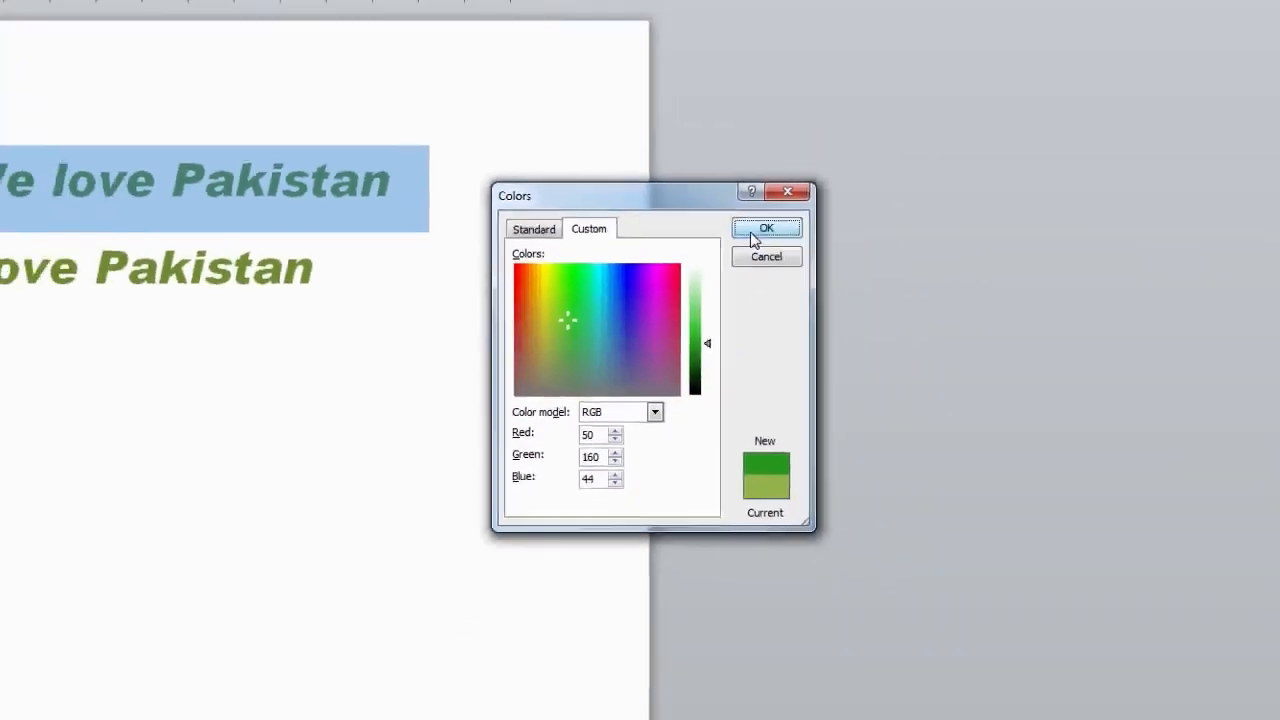
{"action": "left_click", "coordinate": [765, 229]}
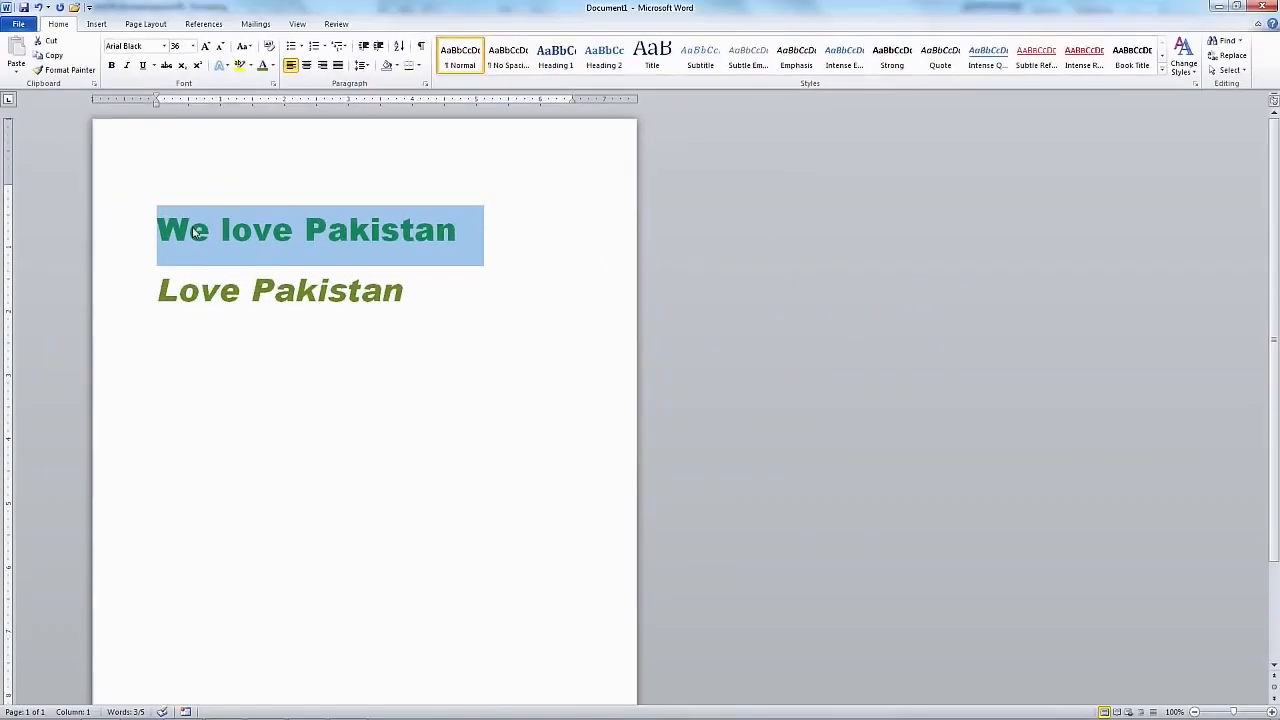
{"action": "left_click", "coordinate": [158, 231]}
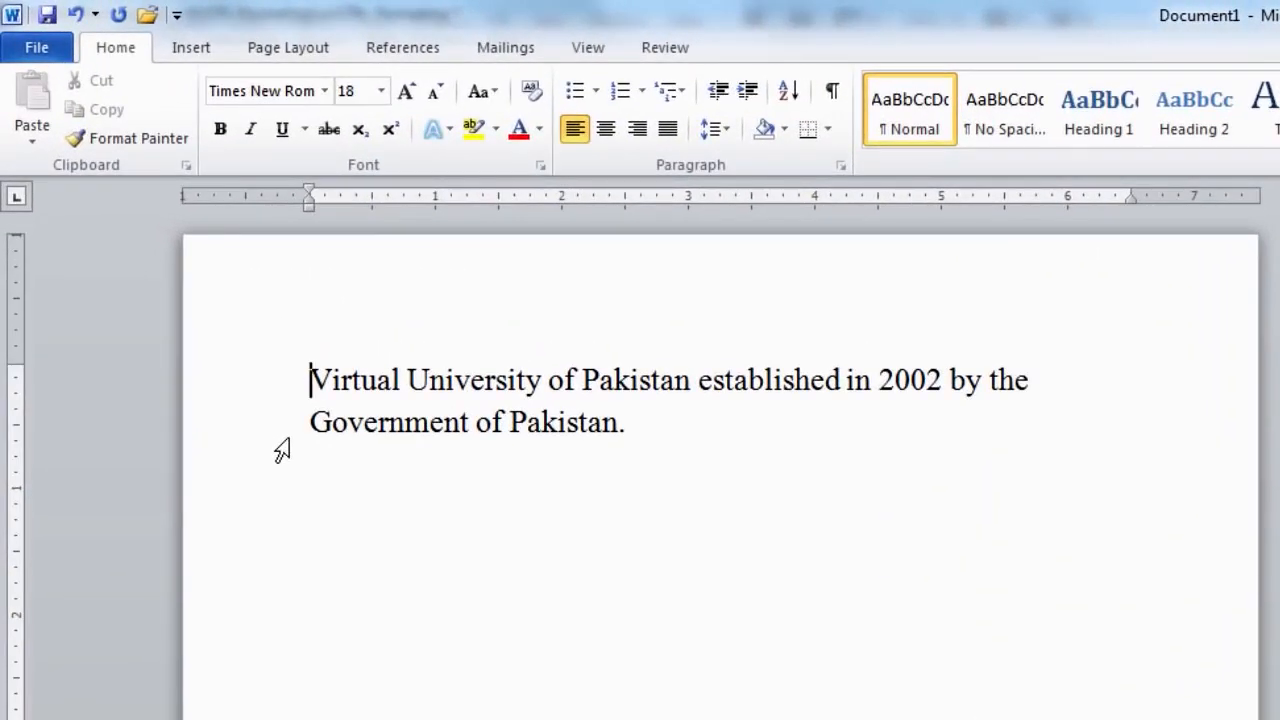
Try right, centre and left alignment on the Virtual University paragraph, then justify it.
{"action": "left_click_drag", "start_coordinate": [312, 380], "coordinate": [617, 423]}
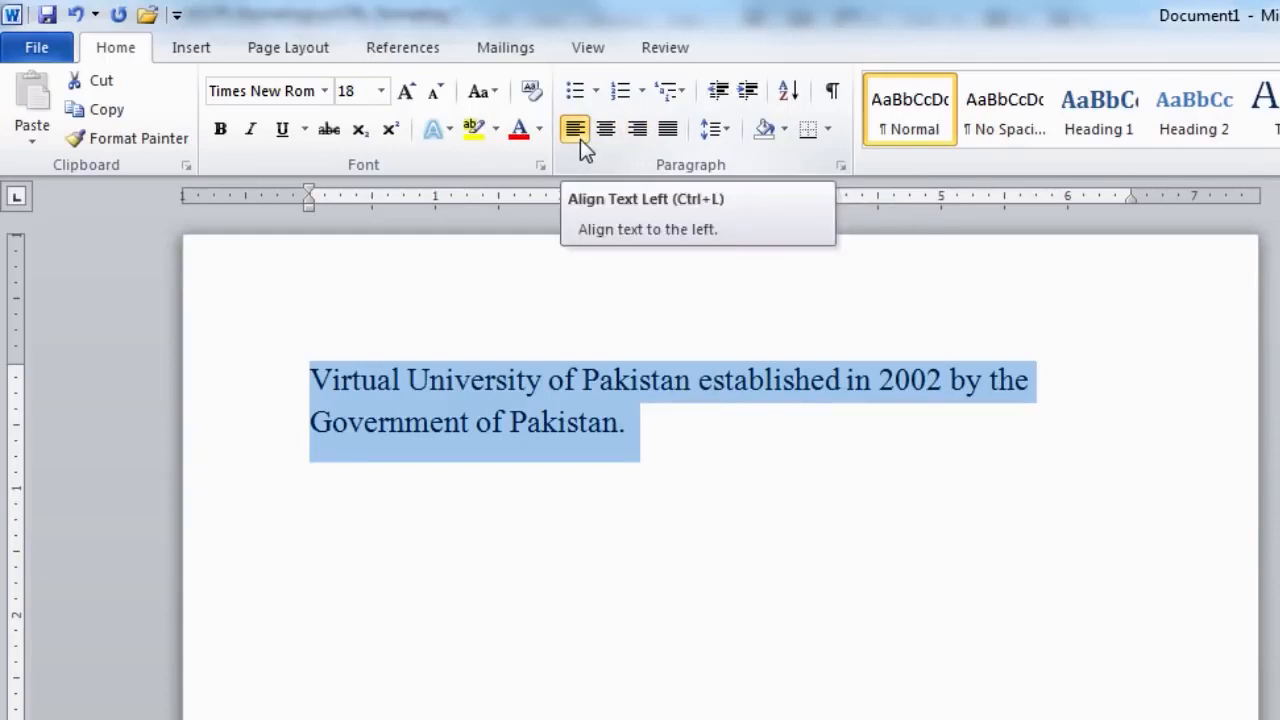
{"action": "left_click", "coordinate": [636, 138]}
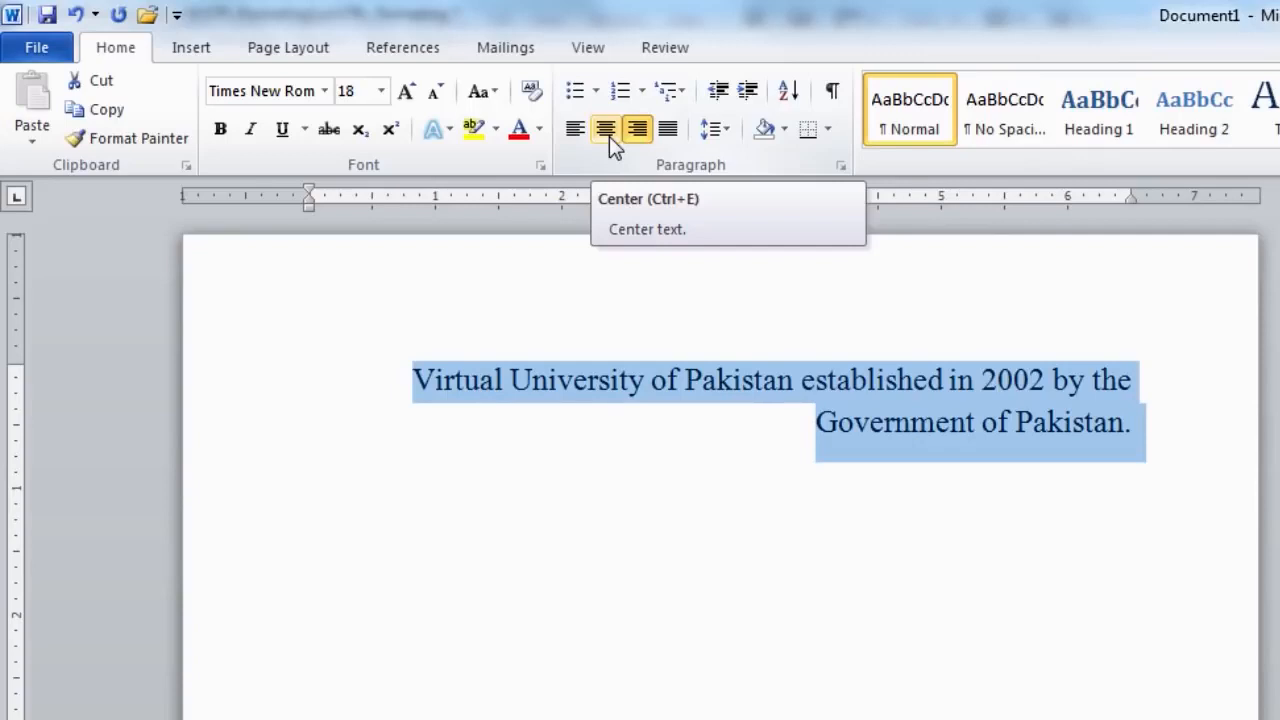
{"action": "left_click", "coordinate": [606, 130]}
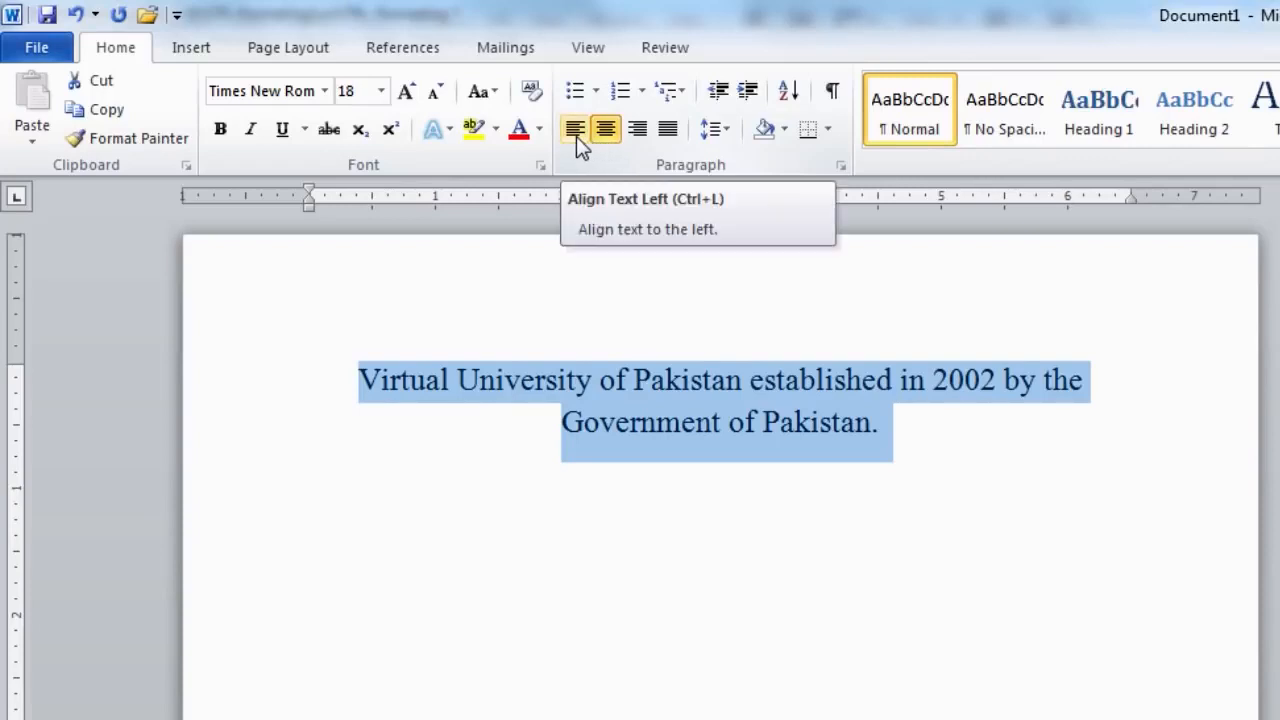
{"action": "left_click", "coordinate": [576, 135]}
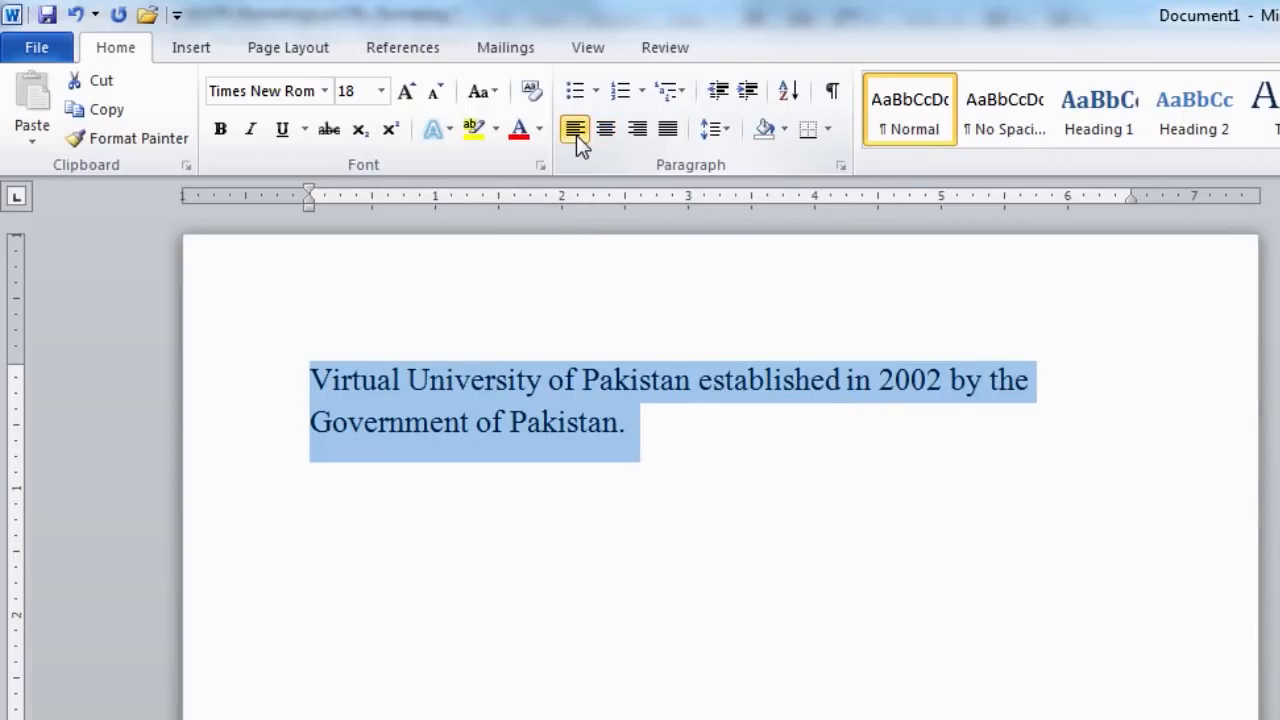
{"action": "left_click", "coordinate": [668, 131]}
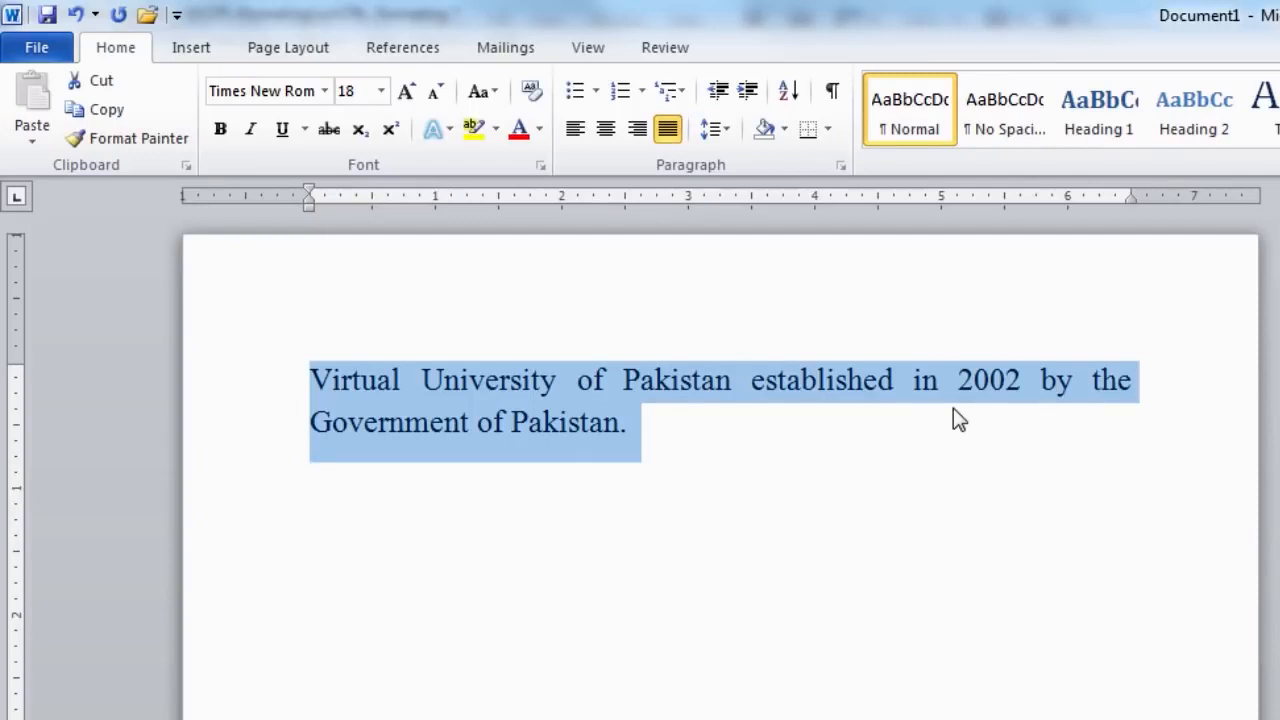
{"action": "left_click", "coordinate": [955, 417]}
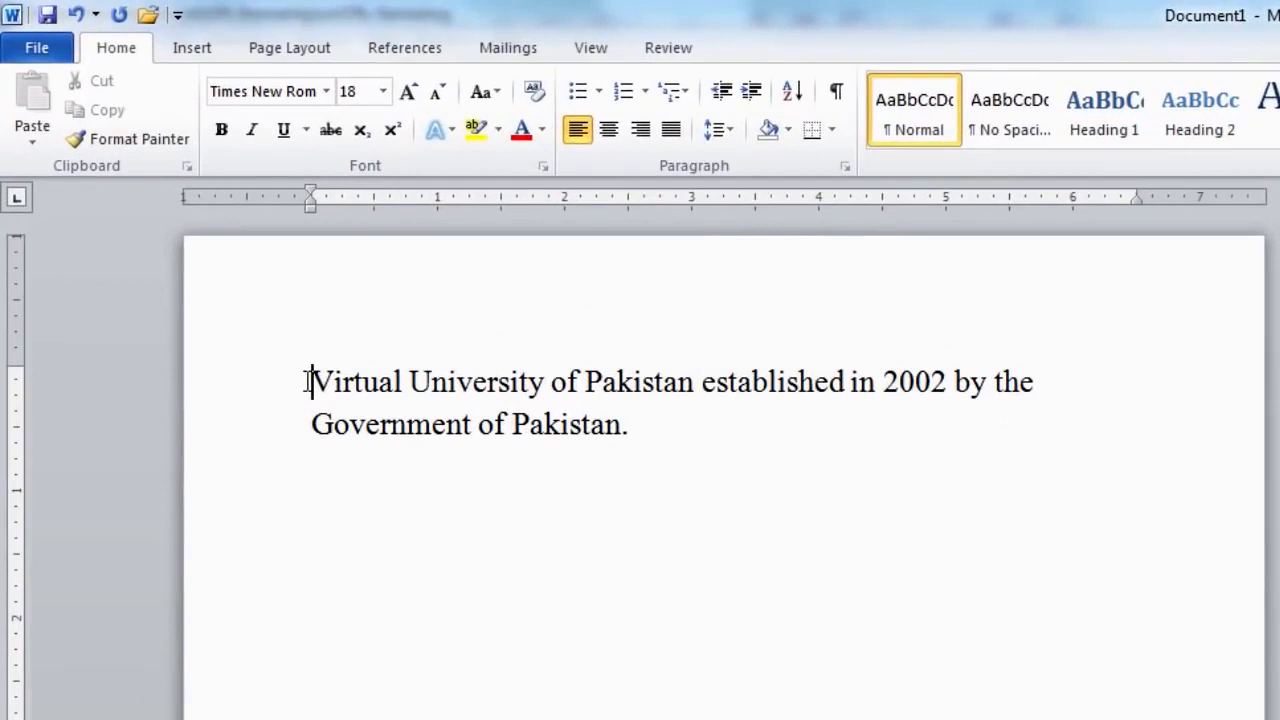
{"action": "left_click_drag", "start_coordinate": [308, 381], "coordinate": [508, 379]}
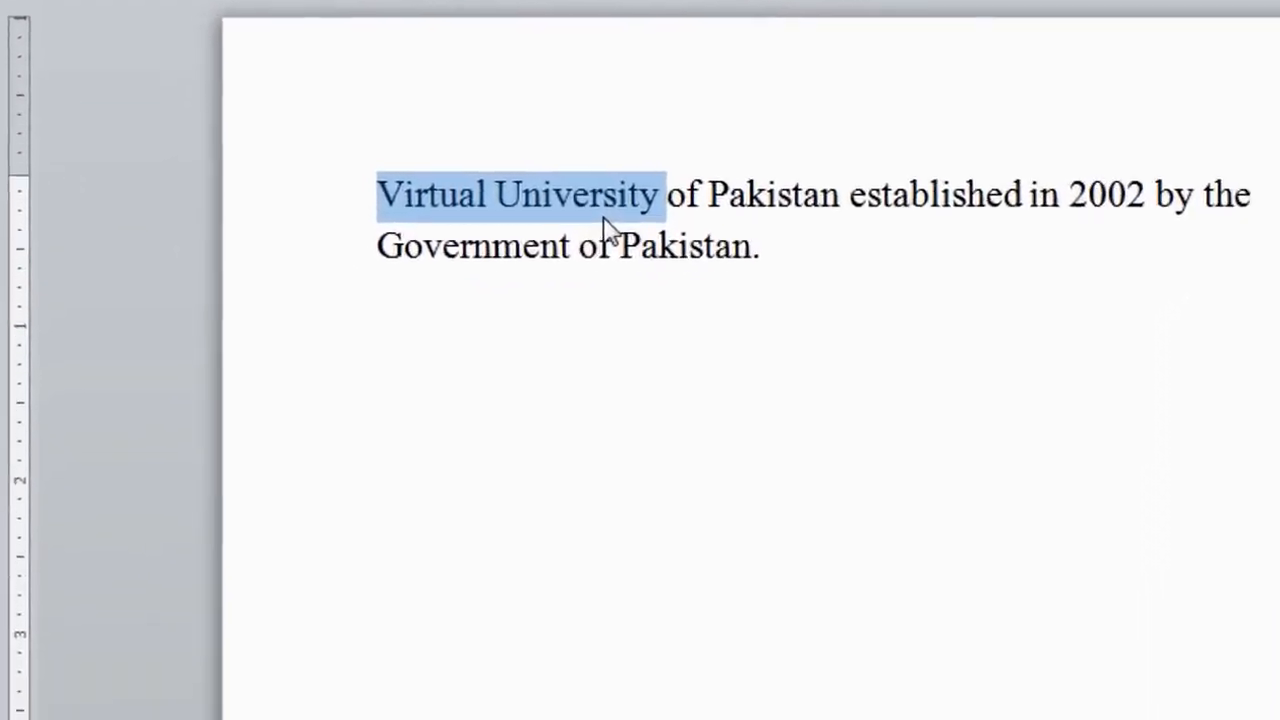
{"action": "right_click", "coordinate": [499, 402]}
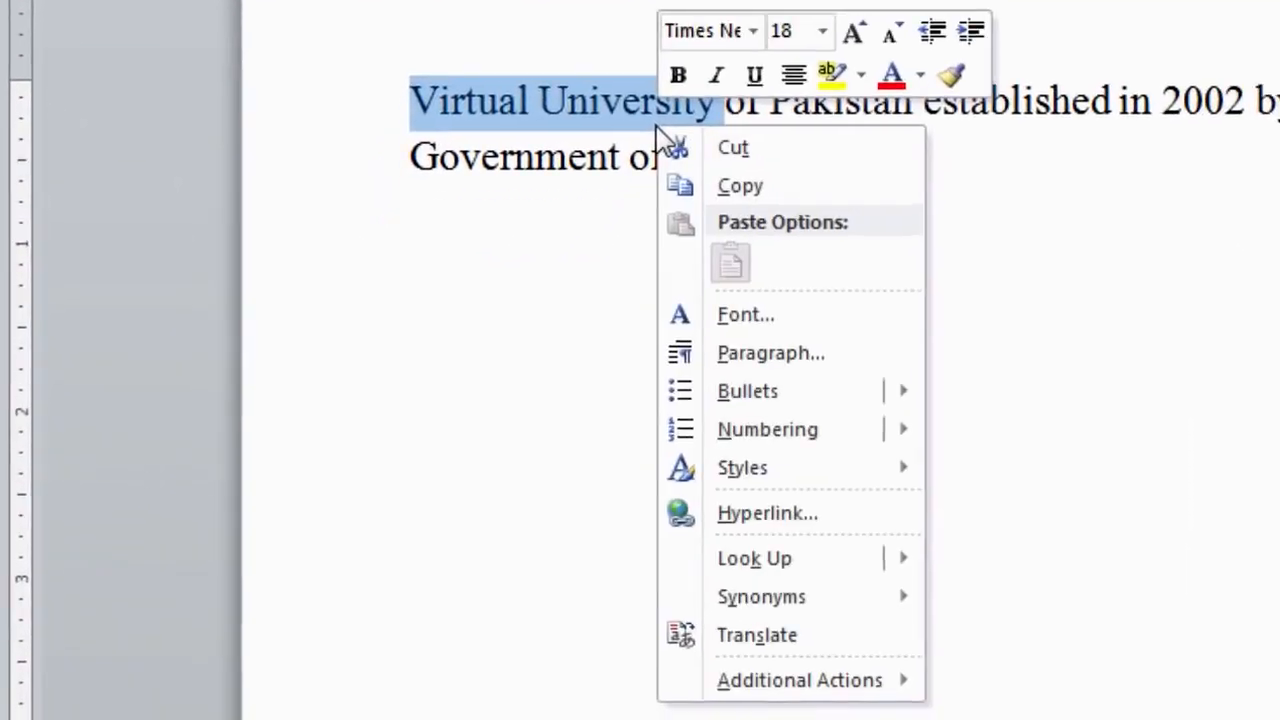
{"action": "left_click", "coordinate": [761, 522]}
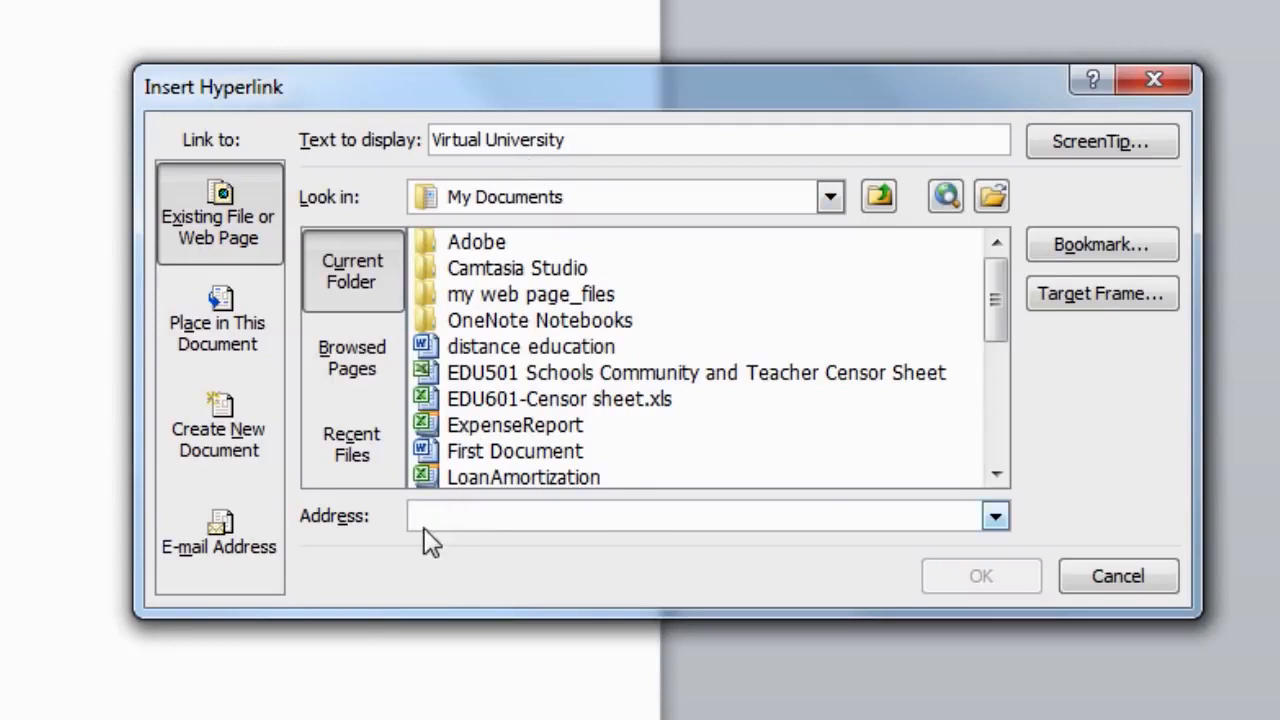
{"action": "type", "text": "www"}
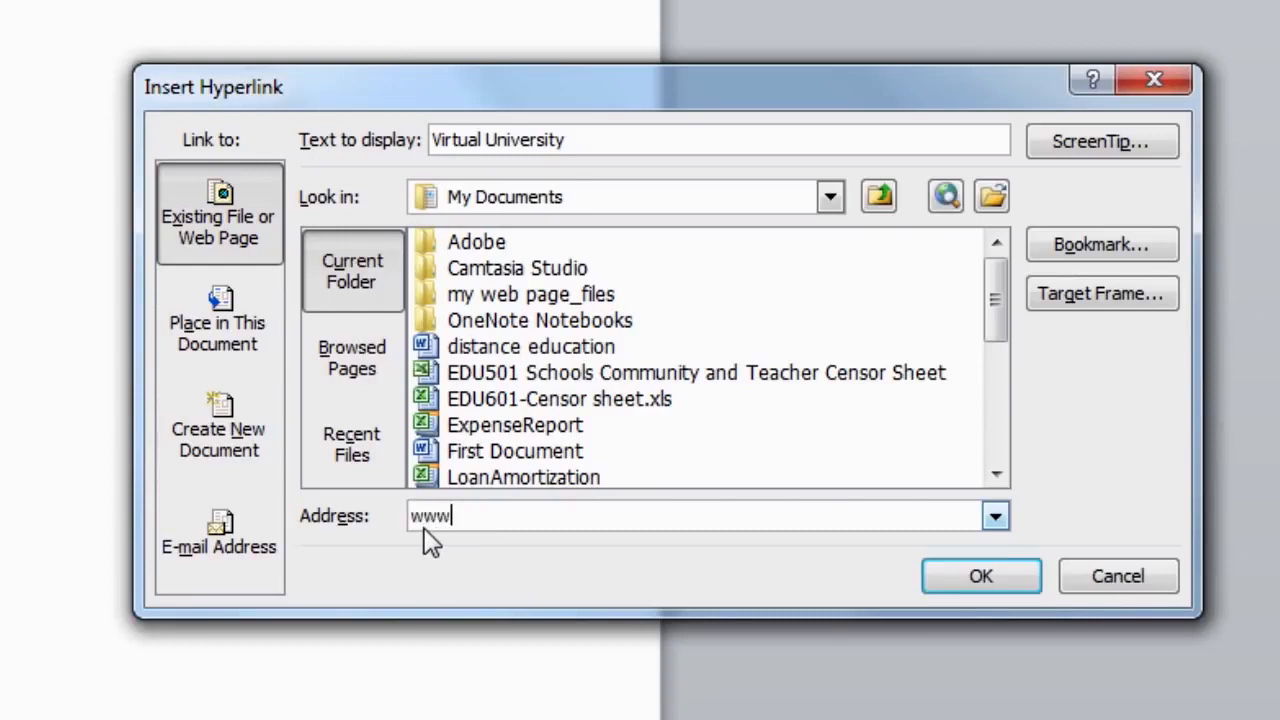
{"action": "type", "text": ".vu.edu."}
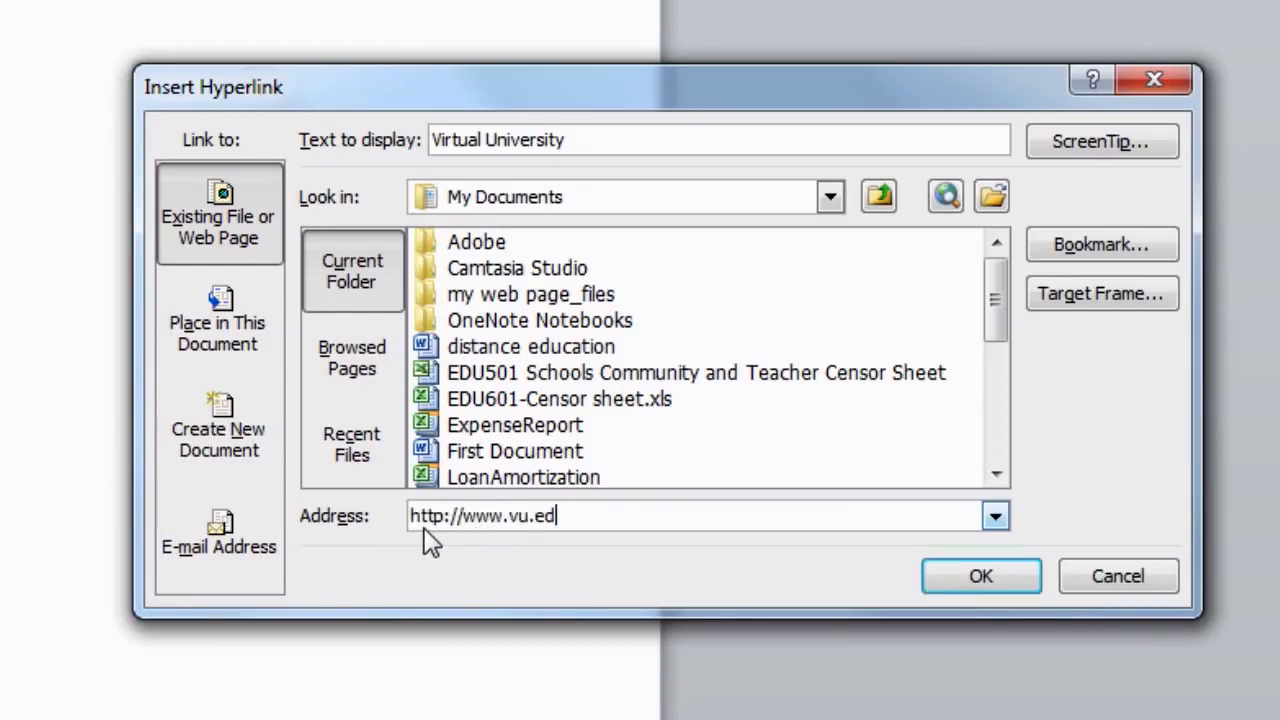
{"action": "type", "text": "pk"}
{"action": "left_click", "coordinate": [990, 588]}
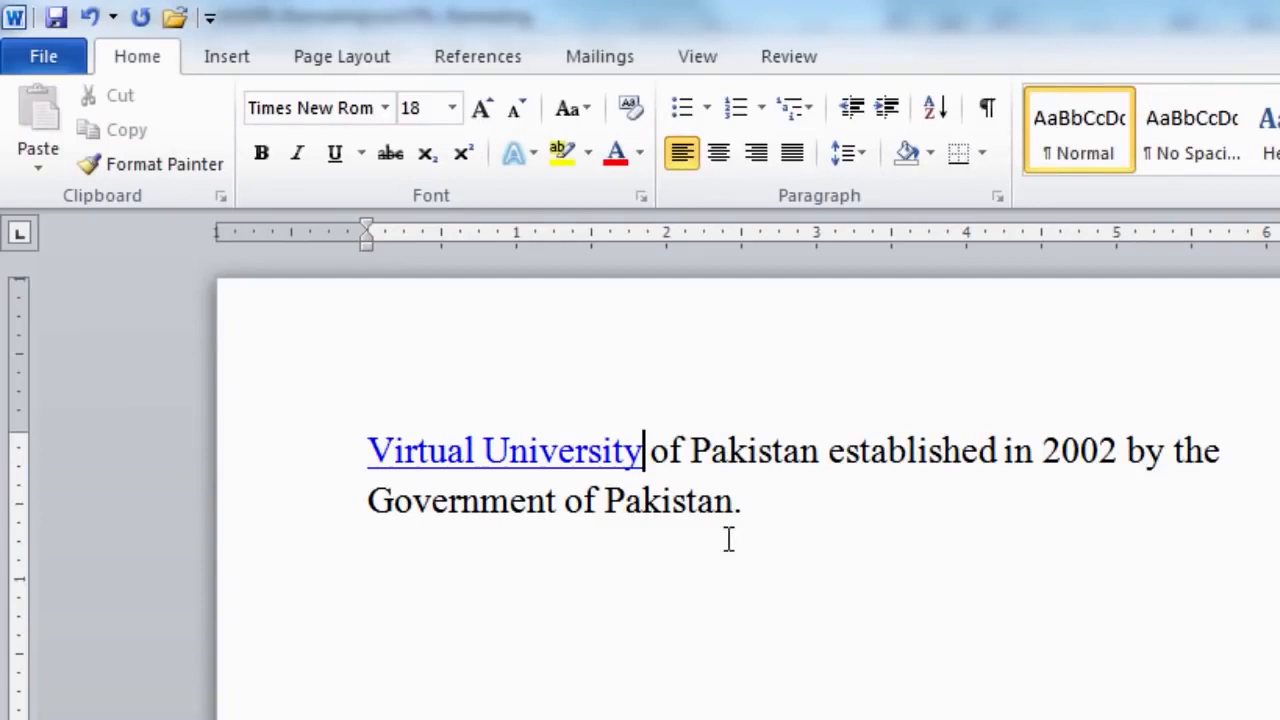
Follow the link to the VU website and begin typing the admissions e-mail address.
{"action": "mouse_move", "coordinate": [514, 477]}
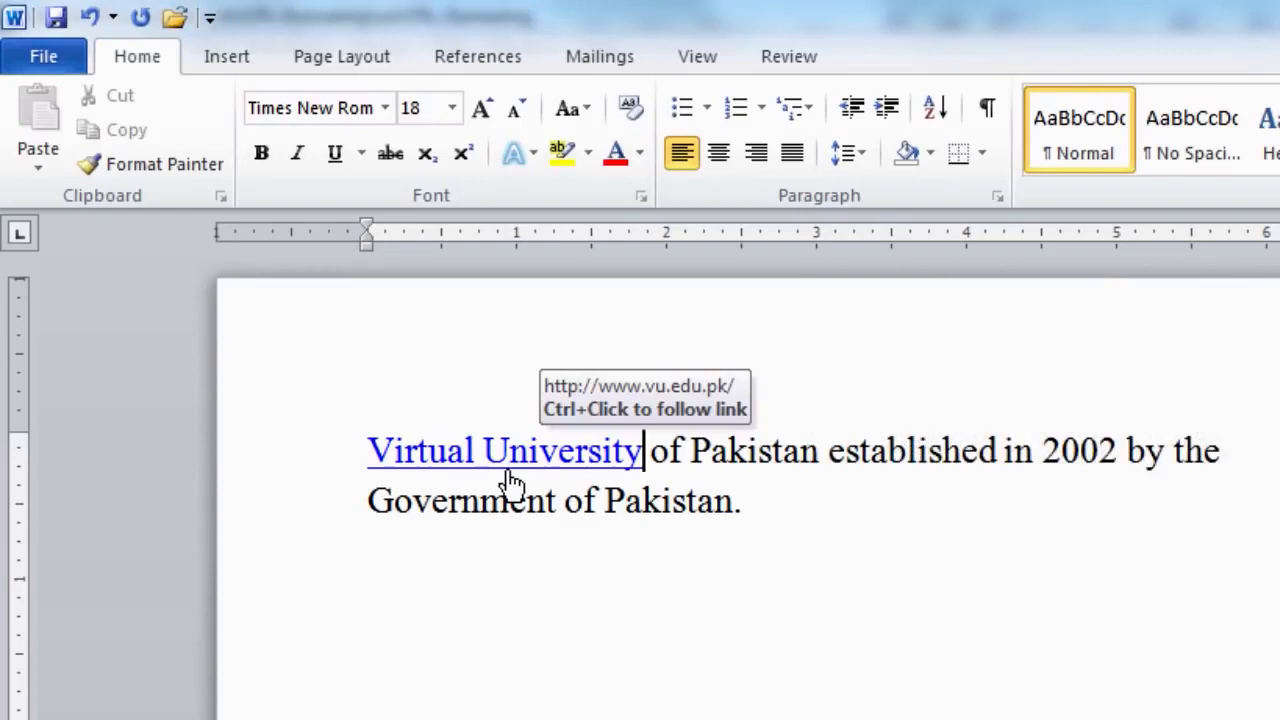
{"action": "left_click", "coordinate": [510, 476], "text": "ctrl"}
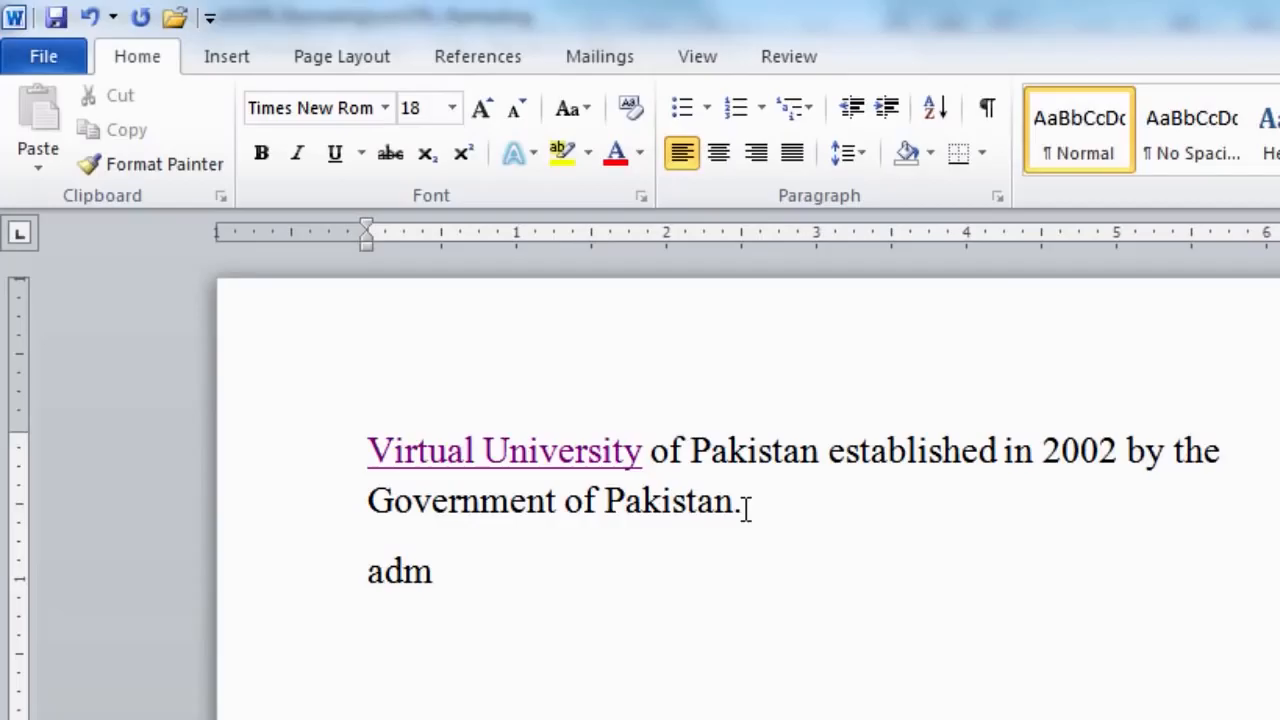
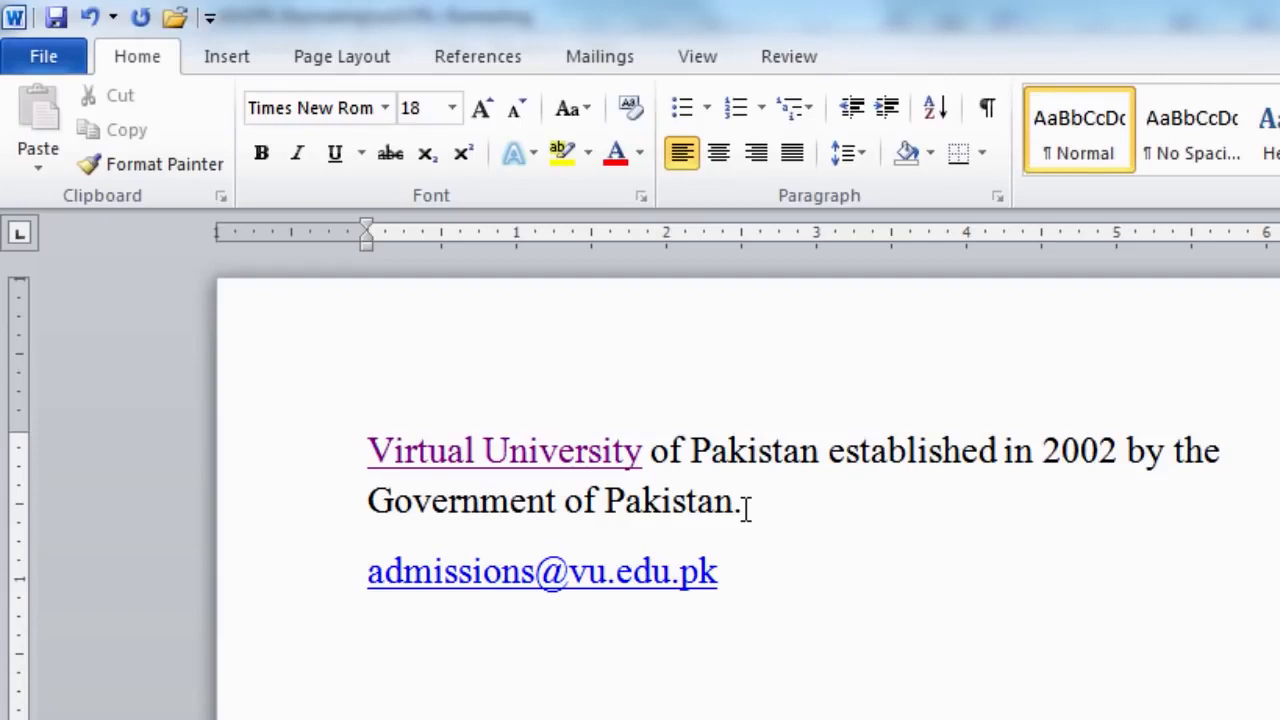
Bring up Edit Hyperlink for the Virtual University link.
{"action": "mouse_move", "coordinate": [542, 464]}
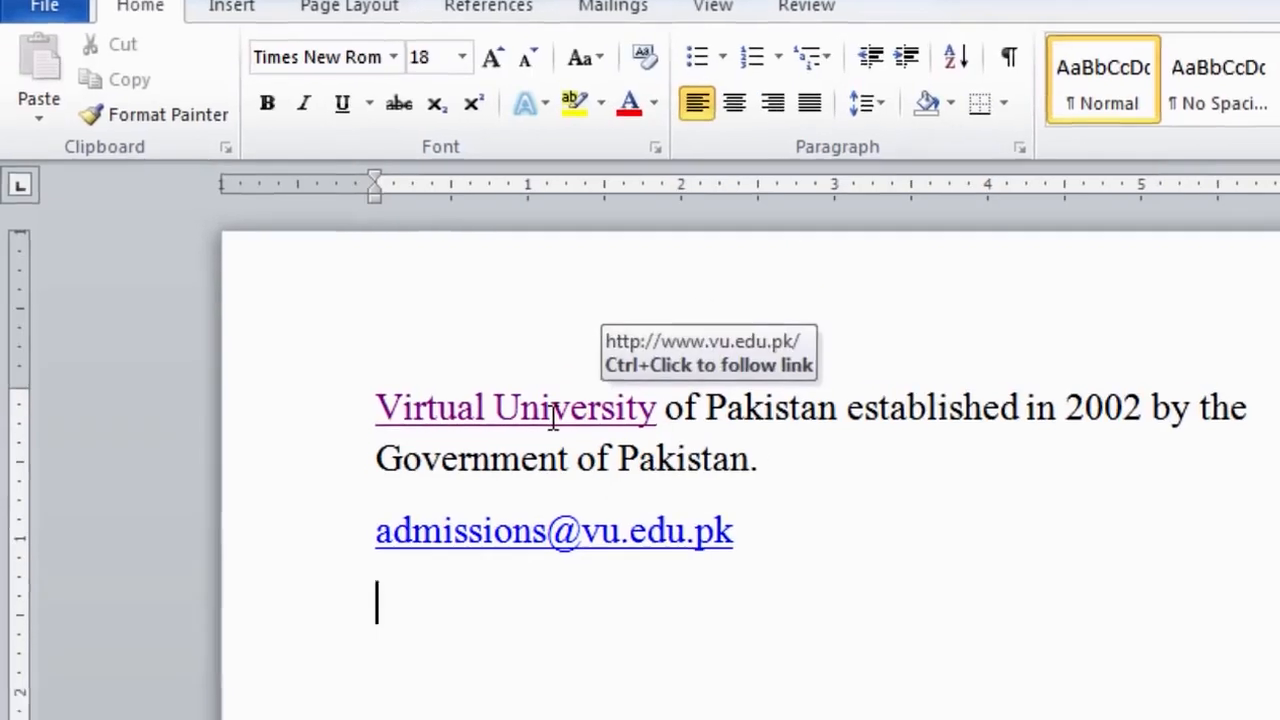
{"action": "right_click", "coordinate": [552, 414]}
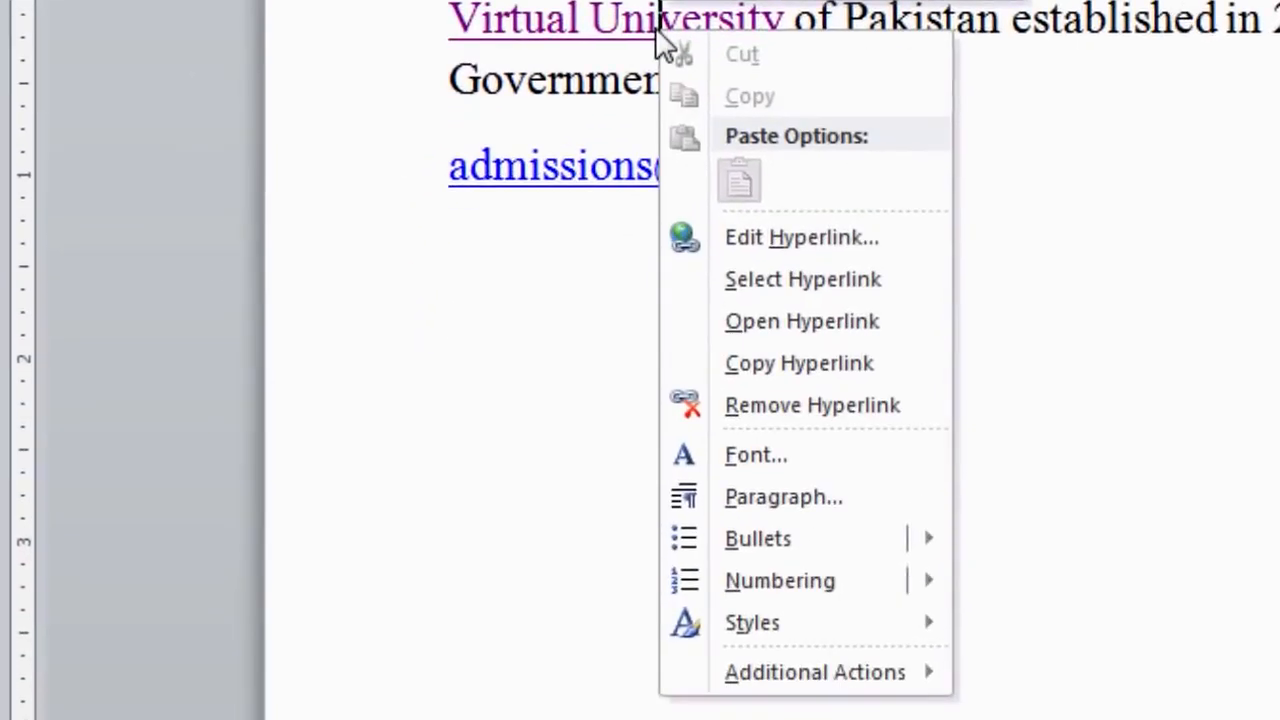
{"action": "left_click", "coordinate": [778, 244]}
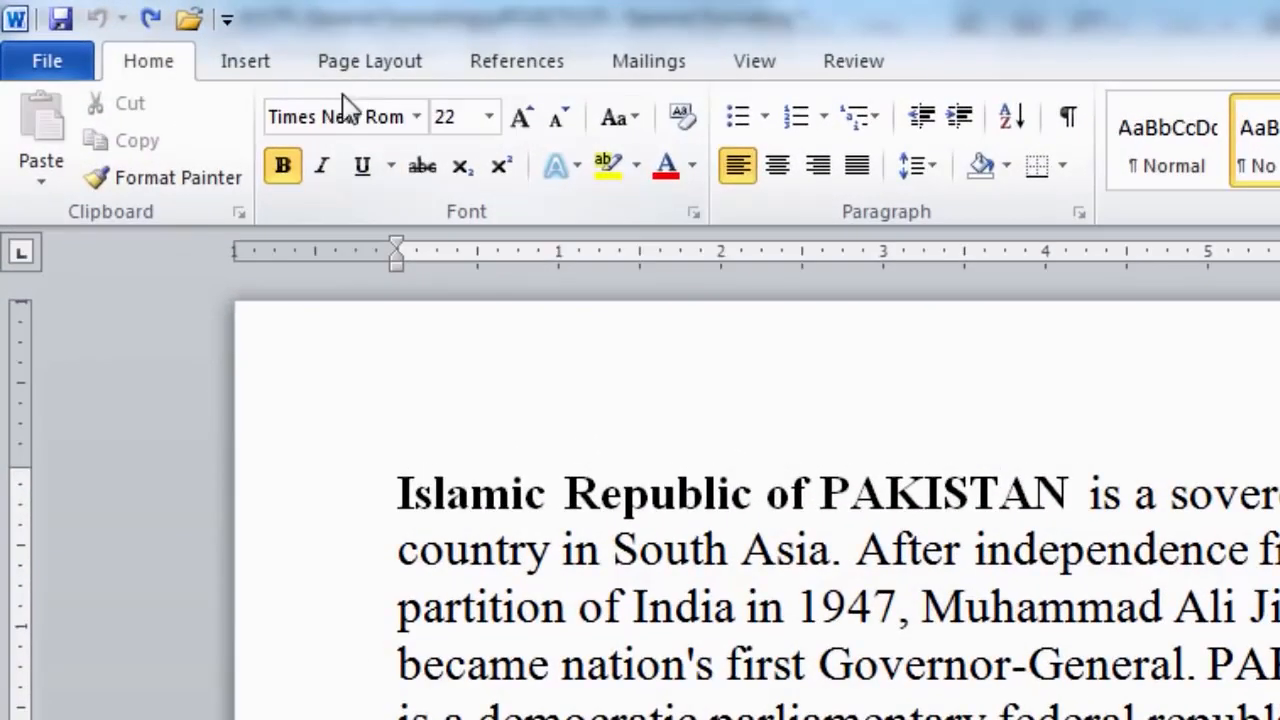
Open the Borders and Shading dialog from Page Layout's Page Borders.
{"action": "left_click", "coordinate": [358, 75]}
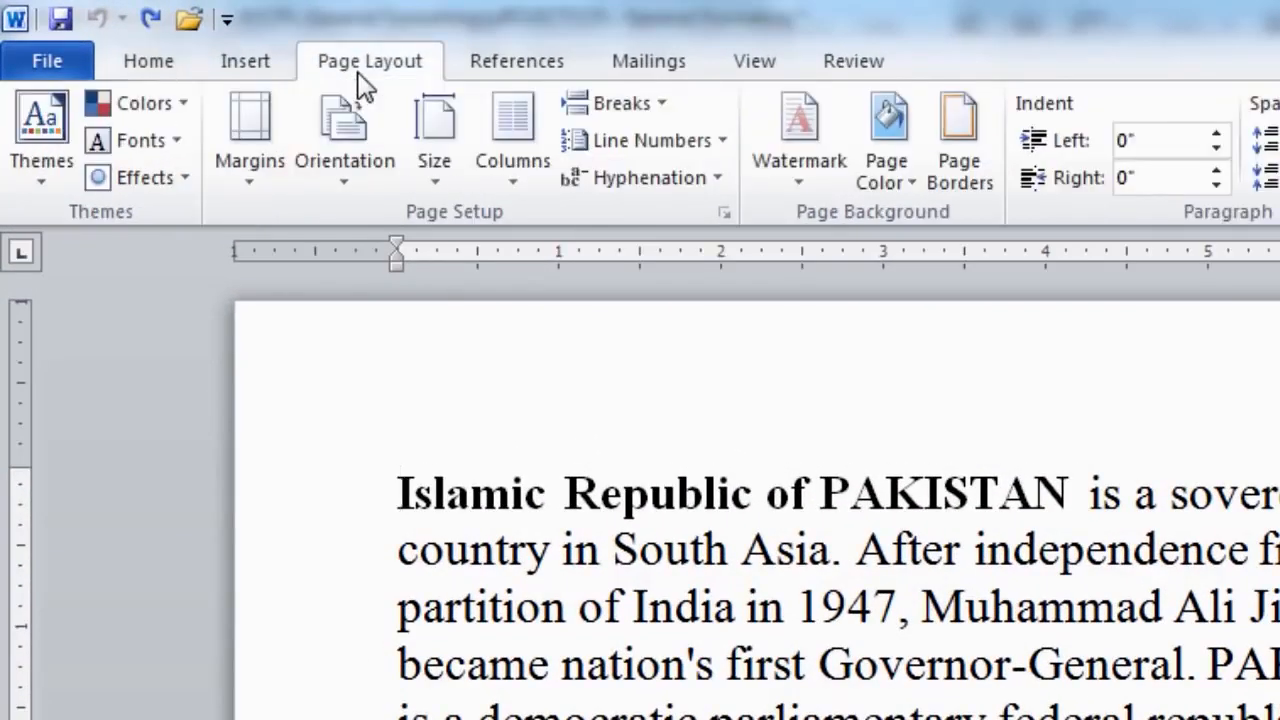
{"action": "left_click", "coordinate": [958, 175]}
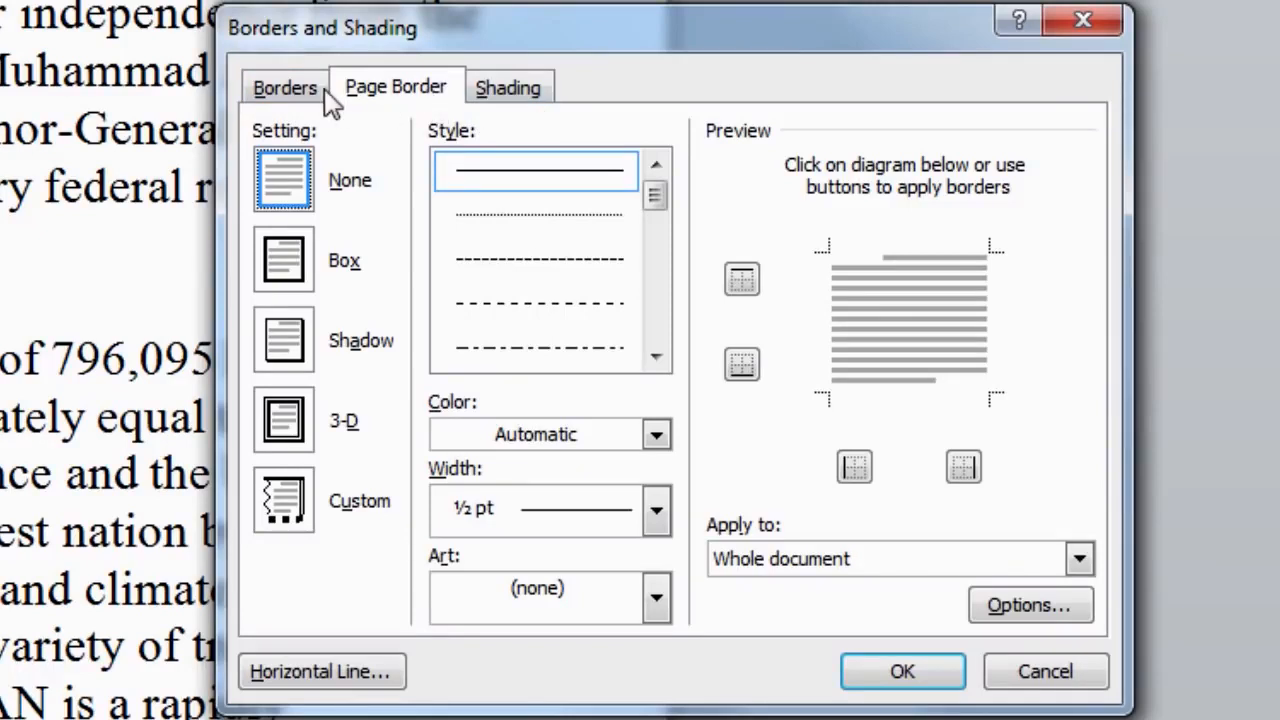
Browse the Page Border and Shading options, ending on the paragraph Borders tab.
{"action": "left_click", "coordinate": [290, 90]}
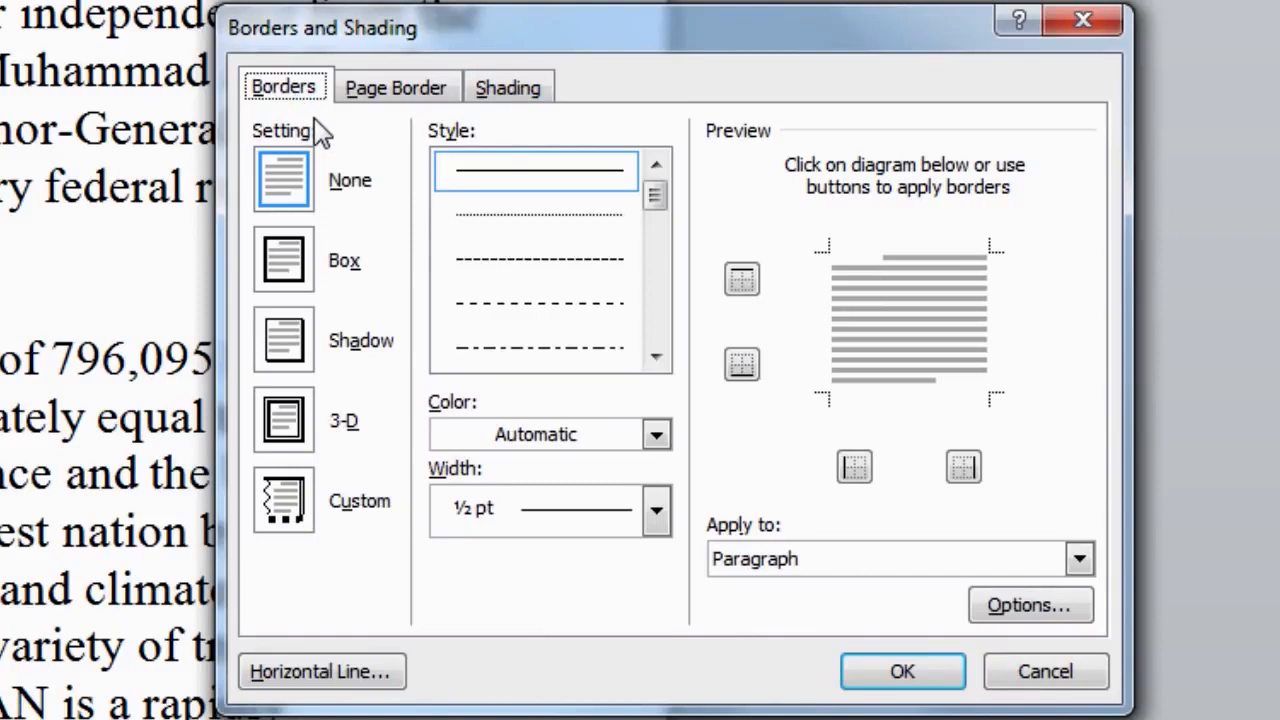
{"action": "left_click", "coordinate": [383, 99]}
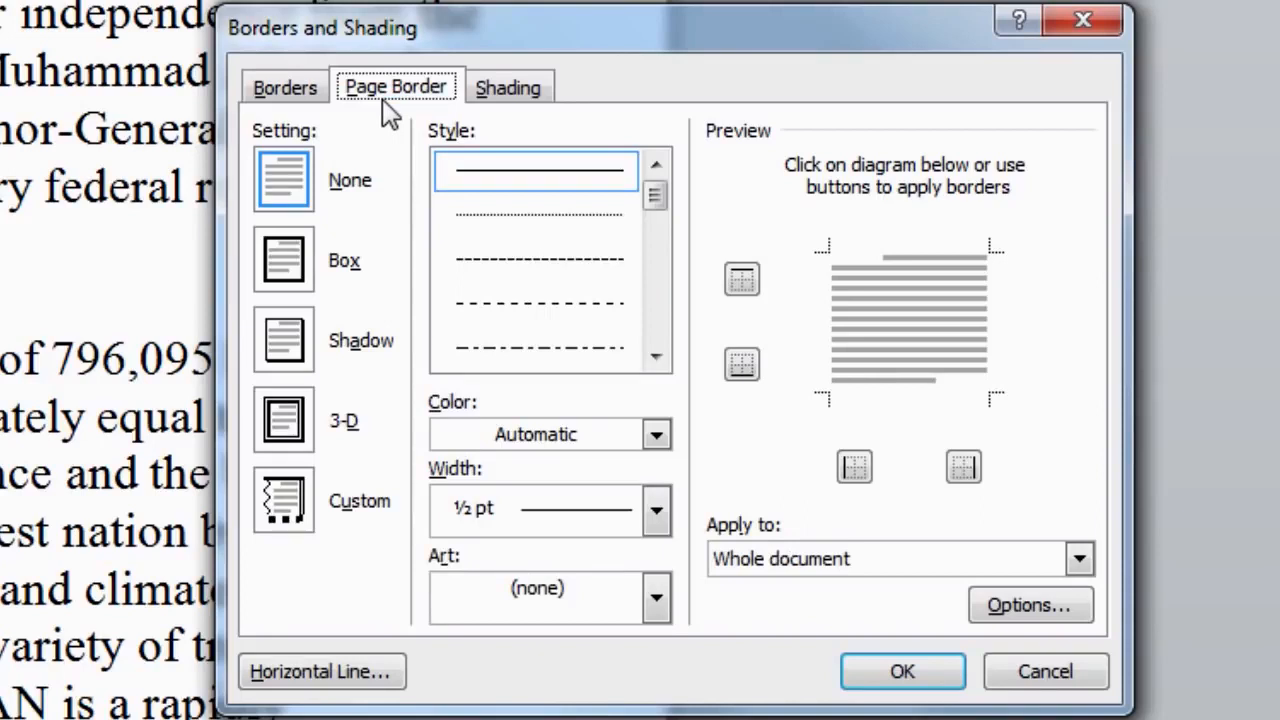
{"action": "left_click", "coordinate": [507, 104]}
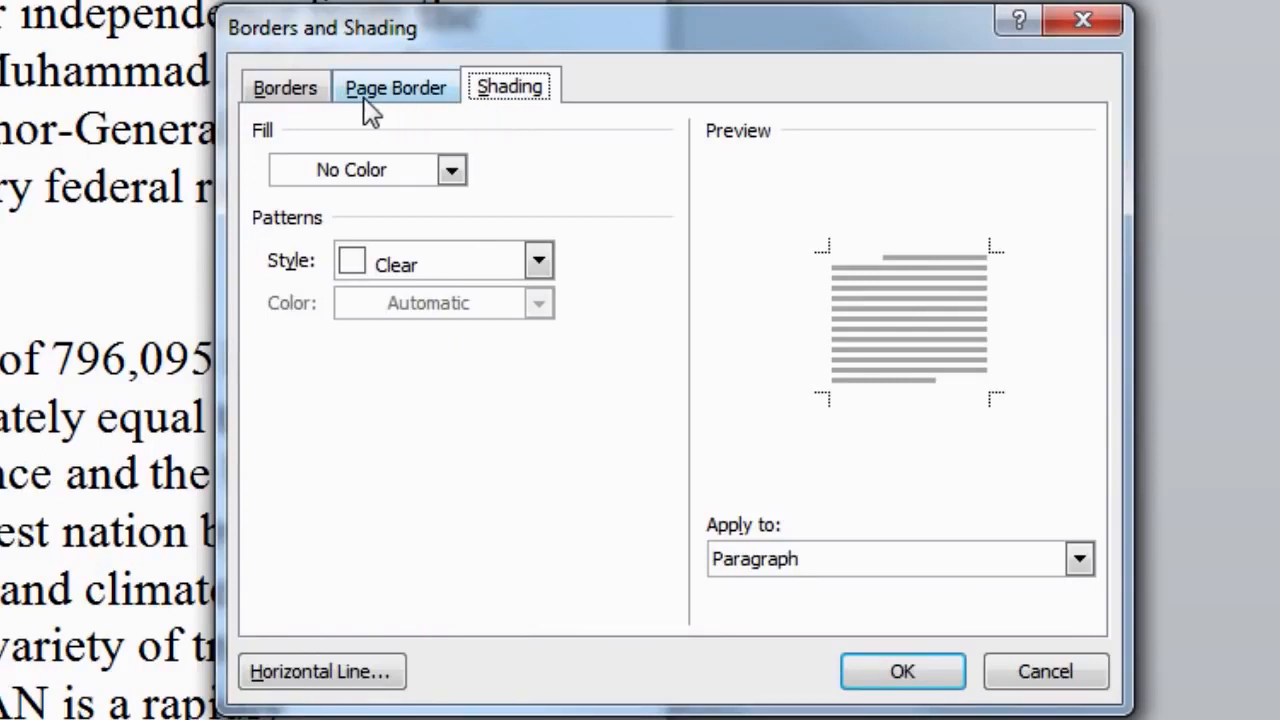
{"action": "left_click", "coordinate": [313, 100]}
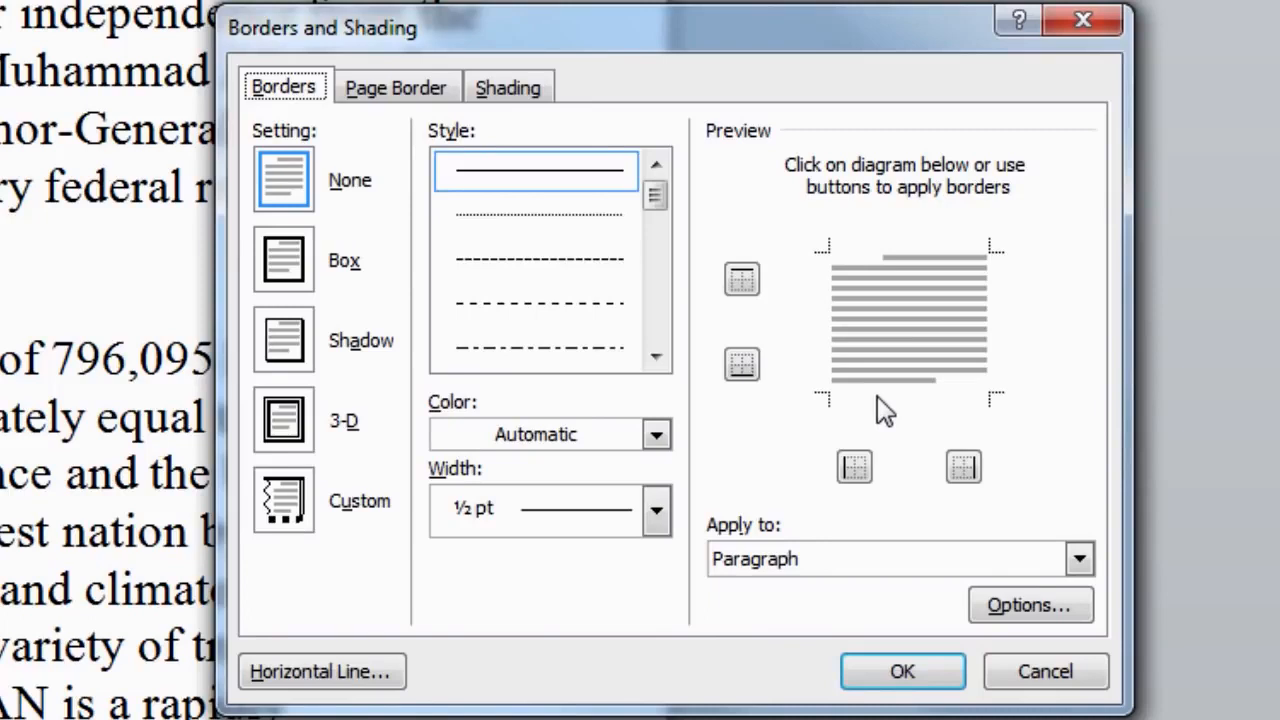
Try the Box, 3-D and Custom border settings before settling on Shadow.
{"action": "left_click", "coordinate": [298, 268]}
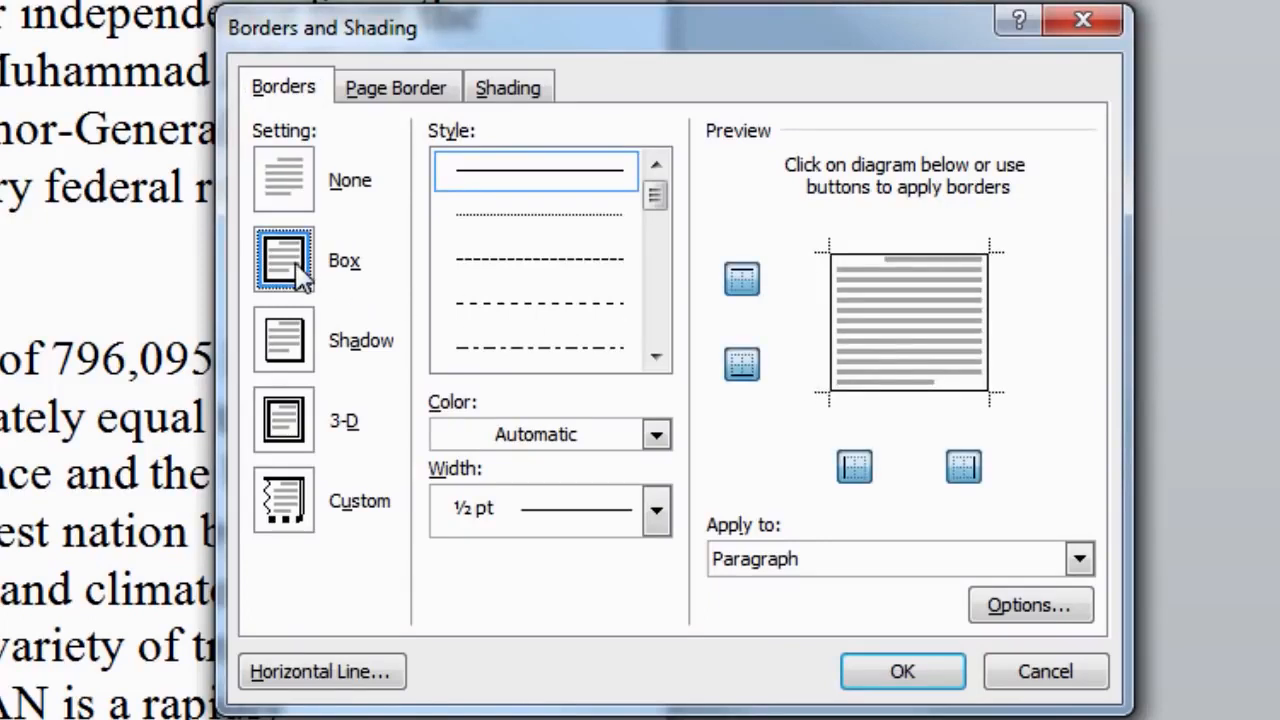
{"action": "left_click", "coordinate": [301, 364]}
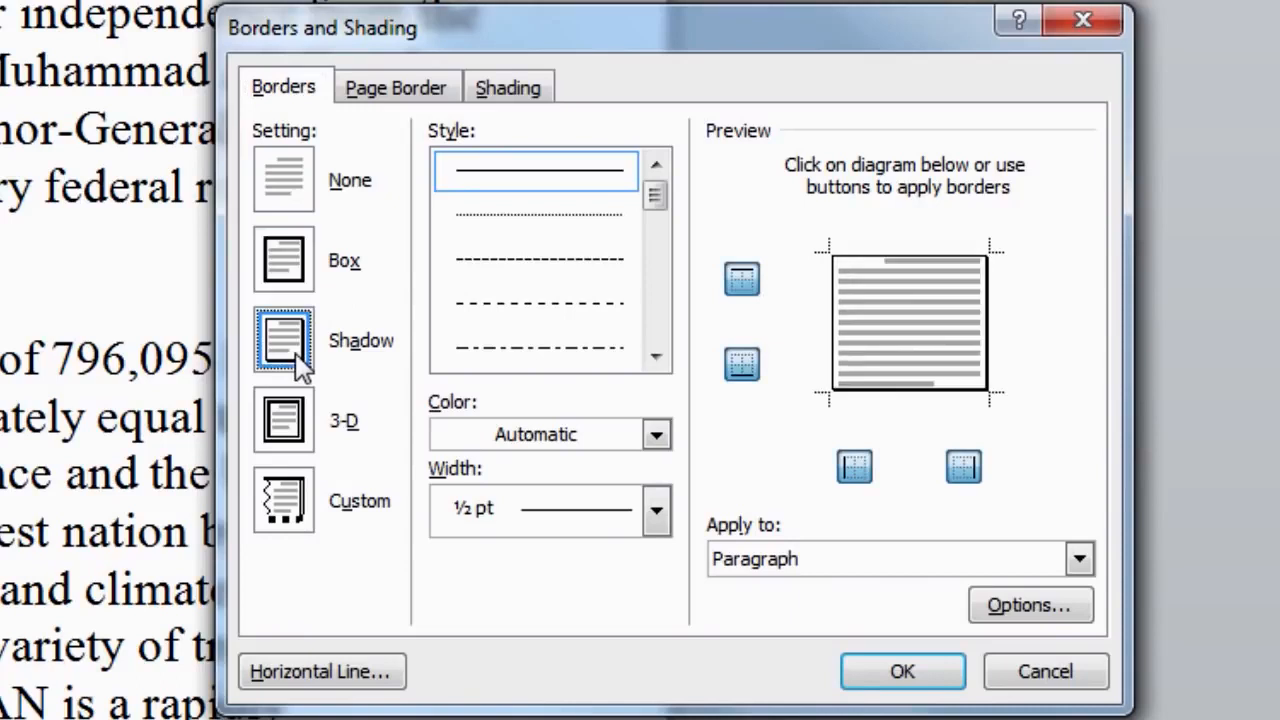
{"action": "left_click", "coordinate": [300, 443]}
{"action": "left_click", "coordinate": [291, 500]}
{"action": "left_click", "coordinate": [294, 437]}
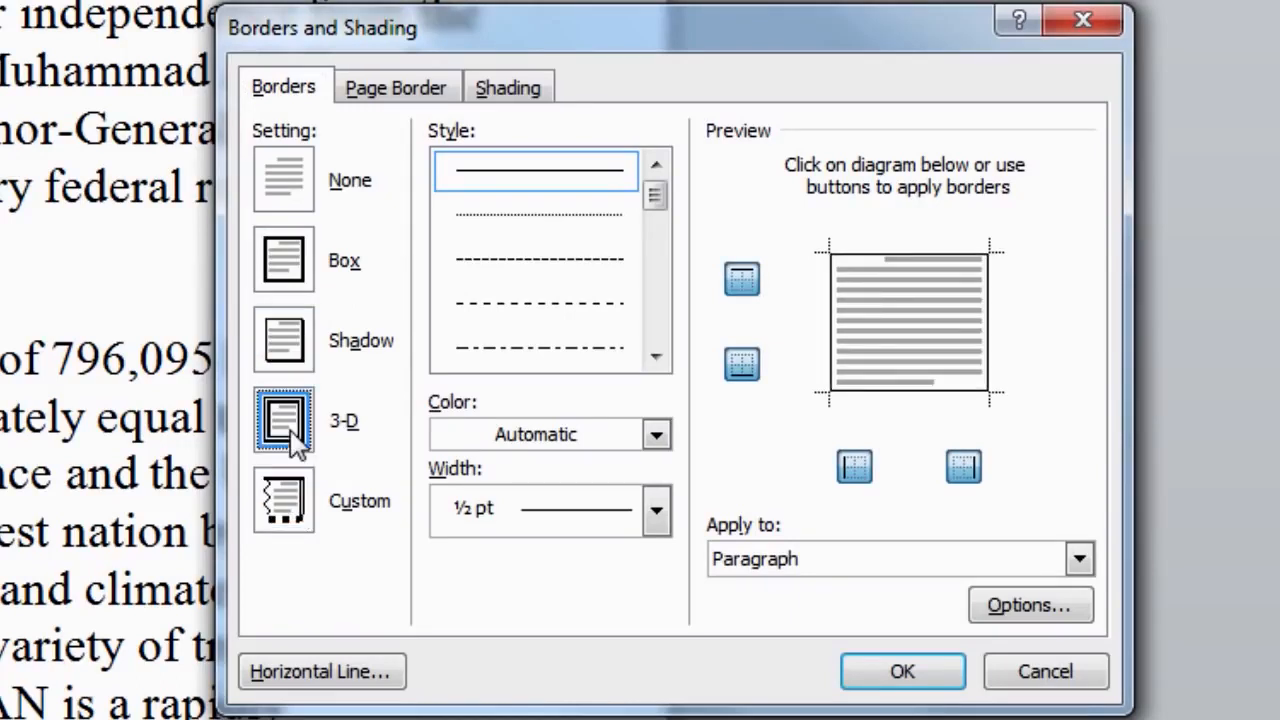
{"action": "left_click", "coordinate": [291, 362]}
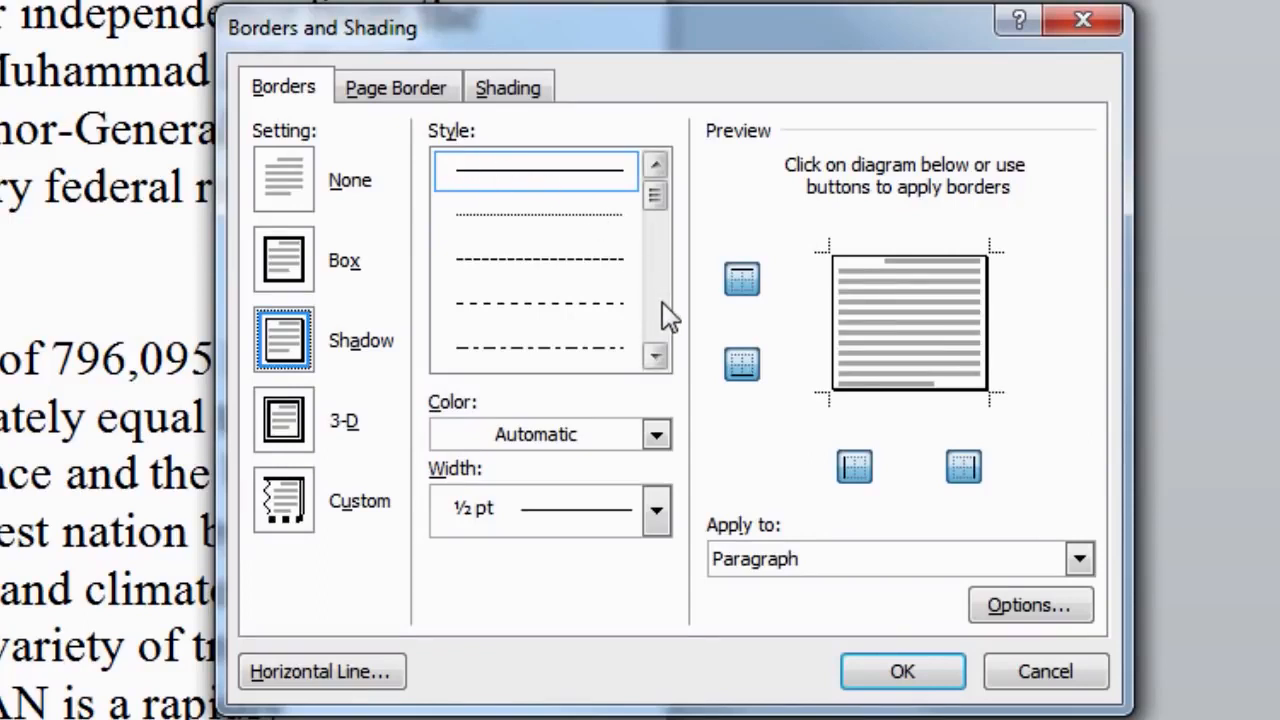
Pick the solid line from the border Style list.
{"action": "left_click", "coordinate": [656, 357]}
{"action": "left_click_drag", "start_coordinate": [657, 365], "coordinate": [657, 365]}
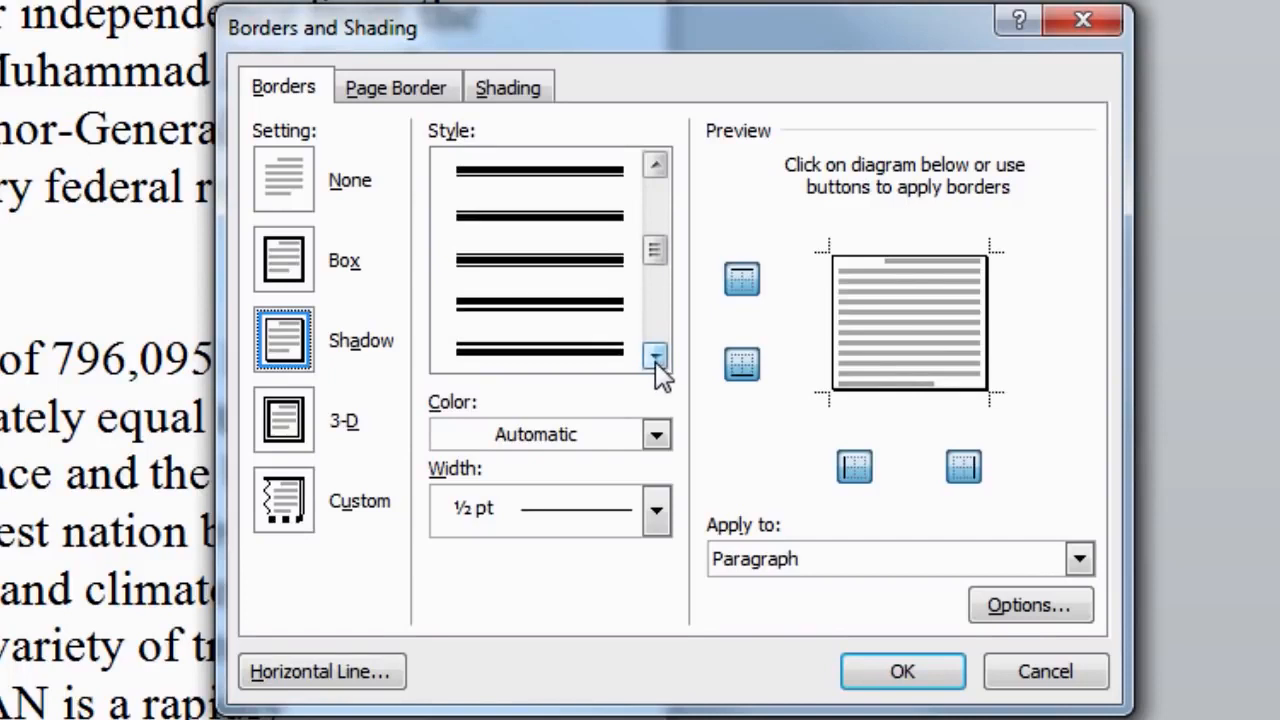
{"action": "left_click_drag", "start_coordinate": [660, 254], "coordinate": [665, 194]}
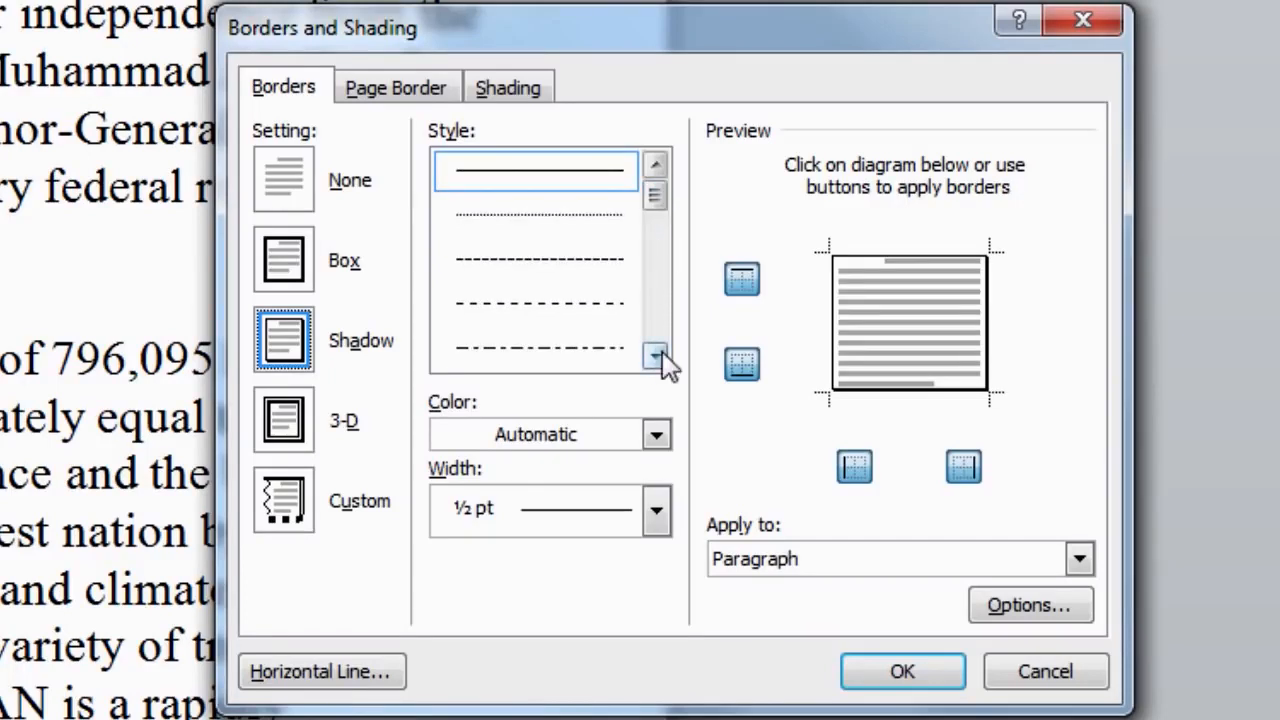
{"action": "left_click", "coordinate": [581, 173]}
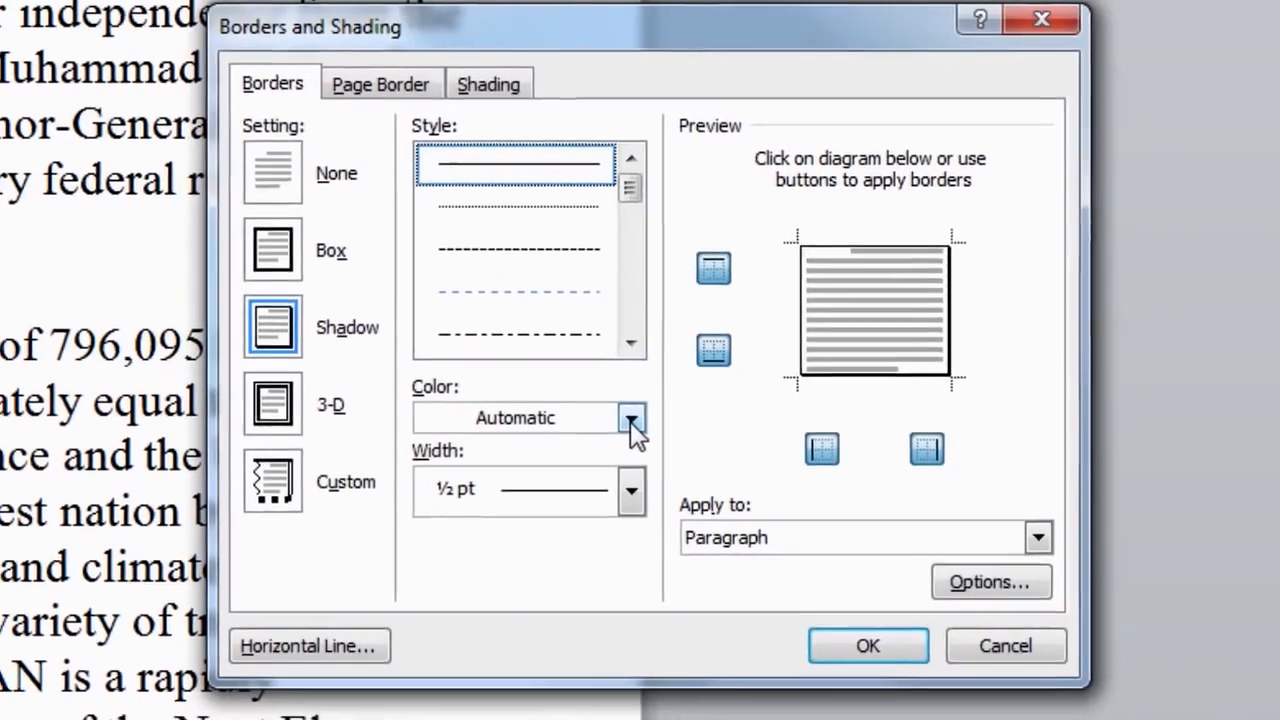
Make the shadow border Blue, Accent 1 at 3 pt width and apply it.
{"action": "left_click", "coordinate": [652, 437]}
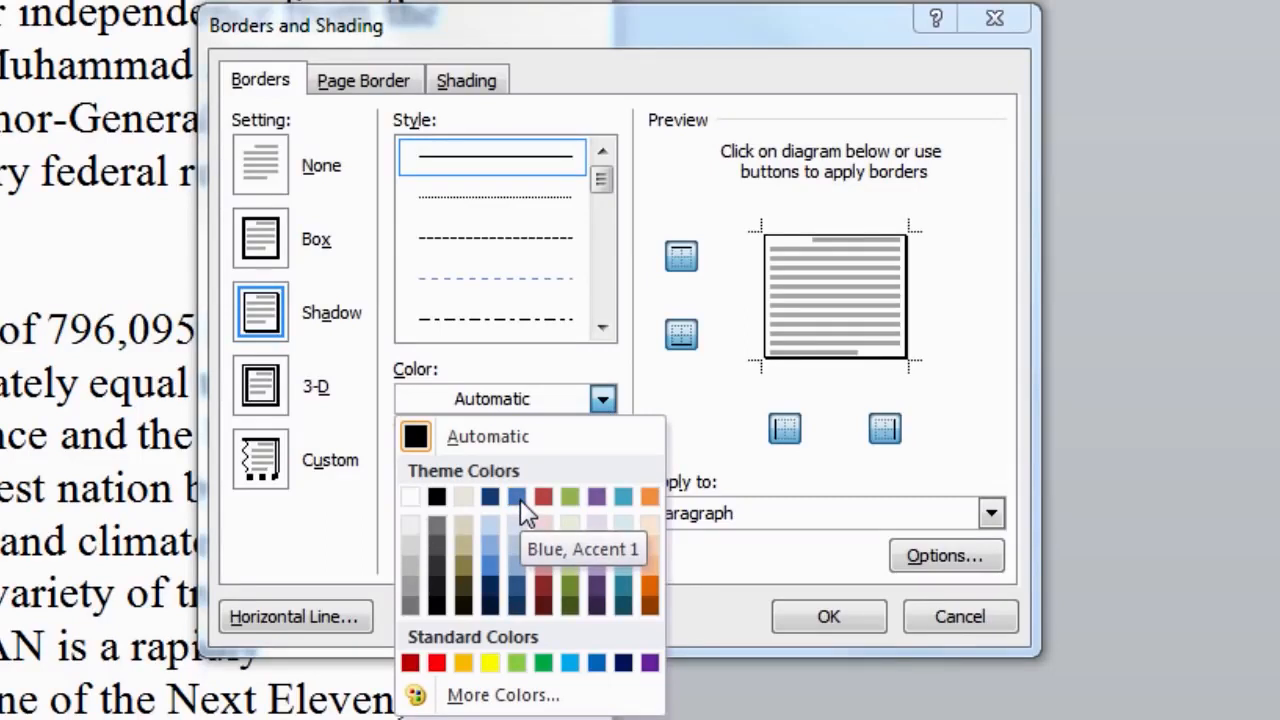
{"action": "left_click", "coordinate": [492, 567]}
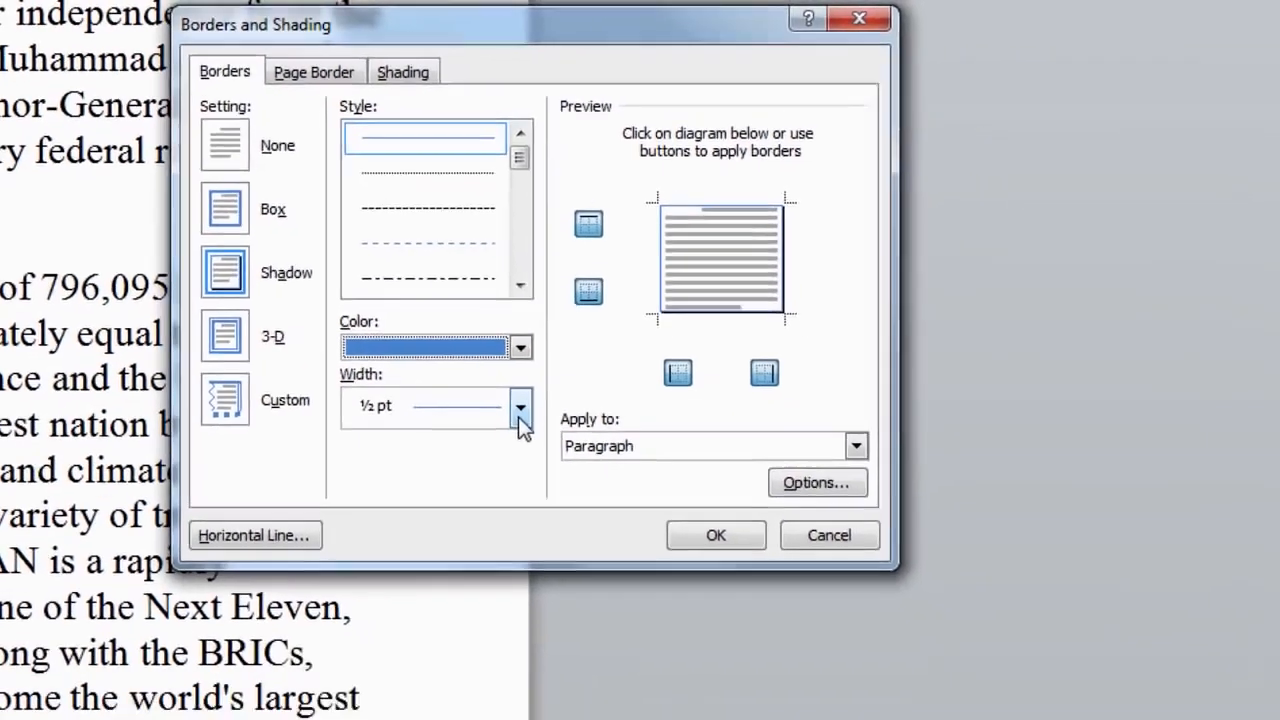
{"action": "left_click", "coordinate": [601, 474]}
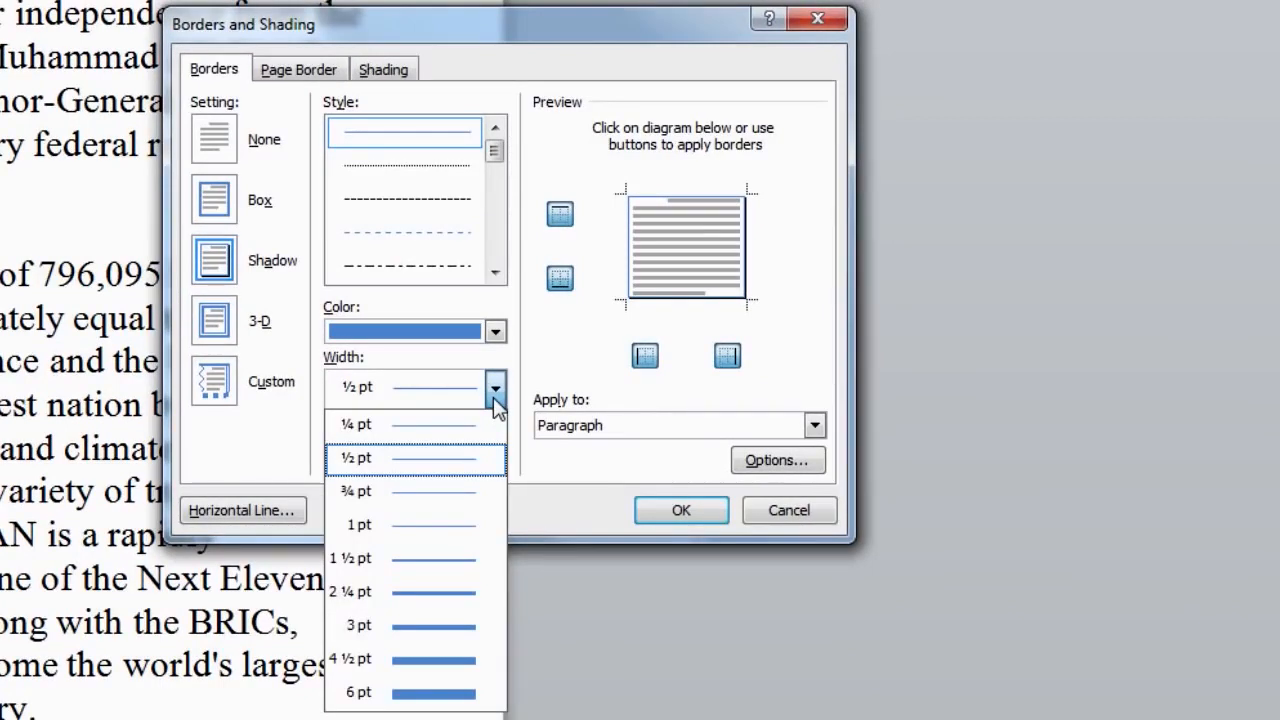
{"action": "key", "text": "Up"}
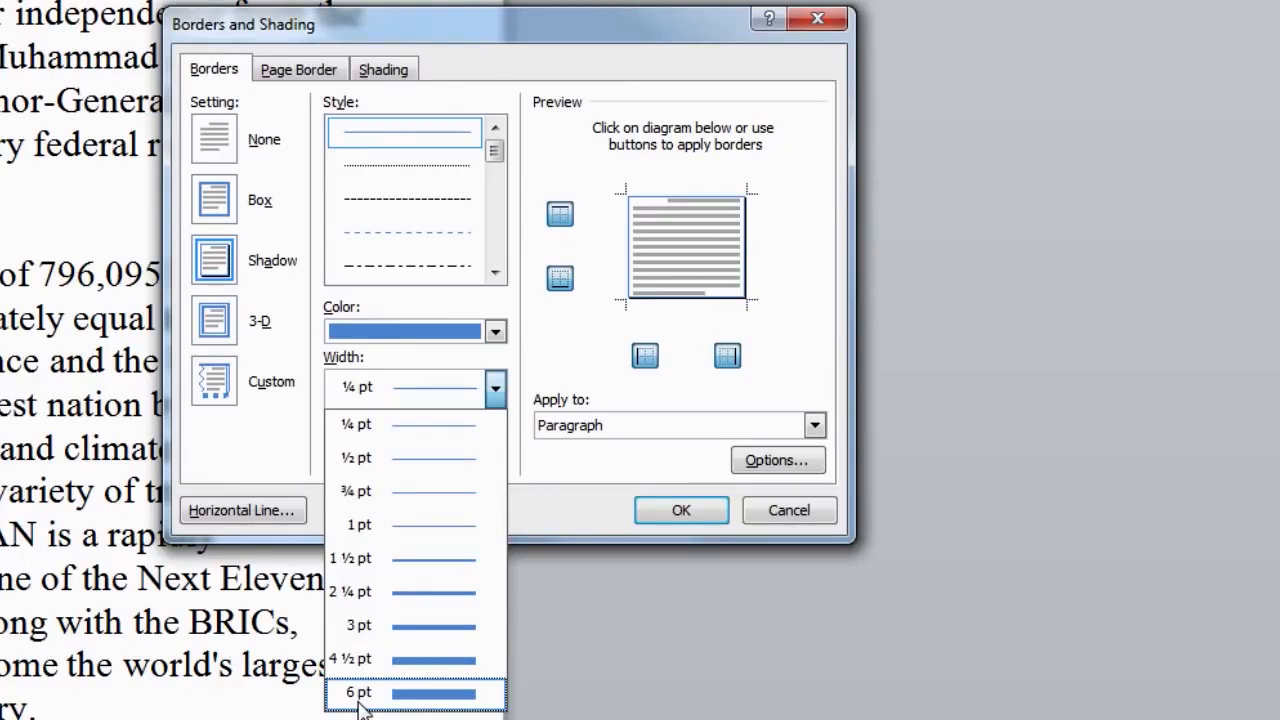
{"action": "left_click", "coordinate": [362, 627]}
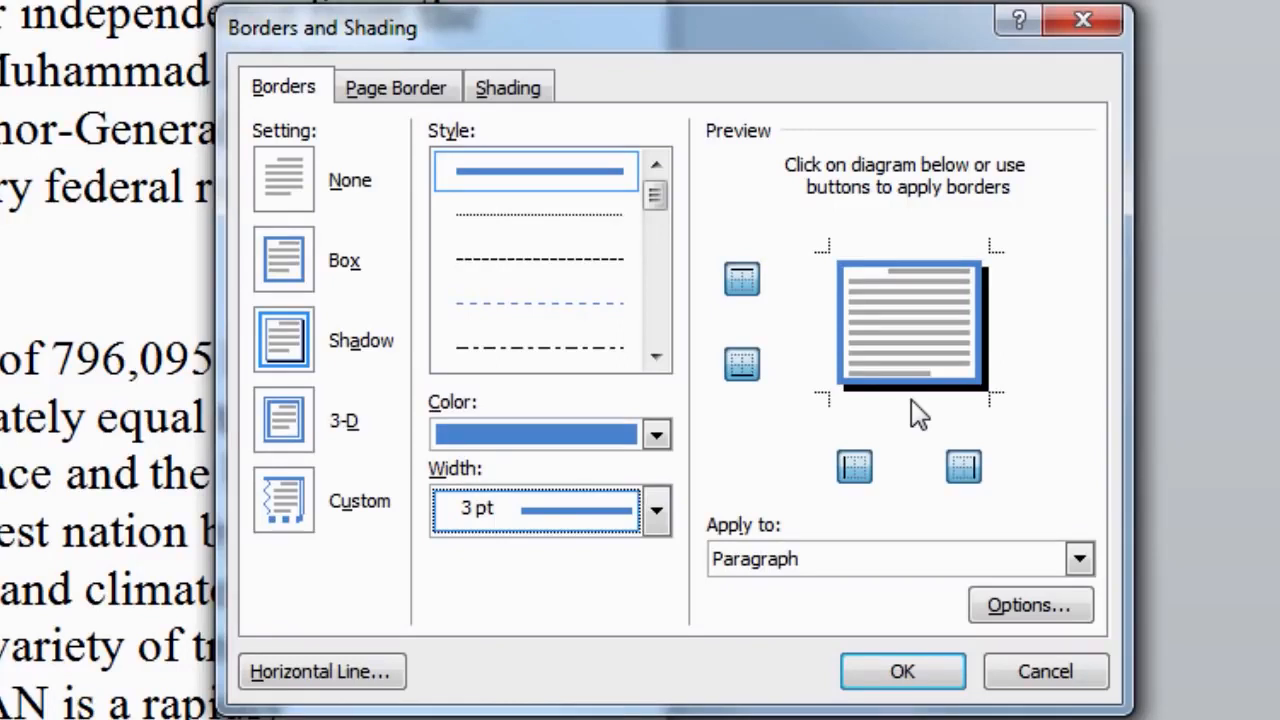
{"action": "left_click", "coordinate": [903, 672]}
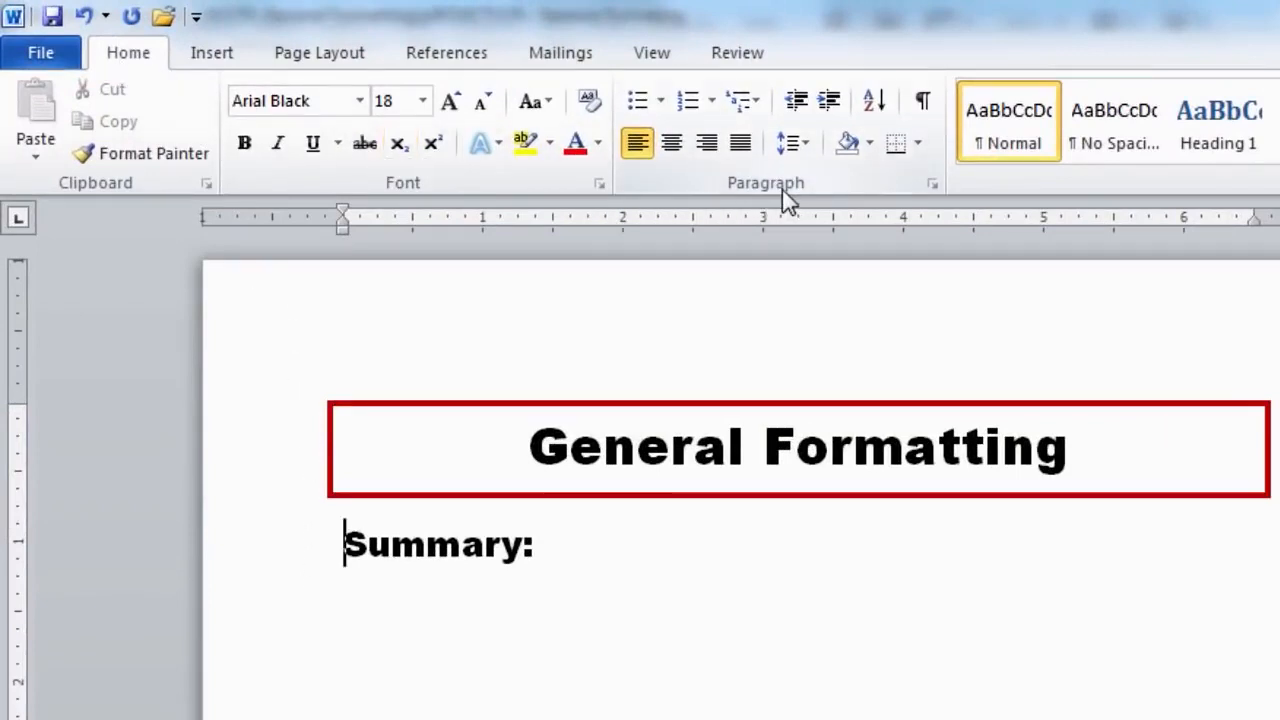
Bullet the Summary: line and bring up the bullet style library.
{"action": "left_click", "coordinate": [646, 104]}
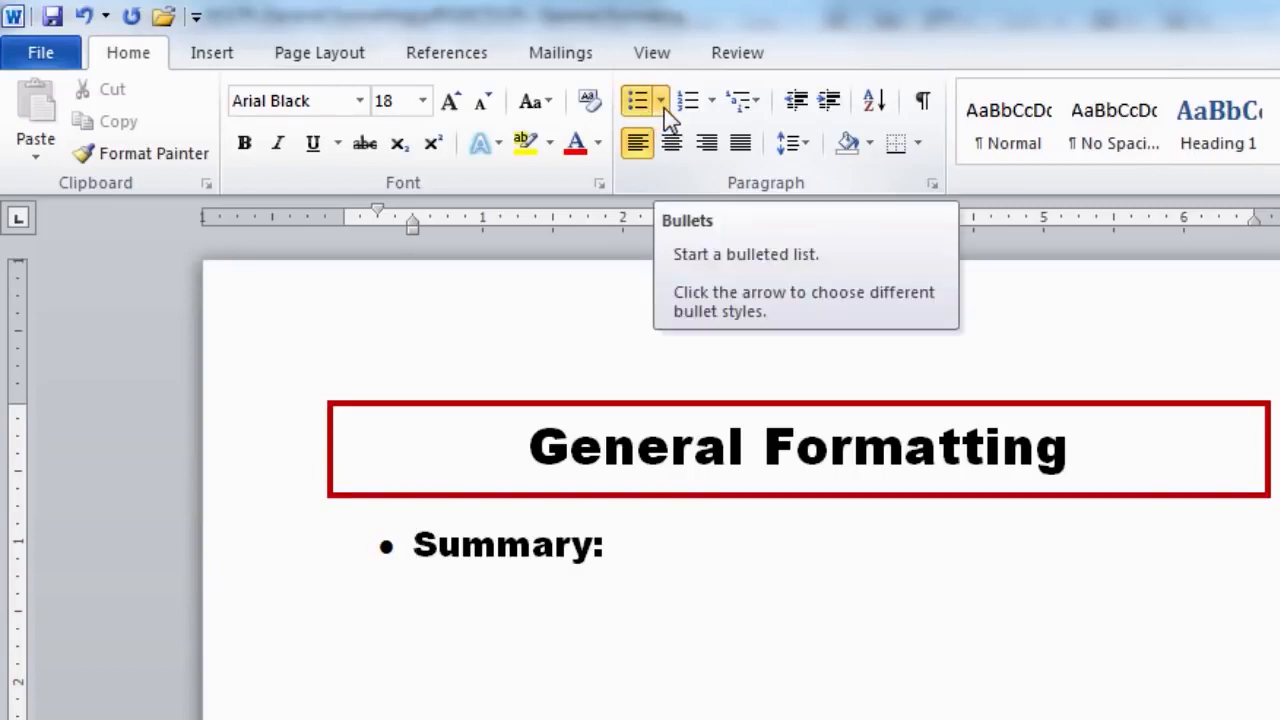
{"action": "left_click", "coordinate": [664, 108]}
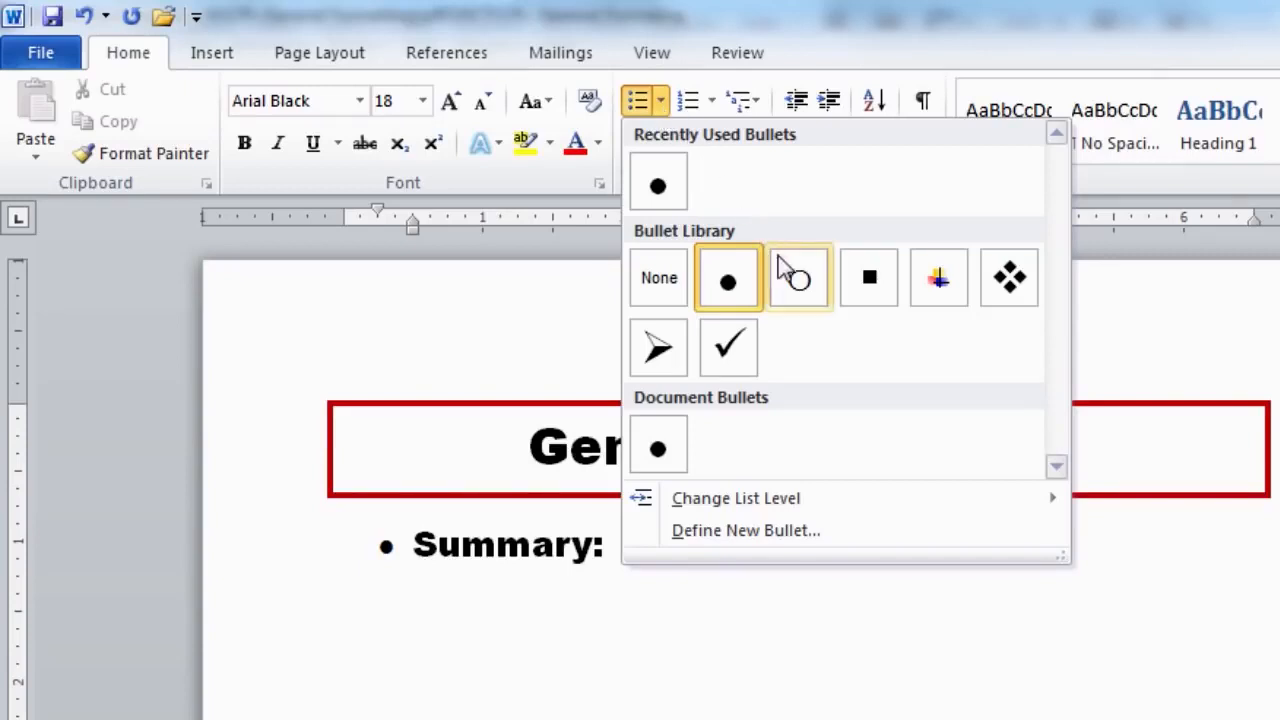
Use the diamond bullet, change the item to 'Summary of CPL:' and add a 'Word Process' bullet.
{"action": "left_click", "coordinate": [1012, 298]}
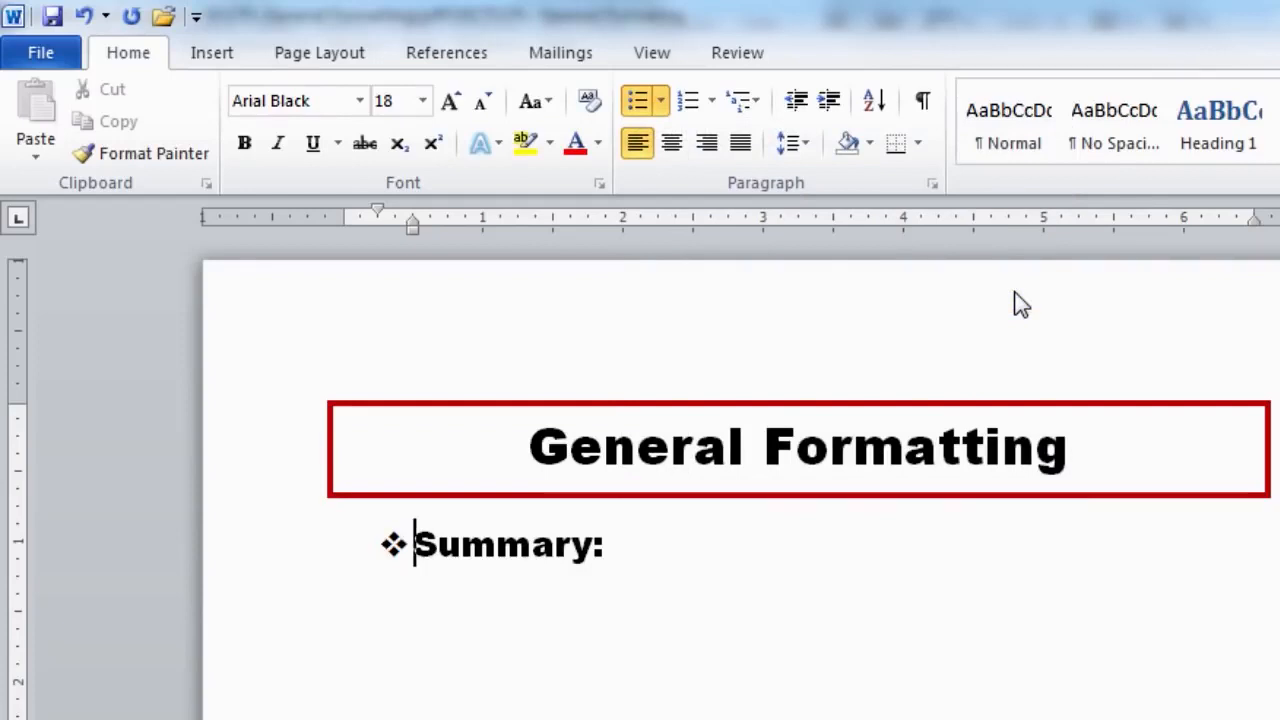
{"action": "type", "text": "of "}
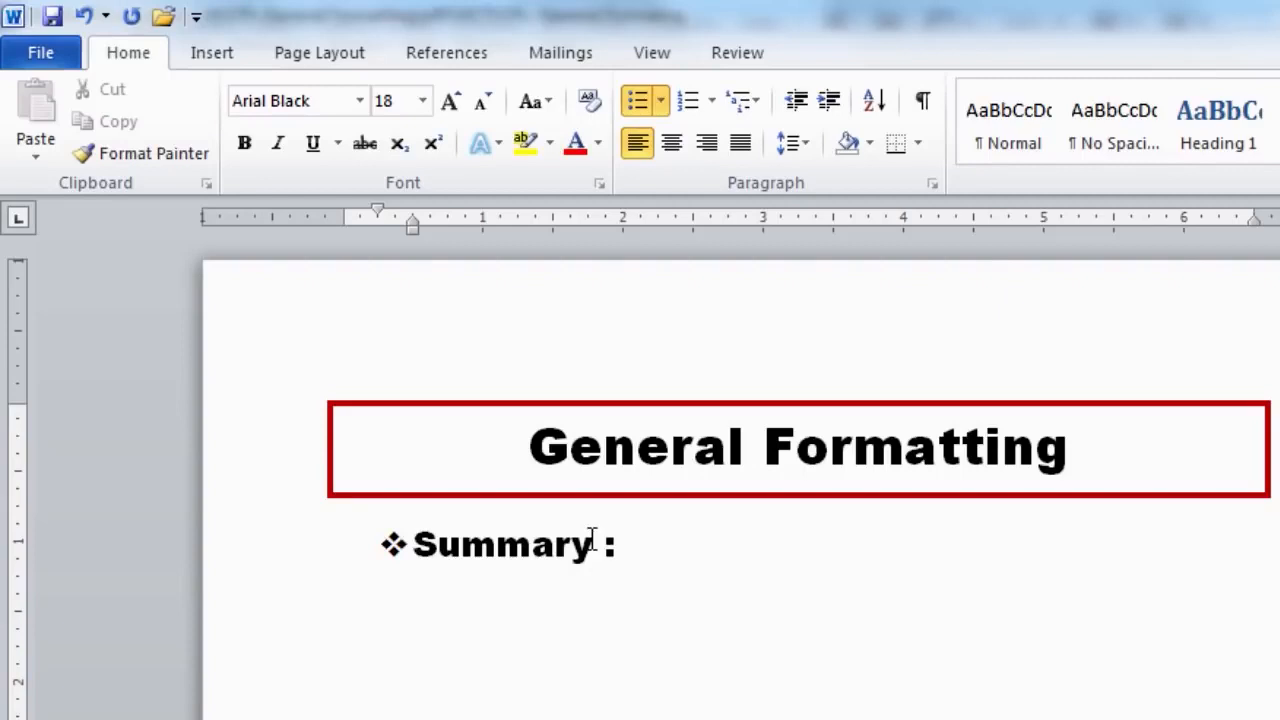
{"action": "type", "text": "CPL"}
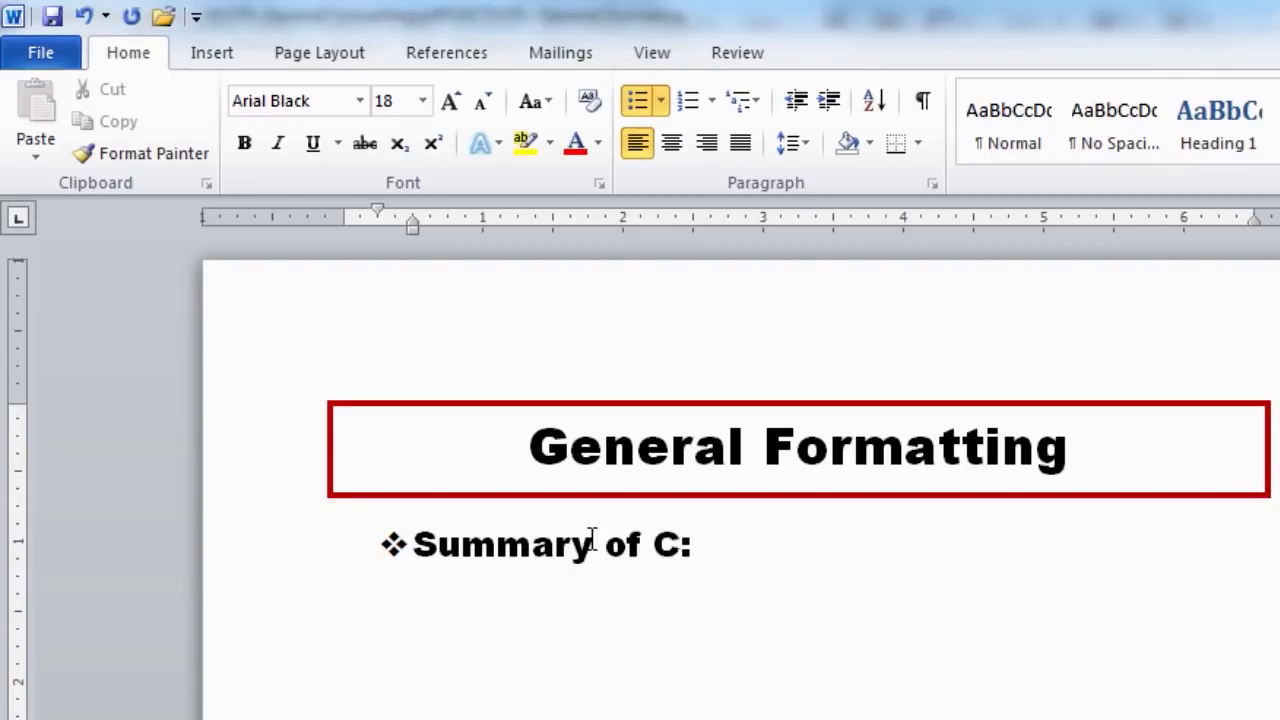
{"action": "key", "text": "Return"}
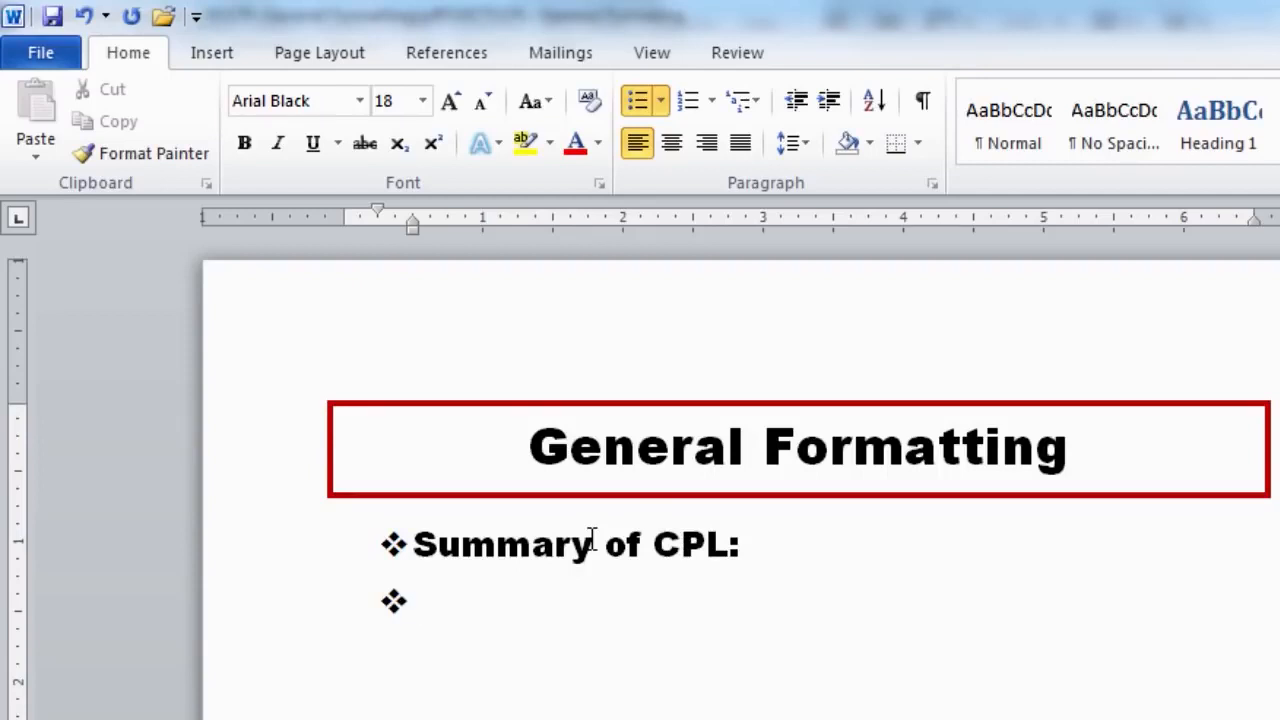
{"action": "type", "text": "Word Proce"}
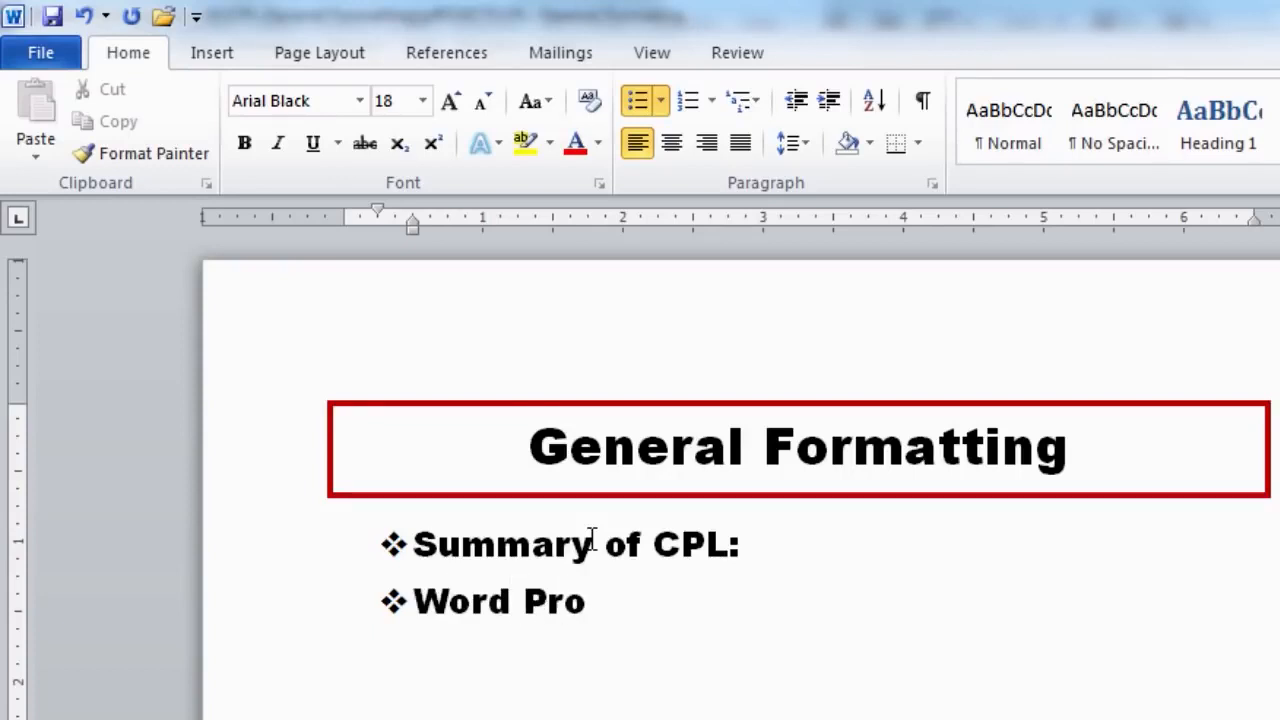
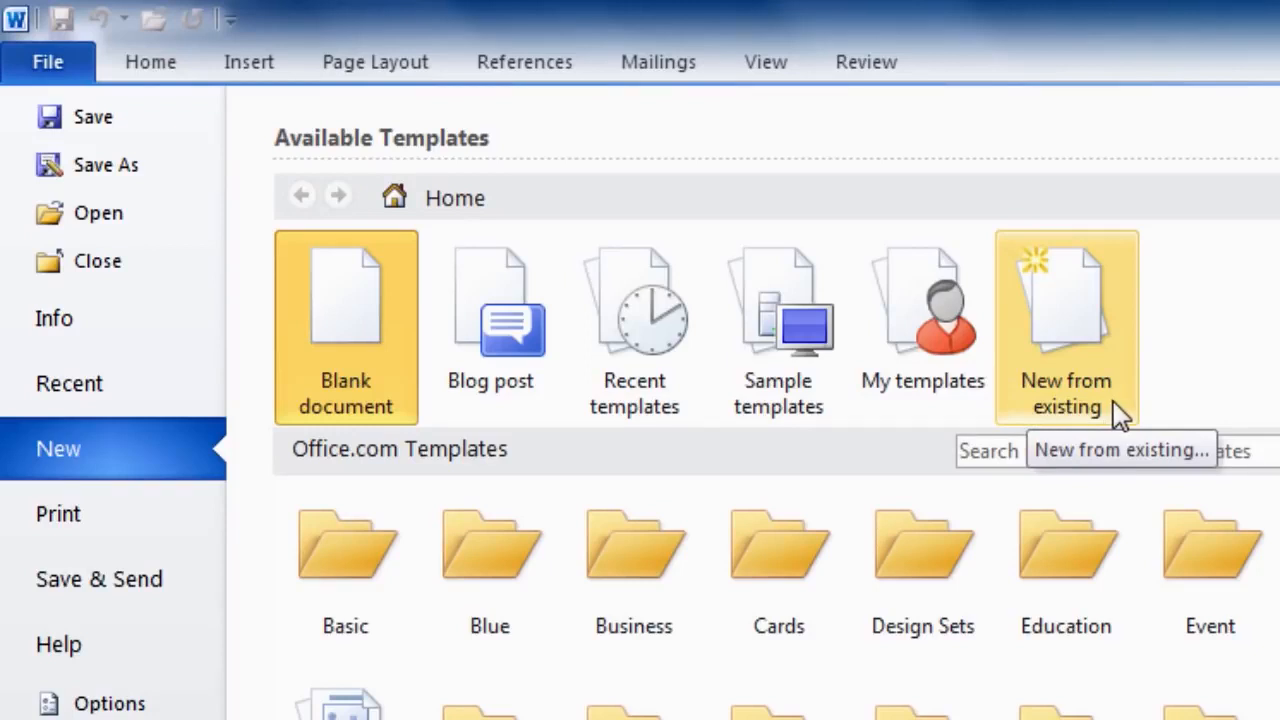
{"action": "left_click", "coordinate": [803, 395]}
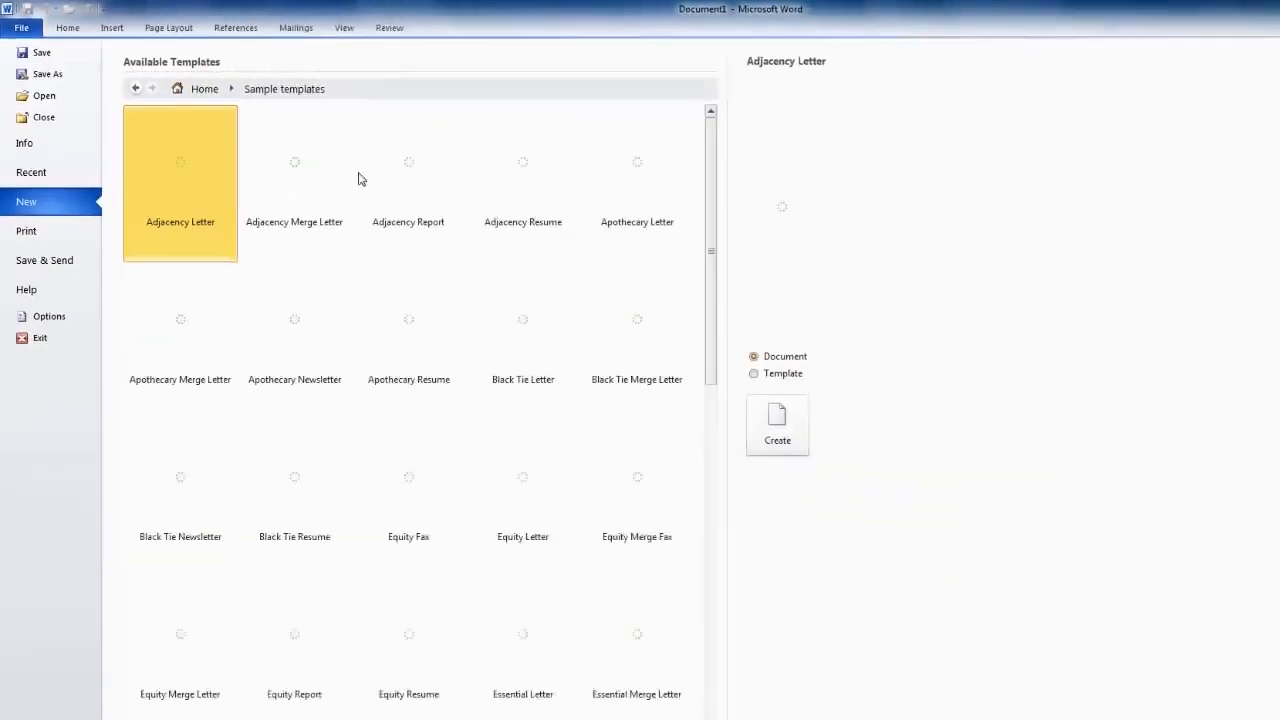
{"action": "left_click_drag", "start_coordinate": [613, 281], "coordinate": [612, 350]}
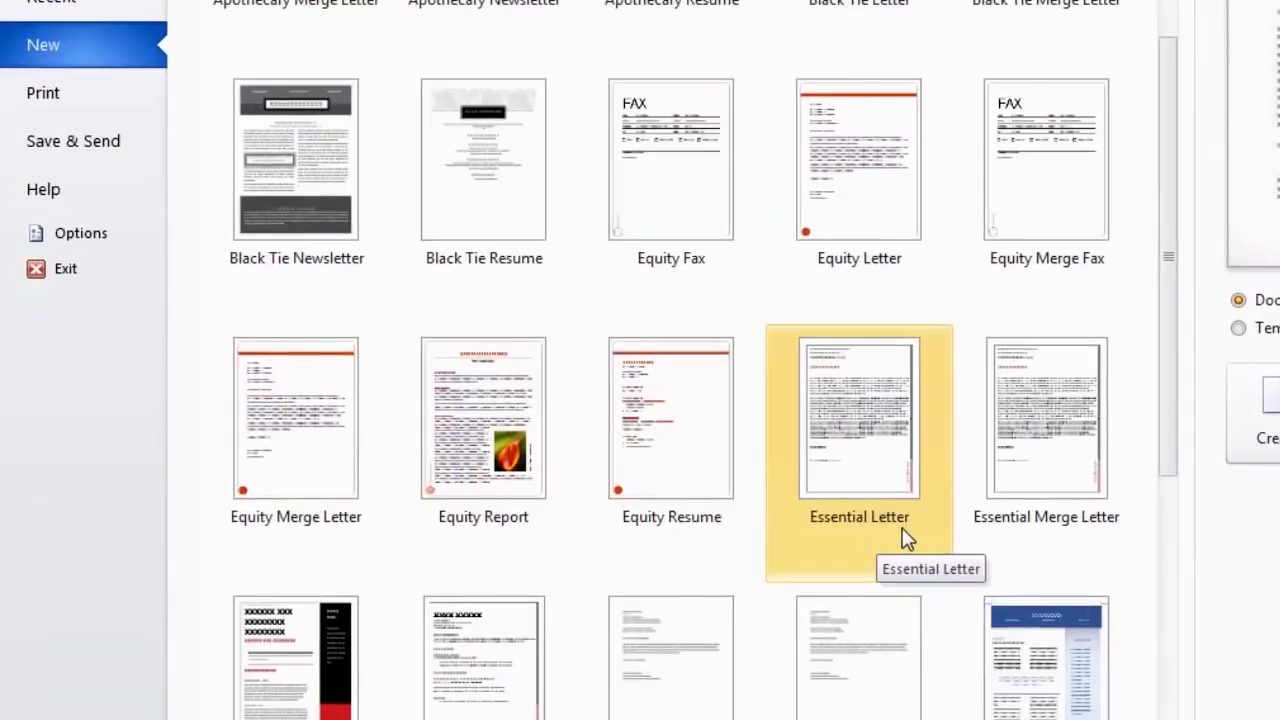
{"action": "scroll", "coordinate": [693, 645], "scroll_direction": "down", "scroll_amount": 3}
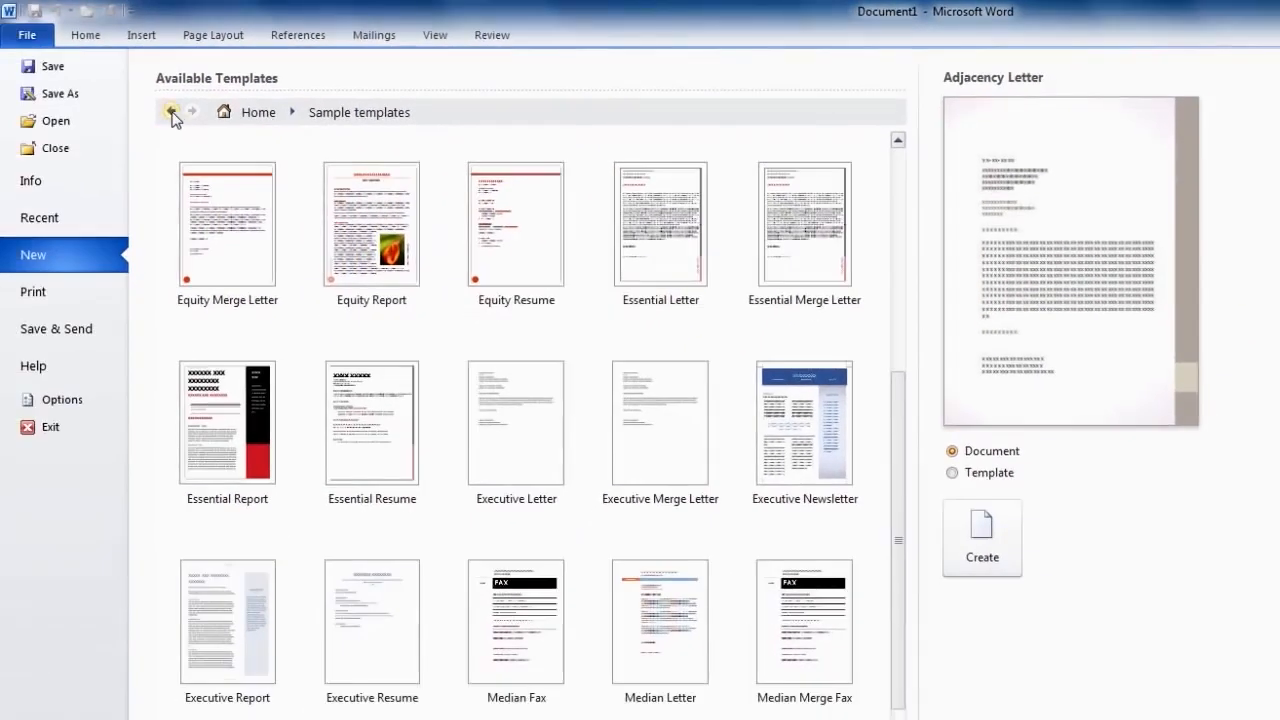
{"action": "left_click", "coordinate": [172, 112]}
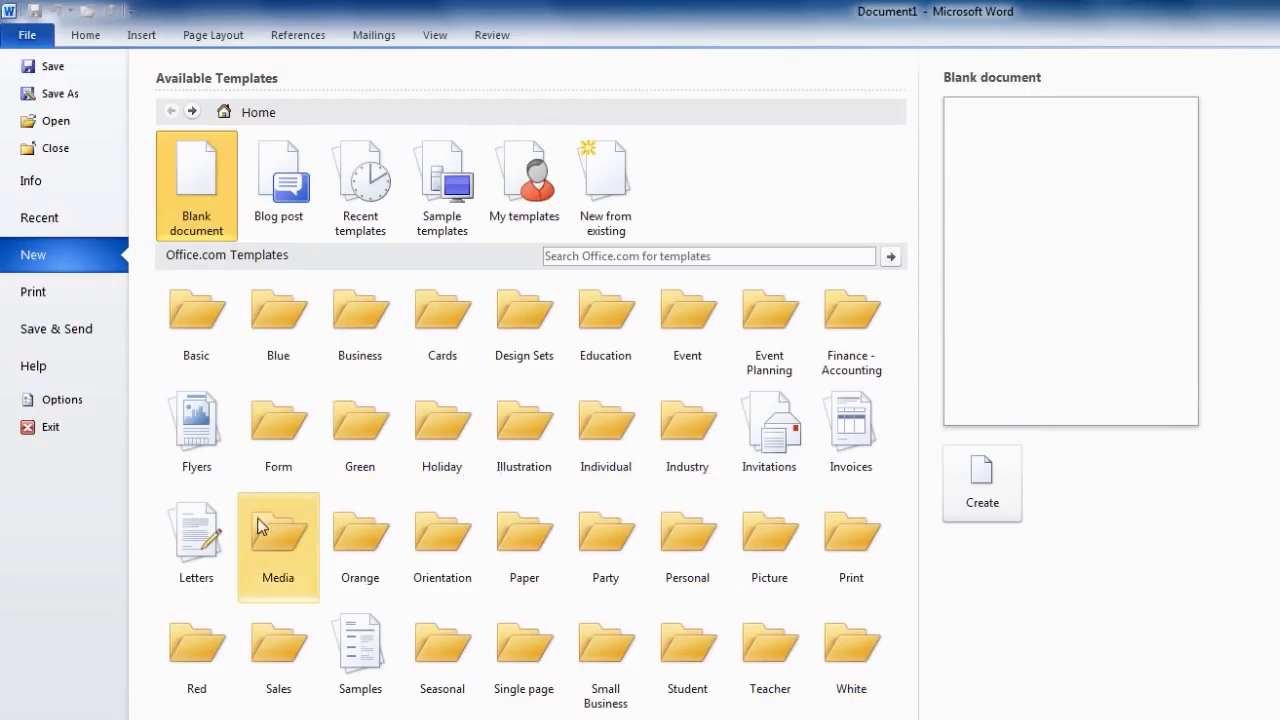
{"action": "left_click", "coordinate": [205, 580]}
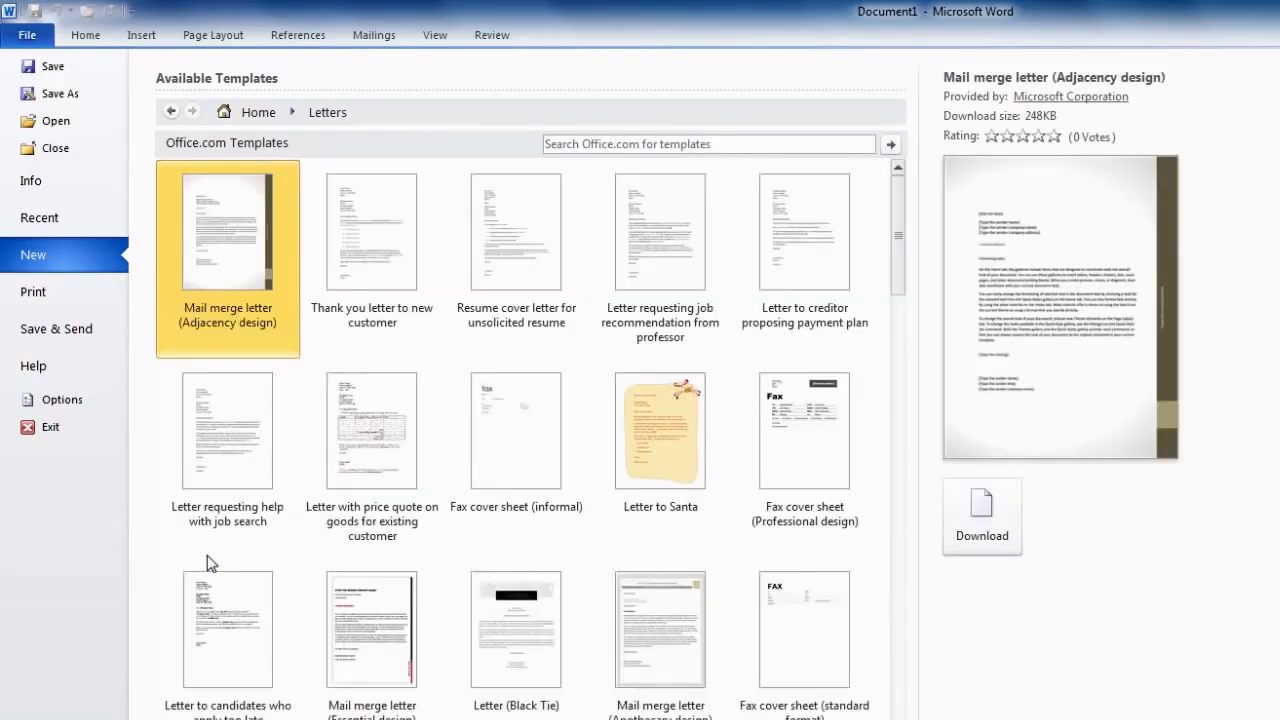
{"action": "left_click_drag", "start_coordinate": [955, 303], "coordinate": [956, 417]}
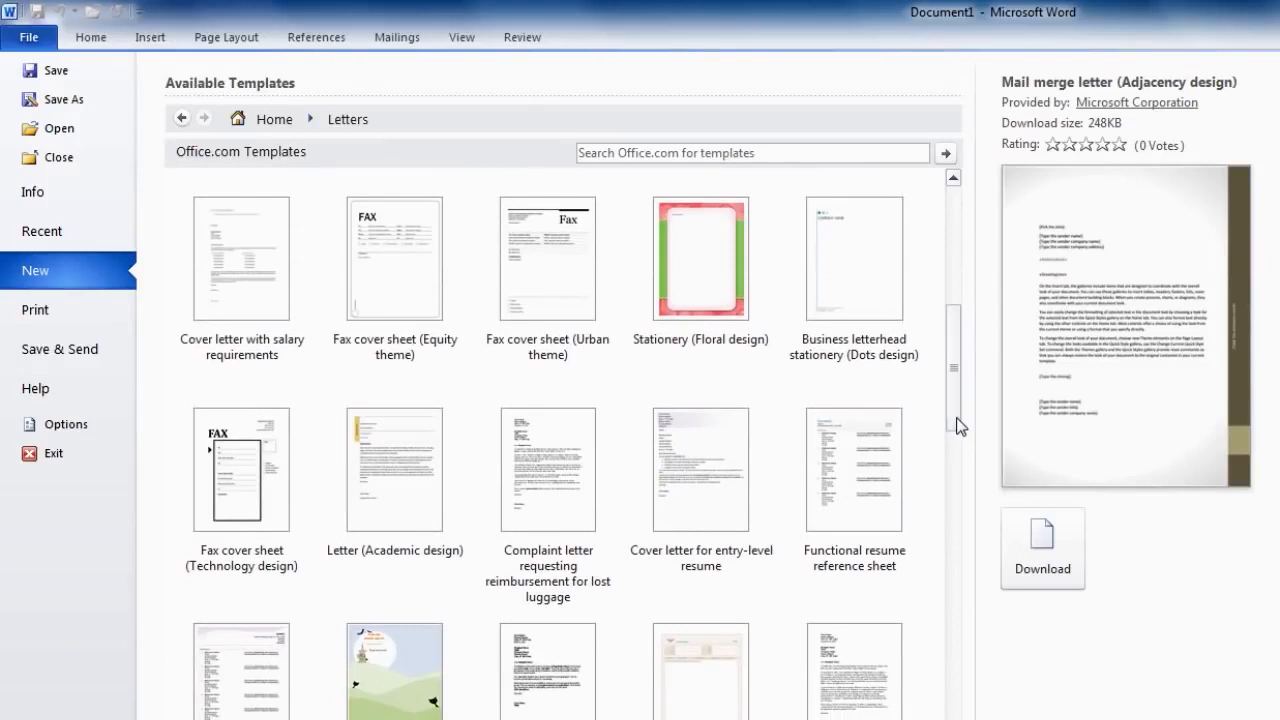
{"action": "left_click", "coordinate": [410, 493]}
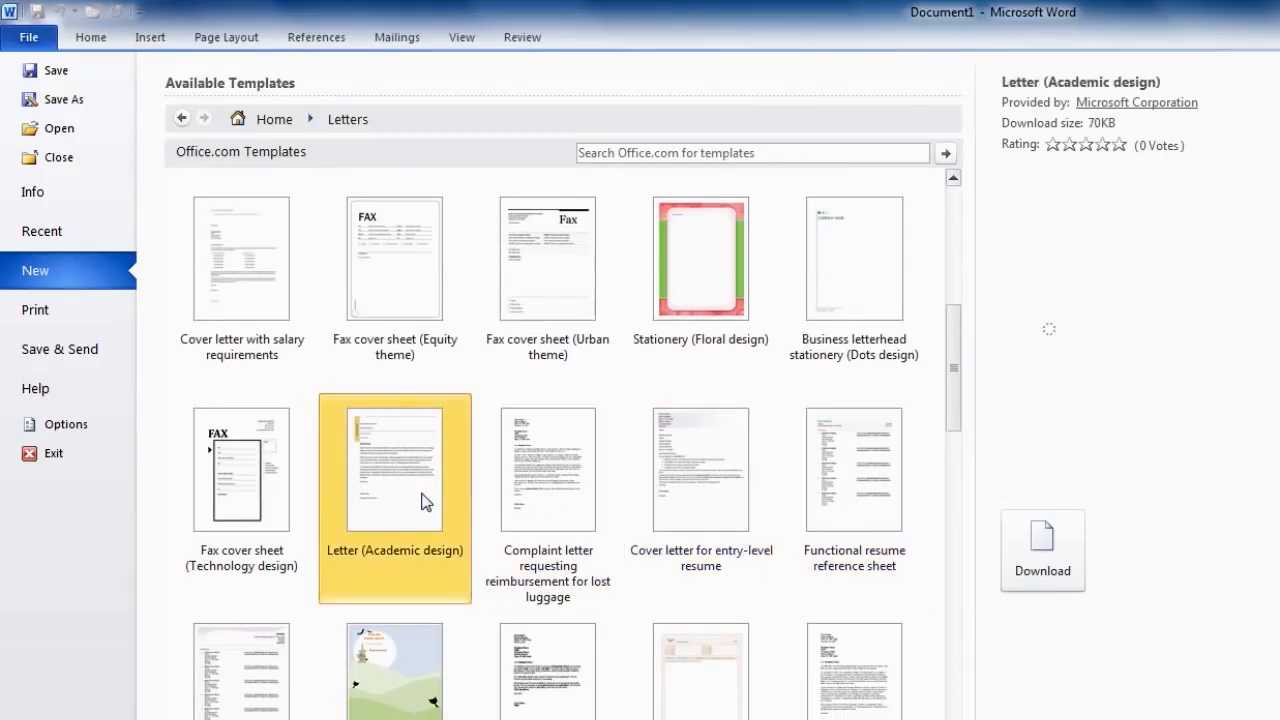
{"action": "scroll", "coordinate": [418, 645], "scroll_direction": "down", "scroll_amount": 5}
{"action": "left_click", "coordinate": [414, 643]}
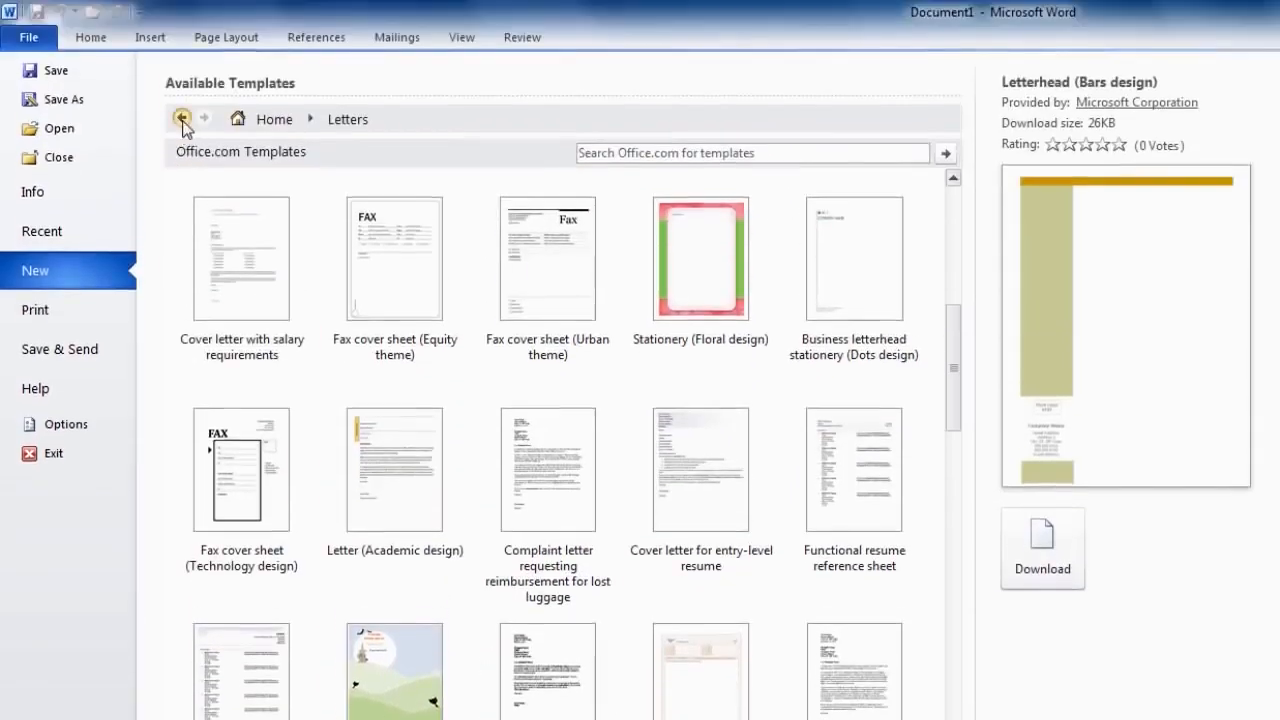
{"action": "left_click", "coordinate": [181, 118]}
{"action": "left_click", "coordinate": [470, 345]}
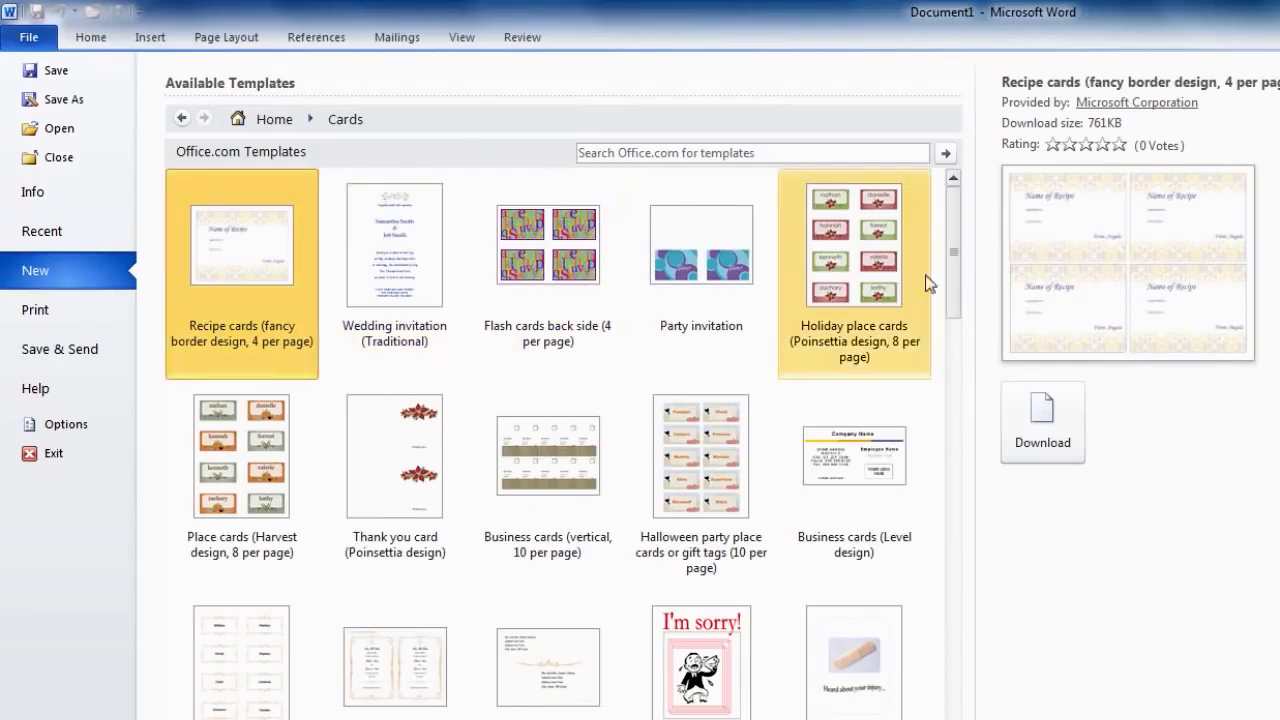
{"action": "left_click_drag", "start_coordinate": [957, 279], "coordinate": [955, 297]}
{"action": "left_click", "coordinate": [829, 656]}
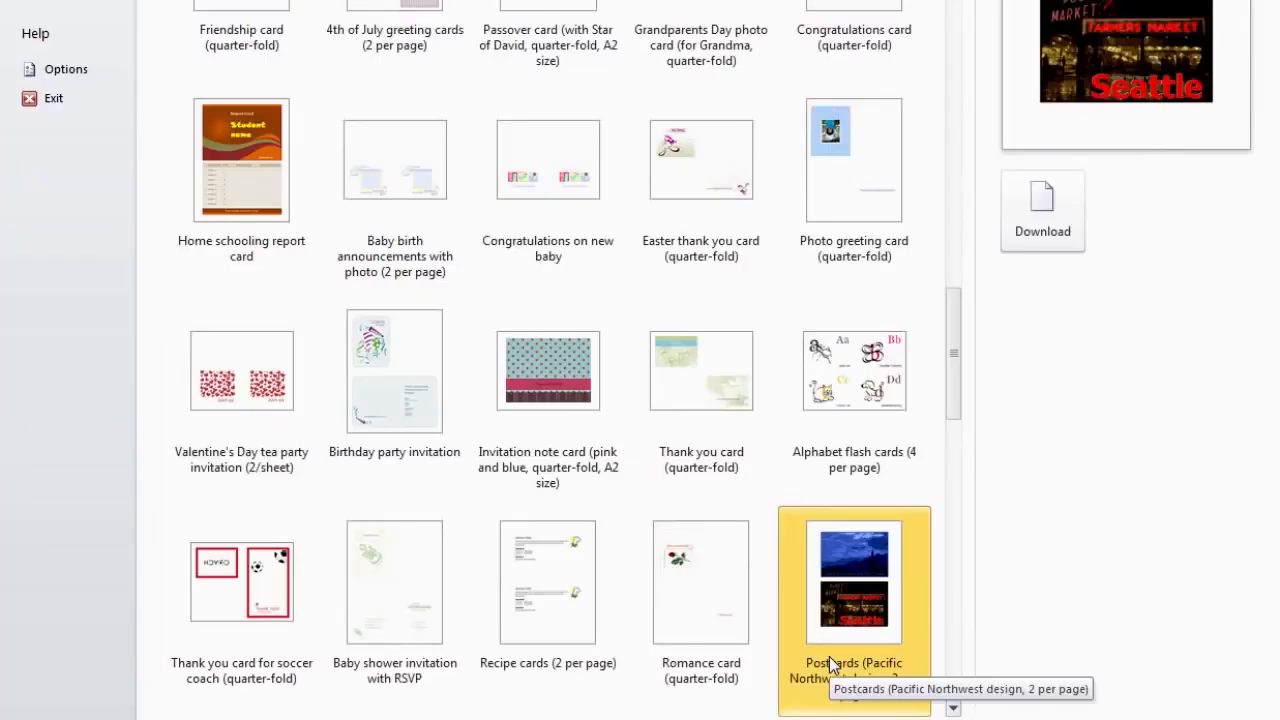
{"action": "left_click", "coordinate": [560, 690]}
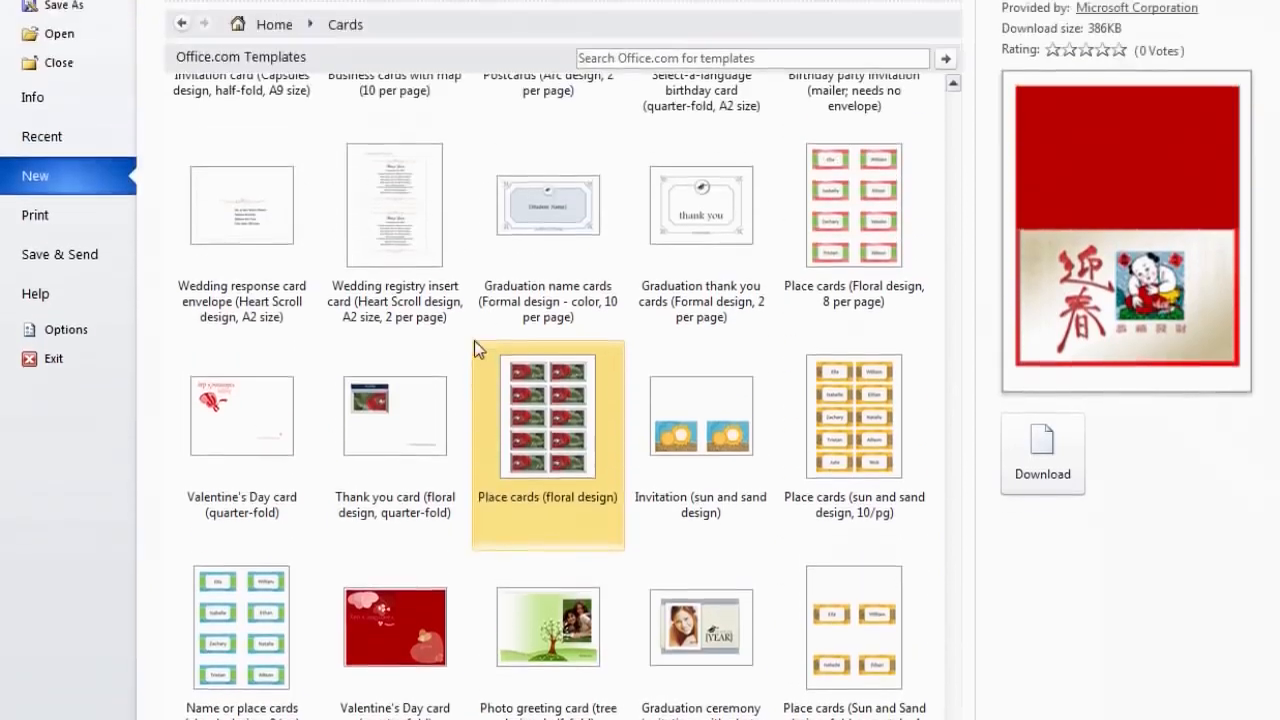
{"action": "left_click", "coordinate": [186, 118]}
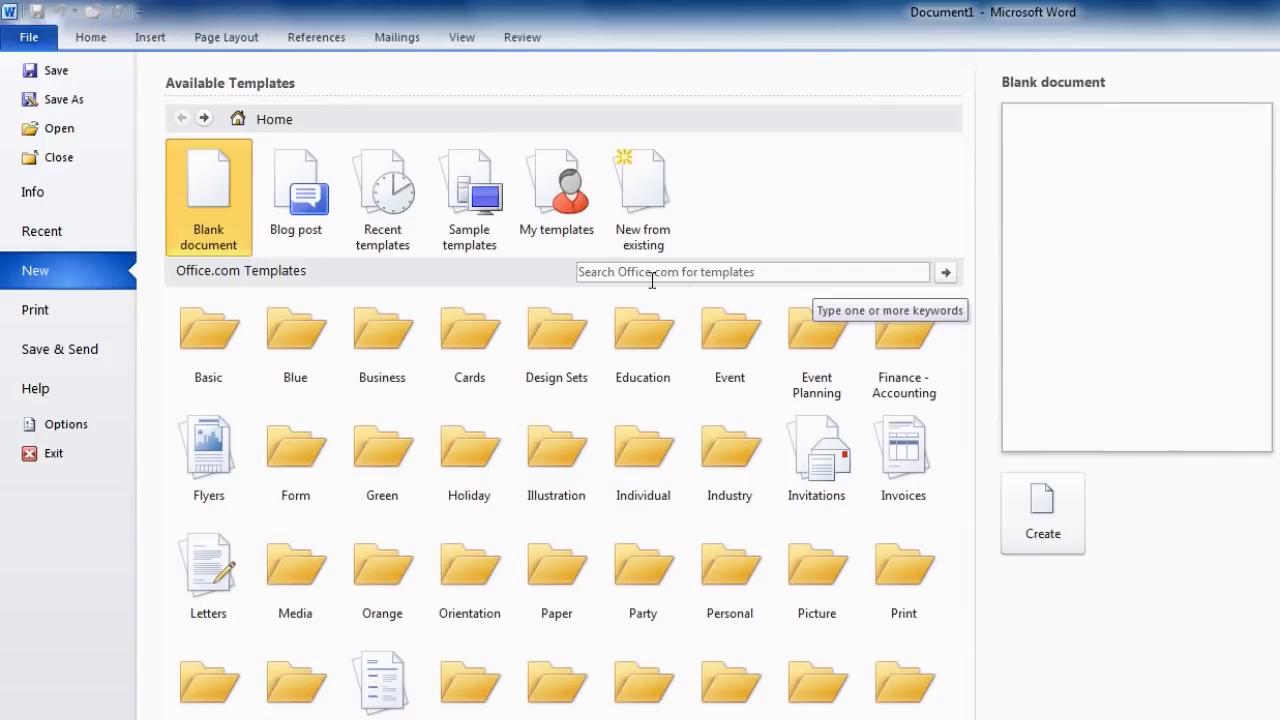
Search Office.com templates for 'memo' and download the Memo (Professional design) template.
{"action": "left_click", "coordinate": [603, 271]}
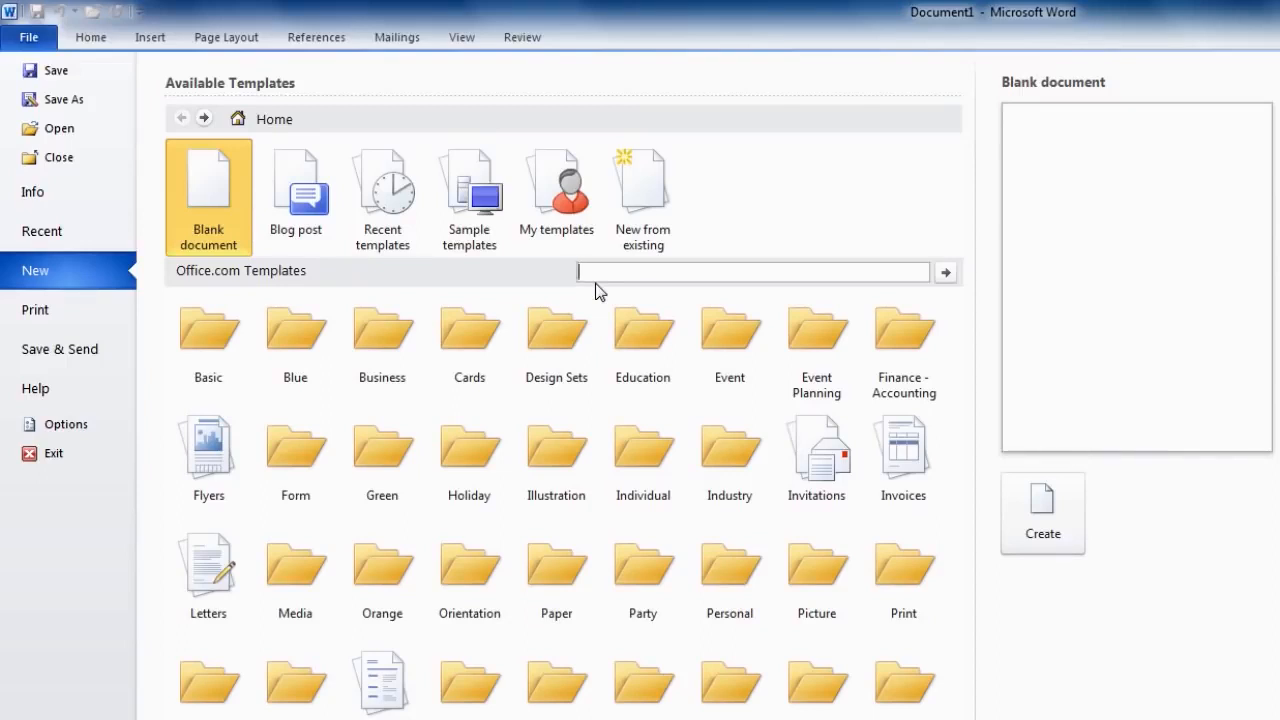
{"action": "type", "text": "memo"}
{"action": "left_click", "coordinate": [944, 278]}
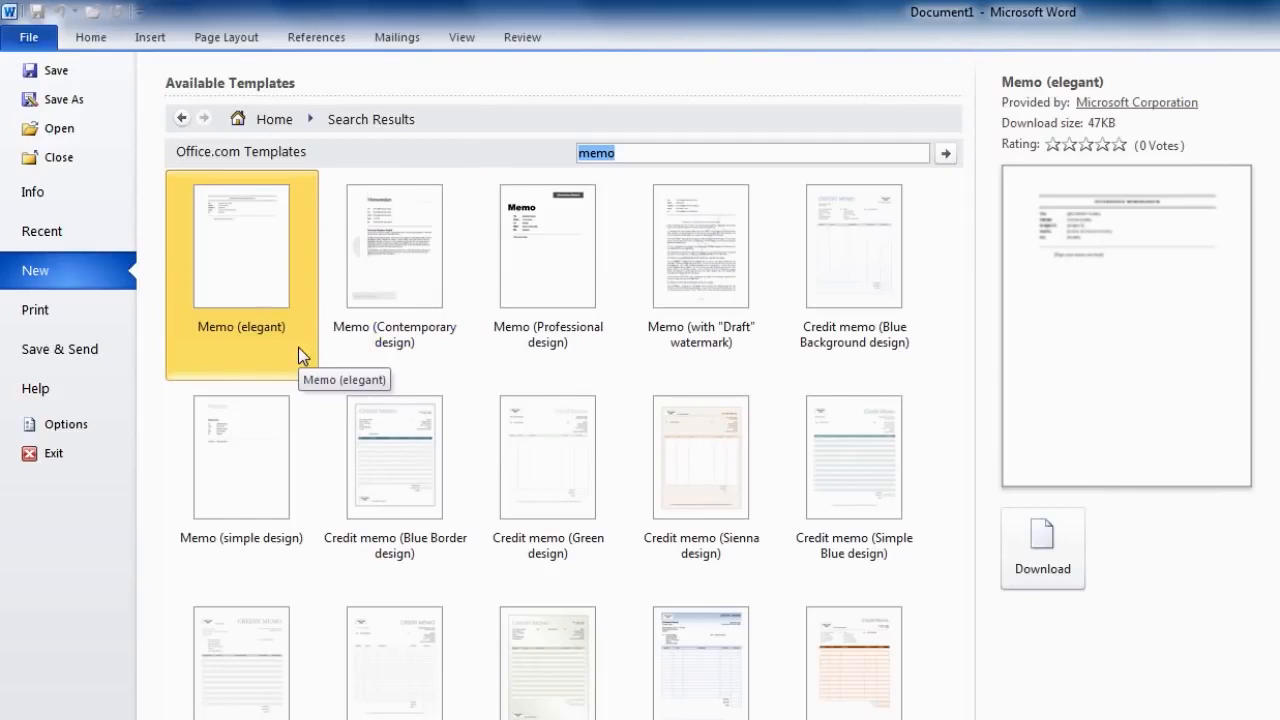
{"action": "left_click", "coordinate": [409, 347]}
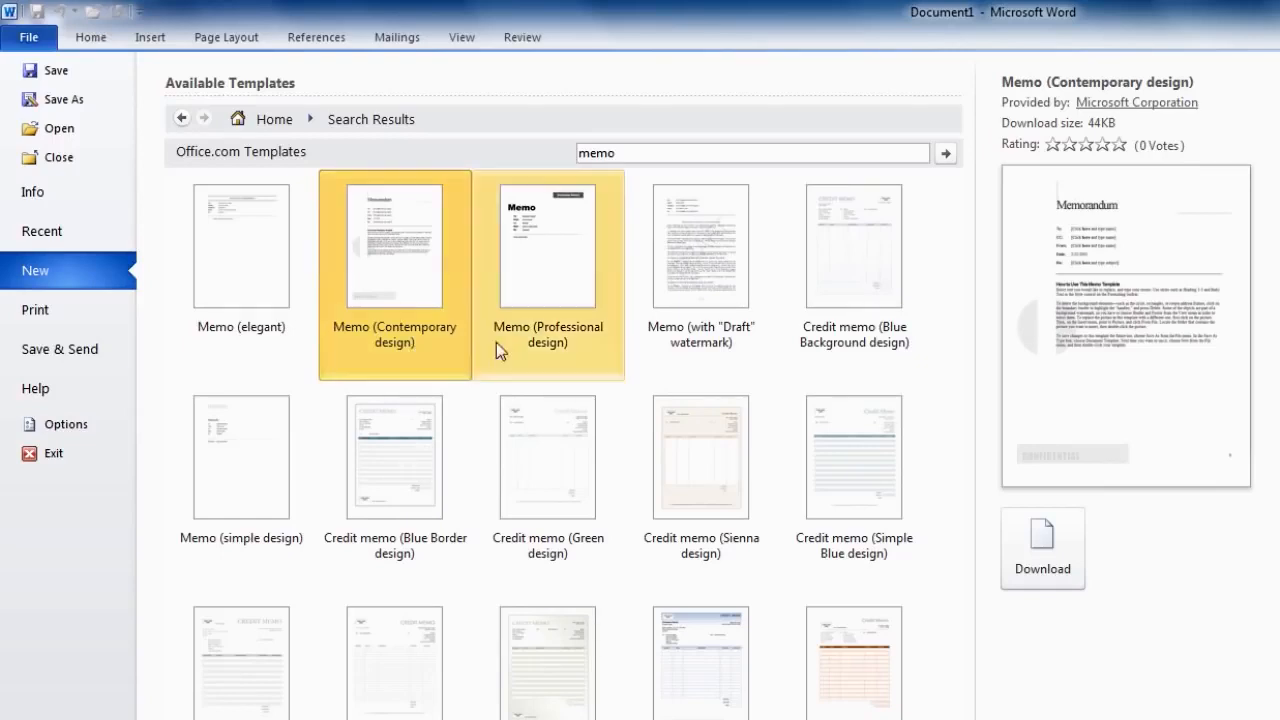
{"action": "double_click", "coordinate": [554, 342]}
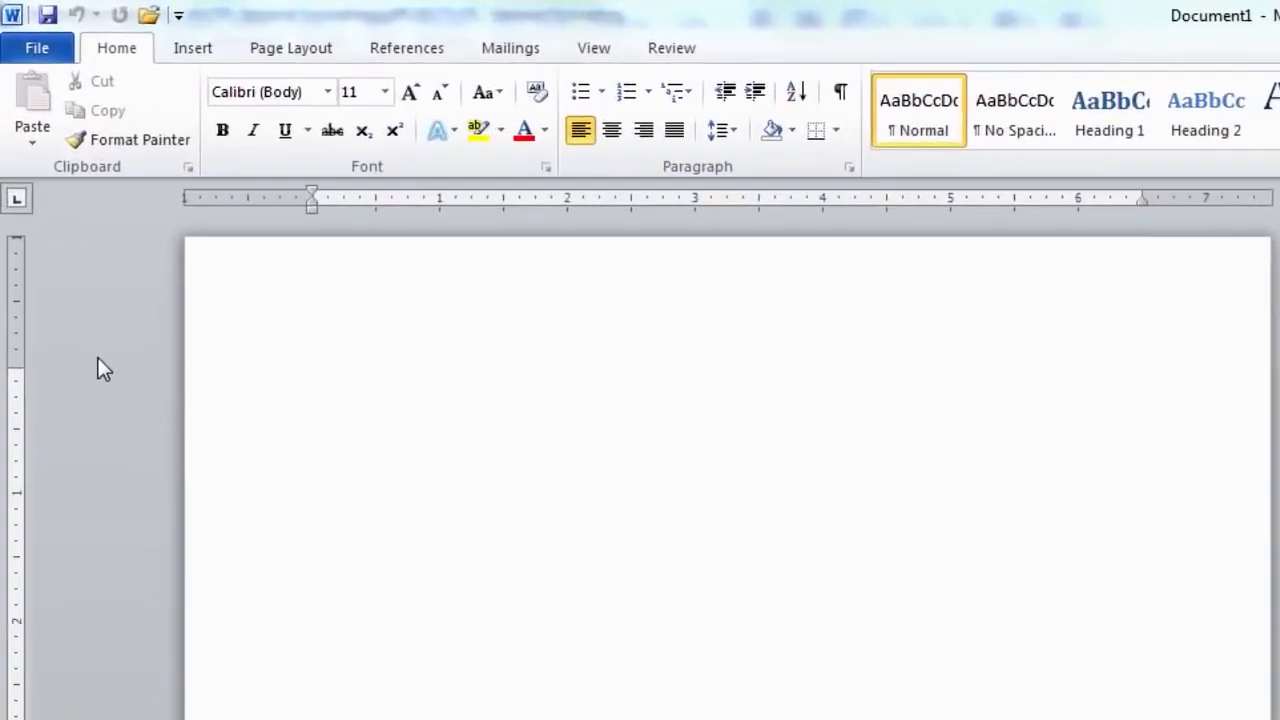
Go to File > New to show the available templates for a new document.
{"action": "left_click", "coordinate": [51, 57]}
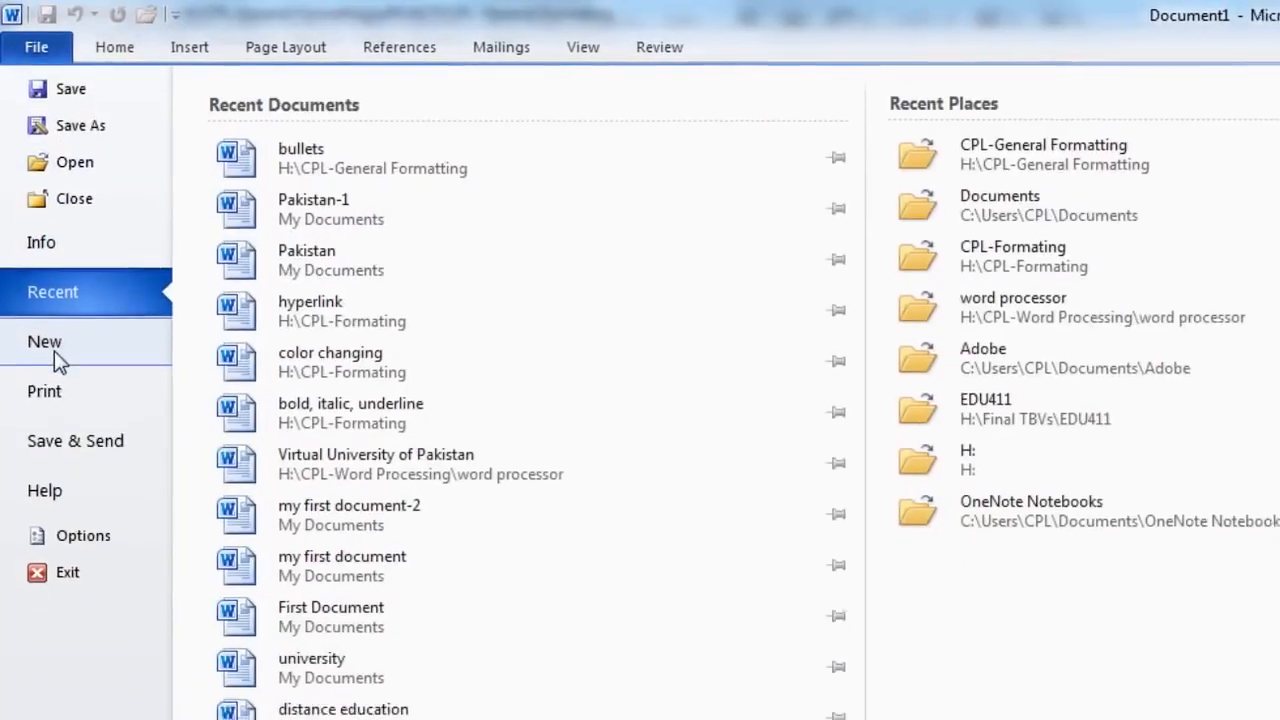
{"action": "left_click", "coordinate": [52, 350]}
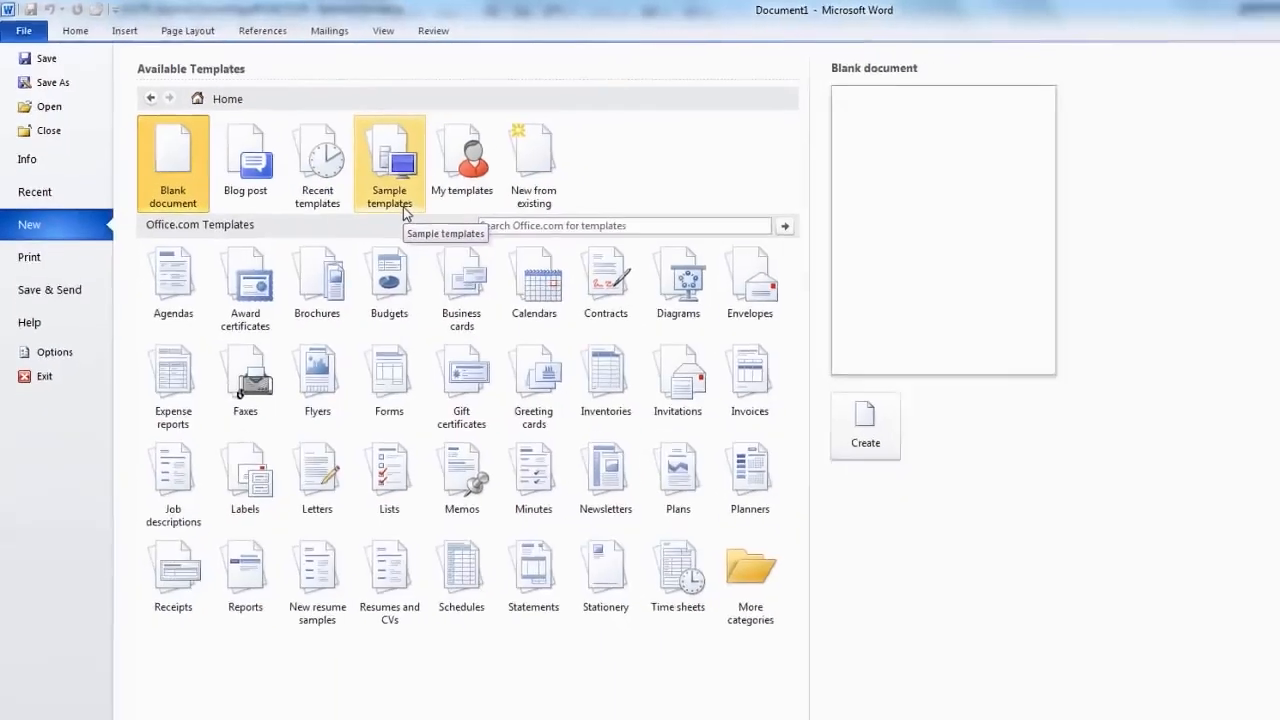
Create a new Template, not a document, from the Executive Letter sample template.
{"action": "left_click", "coordinate": [456, 240]}
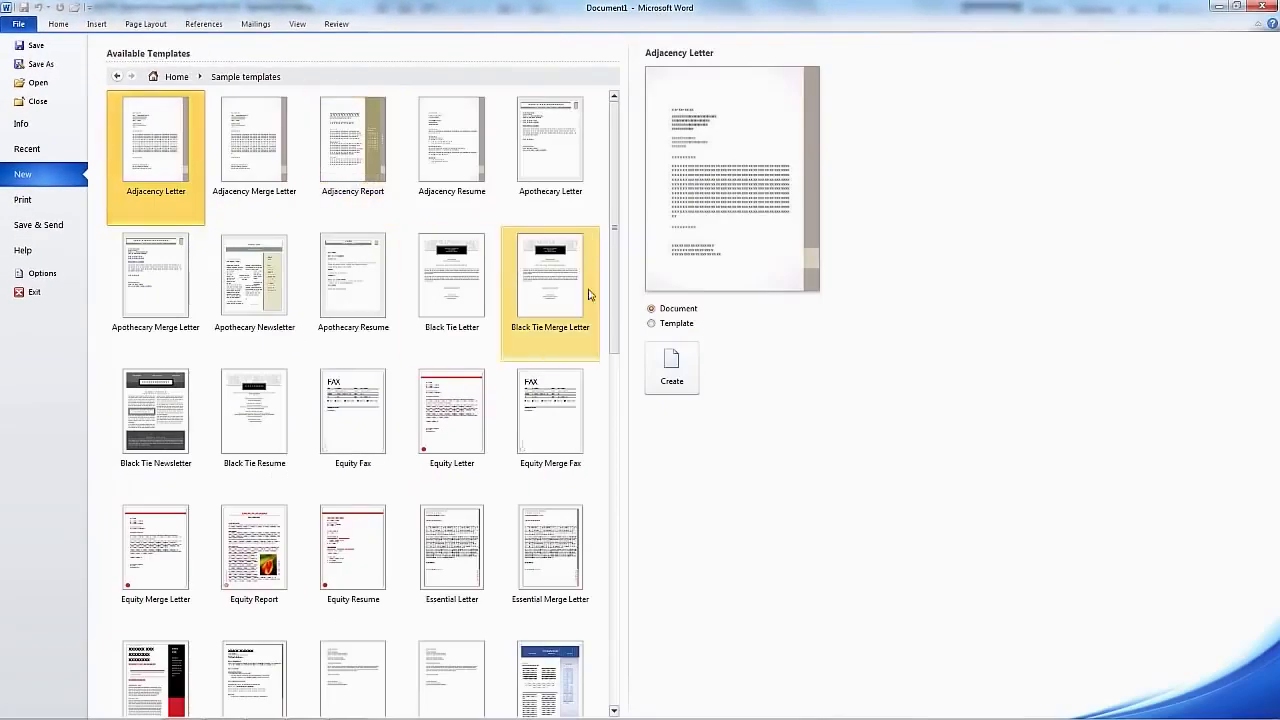
{"action": "scroll", "coordinate": [614, 315], "scroll_direction": "down", "scroll_amount": 3}
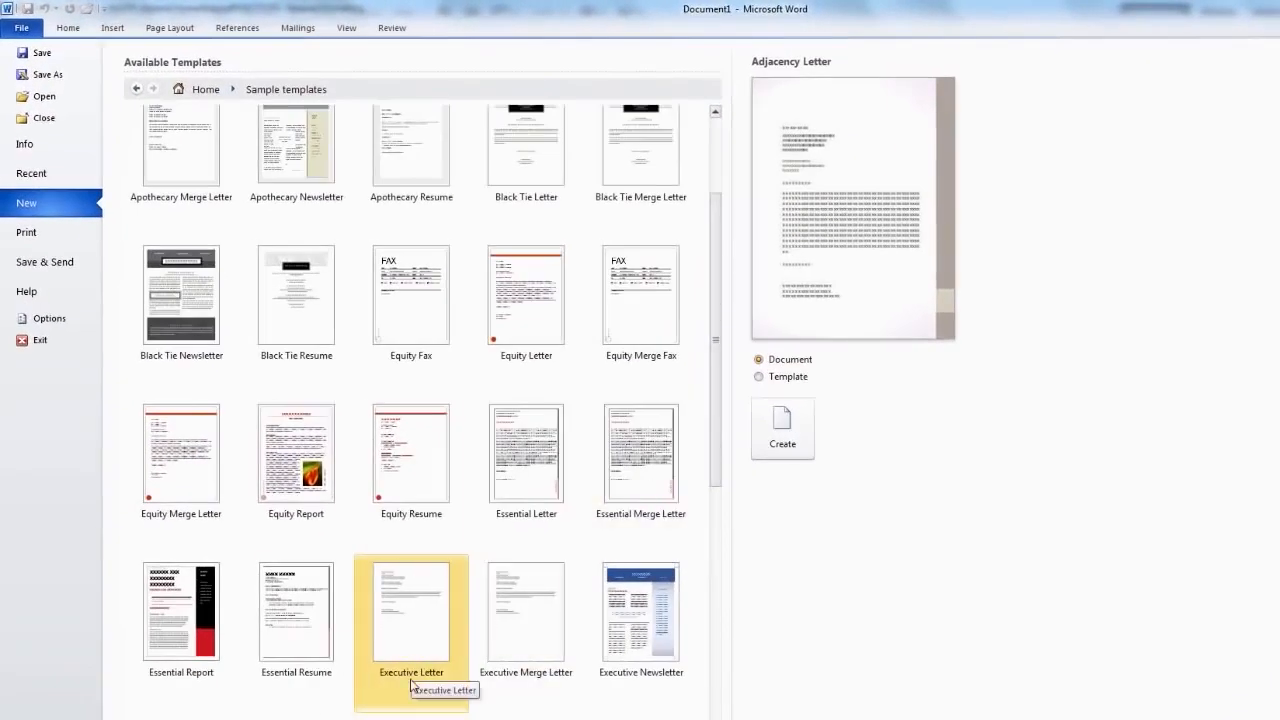
{"action": "left_click", "coordinate": [411, 684]}
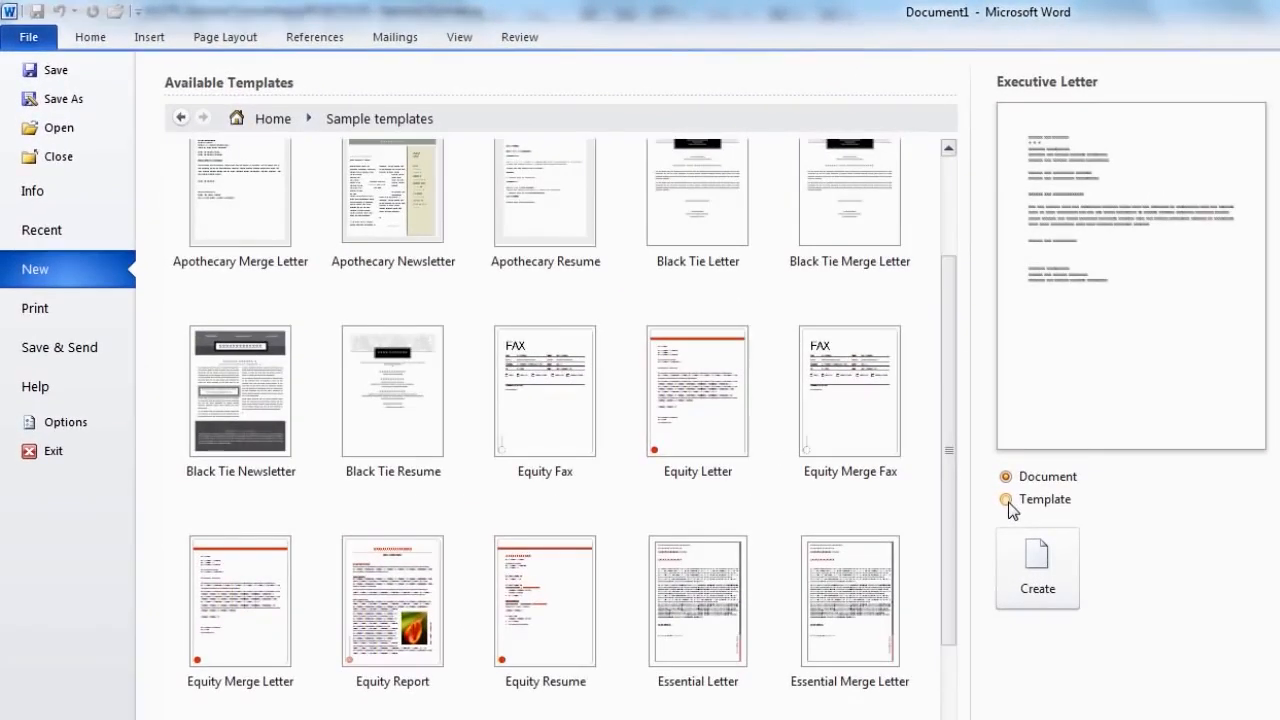
{"action": "left_click", "coordinate": [1006, 500]}
{"action": "left_click", "coordinate": [1036, 603]}
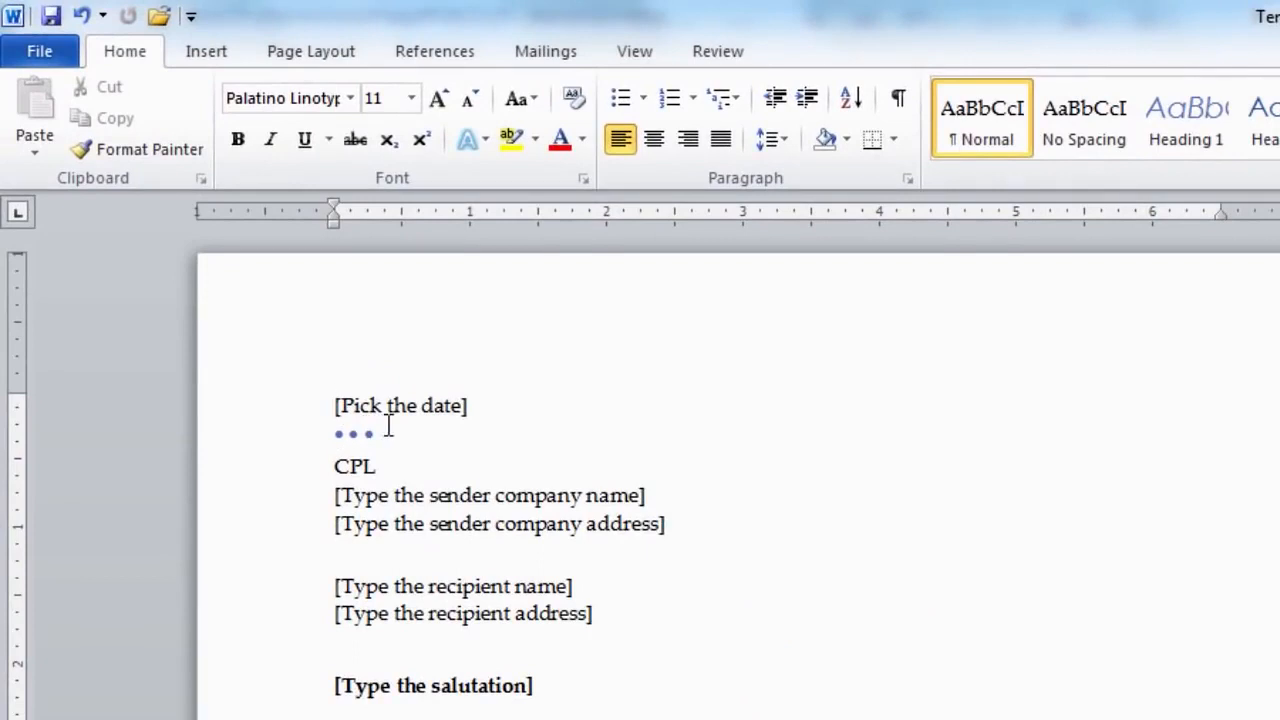
Set the letter date to 14 January 2015 with the date picker.
{"action": "left_click", "coordinate": [376, 404]}
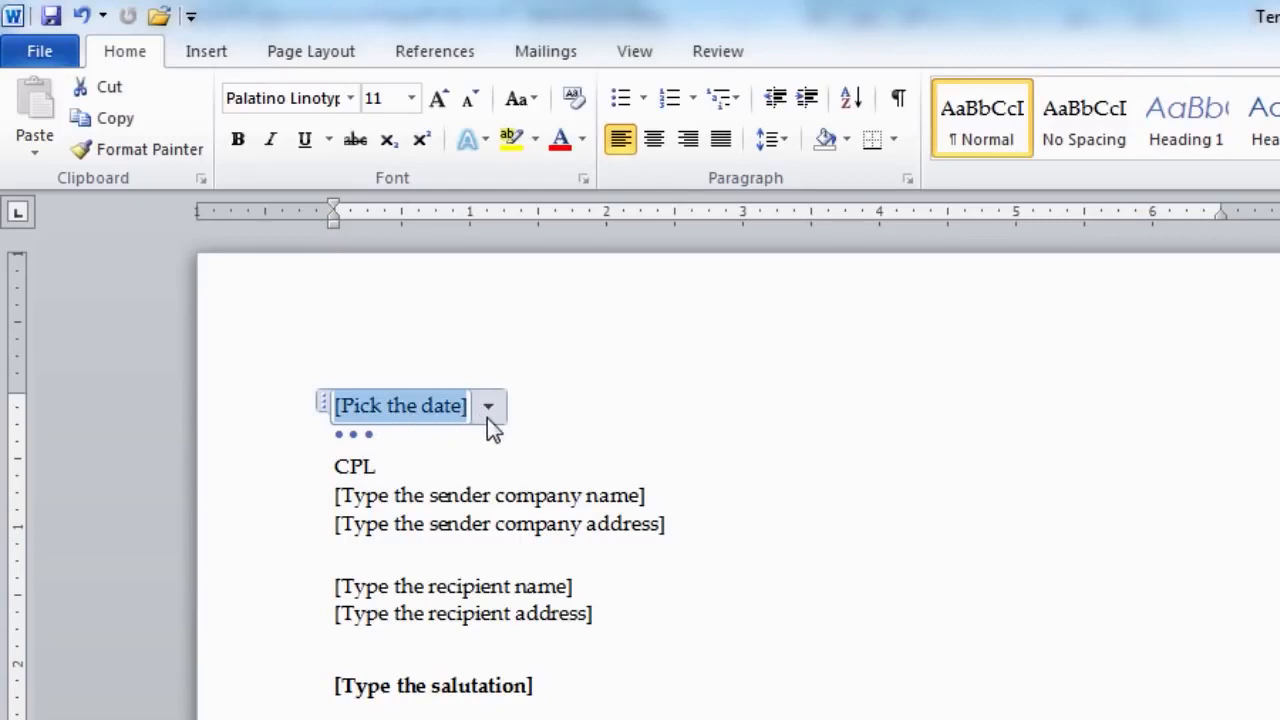
{"action": "left_click", "coordinate": [488, 407]}
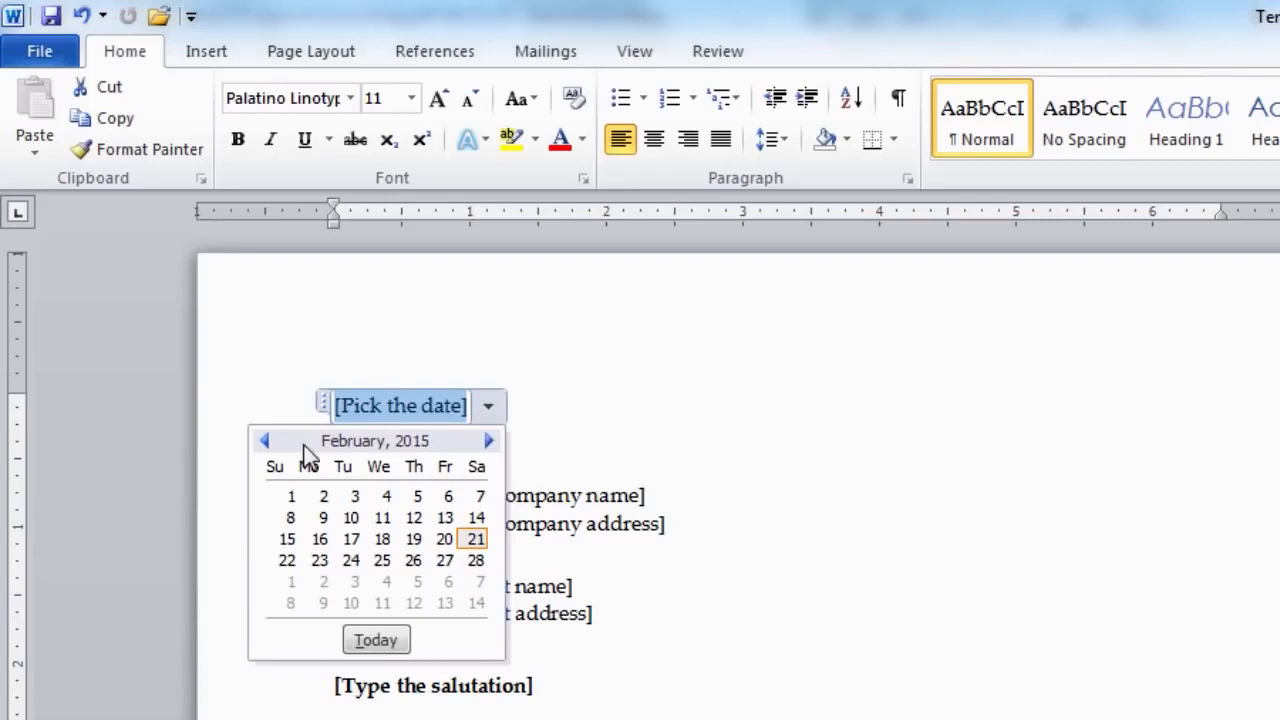
{"action": "left_click", "coordinate": [262, 444]}
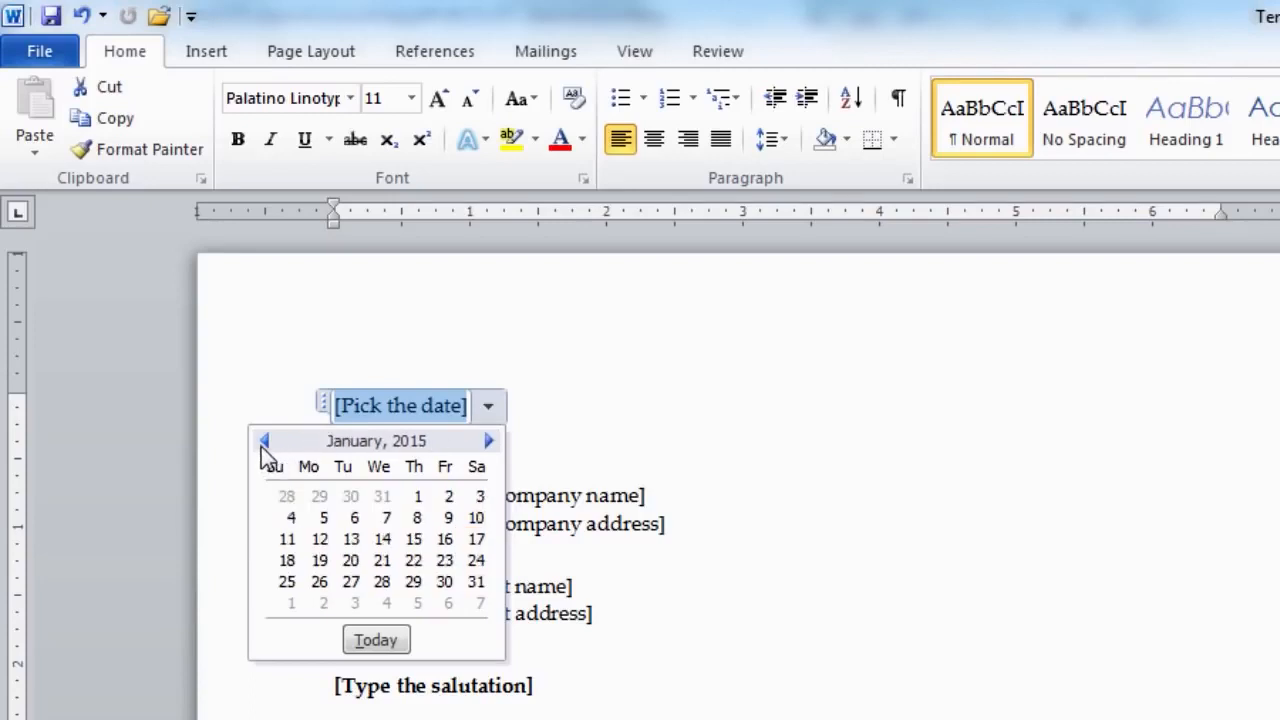
{"action": "left_click", "coordinate": [384, 540]}
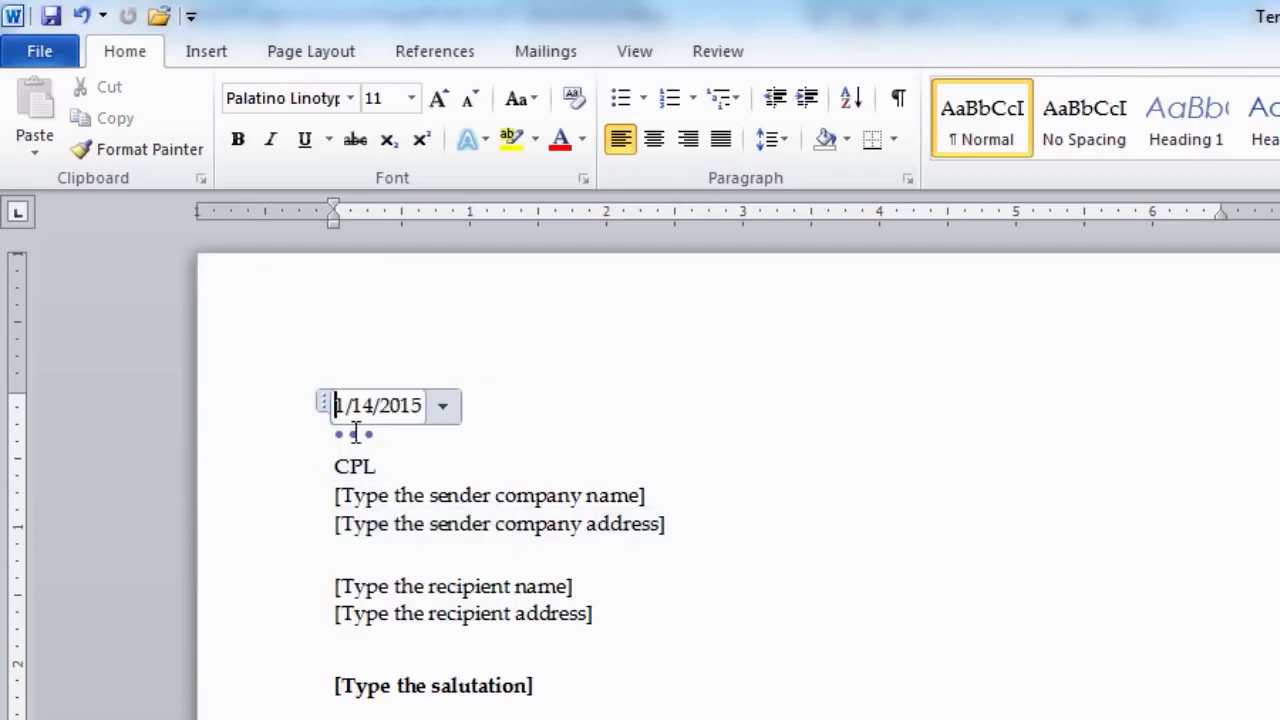
Fill in the sender's name and two-line postal address ending in Lahore.
{"action": "left_click", "coordinate": [428, 498]}
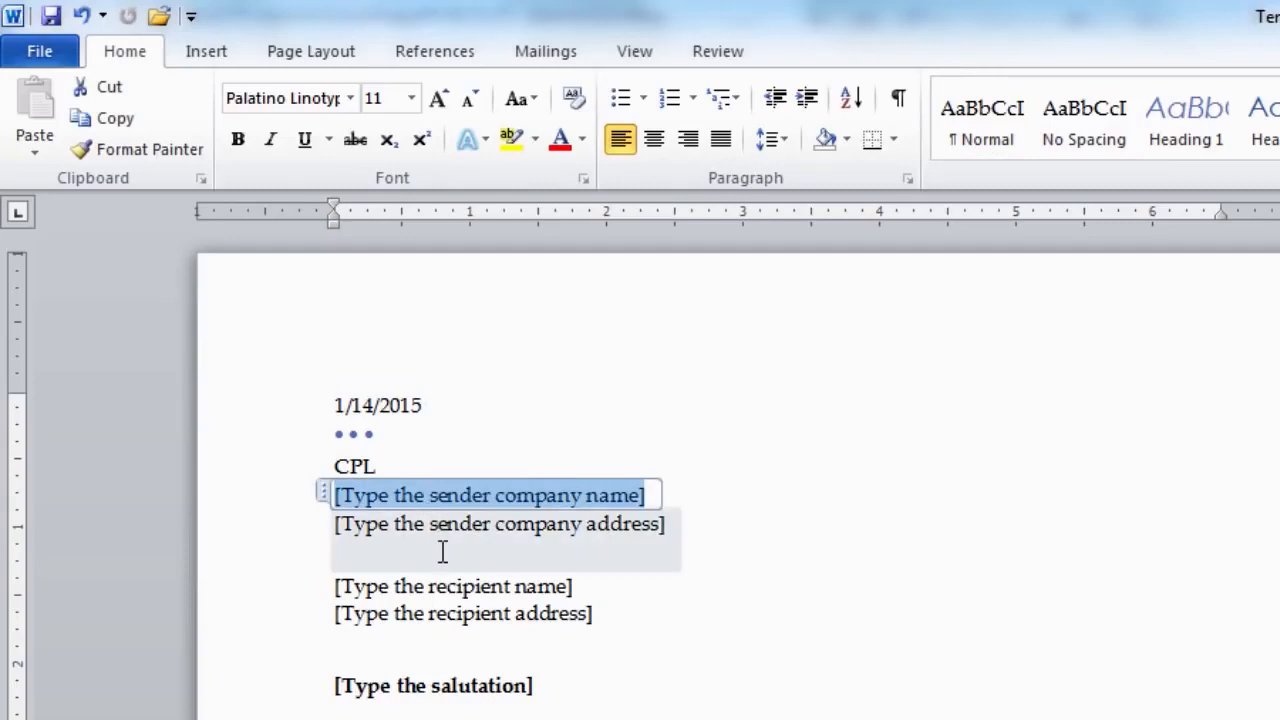
{"action": "left_click", "coordinate": [338, 522]}
{"action": "type", "text": "Virtual University "}
{"action": "type", "text": "M.A Jinnah Campus, Defence Road"}
{"action": "type", "text": ", Off Raiwind Road,"}
{"action": "key", "text": "Return"}
{"action": "type", "text": "Lahore."}
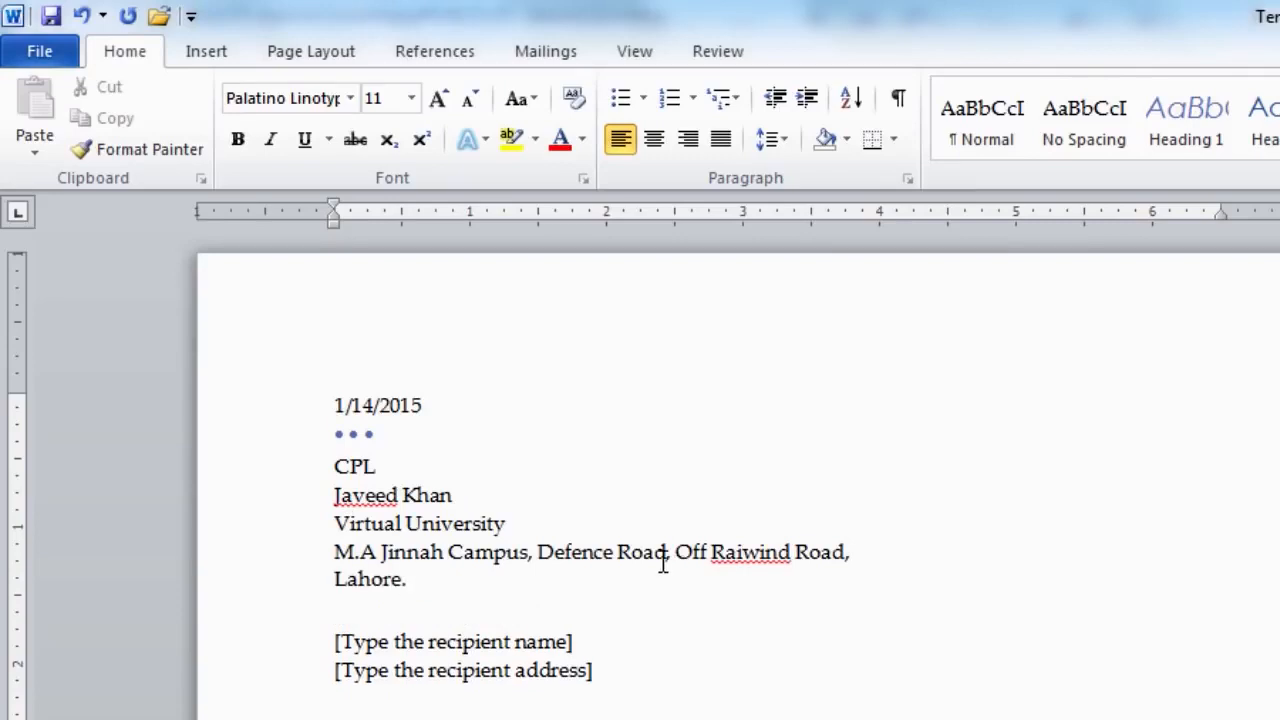
Enter the recipient's name and two-line address, then the salutation 'Dear Sir,'.
{"action": "left_click", "coordinate": [394, 640]}
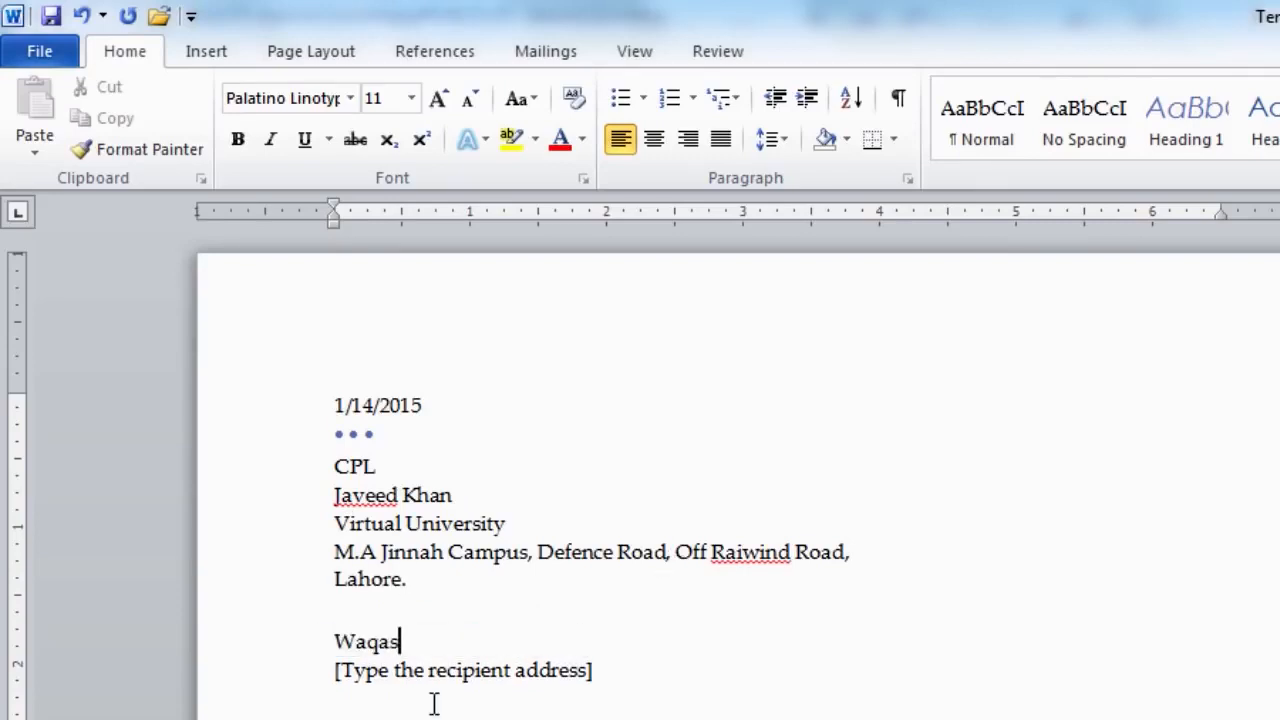
{"action": "left_click", "coordinate": [360, 672]}
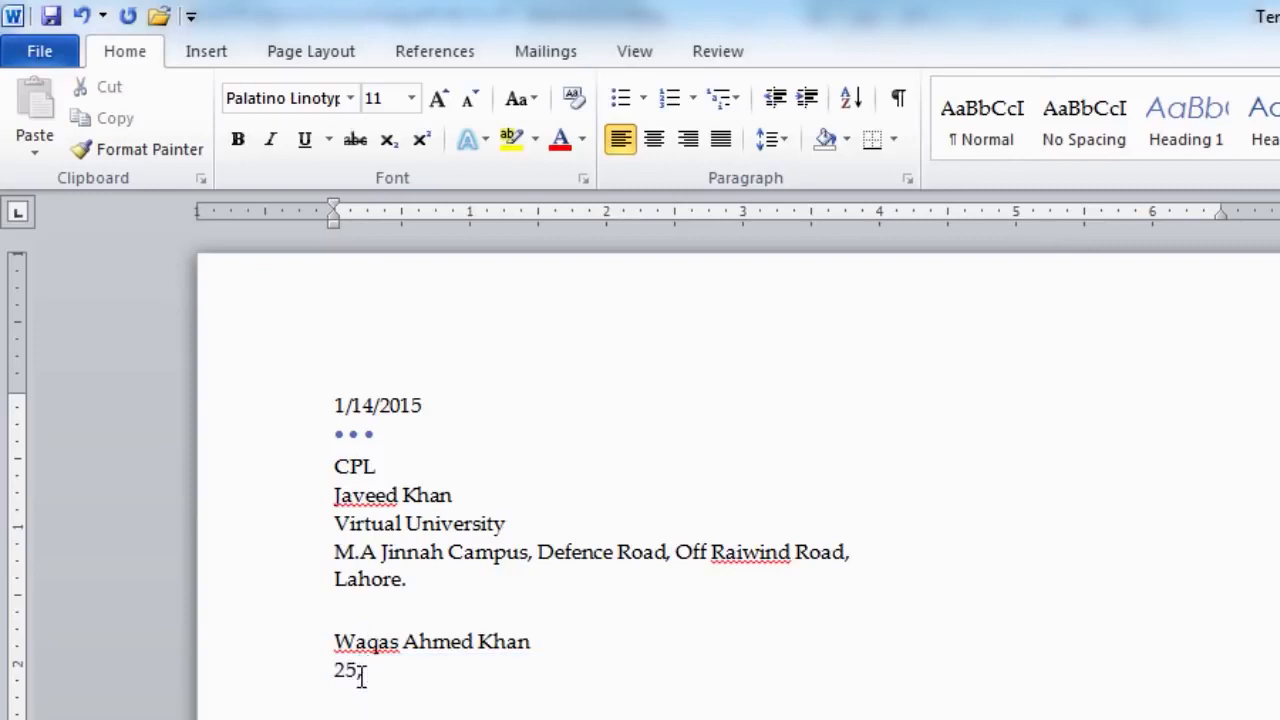
{"action": "key", "text": "Return"}
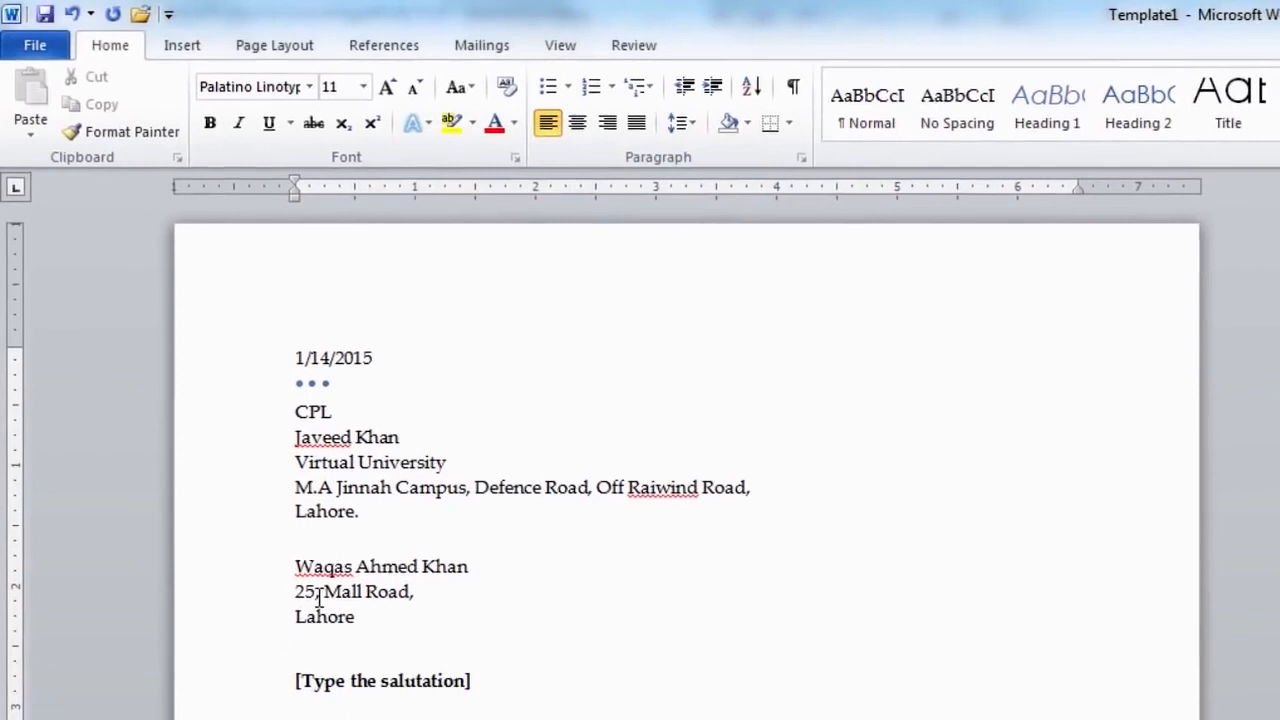
{"action": "left_click", "coordinate": [313, 686]}
{"action": "type", "text": "Dear Sir,"}
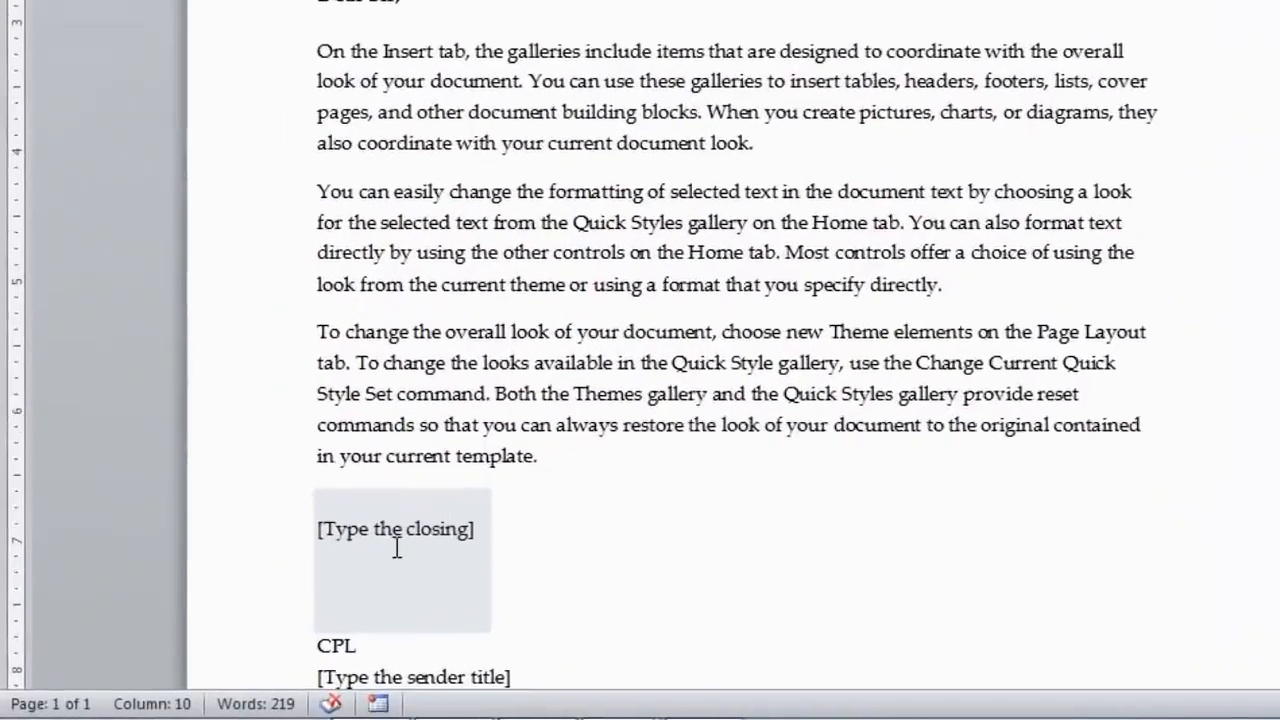
Replace the closing with 'Yours Sincerely' and the sender title with 'Project Manager'.
{"action": "left_click", "coordinate": [436, 512]}
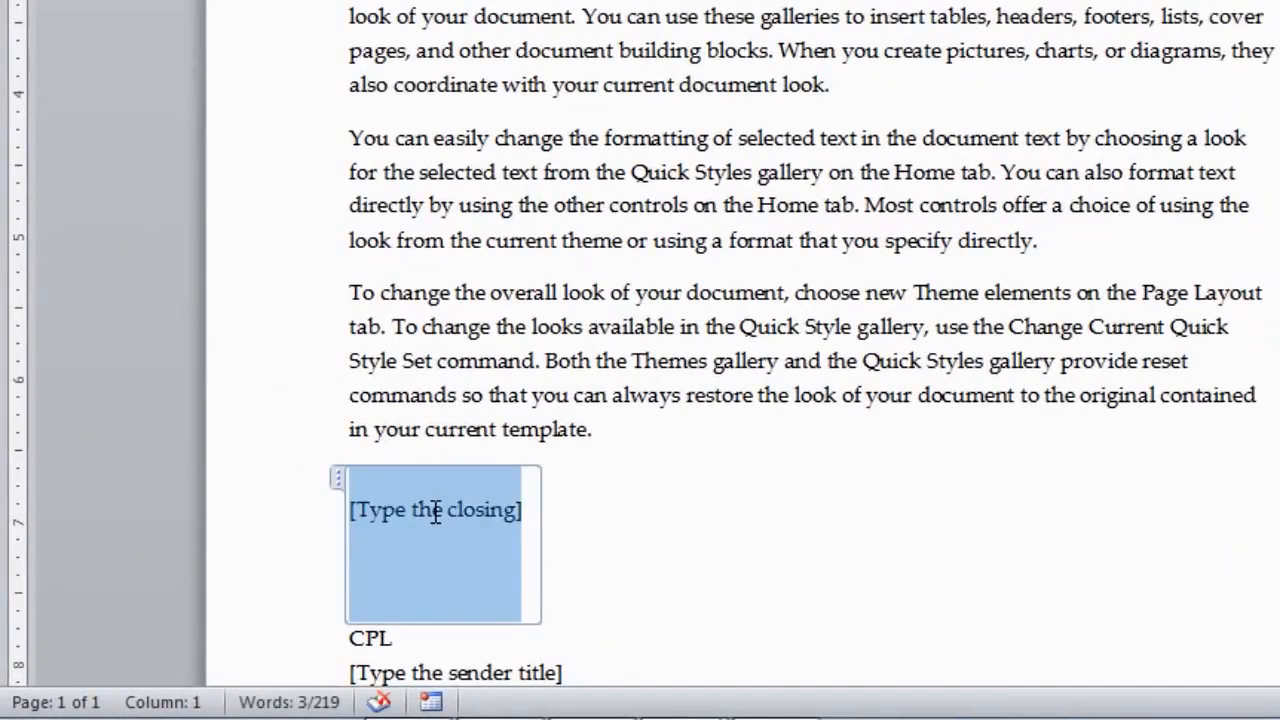
{"action": "type", "text": "Yours Sincerely"}
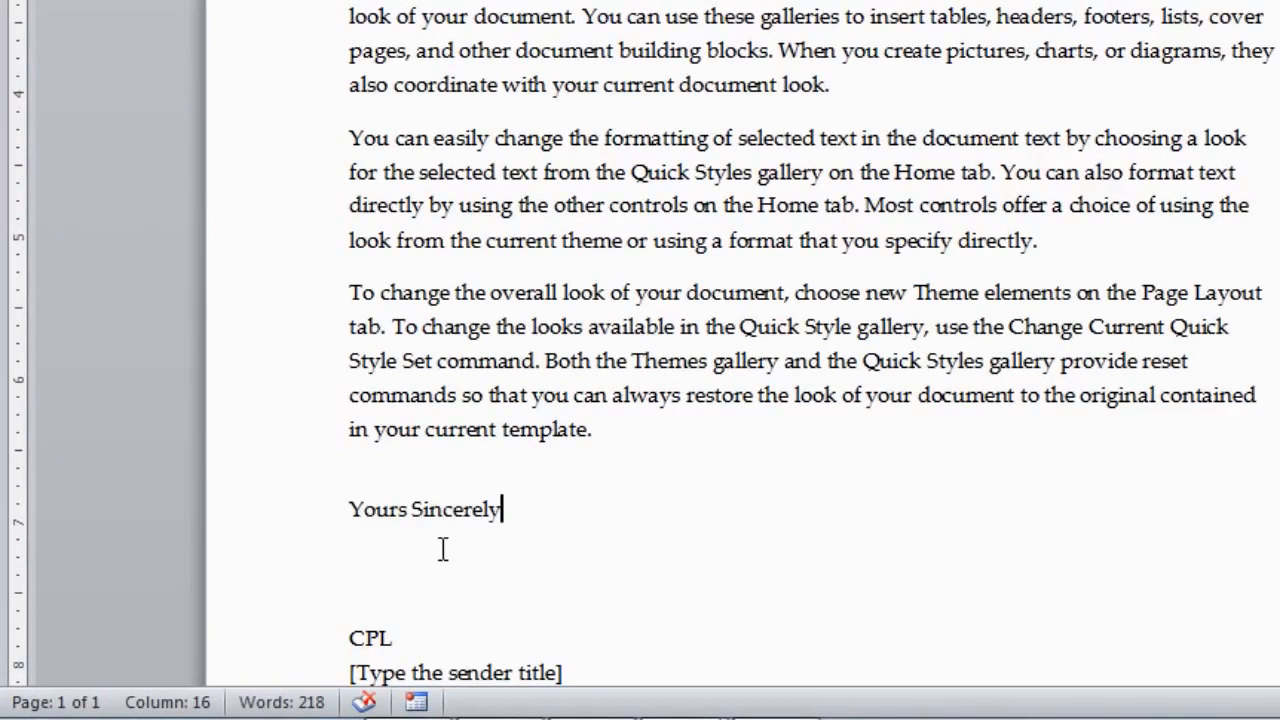
{"action": "scroll", "coordinate": [443, 549], "scroll_direction": "down", "scroll_amount": 3}
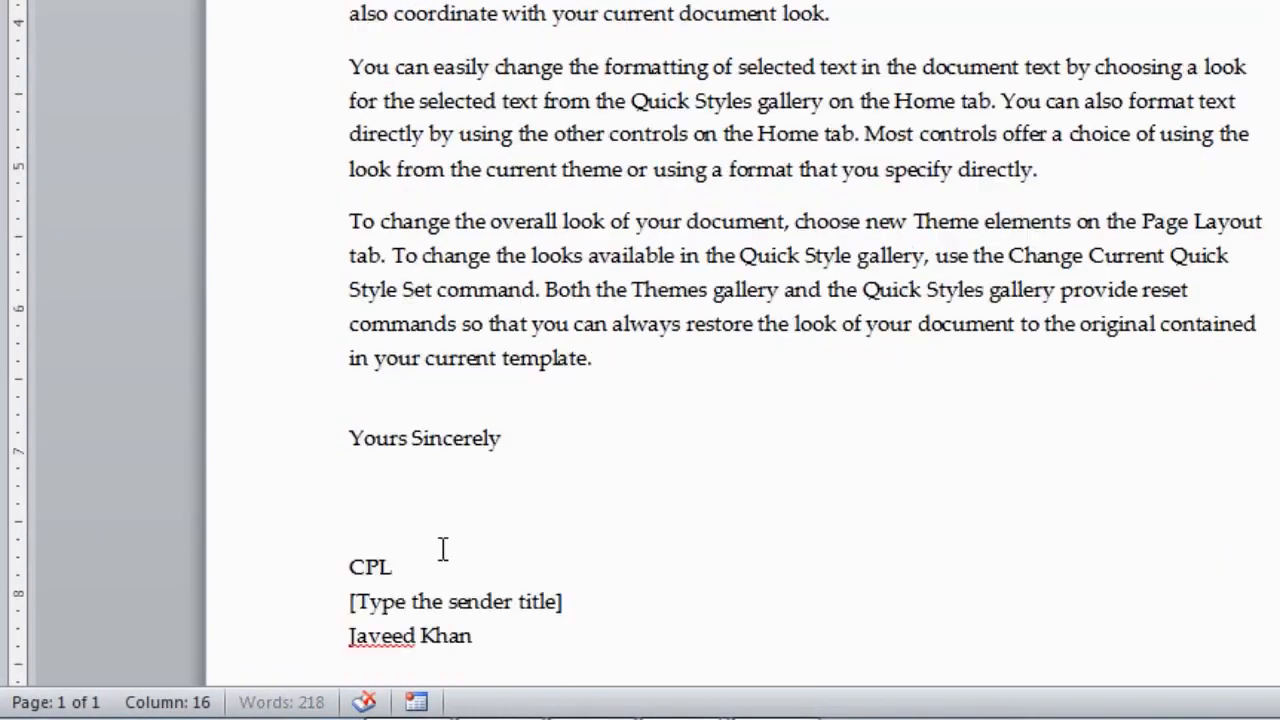
{"action": "left_click", "coordinate": [368, 529]}
{"action": "type", "text": "Project Ma"}
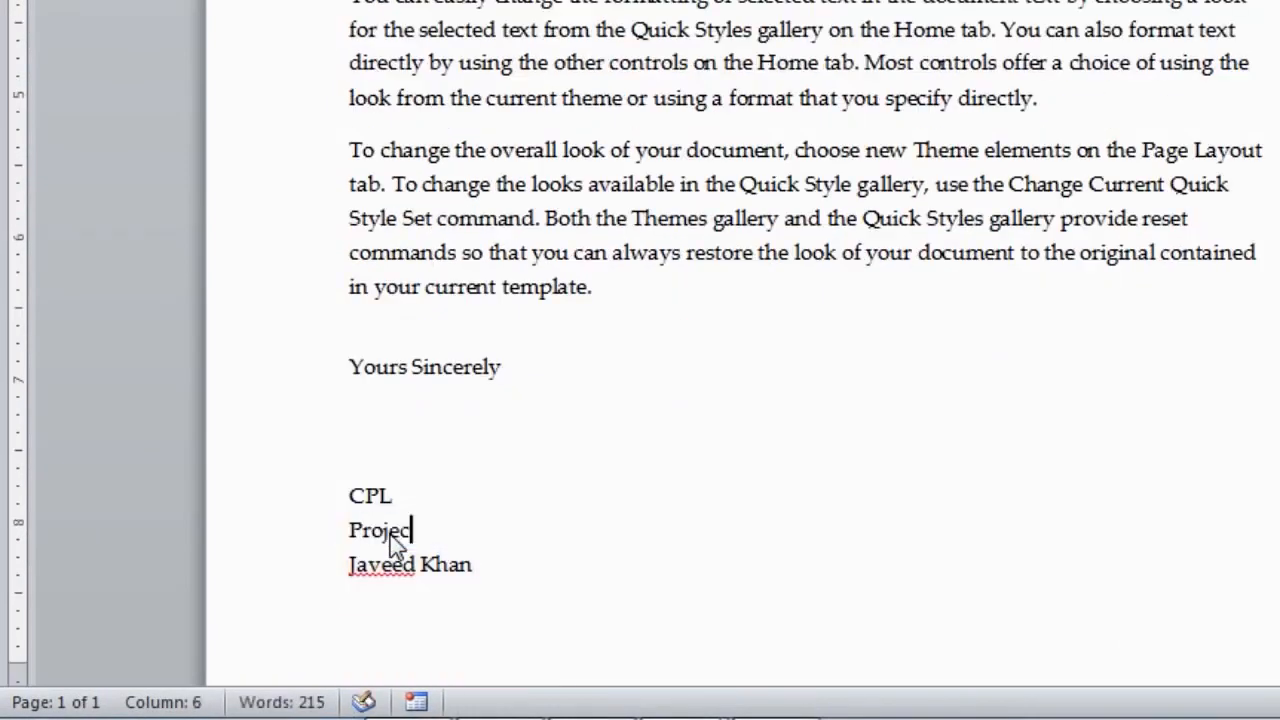
{"action": "type", "text": "nager"}
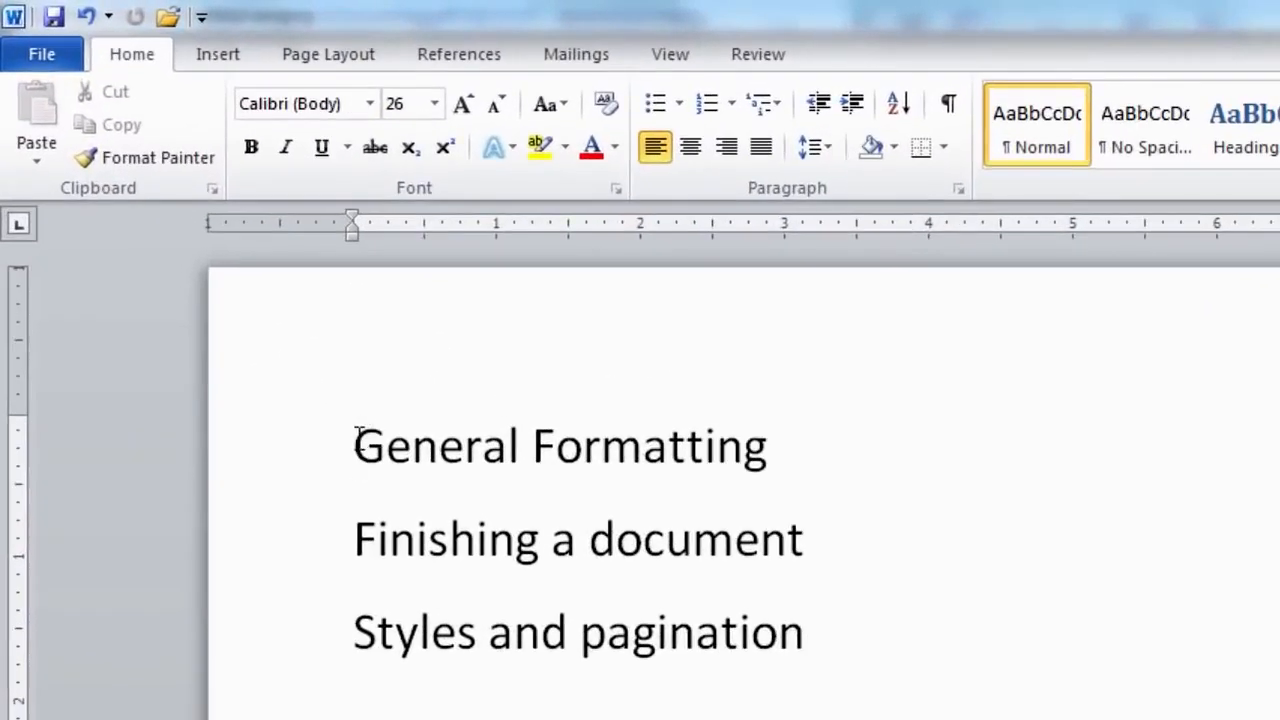
Format the 'General Formatting' line as bold, underlined, 36-point text.
{"action": "left_click_drag", "start_coordinate": [358, 440], "coordinate": [680, 471]}
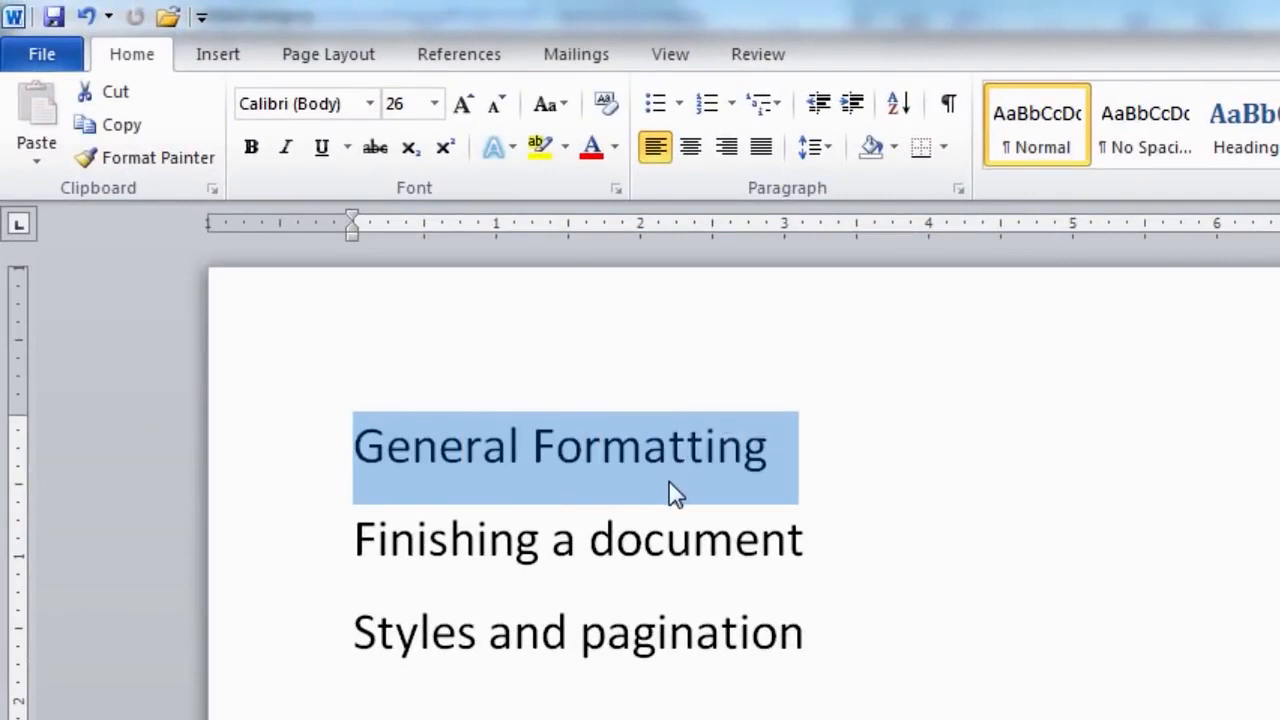
{"action": "left_click", "coordinate": [259, 156]}
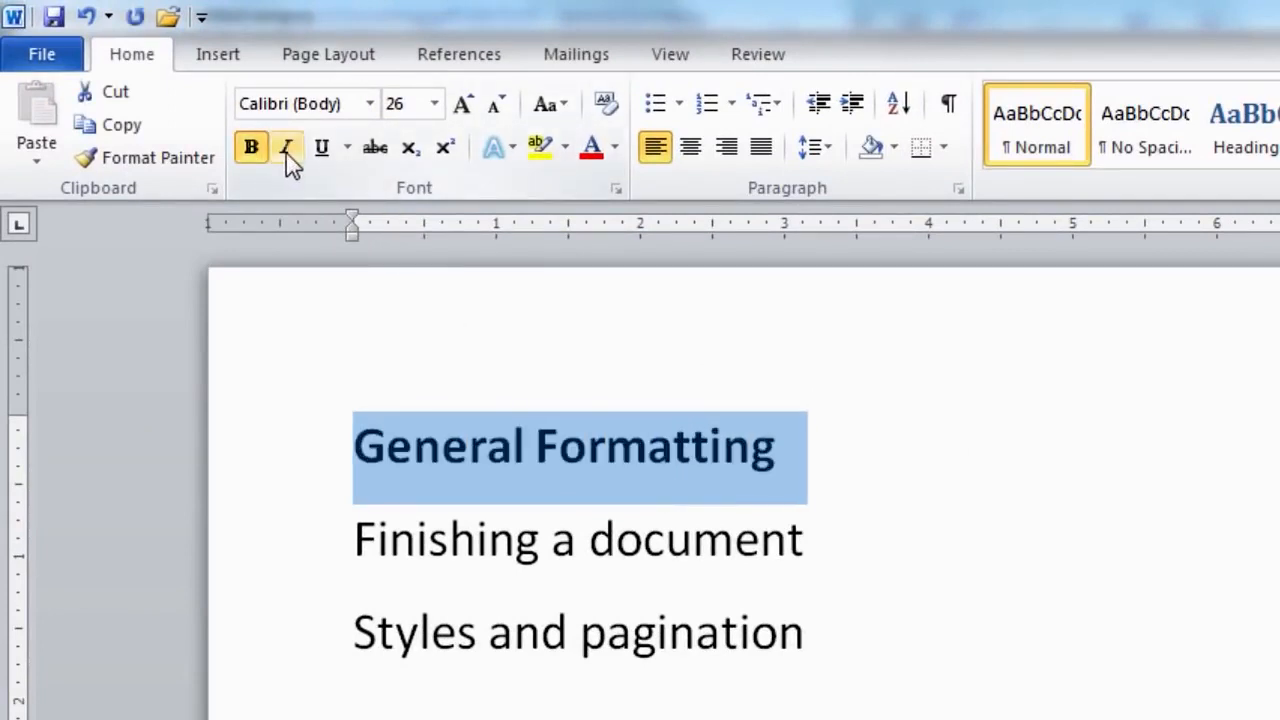
{"action": "left_click", "coordinate": [322, 160]}
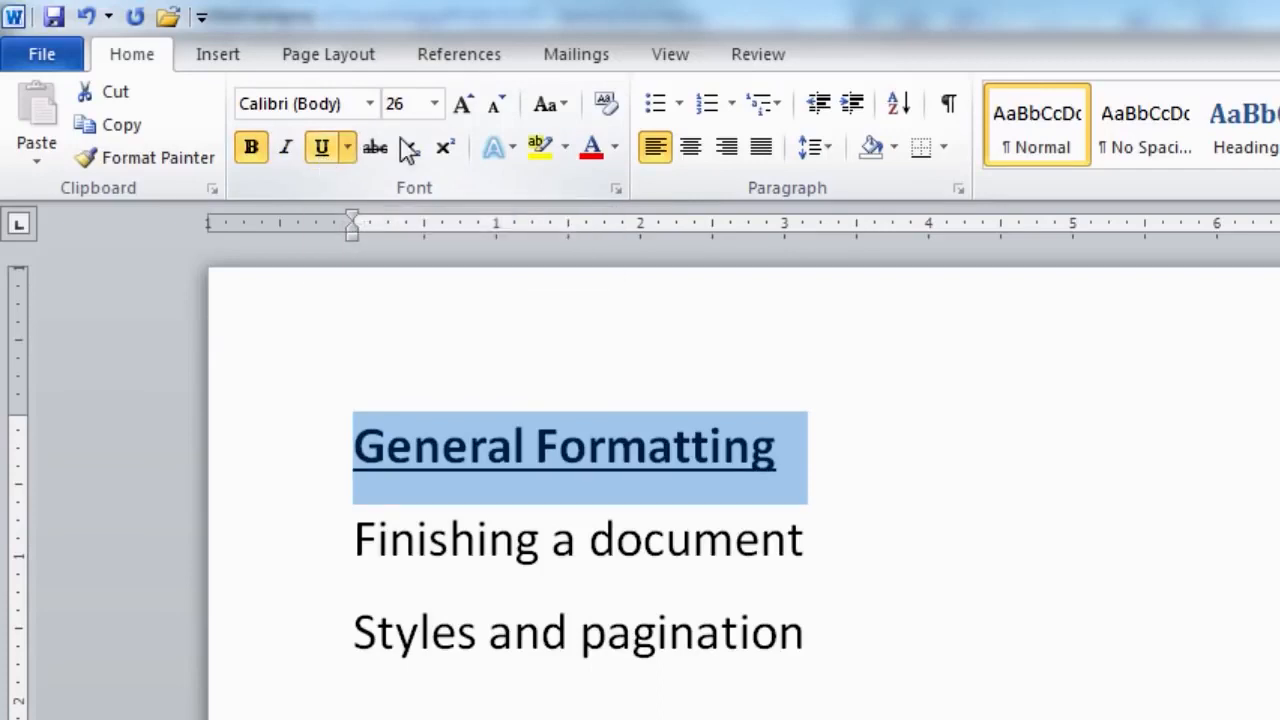
{"action": "left_click", "coordinate": [433, 104]}
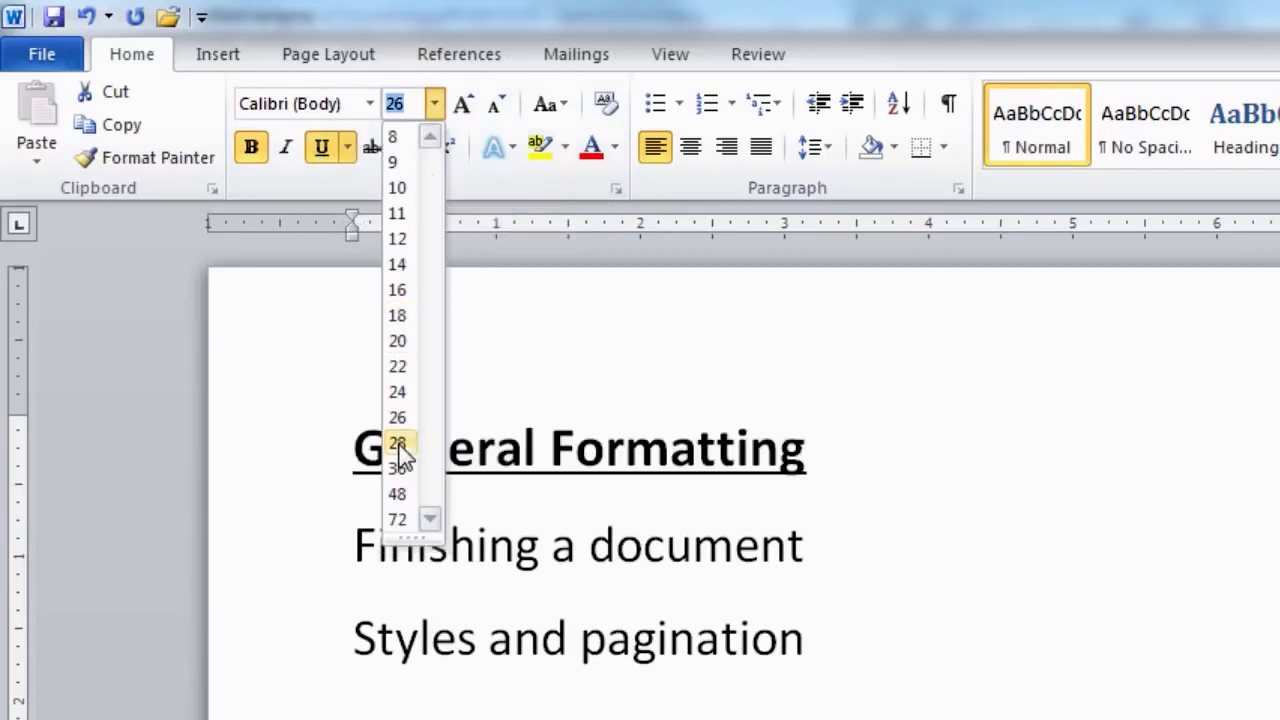
{"action": "left_click", "coordinate": [397, 468]}
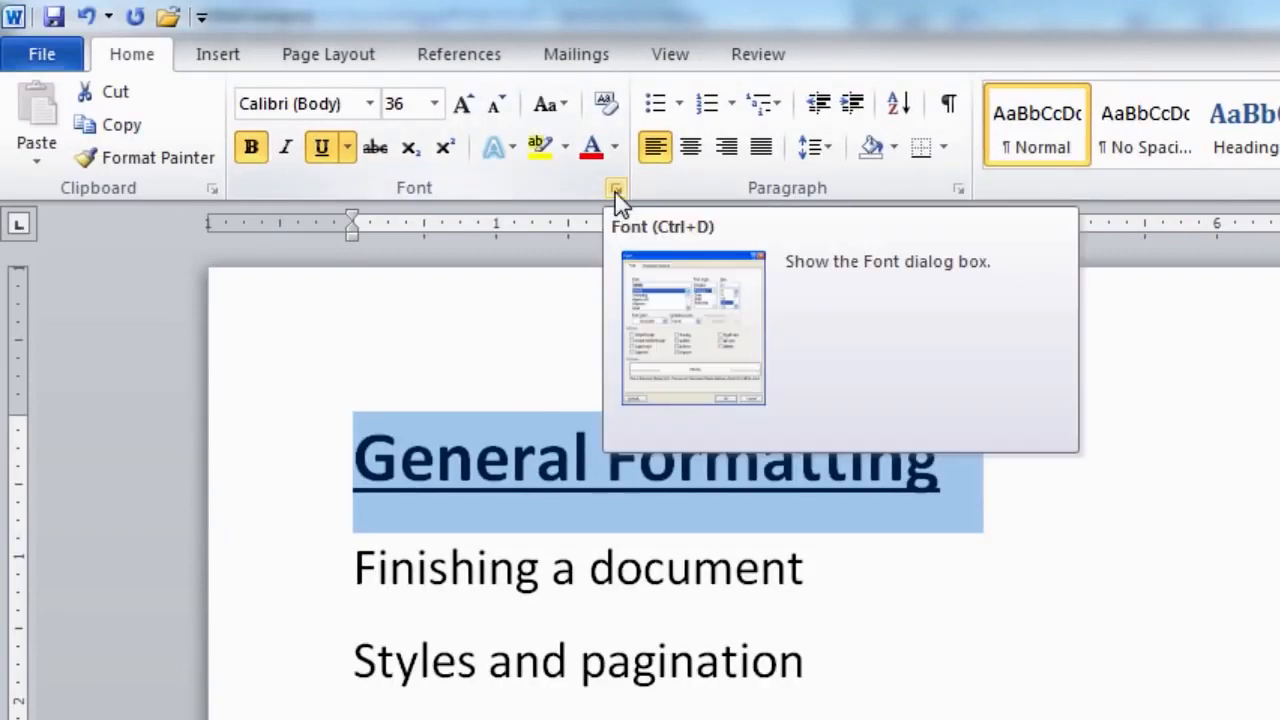
Set the 'Finishing a document' line to Bold Italic in the Font dialog.
{"action": "left_click", "coordinate": [616, 189]}
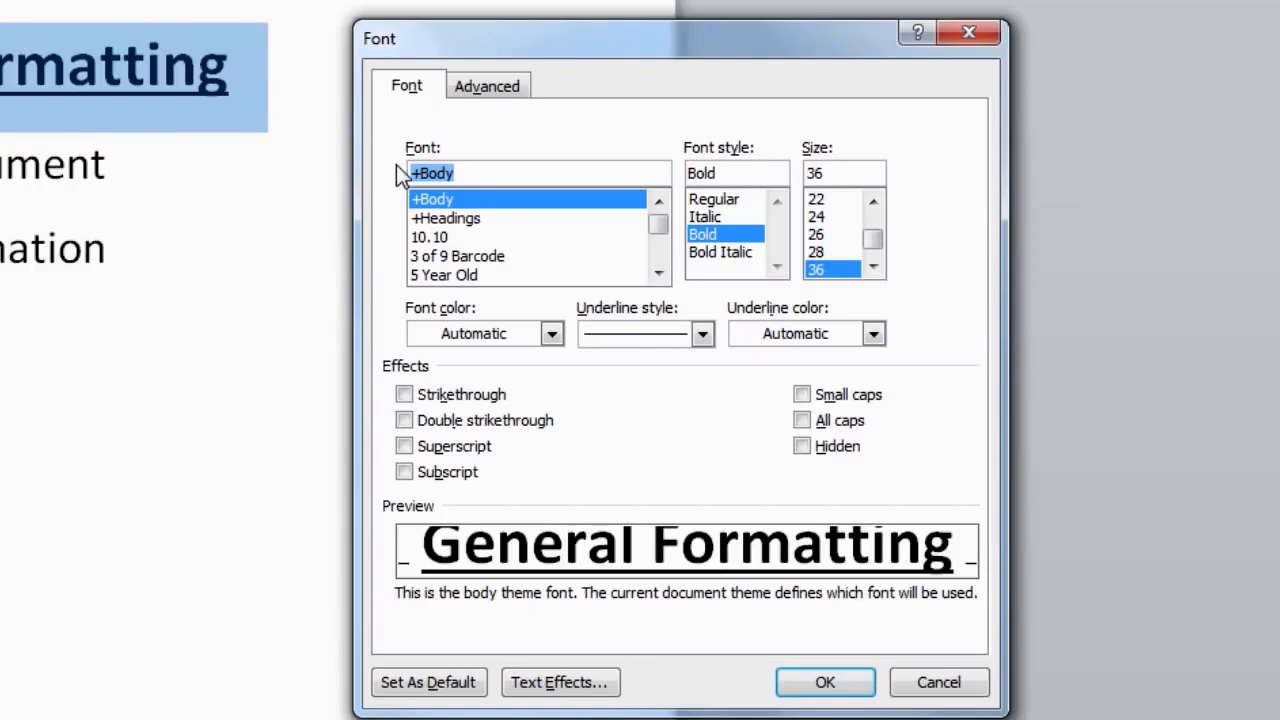
{"action": "left_click", "coordinate": [973, 688]}
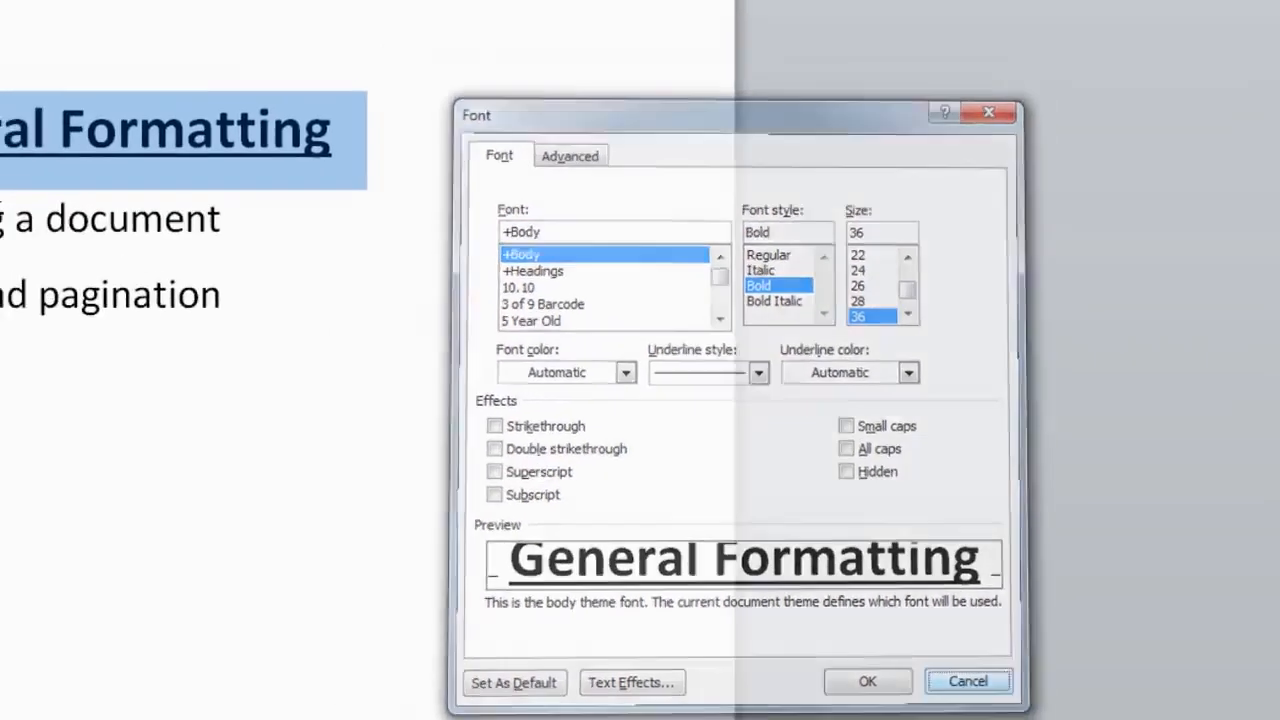
{"action": "left_click_drag", "start_coordinate": [214, 346], "coordinate": [437, 352]}
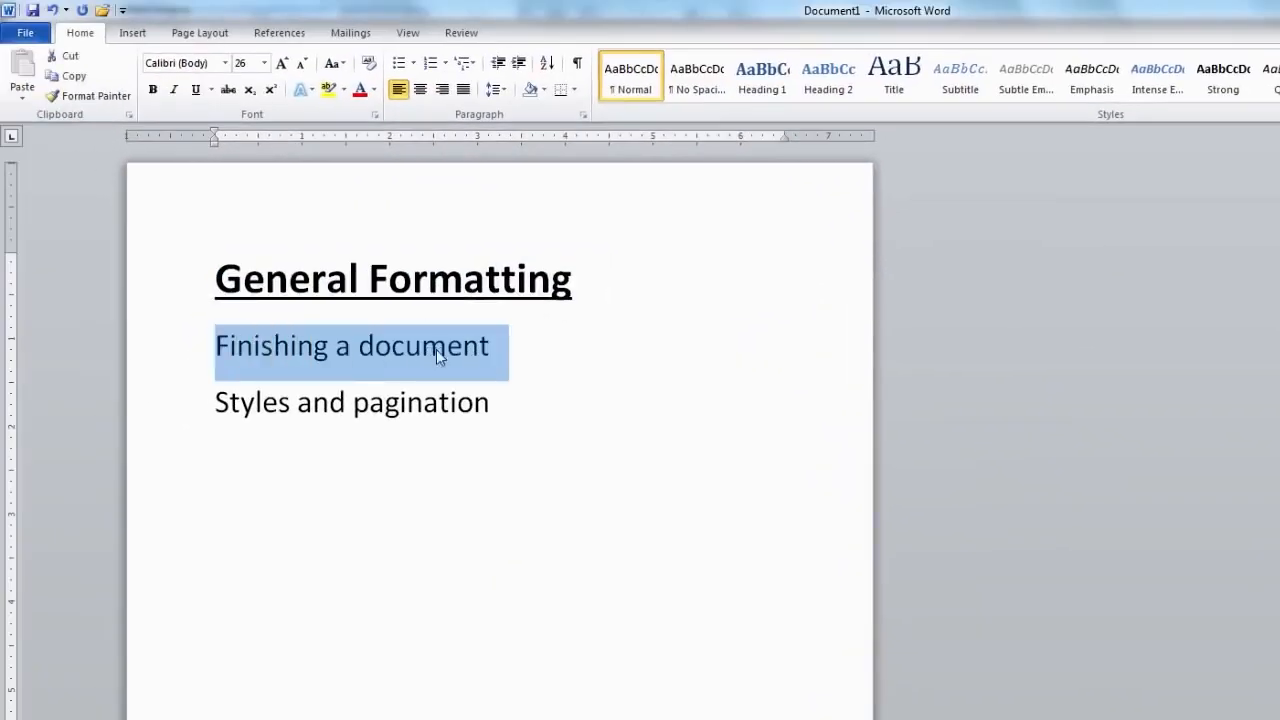
{"action": "left_click", "coordinate": [376, 115]}
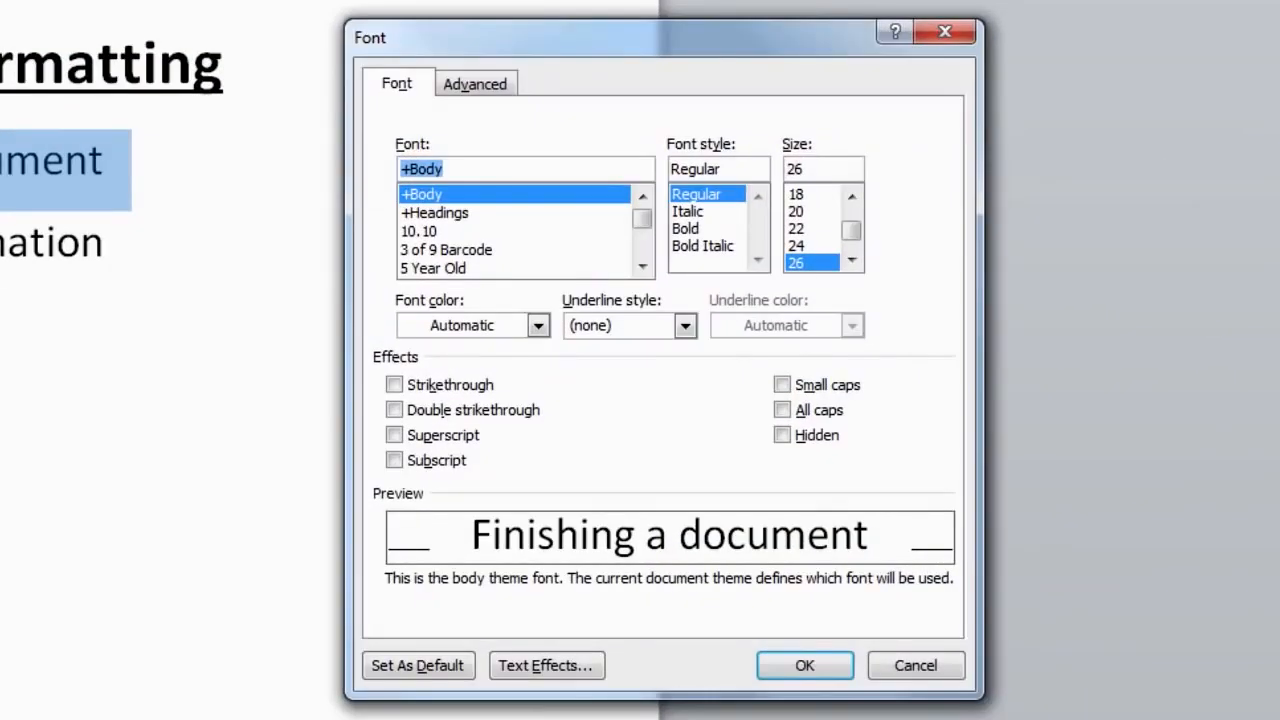
{"action": "left_click", "coordinate": [700, 248]}
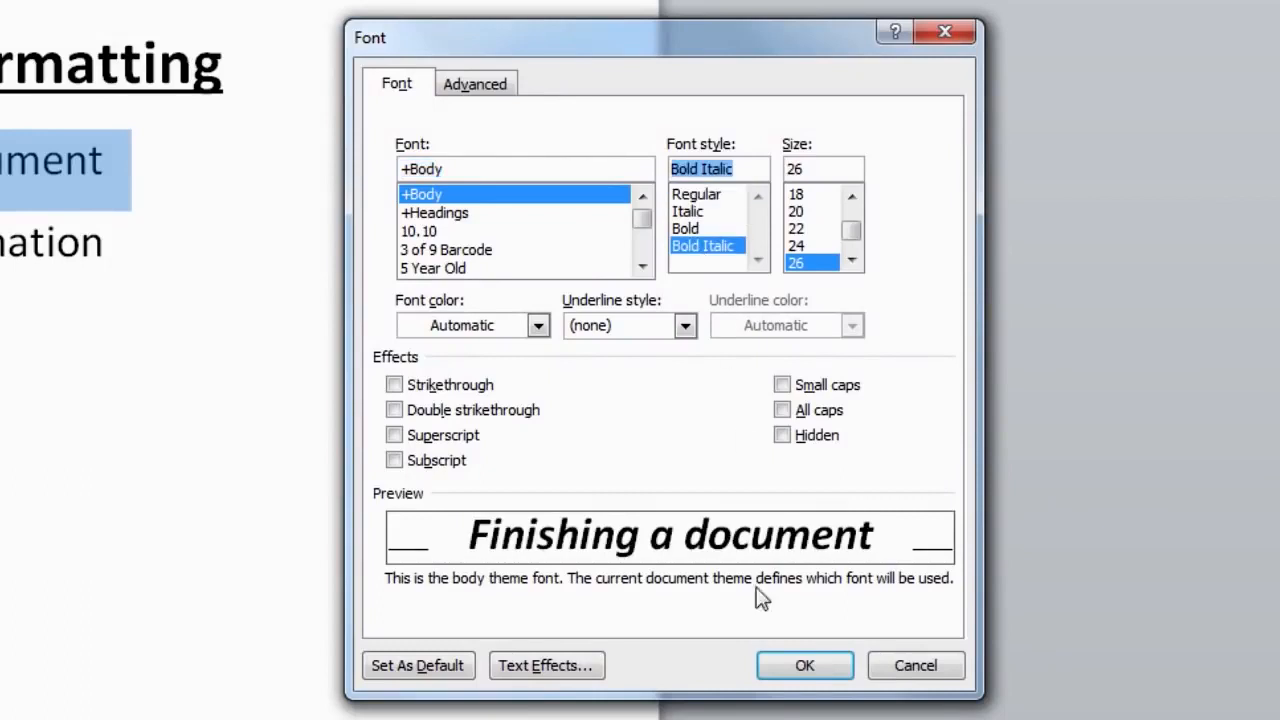
{"action": "left_click", "coordinate": [791, 672]}
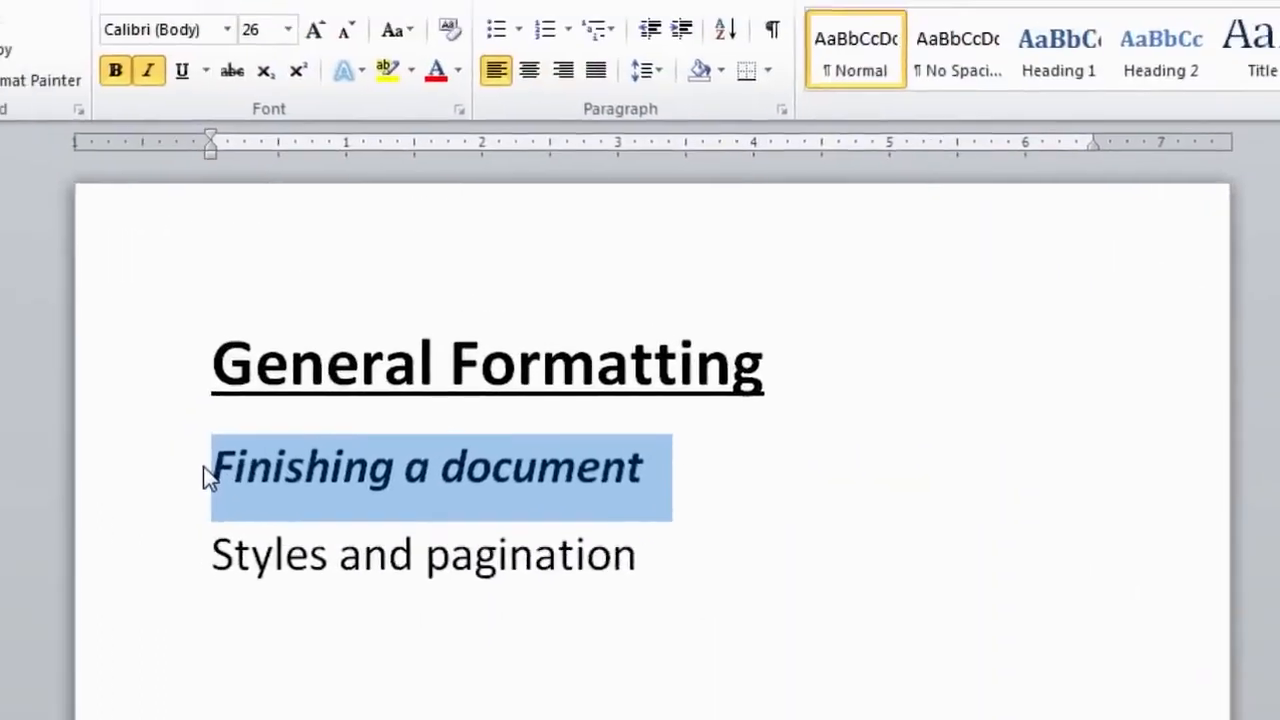
{"action": "left_click", "coordinate": [205, 472]}
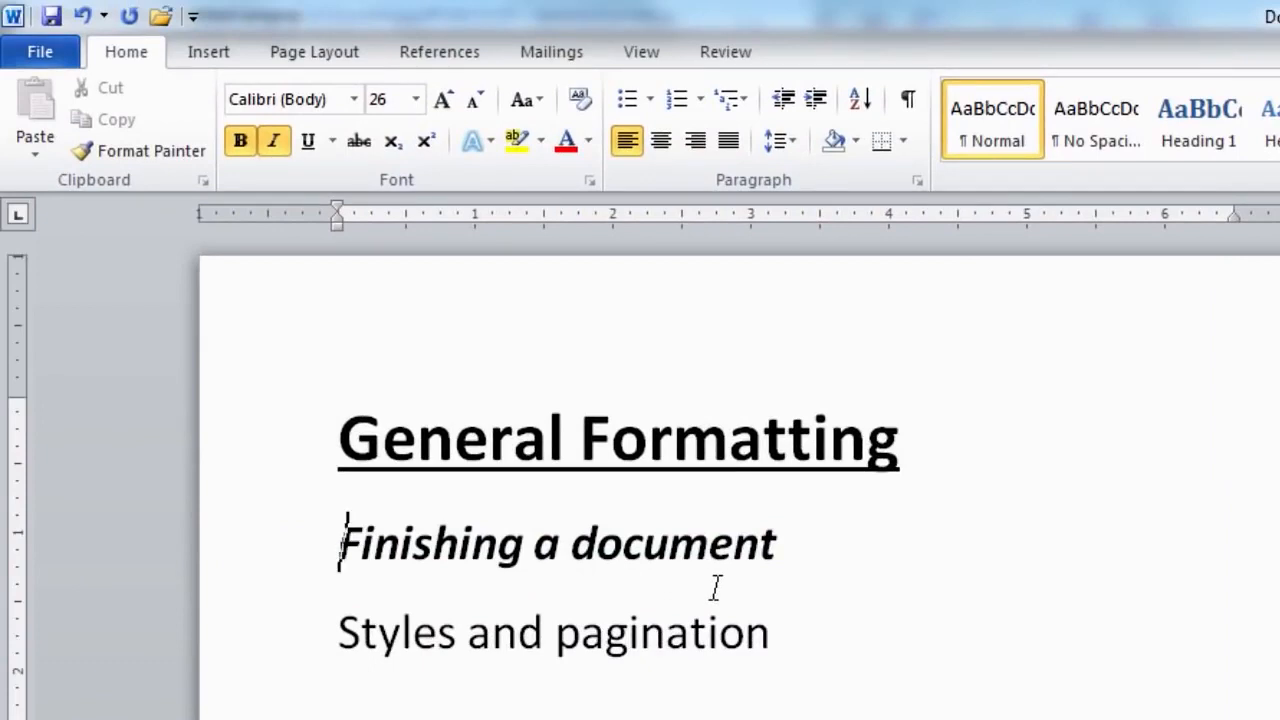
Apply Bold and Italic to the 'Styles and pagination' line.
{"action": "left_click", "coordinate": [331, 636]}
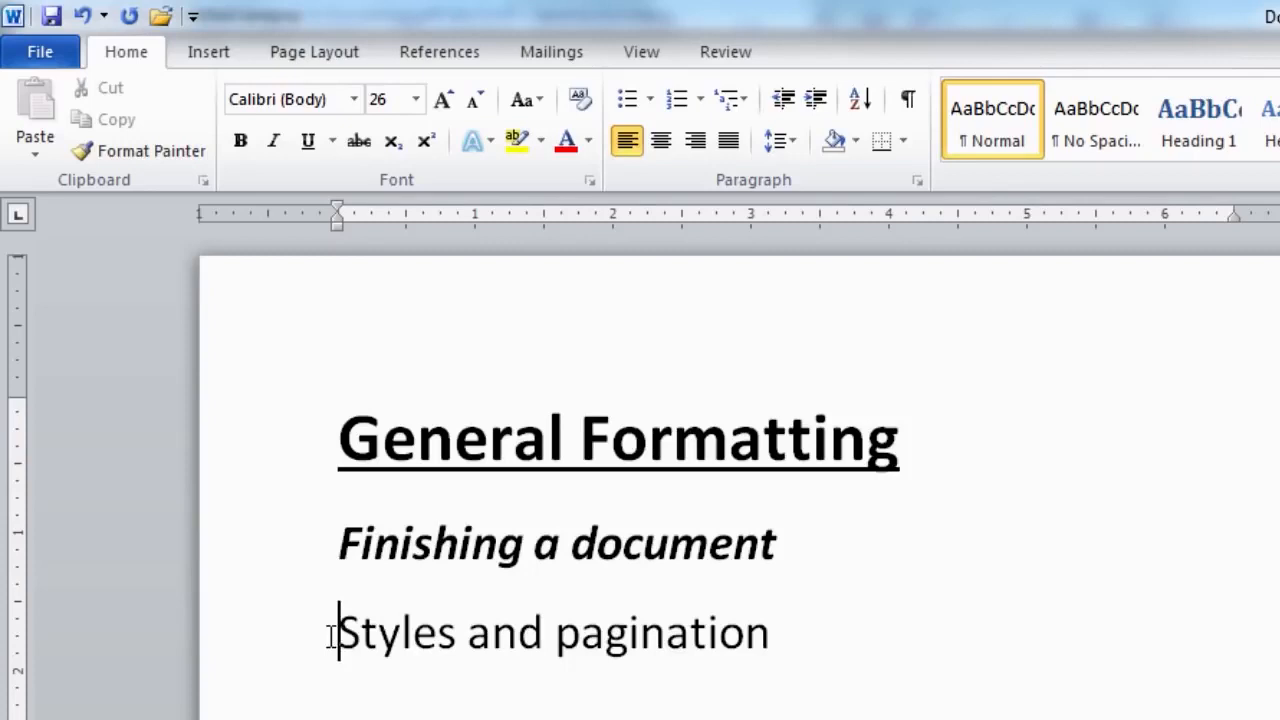
{"action": "left_click_drag", "start_coordinate": [340, 545], "coordinate": [728, 540]}
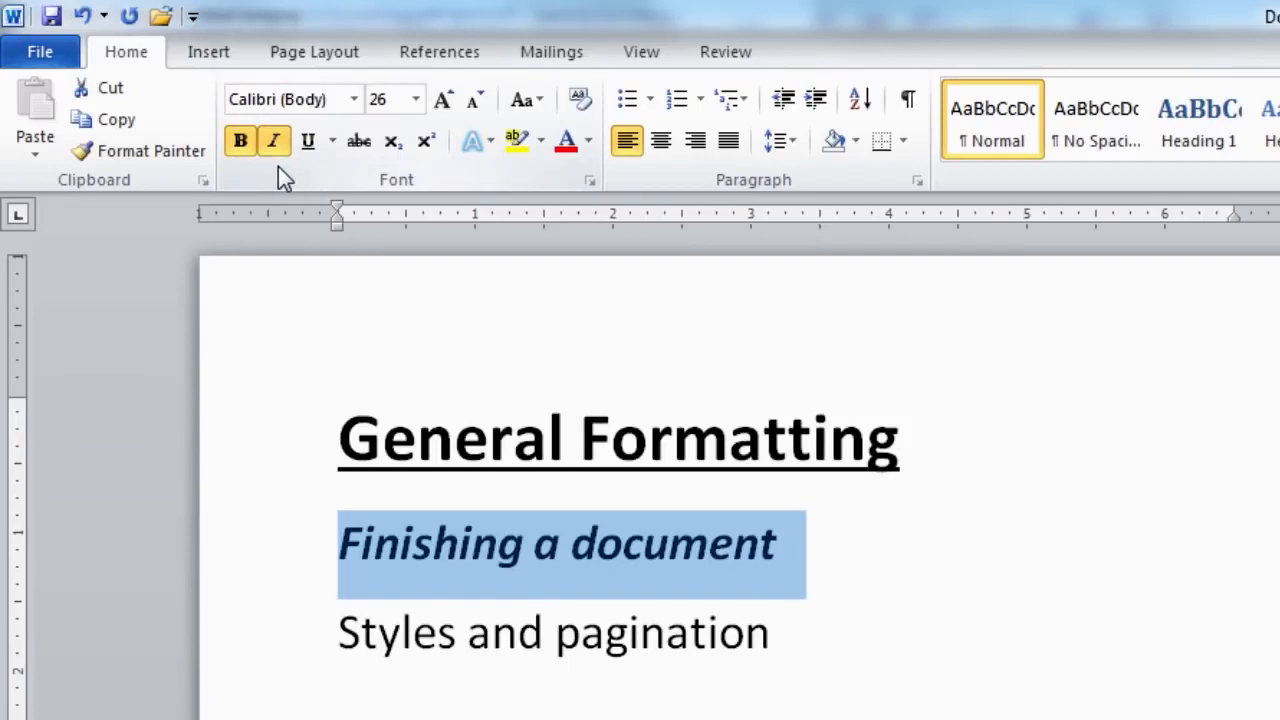
{"action": "left_click", "coordinate": [341, 631]}
{"action": "left_click_drag", "start_coordinate": [341, 631], "coordinate": [674, 631]}
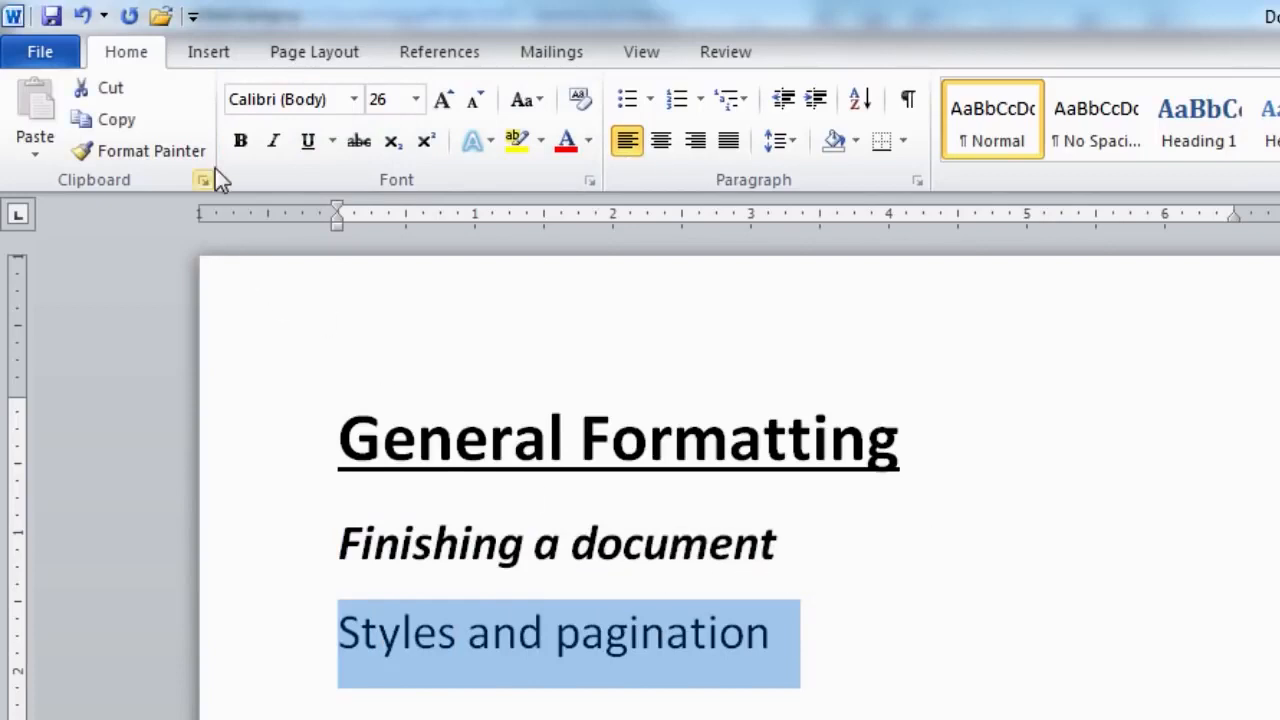
{"action": "left_click", "coordinate": [240, 150]}
{"action": "left_click", "coordinate": [272, 149]}
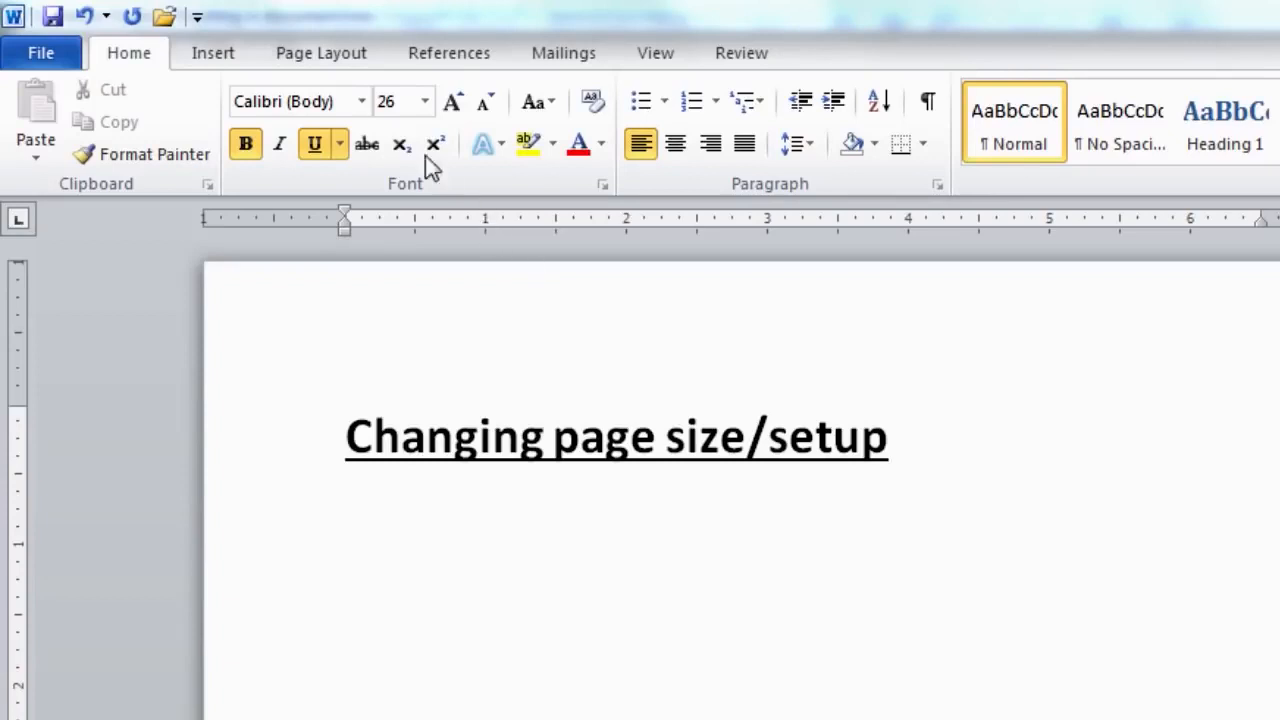
Display the Page Layout ribbon commands.
{"action": "left_click", "coordinate": [340, 75]}
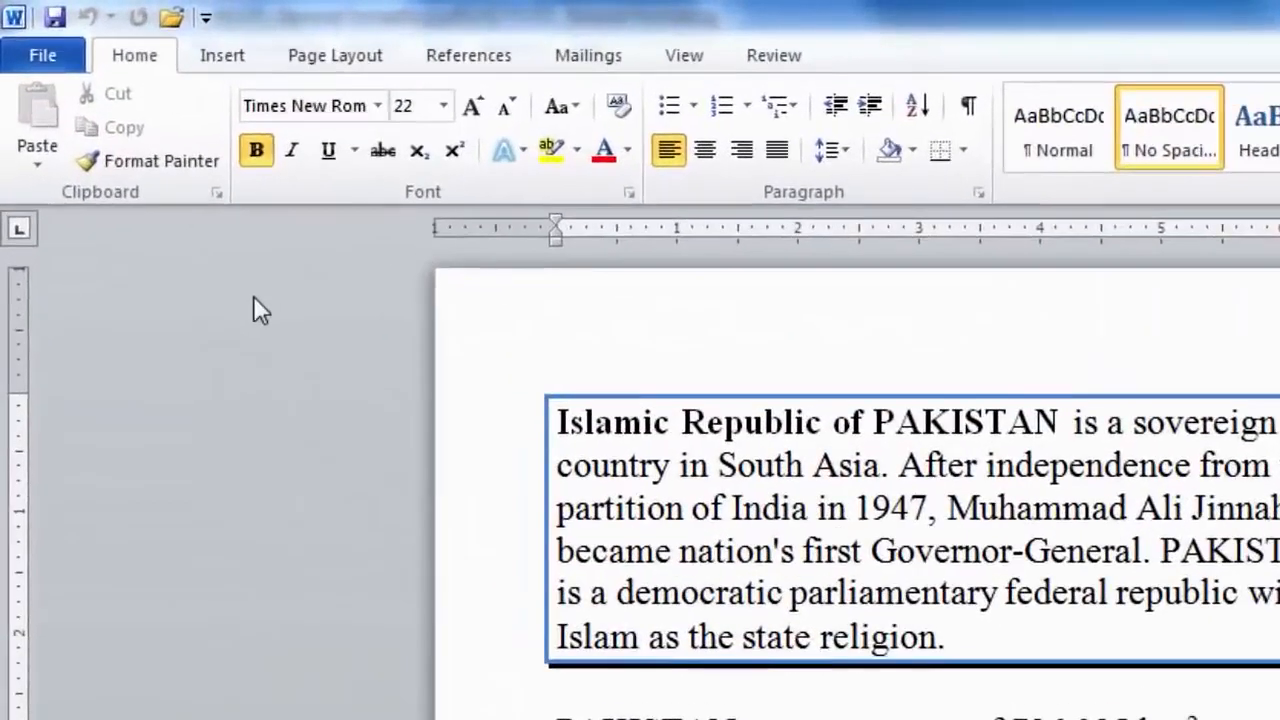
Show the Insert tab's Header gallery of built-in designs for the Pakistan document.
{"action": "left_click", "coordinate": [224, 58]}
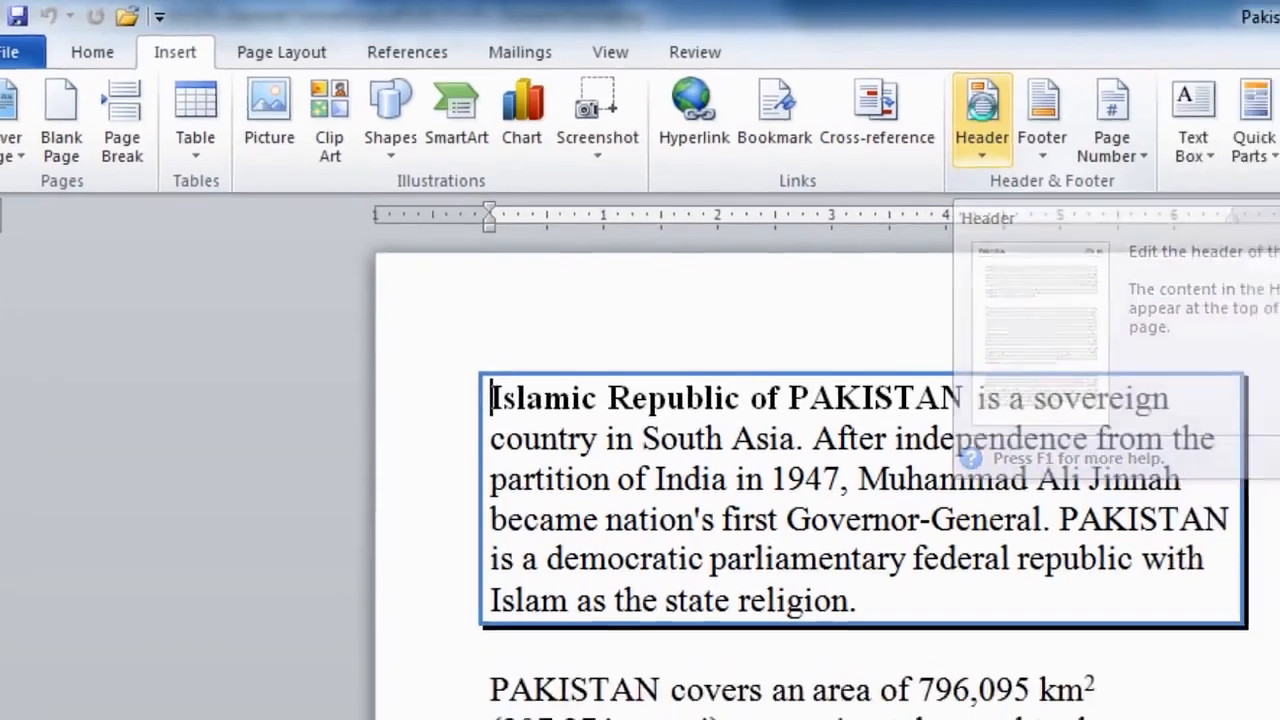
{"action": "left_click", "coordinate": [982, 110]}
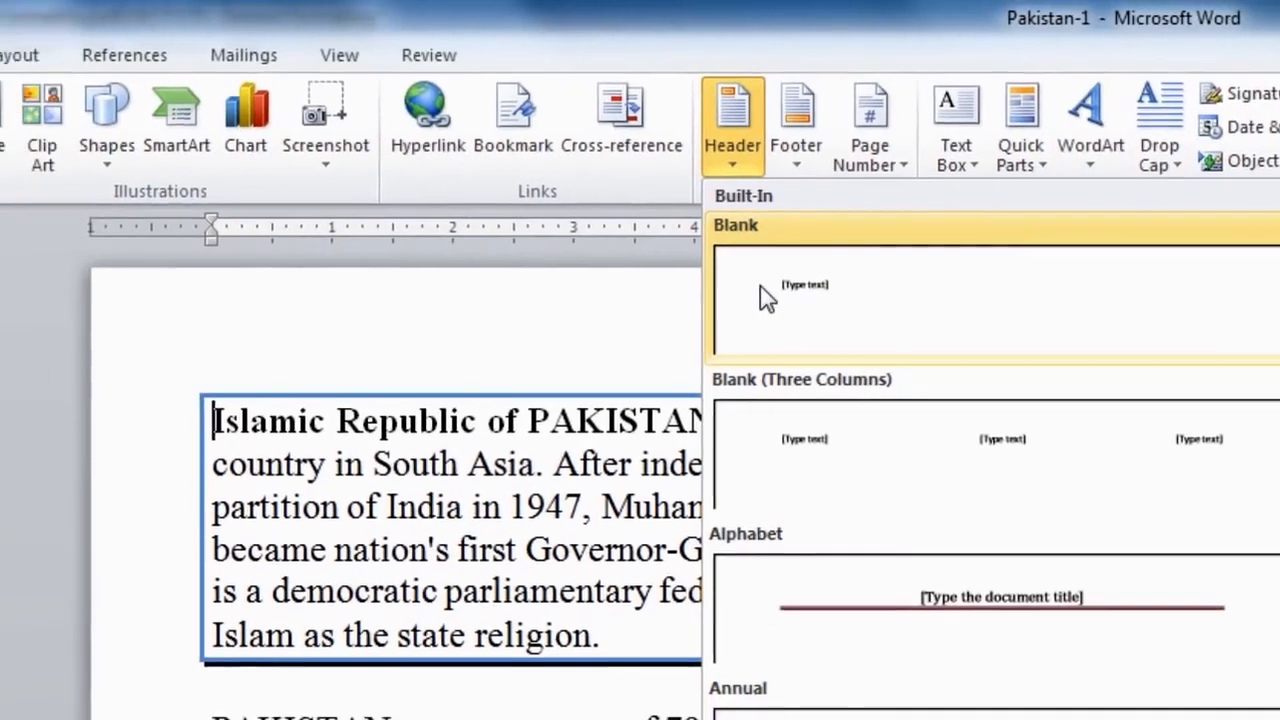
Insert a Blank header and add the Author document property to it.
{"action": "left_click", "coordinate": [682, 308]}
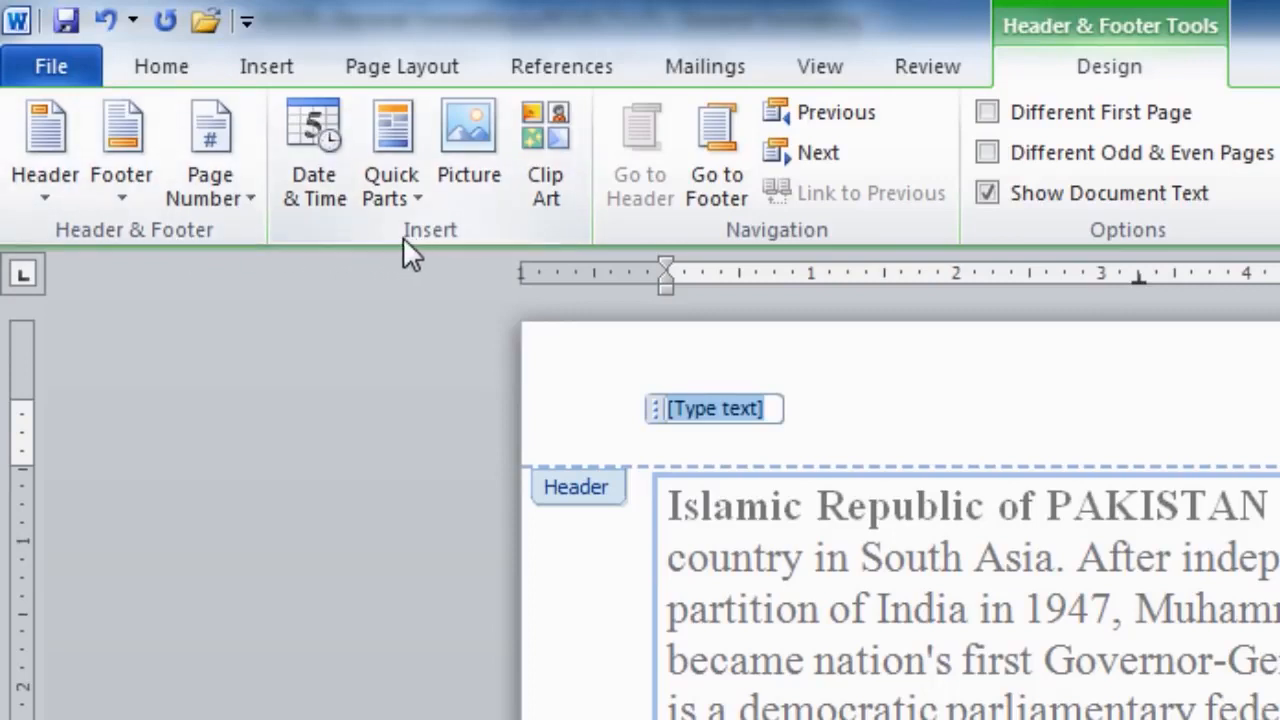
{"action": "left_click", "coordinate": [397, 130]}
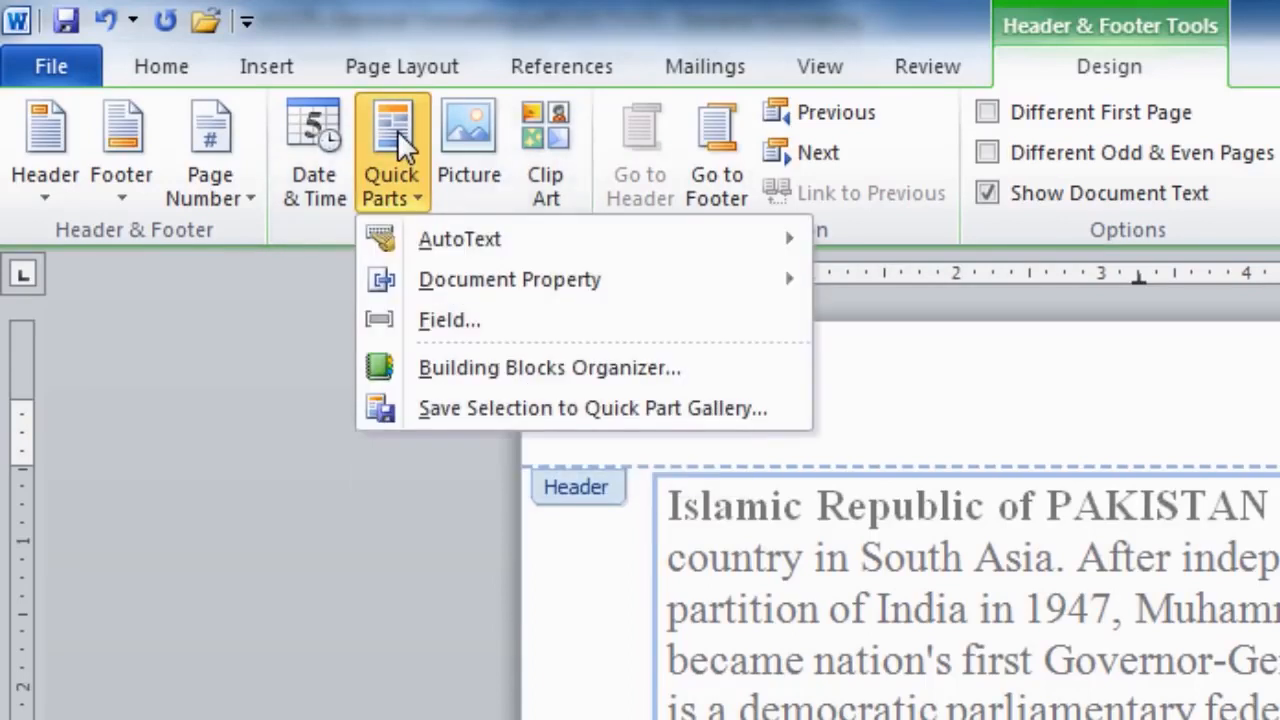
{"action": "mouse_move", "coordinate": [540, 280]}
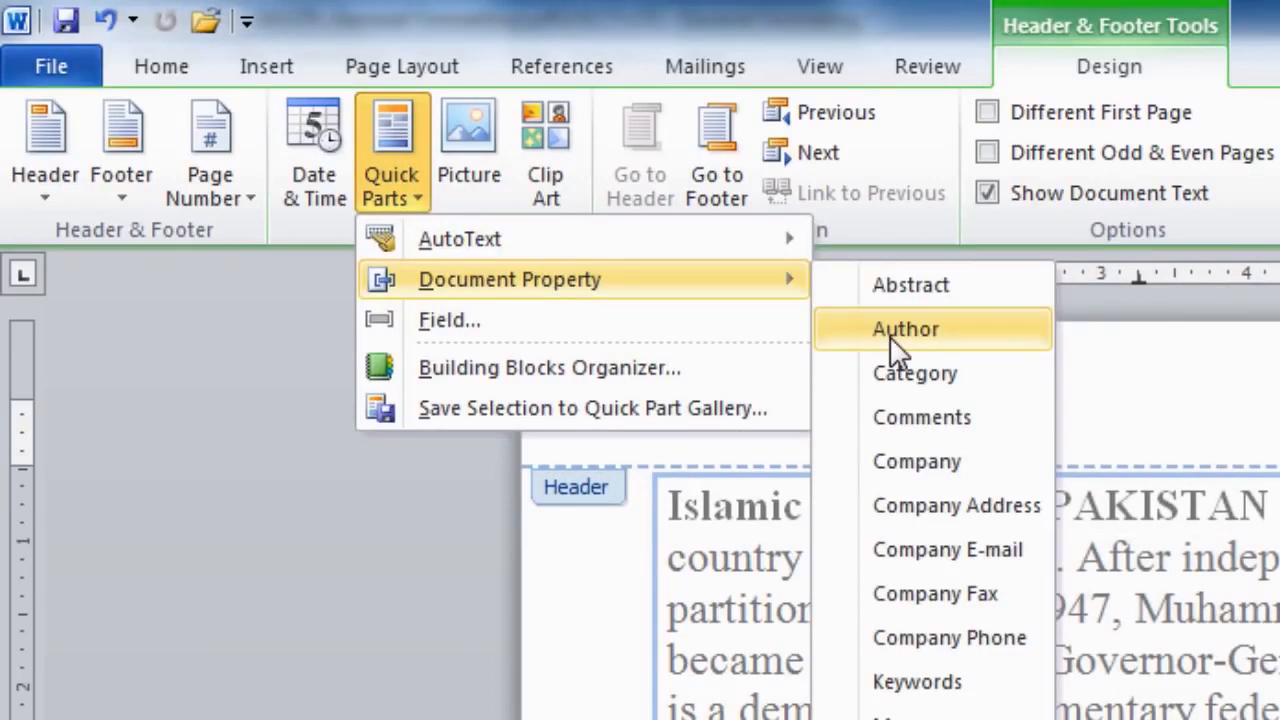
{"action": "left_click", "coordinate": [965, 335]}
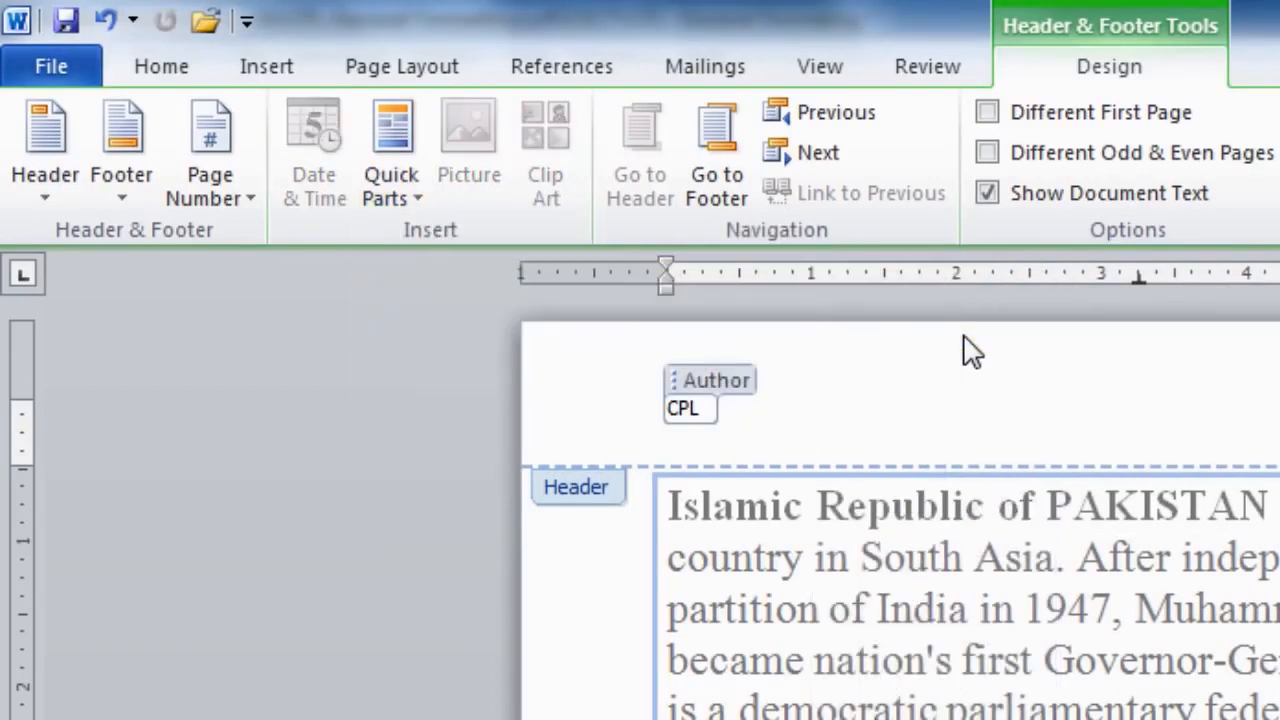
{"action": "left_click", "coordinate": [715, 390]}
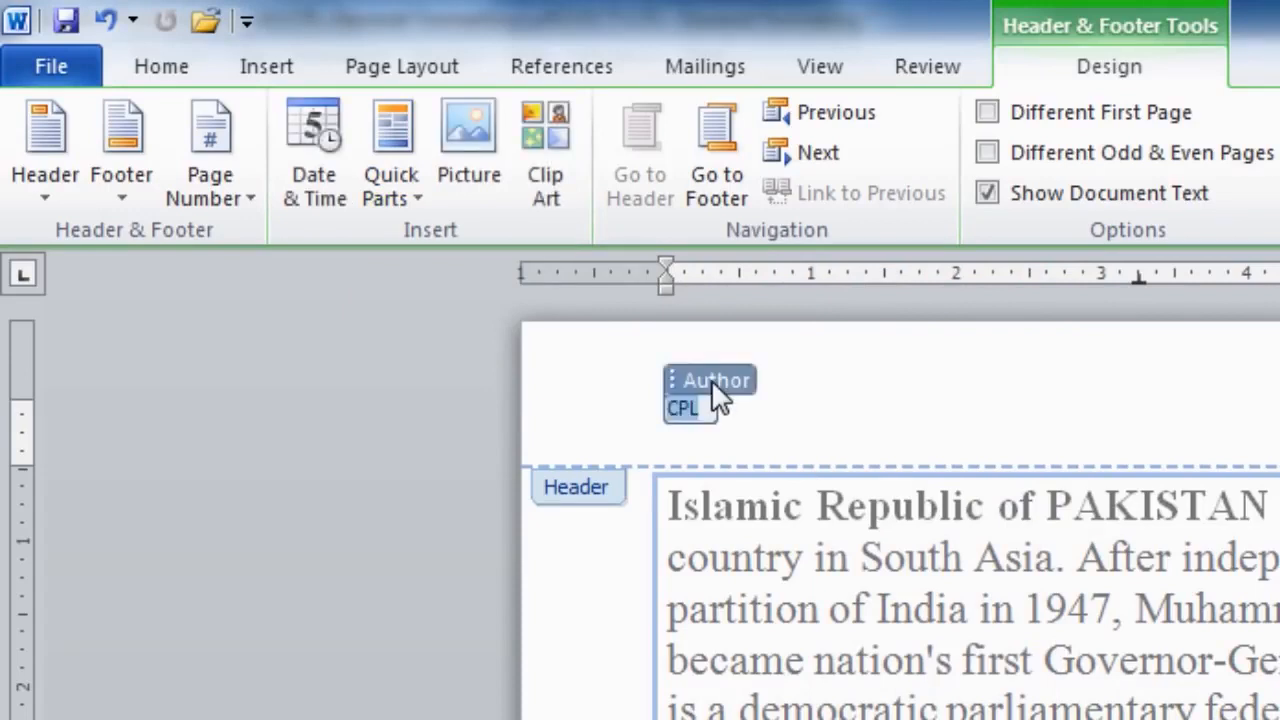
Insert a long weekday date into the Author field, then overwrite it with 'Virtual University'.
{"action": "left_click", "coordinate": [318, 132]}
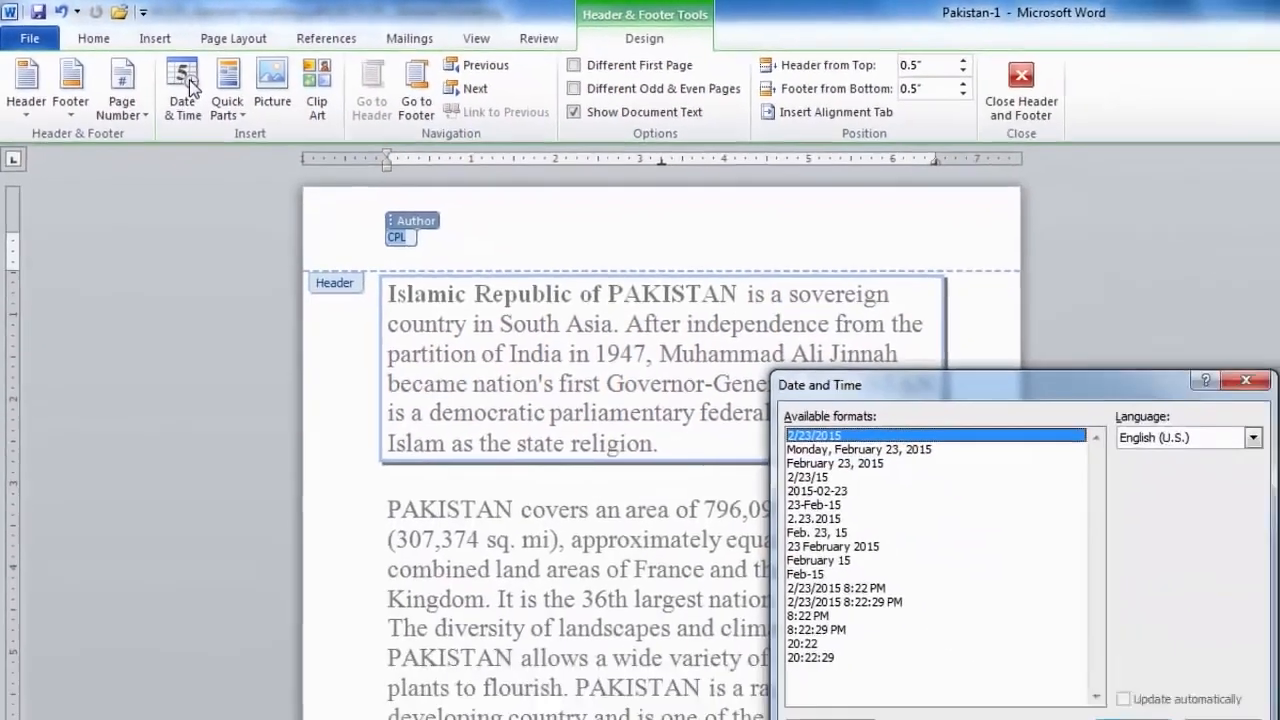
{"action": "left_click", "coordinate": [843, 450]}
{"action": "left_click", "coordinate": [1131, 718]}
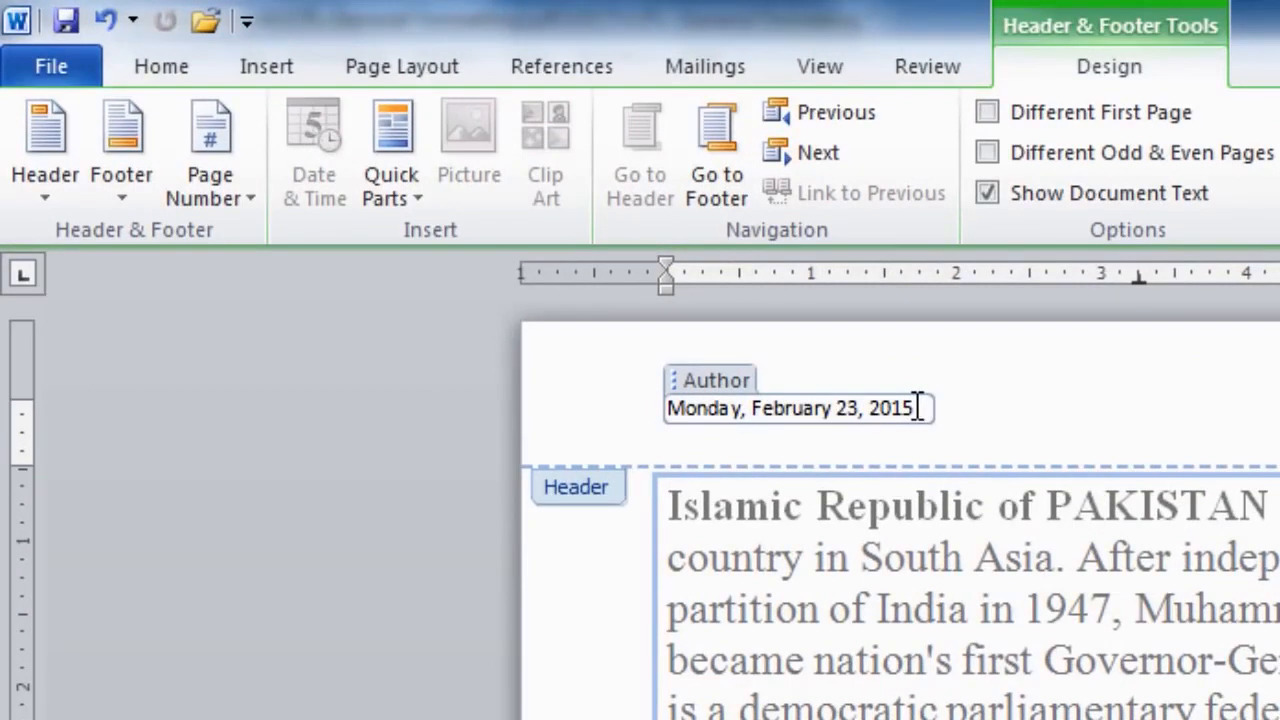
{"action": "left_click_drag", "start_coordinate": [917, 408], "coordinate": [551, 403]}
{"action": "type", "text": "Virtual Un"}
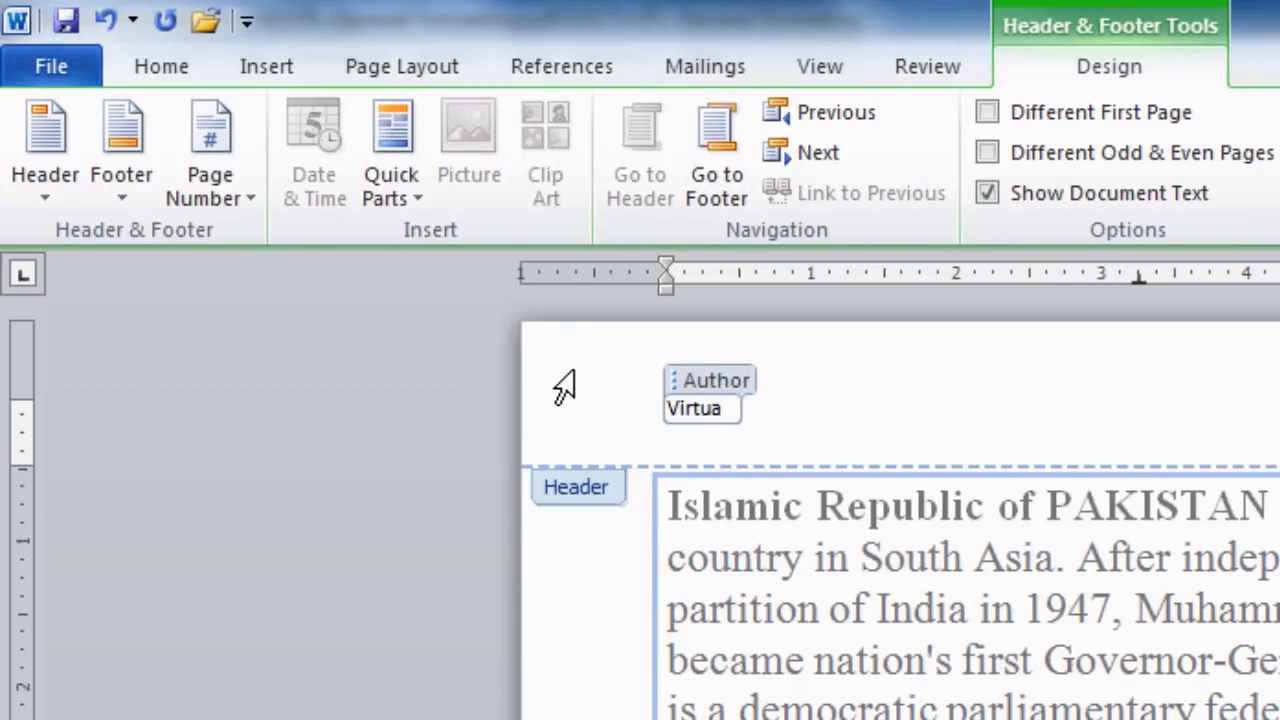
{"action": "type", "text": "iversity"}
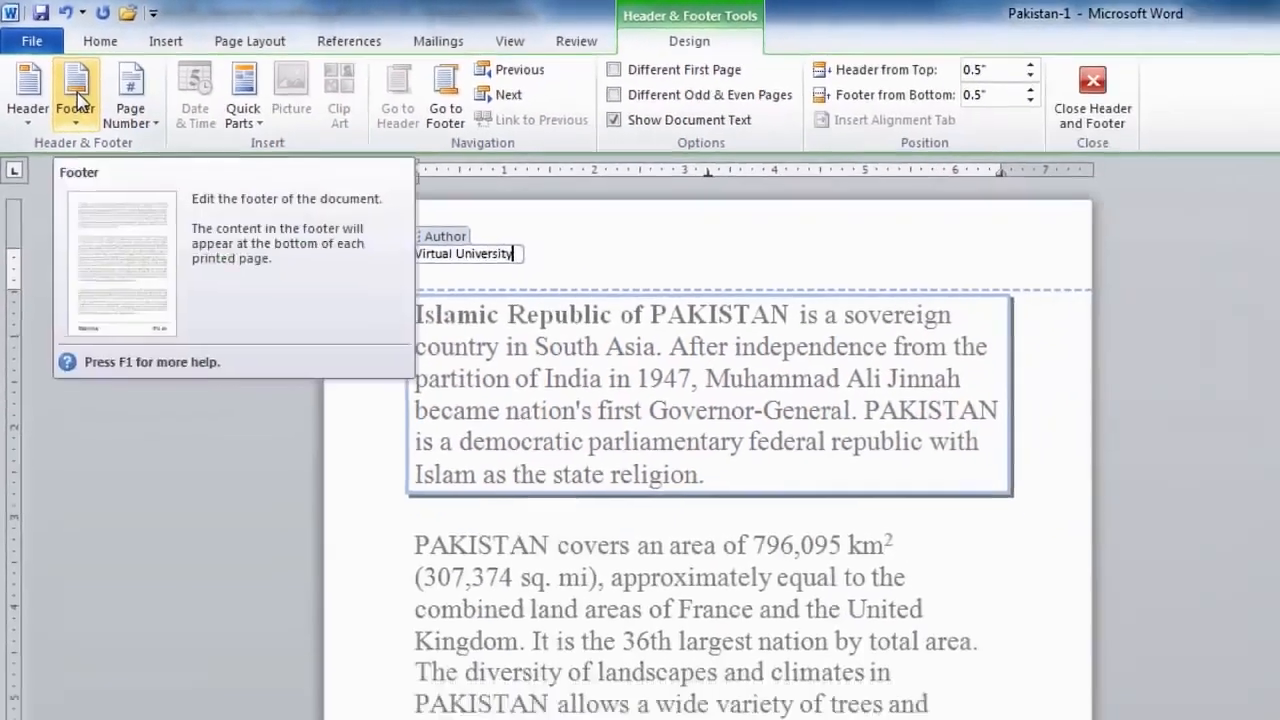
Insert the Blank footer design into the Pakistan document.
{"action": "left_click", "coordinate": [121, 145]}
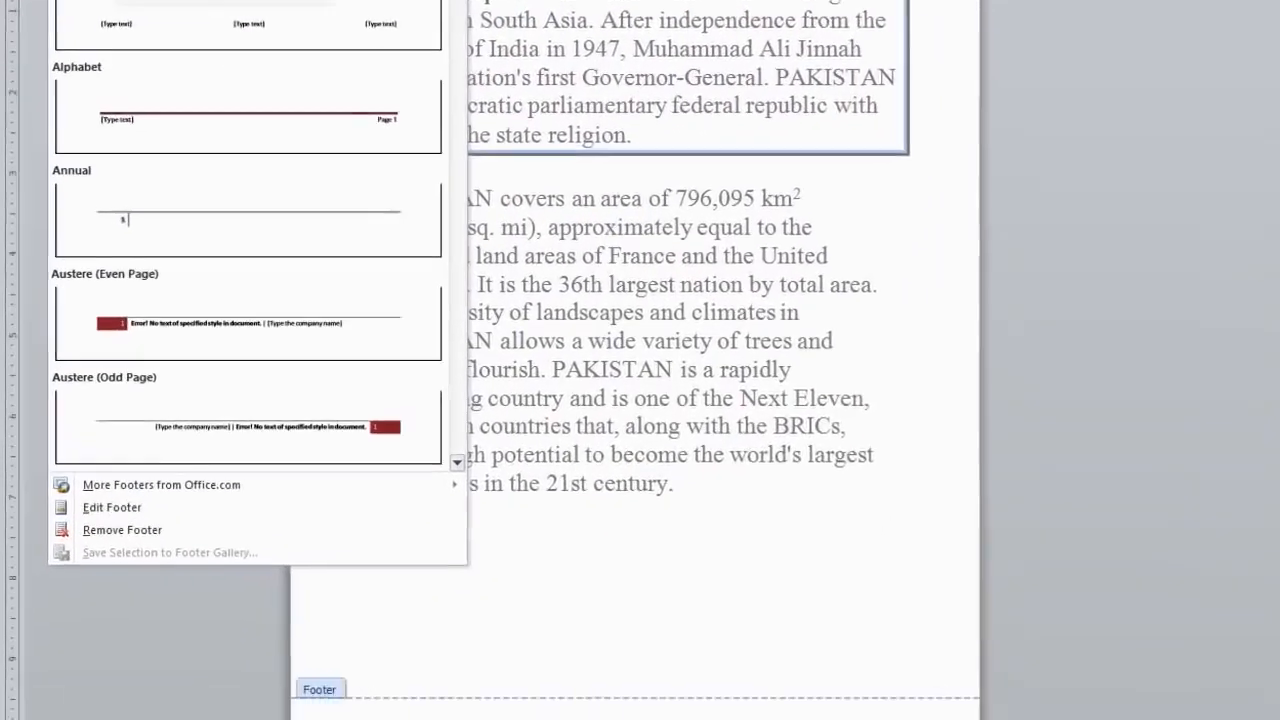
{"action": "left_click", "coordinate": [97, 191]}
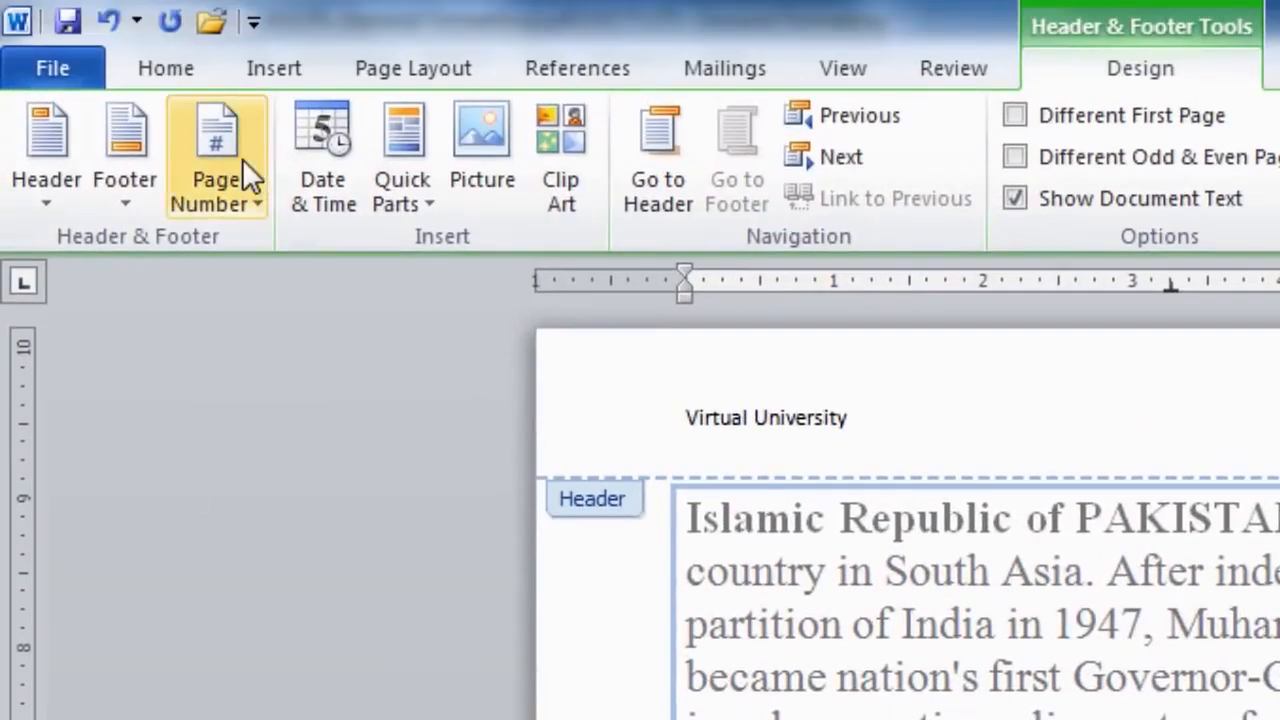
Add a Bold Numbers Page X of Y number at the bottom of the page.
{"action": "left_click", "coordinate": [243, 162]}
{"action": "mouse_move", "coordinate": [320, 290]}
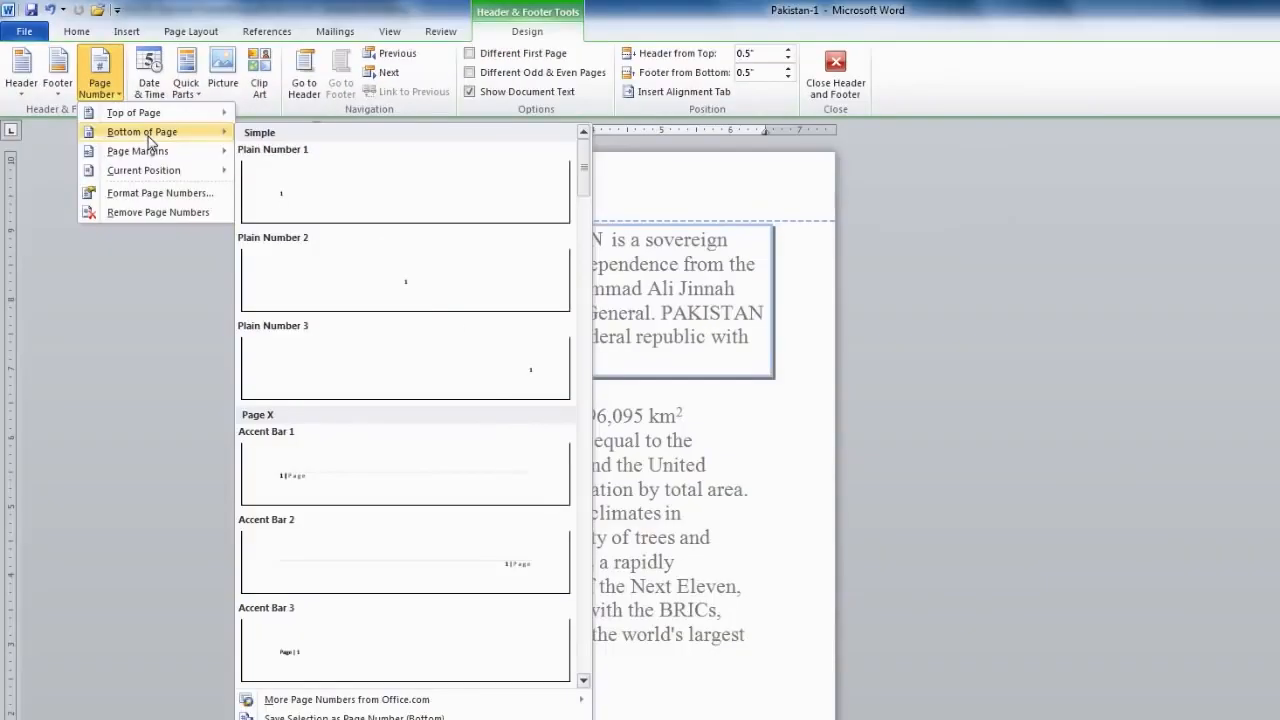
{"action": "left_click", "coordinate": [583, 680]}
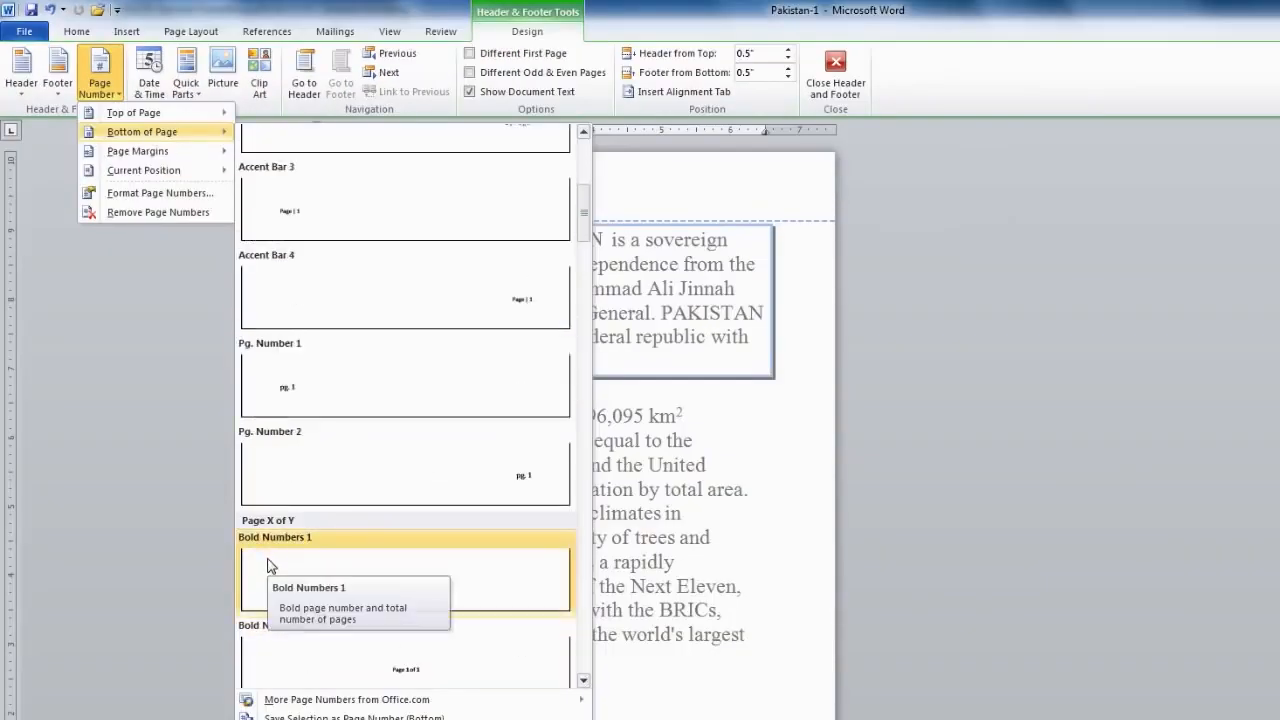
{"action": "left_click", "coordinate": [272, 558]}
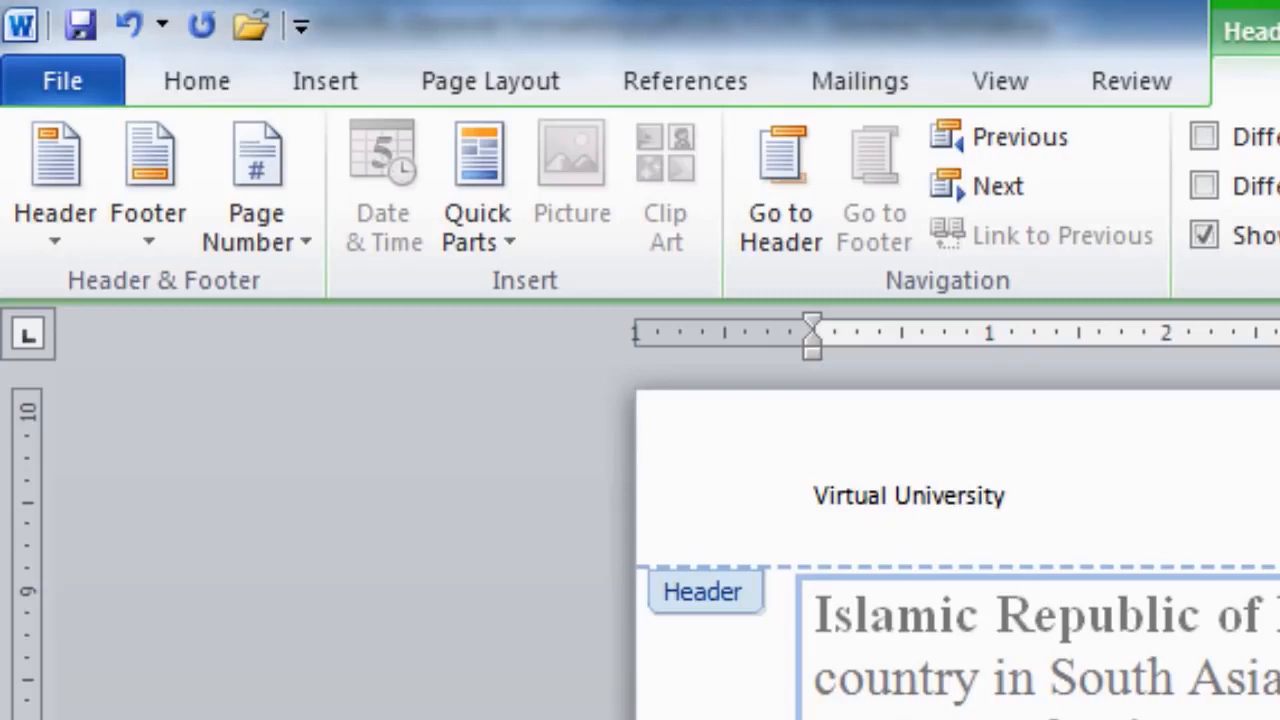
Make the 'Virtual University' header text bold, then select the 'Page 1 of 1' footer line.
{"action": "left_click_drag", "start_coordinate": [816, 497], "coordinate": [1020, 497]}
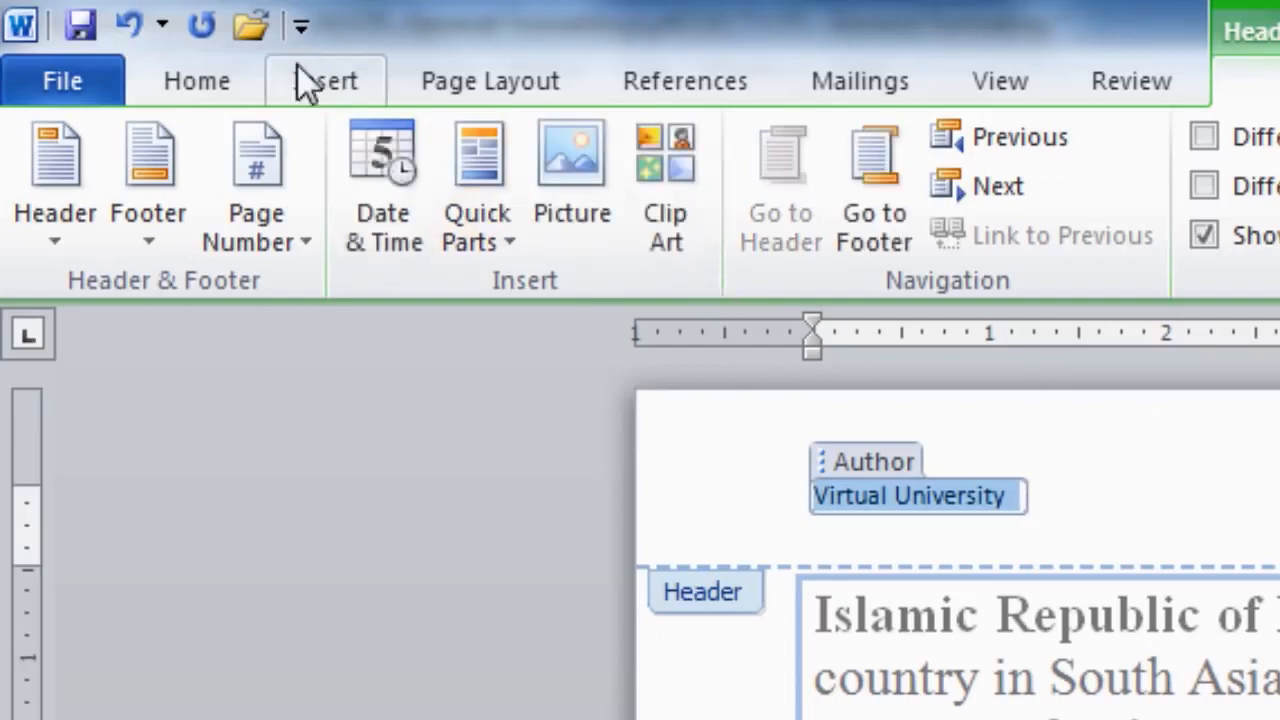
{"action": "left_click", "coordinate": [197, 81]}
{"action": "left_click", "coordinate": [372, 219]}
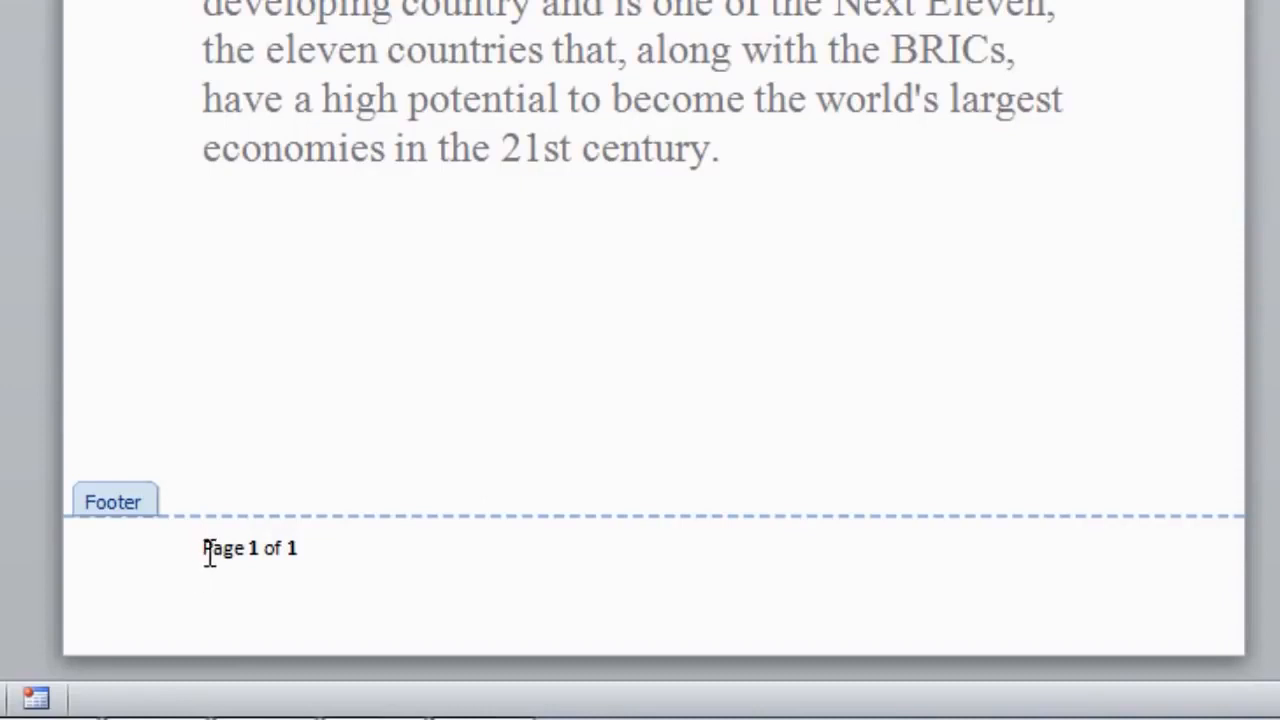
{"action": "left_click_drag", "start_coordinate": [206, 548], "coordinate": [297, 549]}
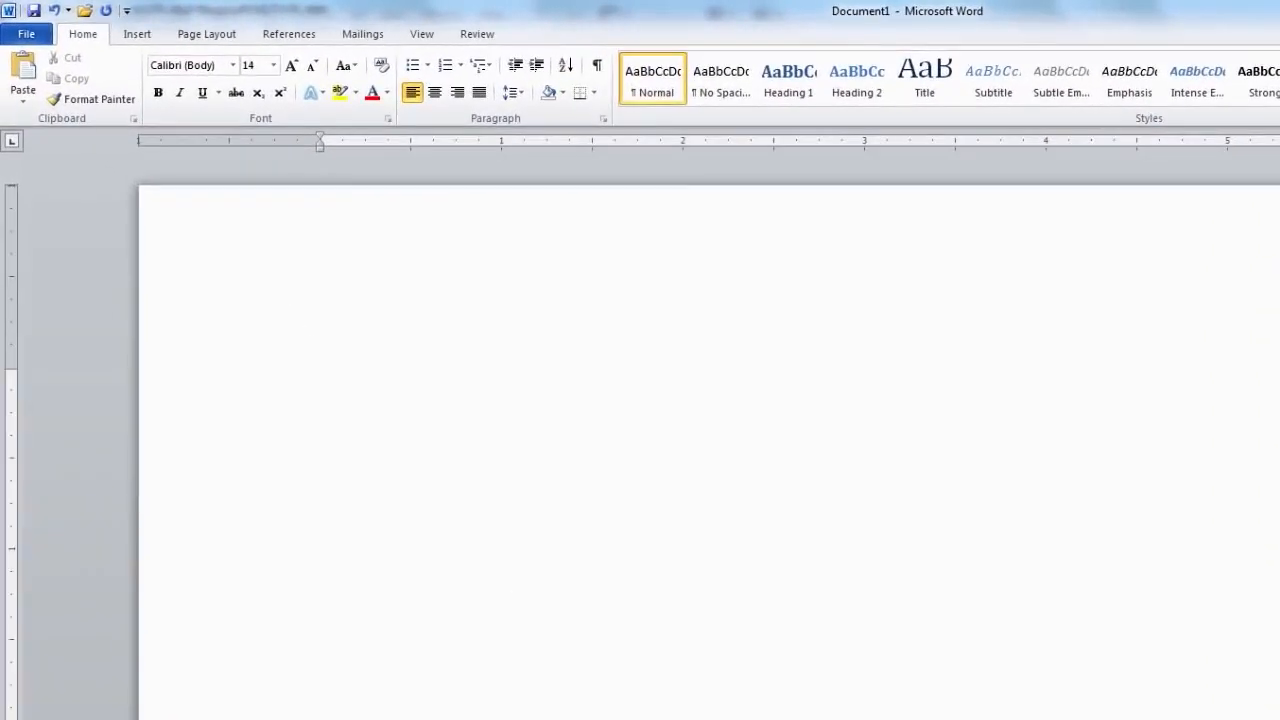
Type the sentence about the 1992 cricket world cup captain, misspelling 'captun' and 'Pakustan'.
{"action": "type", "text": "Imran K"}
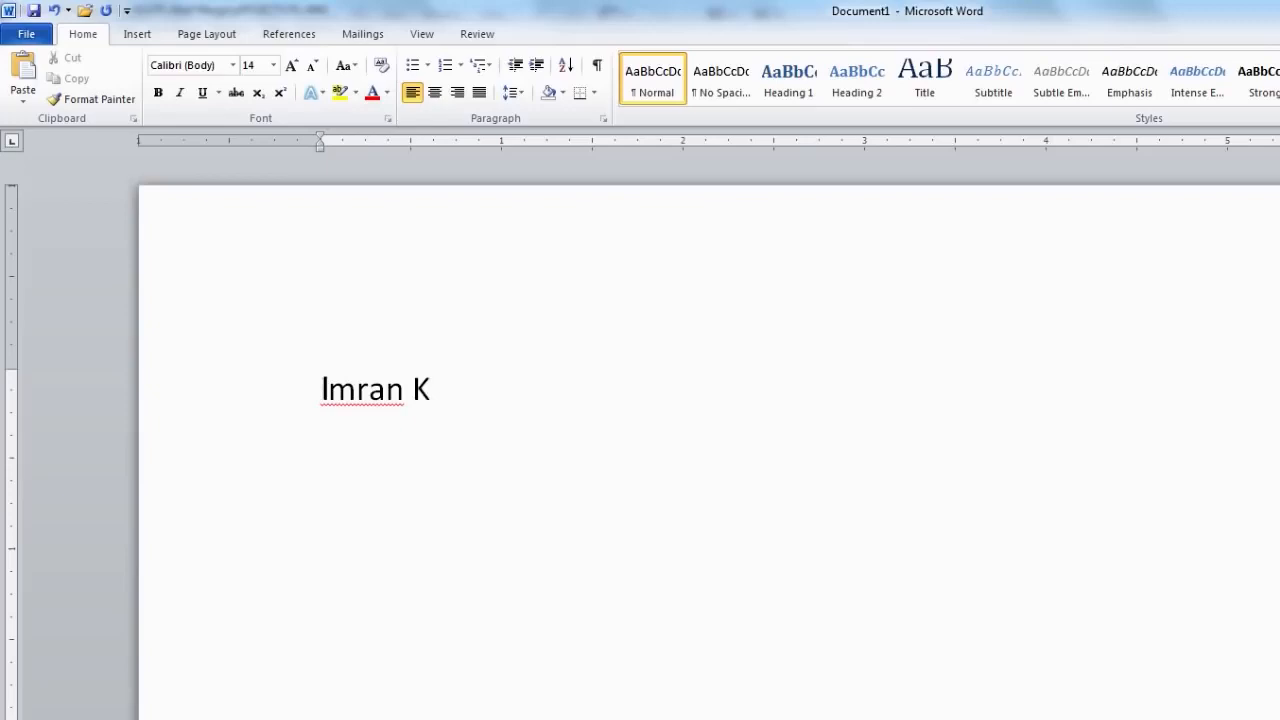
{"action": "type", "text": "han wa"}
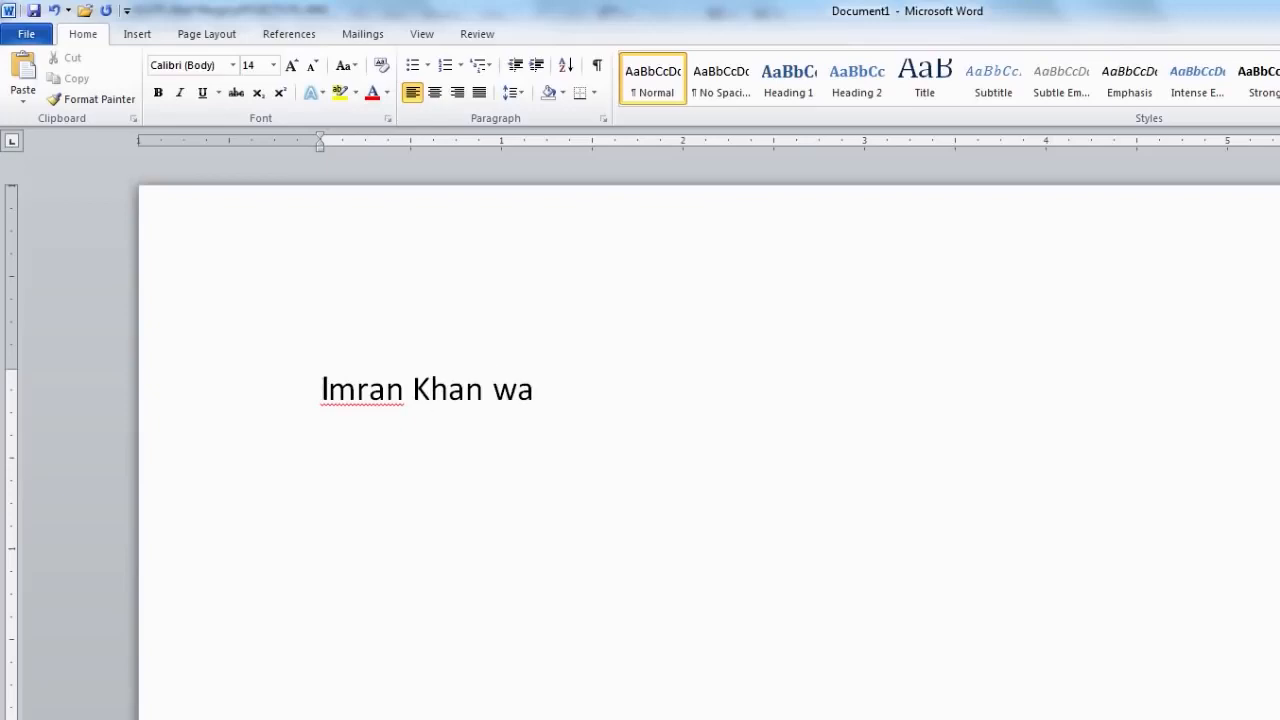
{"action": "type", "text": "s the ca"}
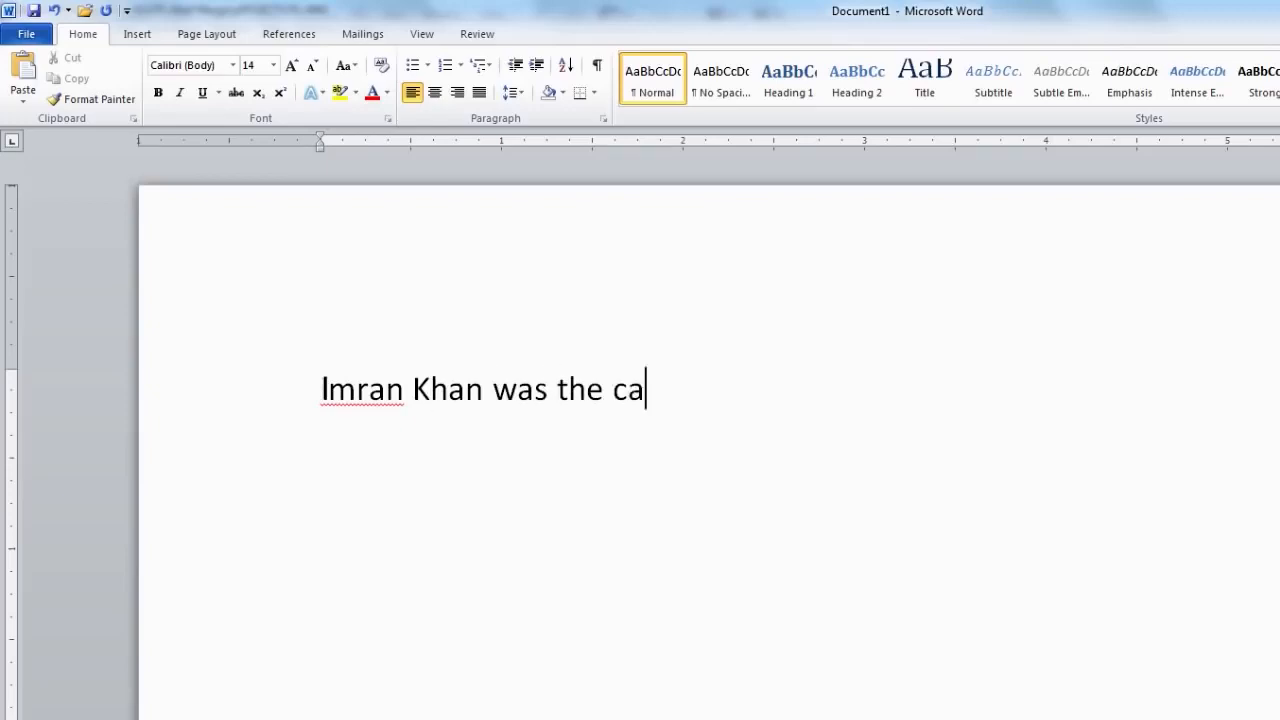
{"action": "type", "text": "ptun of "}
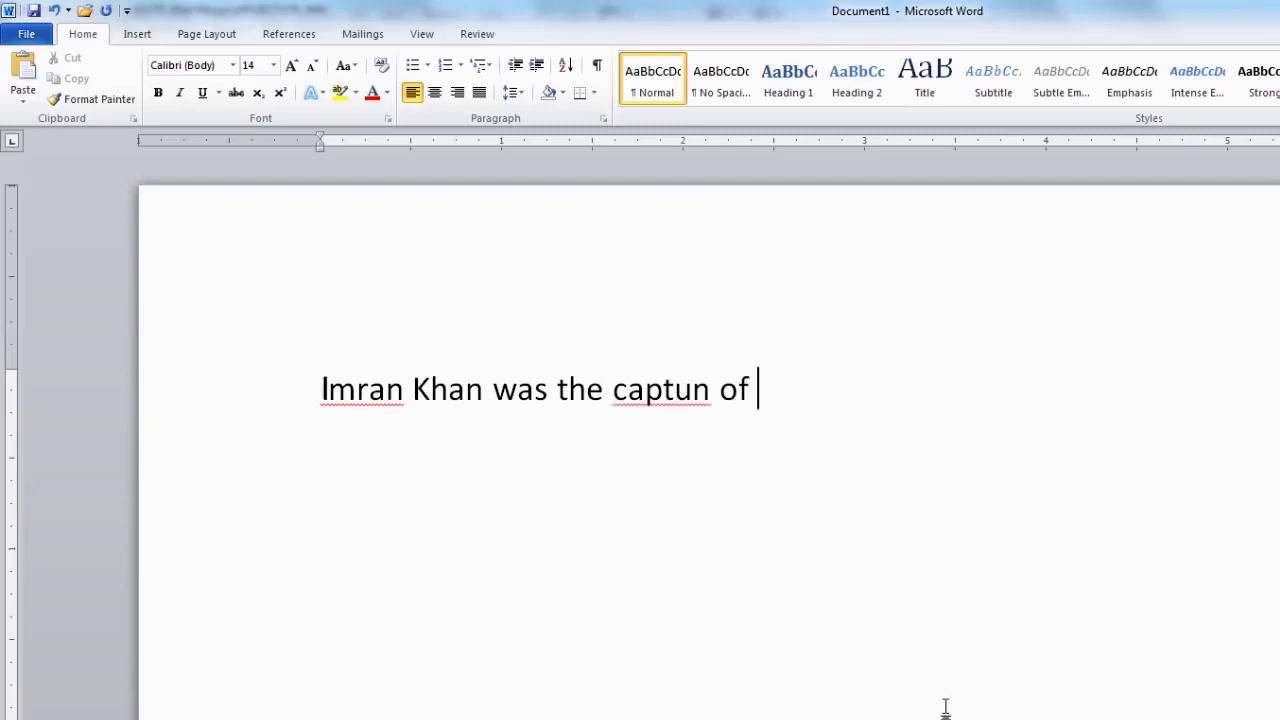
{"action": "type", "text": "Pakustan"}
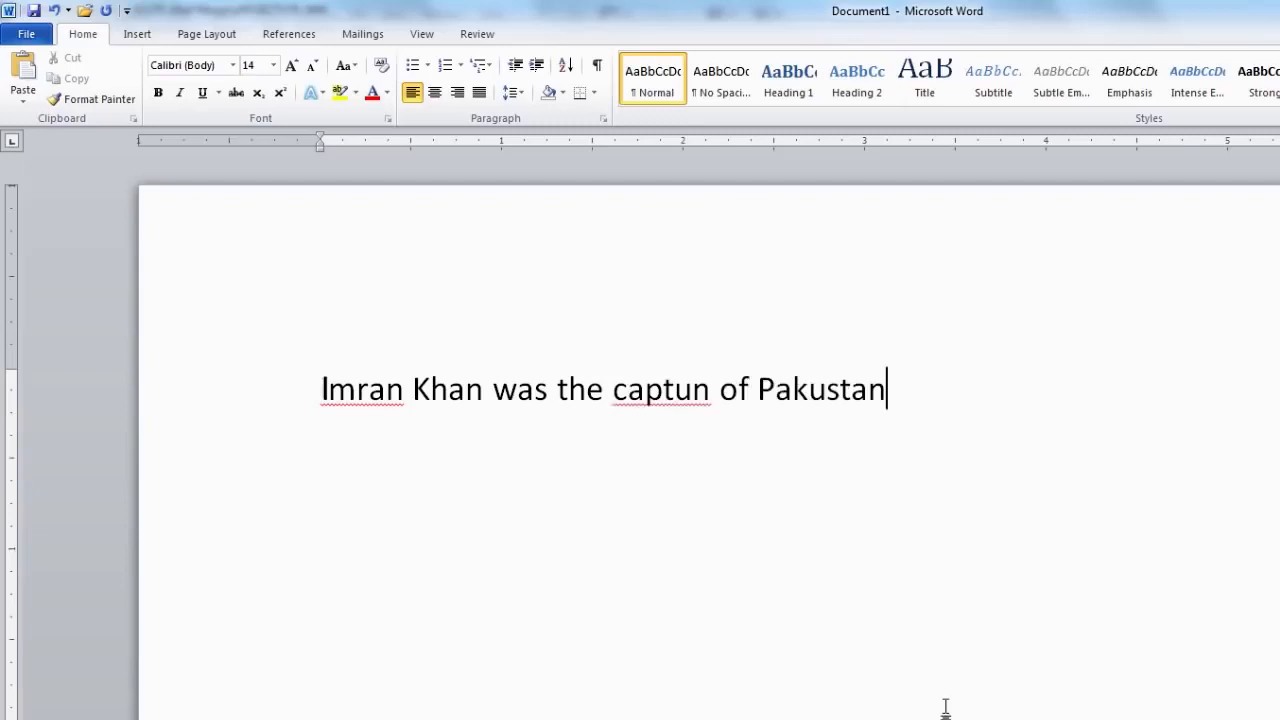
{"action": "type", "text": " in "}
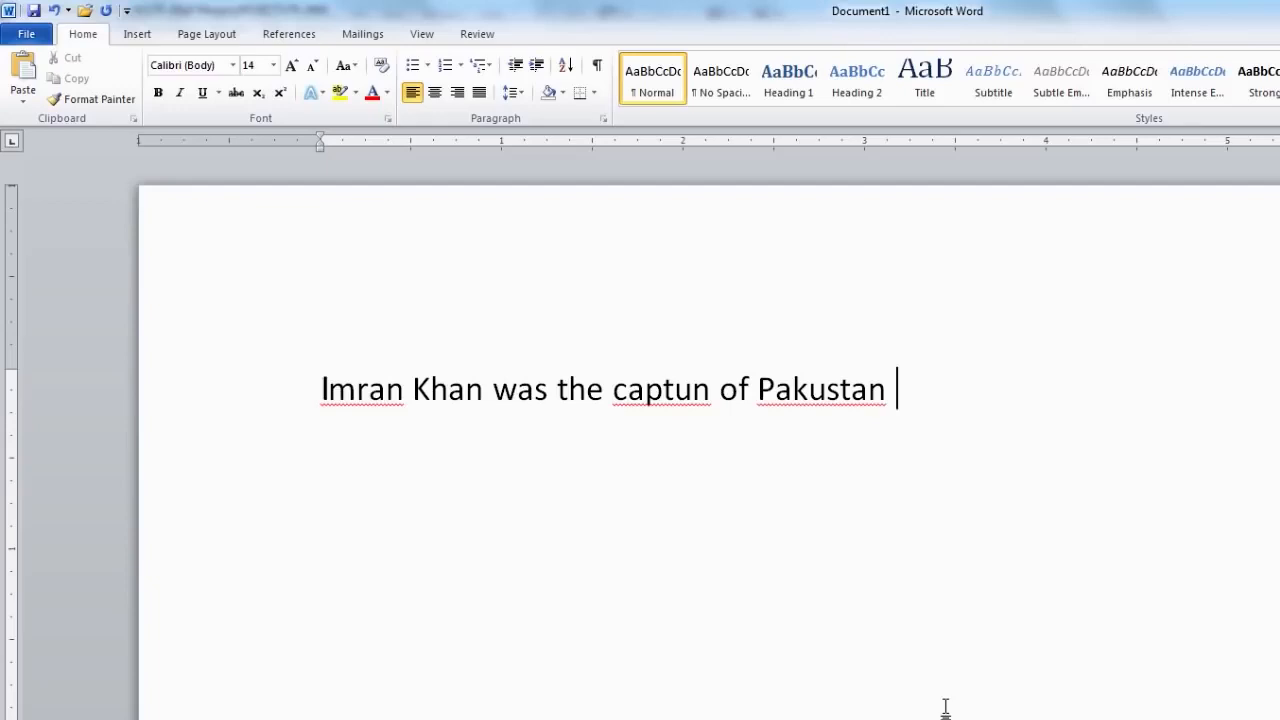
{"action": "type", "text": "199"}
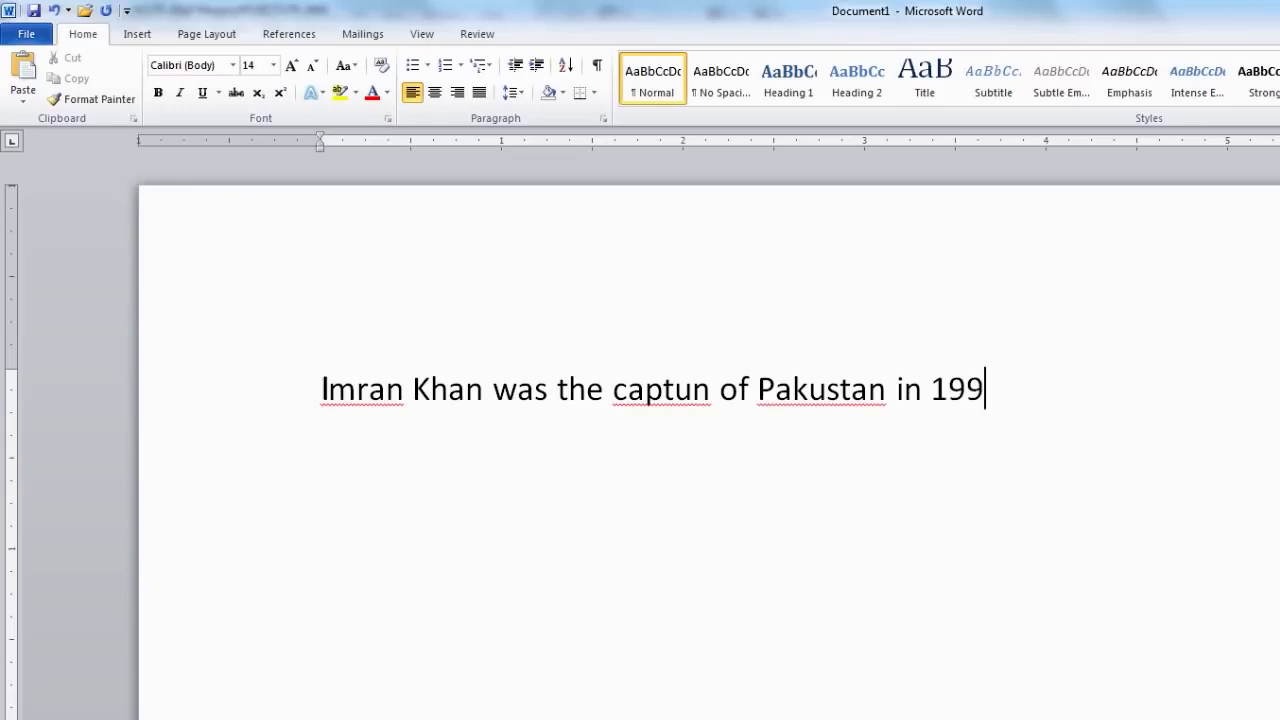
{"action": "type", "text": "2 cricket world c"}
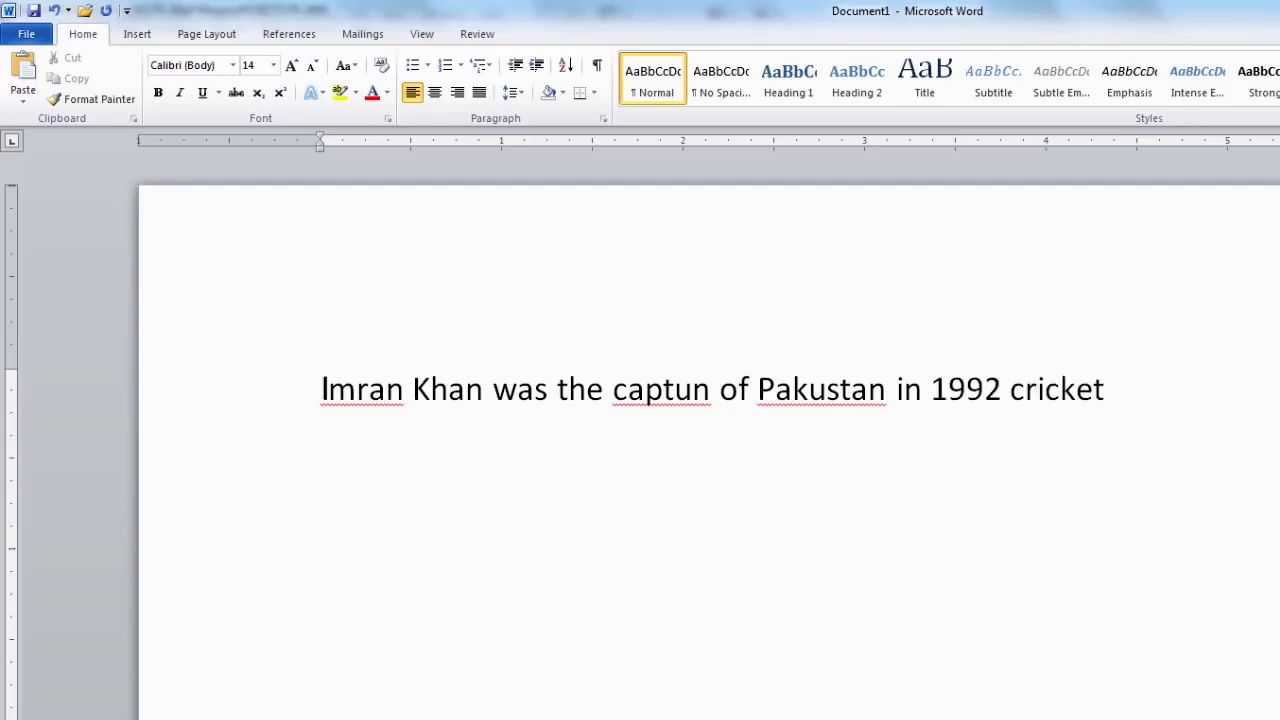
{"action": "type", "text": "up."}
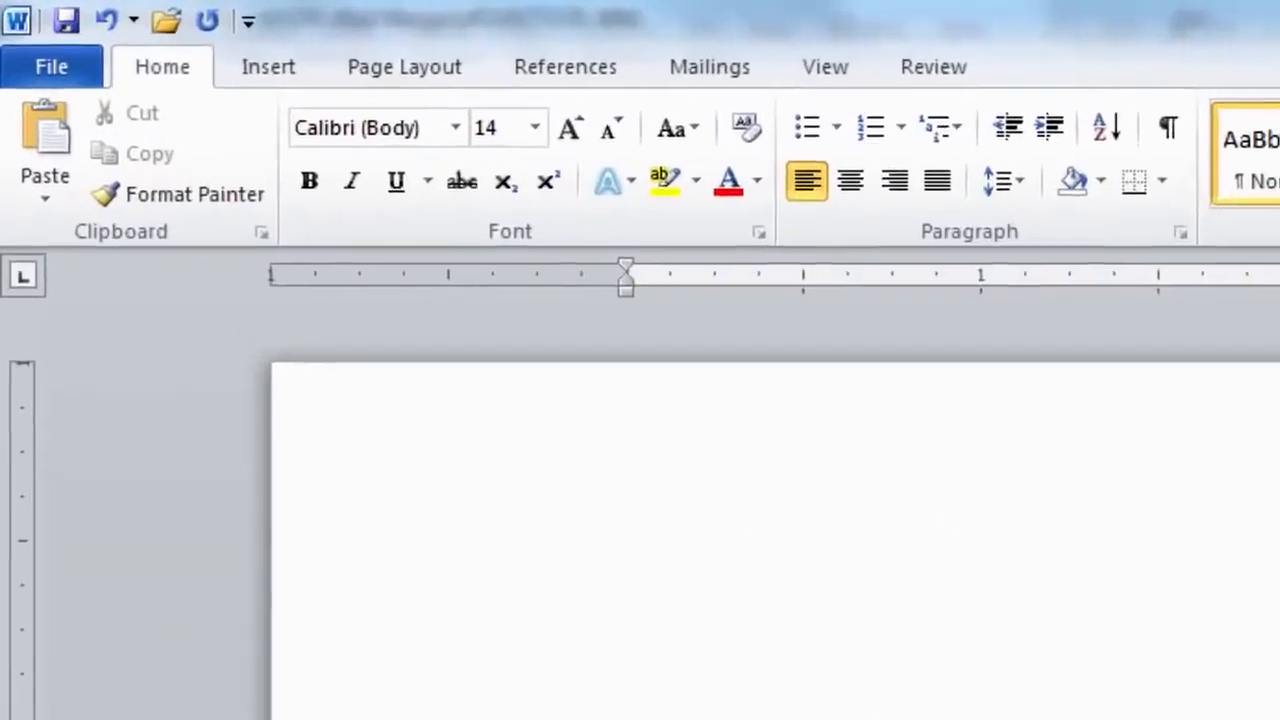
Run Spelling & Grammar: ignore the name throughout, change 'captun' to 'captain', and autocorrect 'Pakustan'.
{"action": "left_click", "coordinate": [941, 75]}
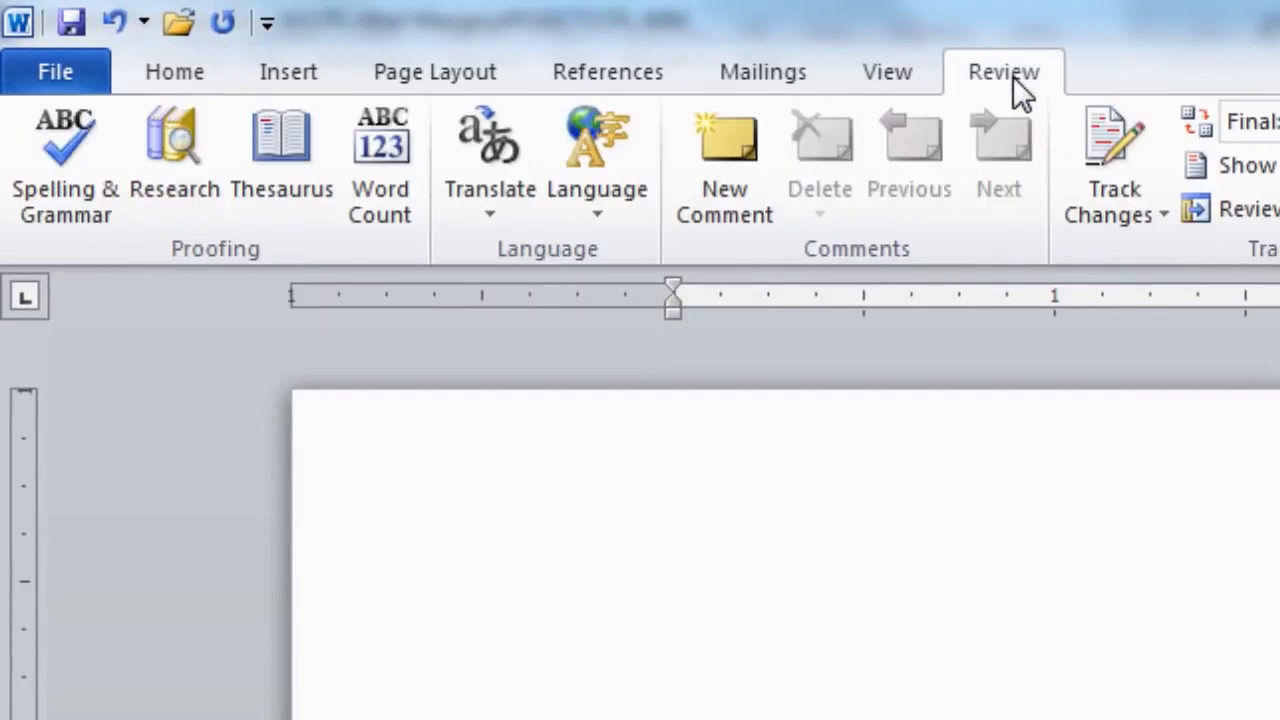
{"action": "left_click", "coordinate": [72, 207]}
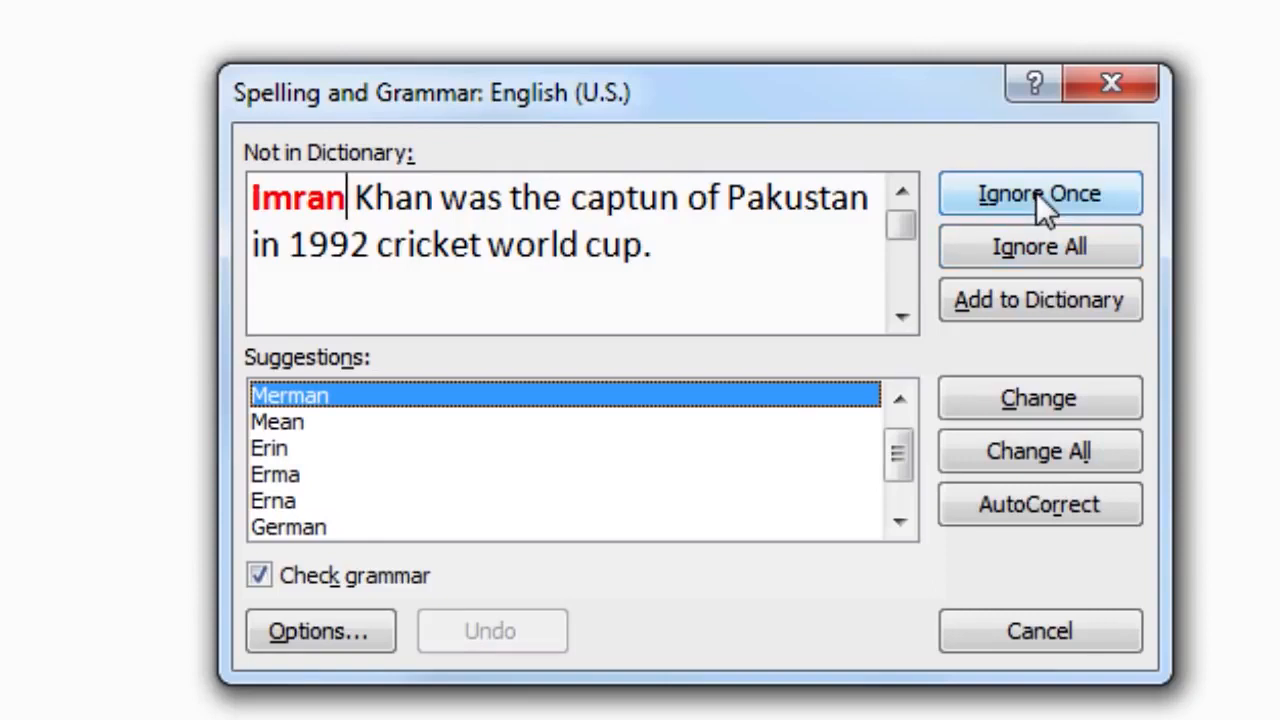
{"action": "left_click", "coordinate": [1046, 246]}
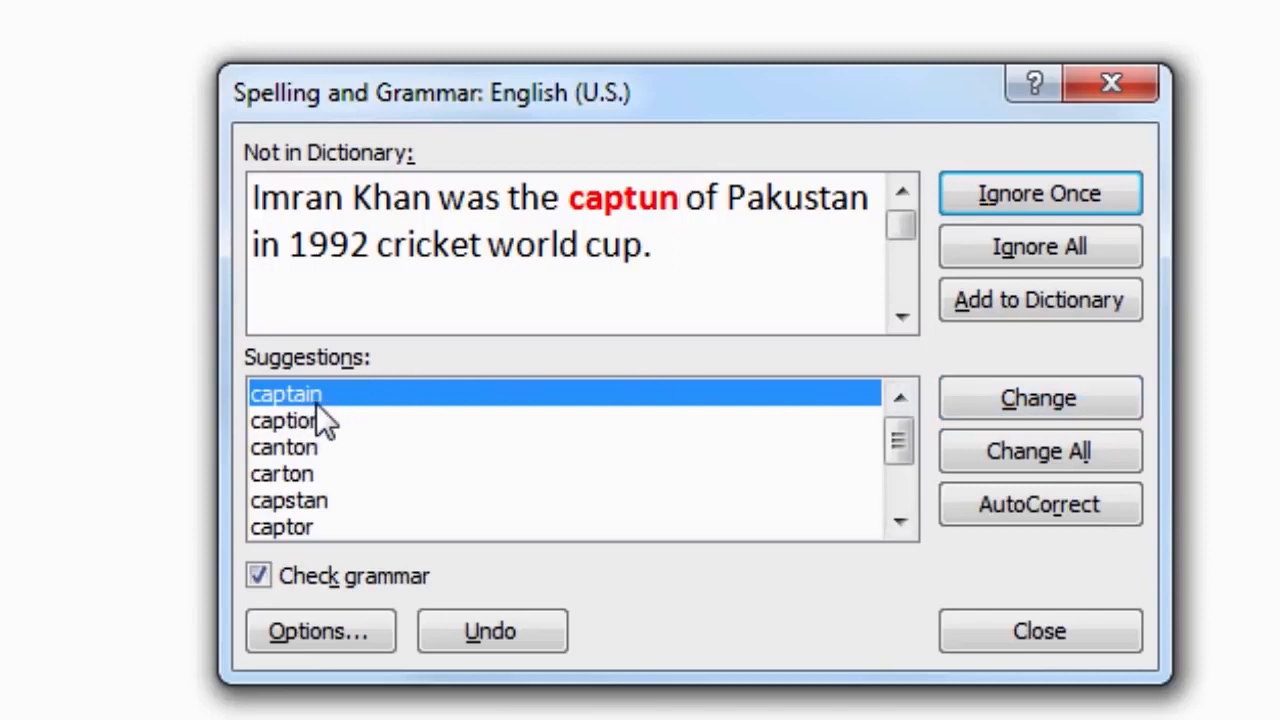
{"action": "left_click", "coordinate": [1062, 458]}
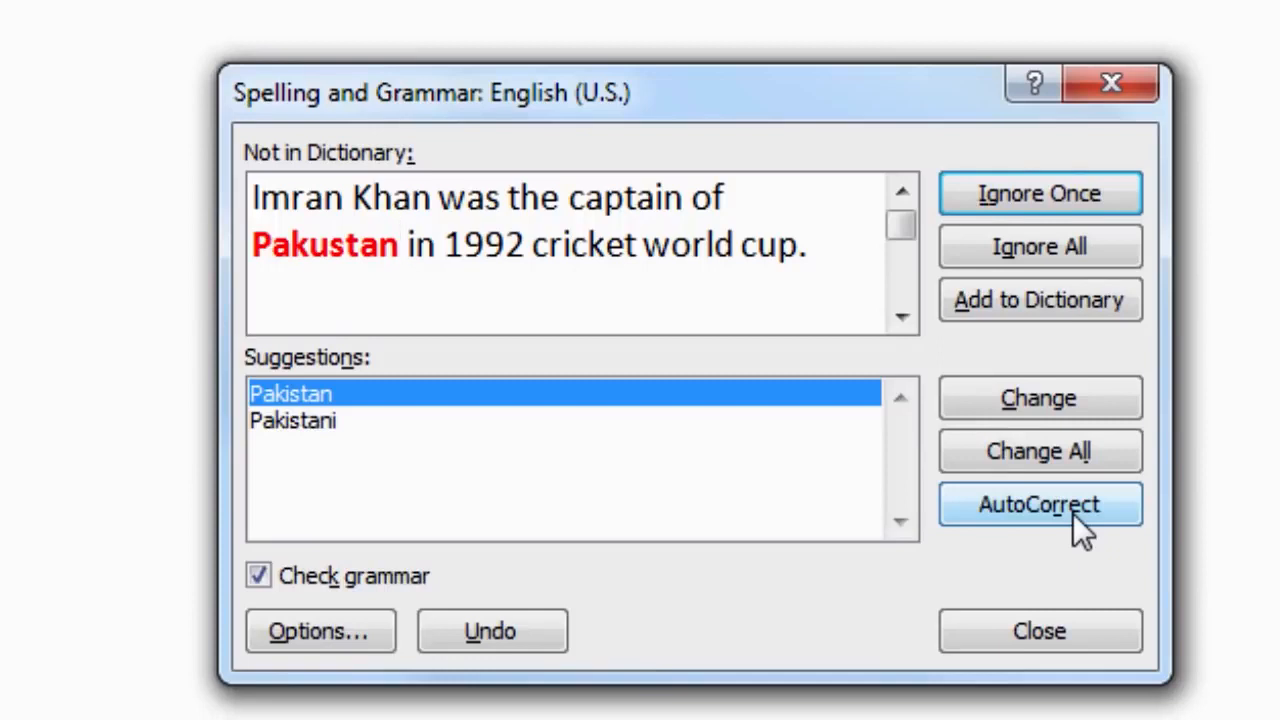
{"action": "left_click", "coordinate": [1073, 513]}
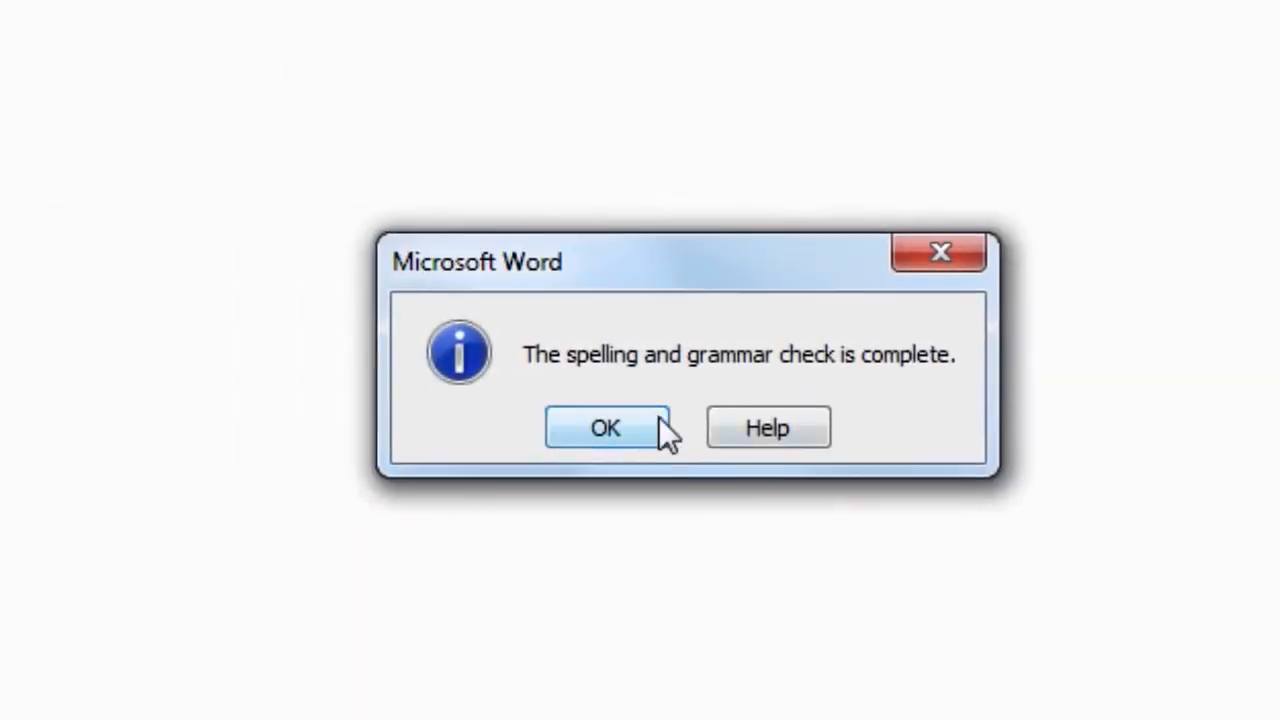
Close the spelling-complete notice and type 'Love Pakustan' on a new line, autocorrected to 'Love Pakistan'.
{"action": "left_click", "coordinate": [660, 425]}
{"action": "key", "text": "Return"}
{"action": "type", "text": "Love Pakustan"}
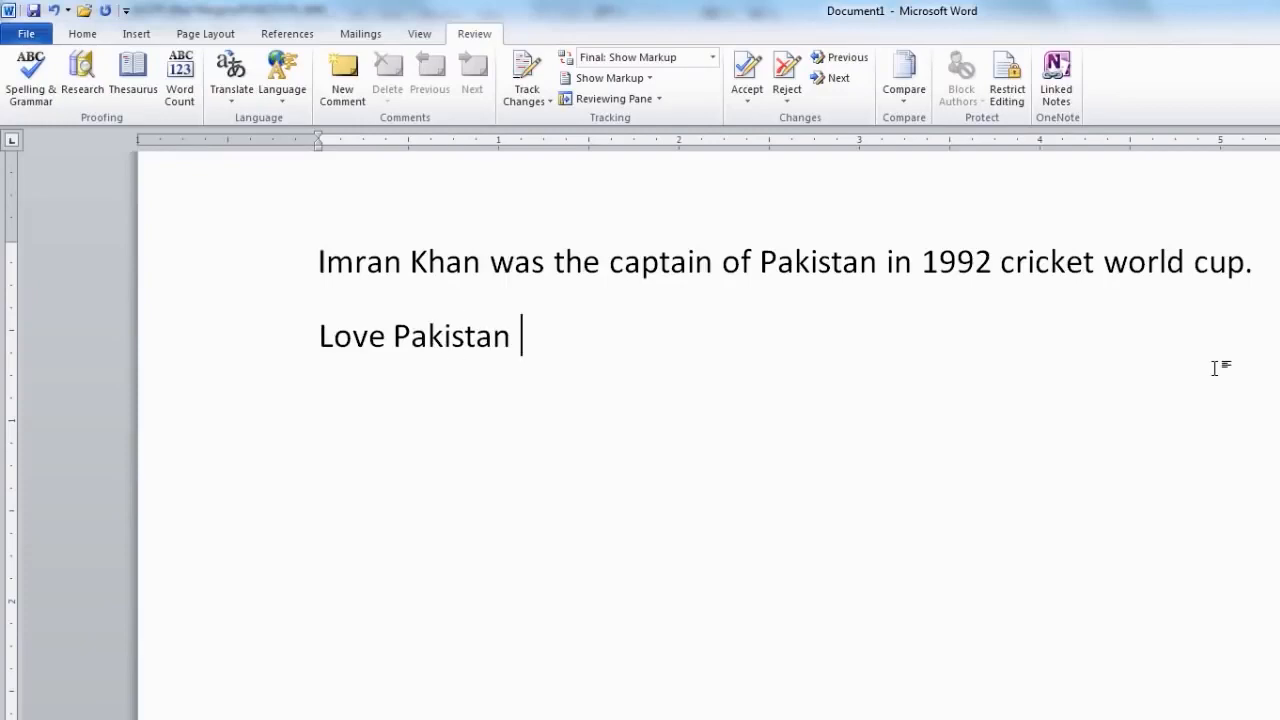